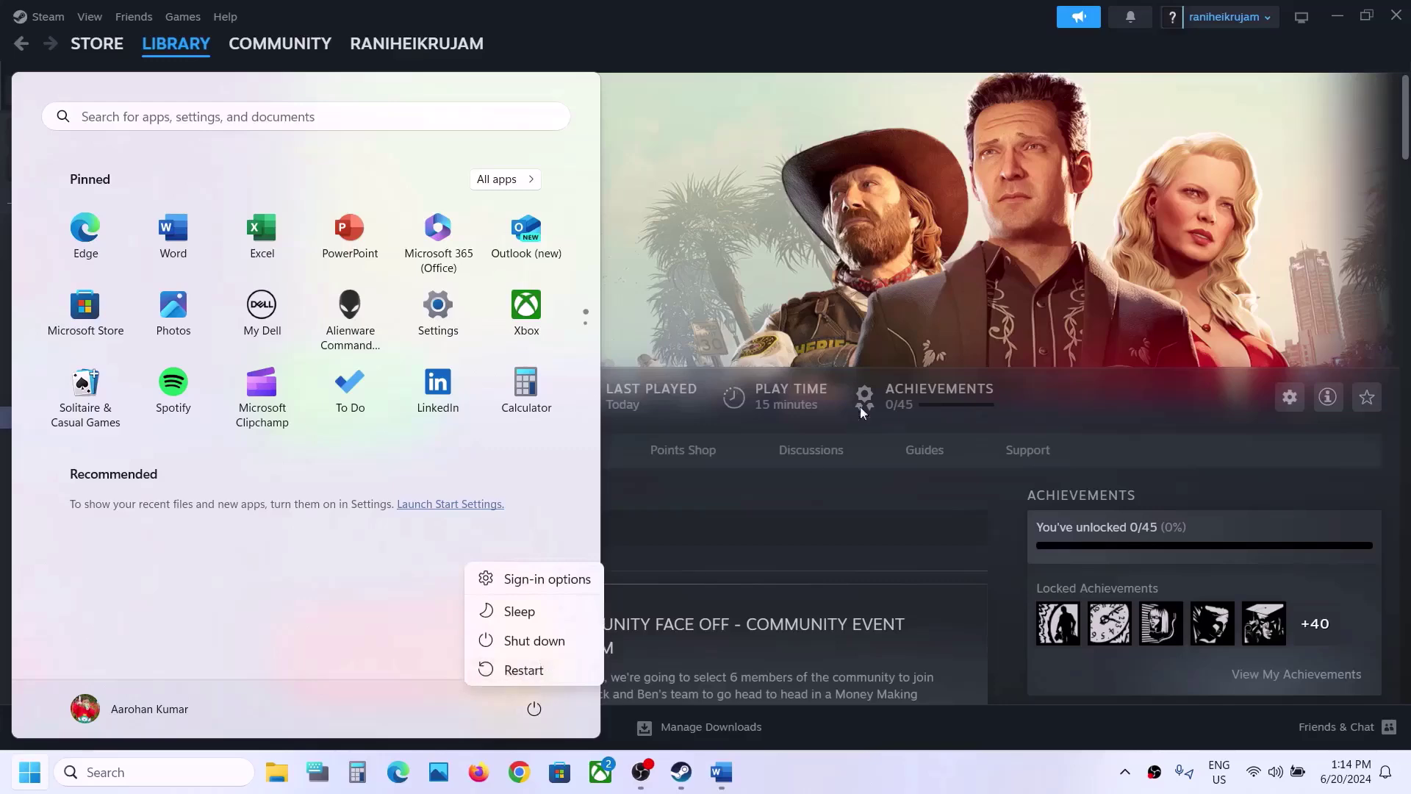
Switch to the Crimeboss Word document to read its first troubleshooting steps, and return to the Steam library.
click(845, 328)
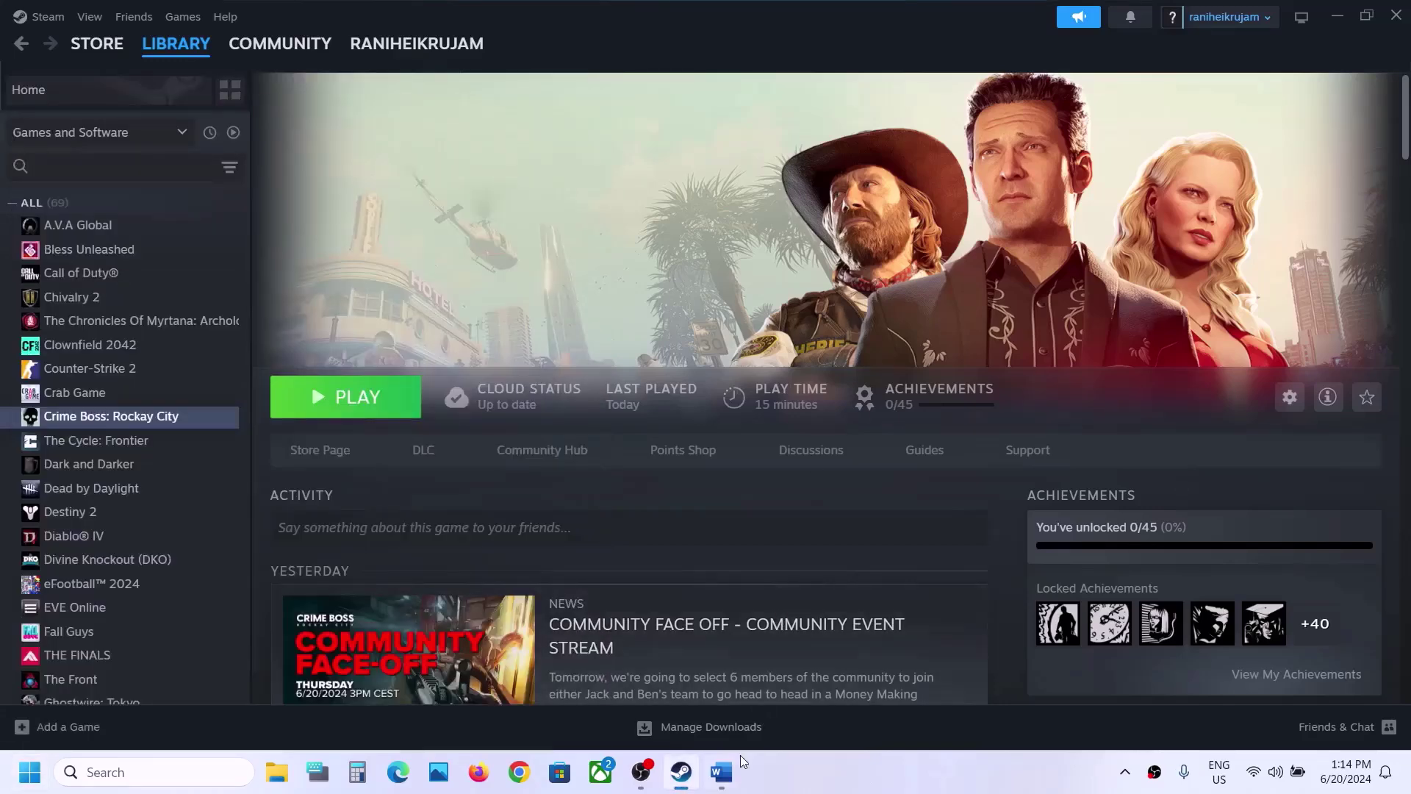
click(721, 773)
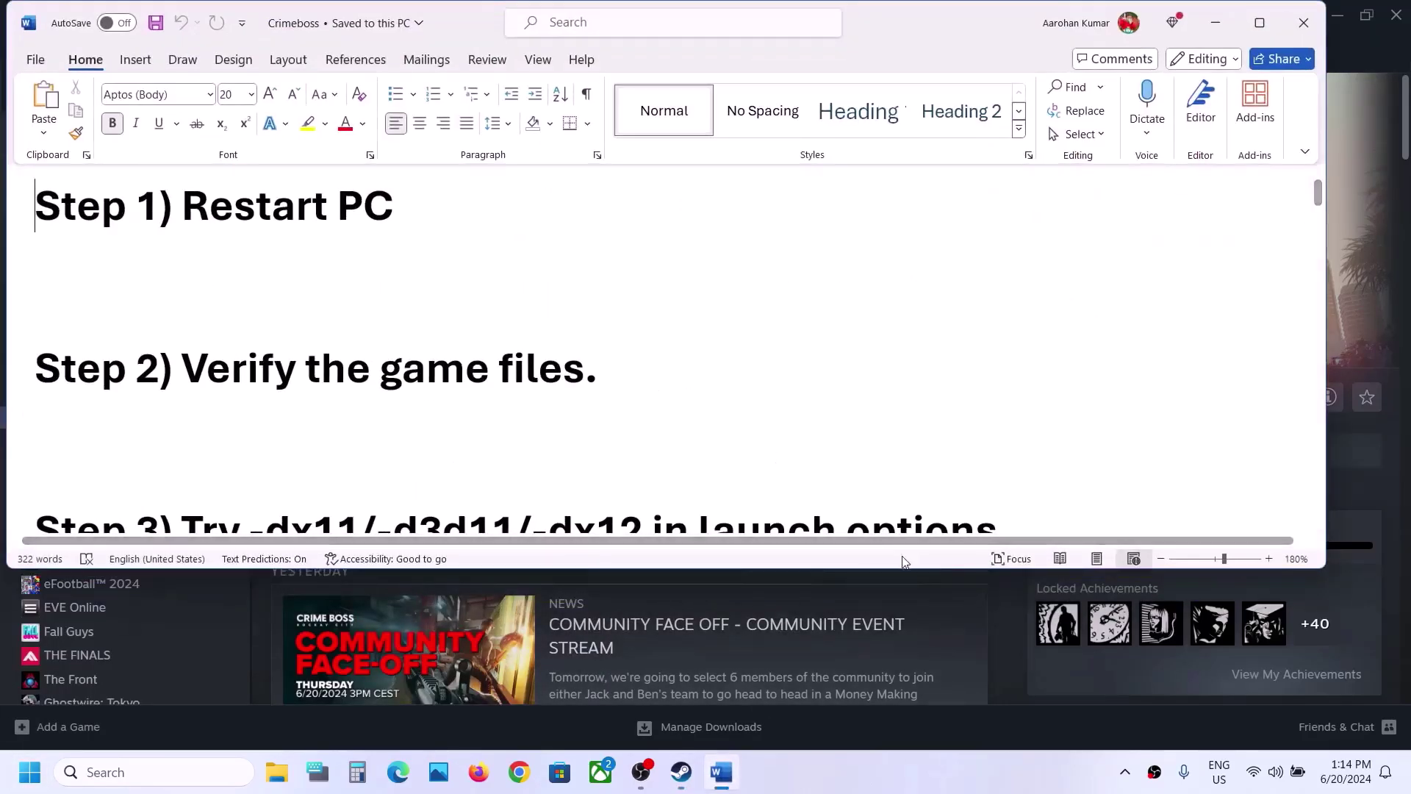
click(993, 603)
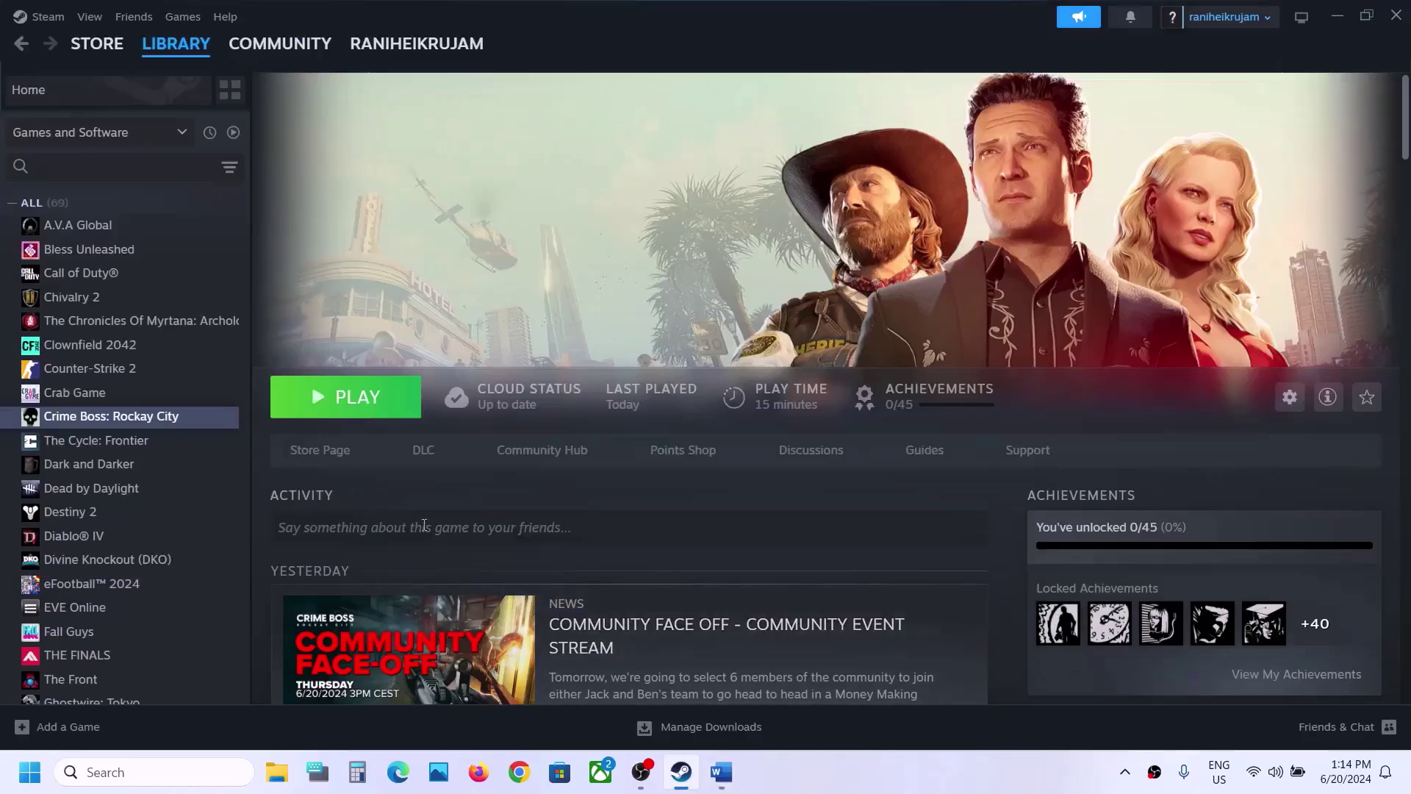
View the file verification option in the installed files properties of Crime Boss: Rockay City, and close the properties.
right_click(130, 416)
mouse_move(206, 526)
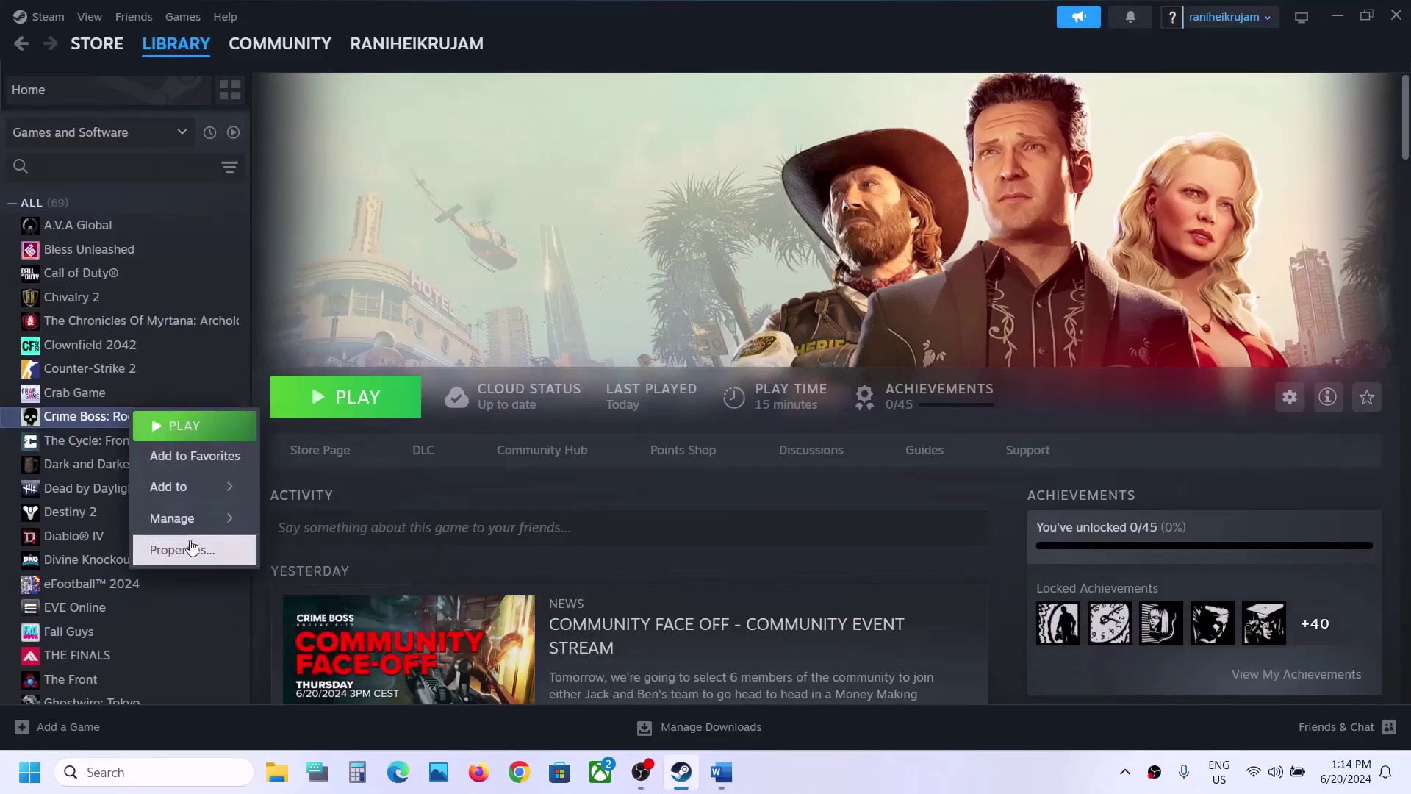
click(185, 549)
click(408, 280)
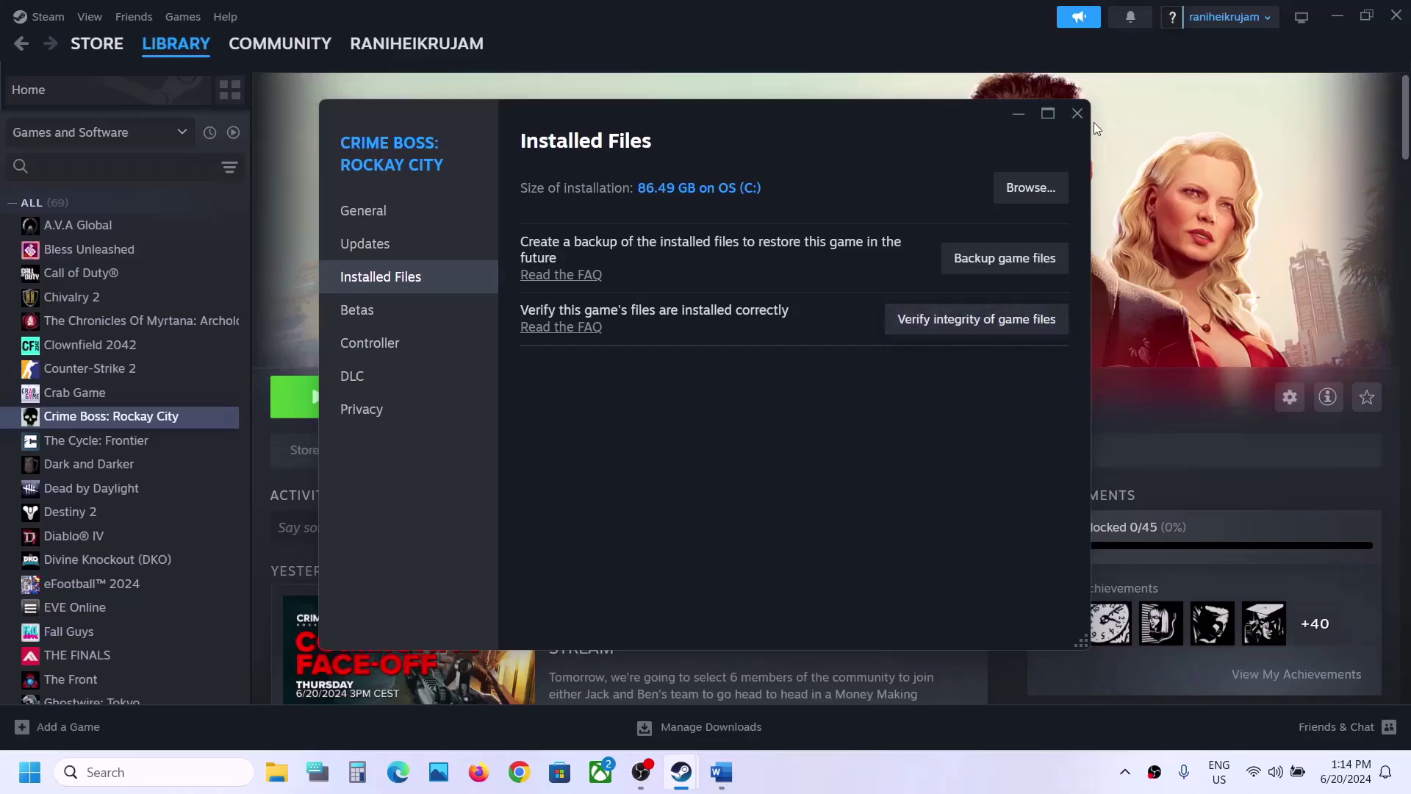
click(1078, 114)
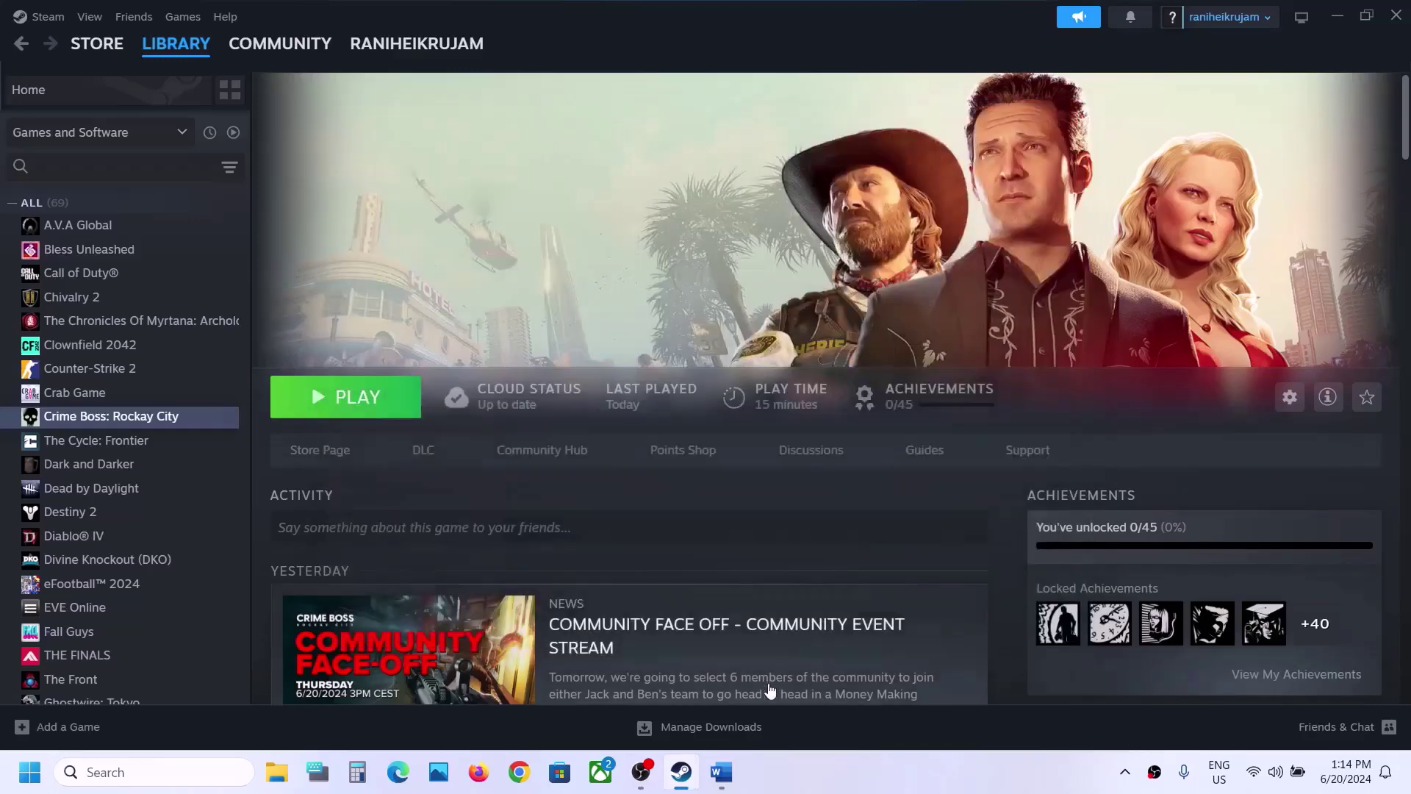
Switch to the Crimeboss Word document, read Step 3 about launch options, and minimize the document.
click(724, 773)
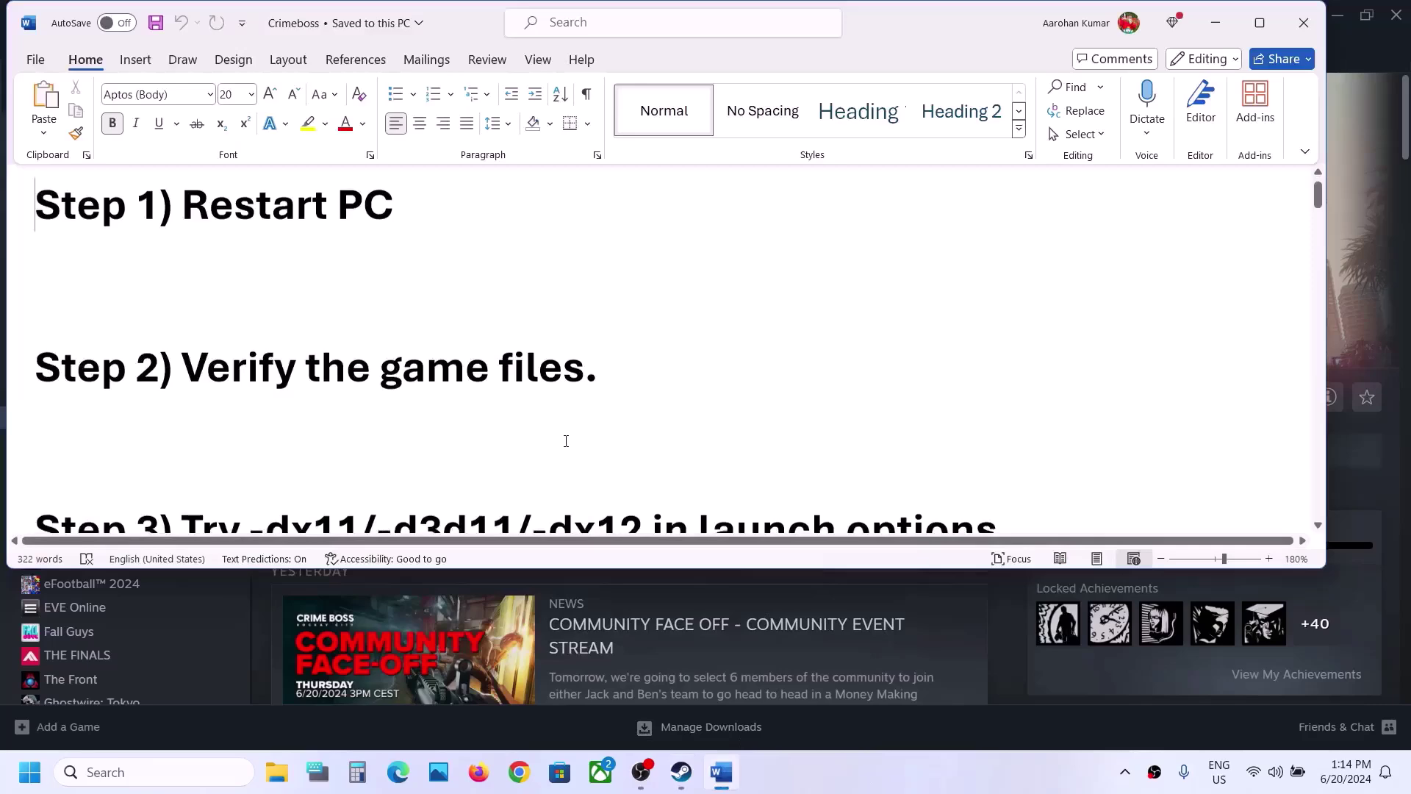
scroll(566, 441, down, 2)
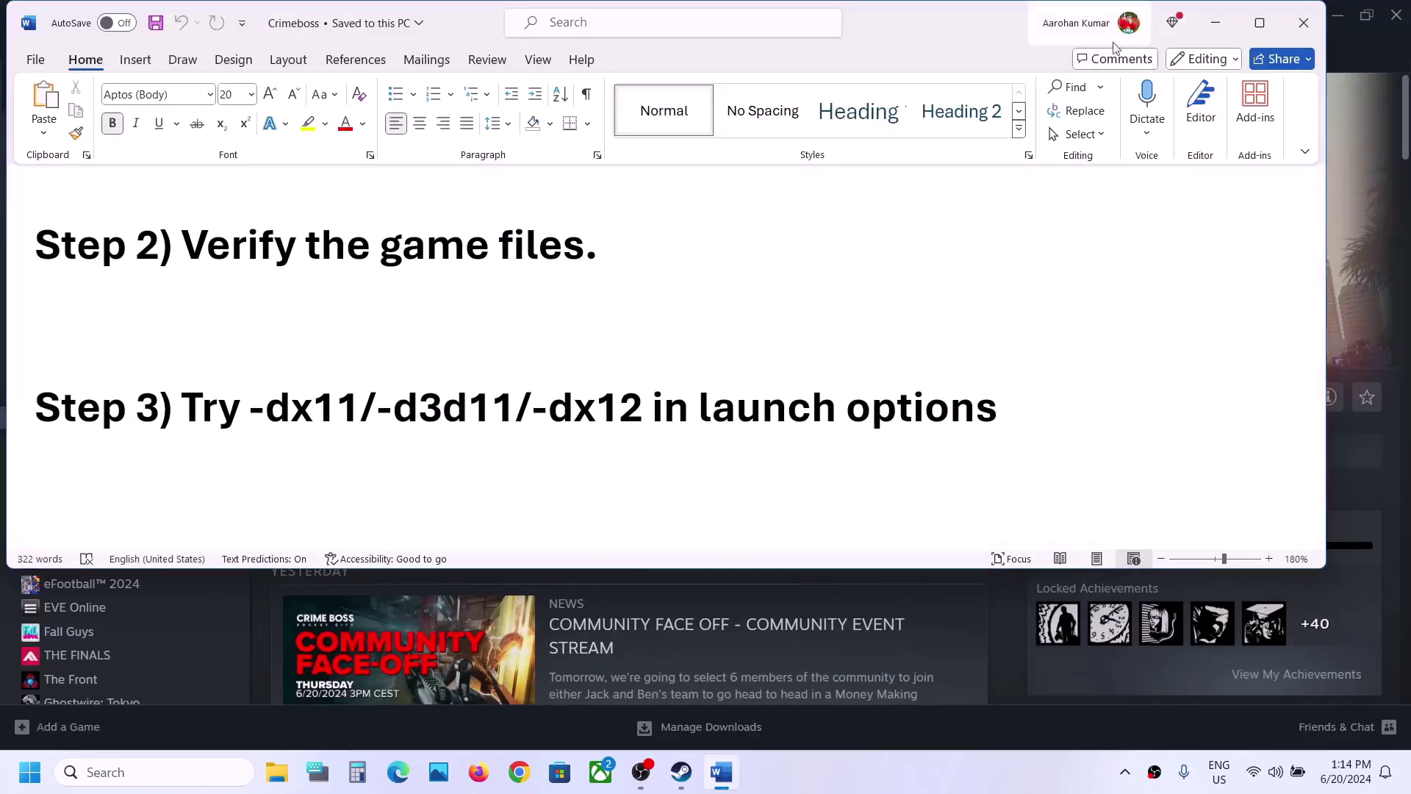
click(1216, 23)
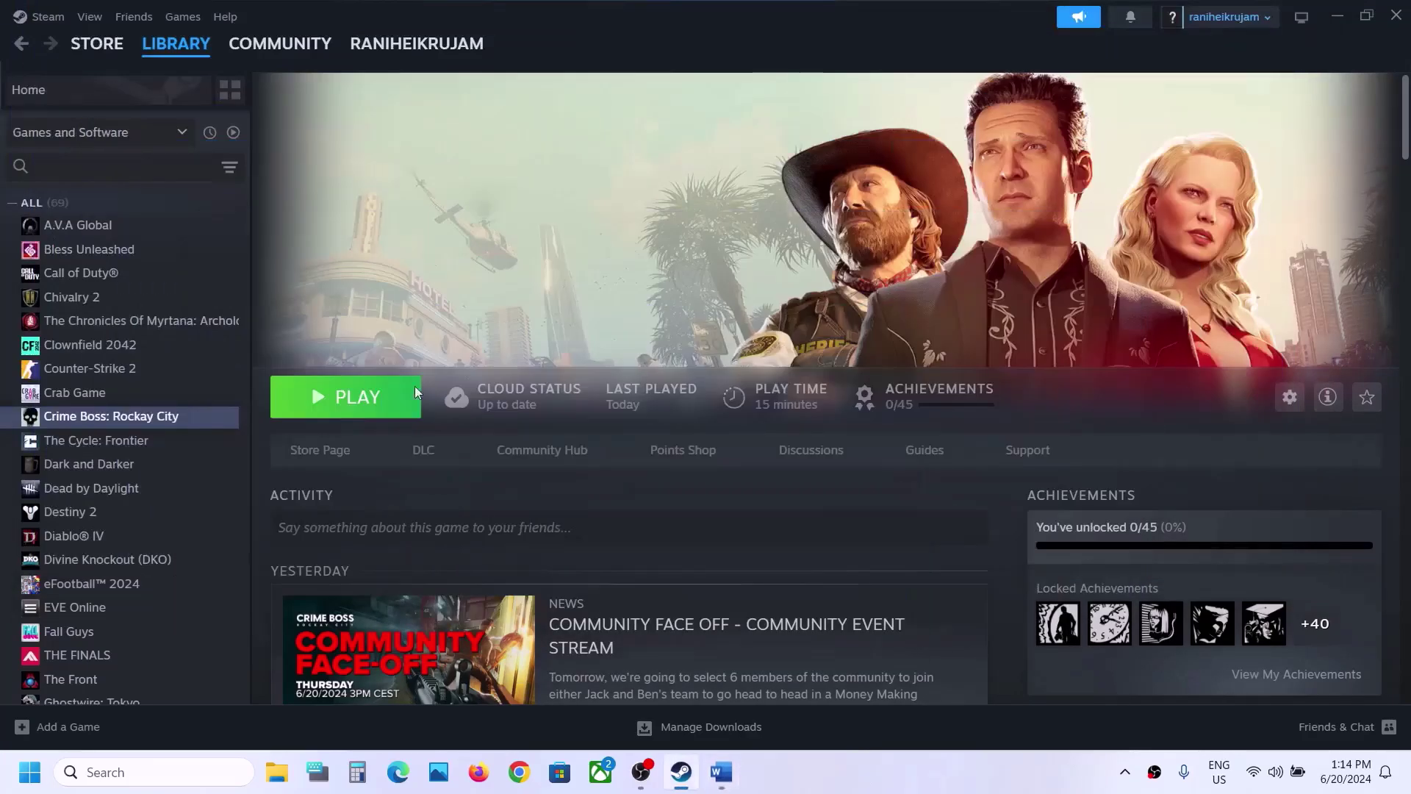
Set the launch options of Crime Boss: Rockay City to -dx11 and close its properties.
right_click(175, 419)
click(253, 578)
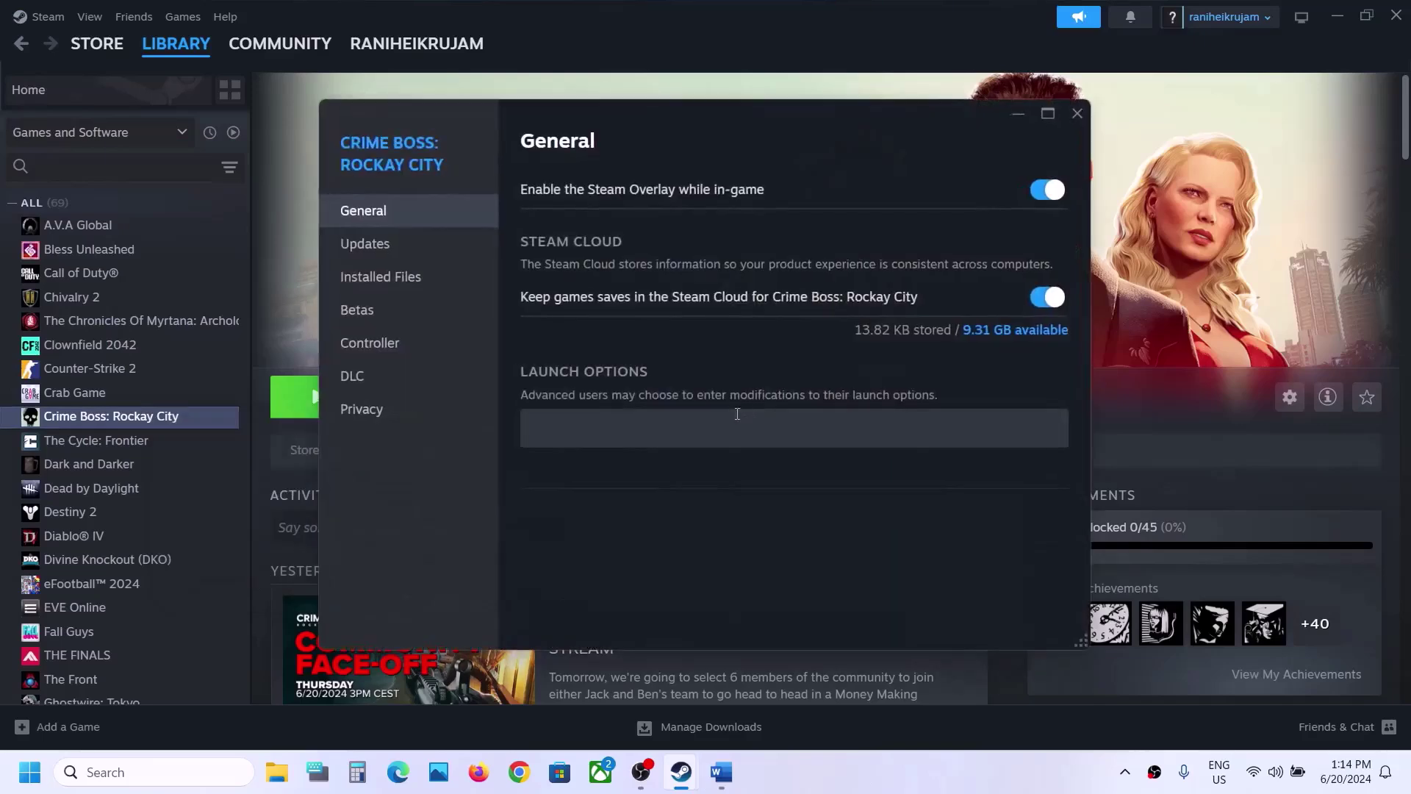
click(653, 426)
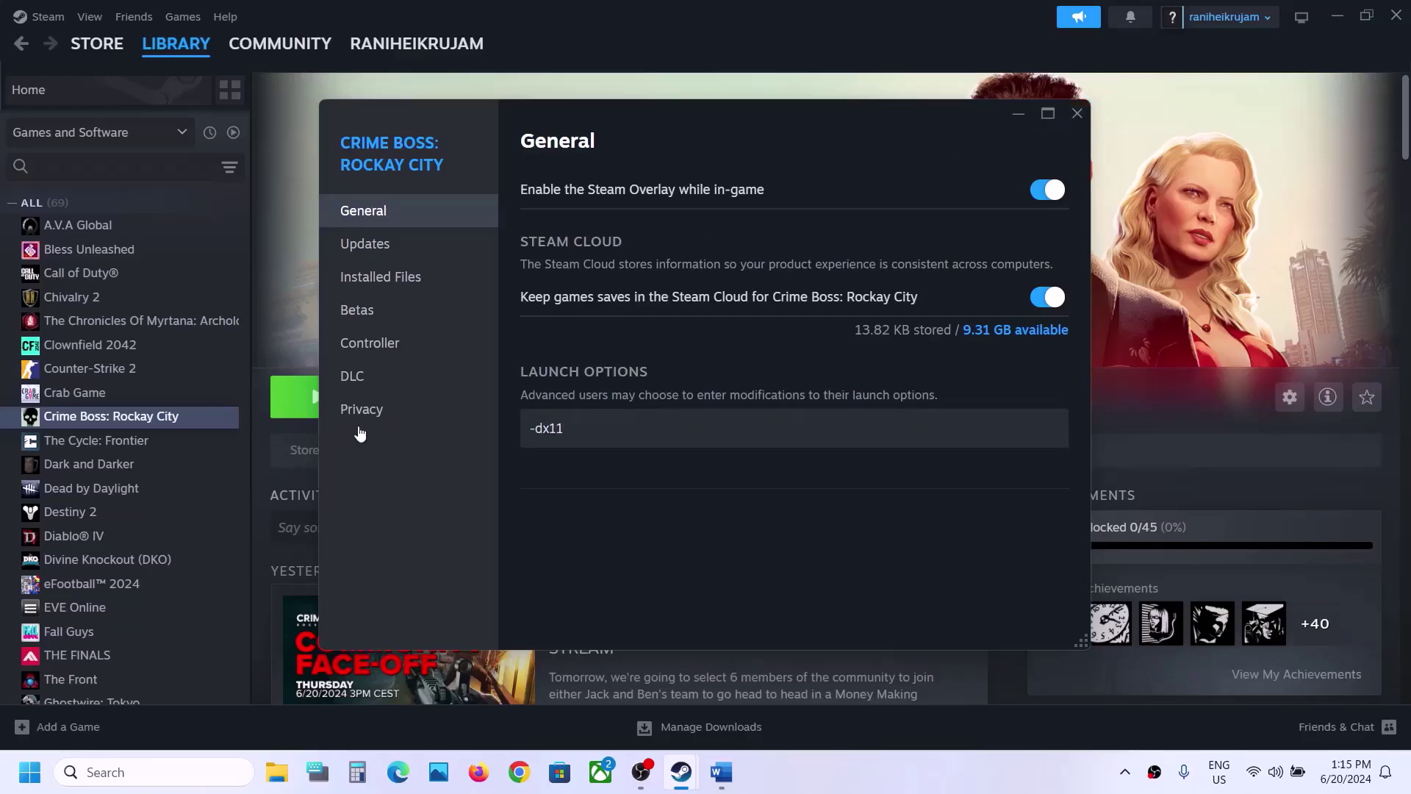
click(1078, 114)
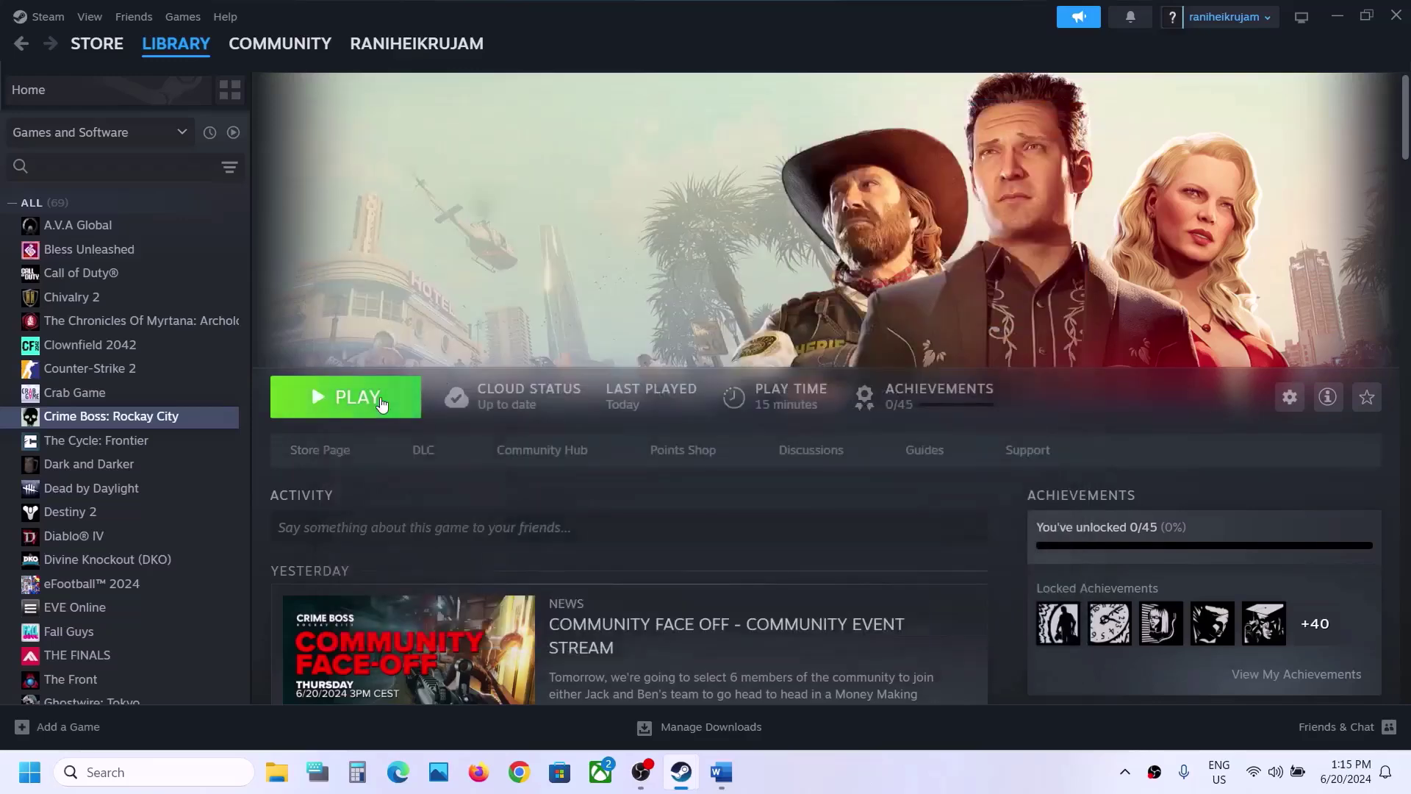
Replace the launch options of Crime Boss: Rockay City with -d3d11 and close its properties.
right_click(186, 421)
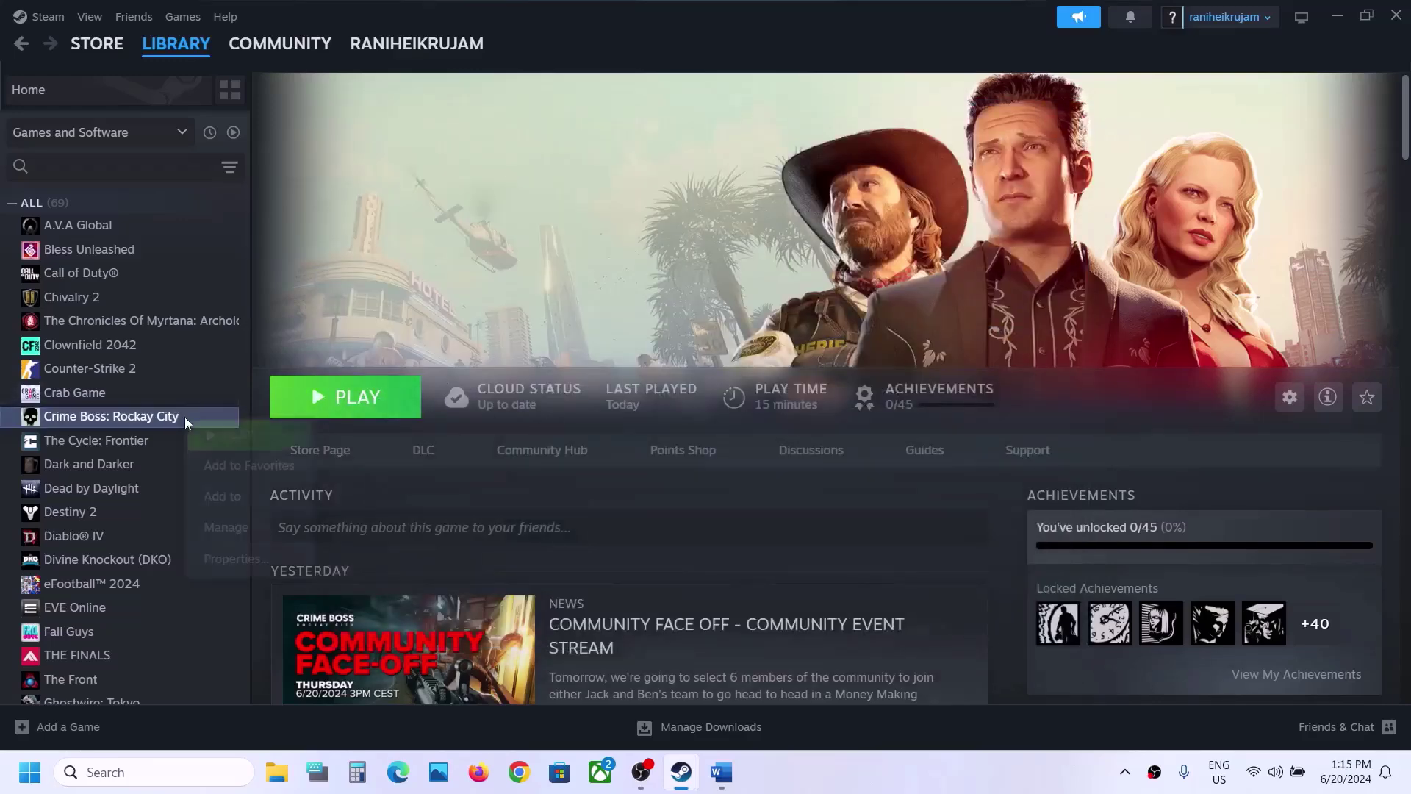
click(265, 562)
key(ctrl+a)
text(-)
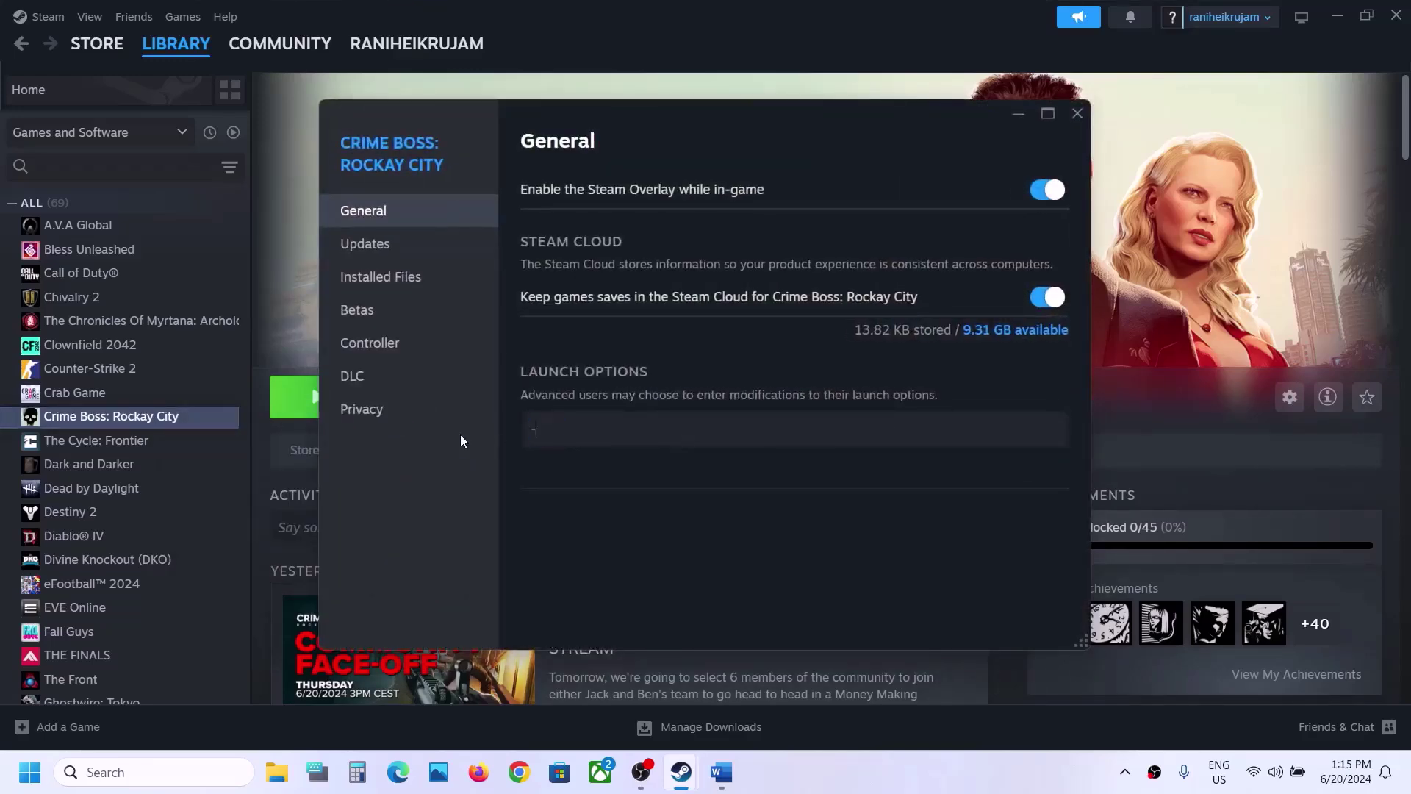
text(d3d11)
click(594, 505)
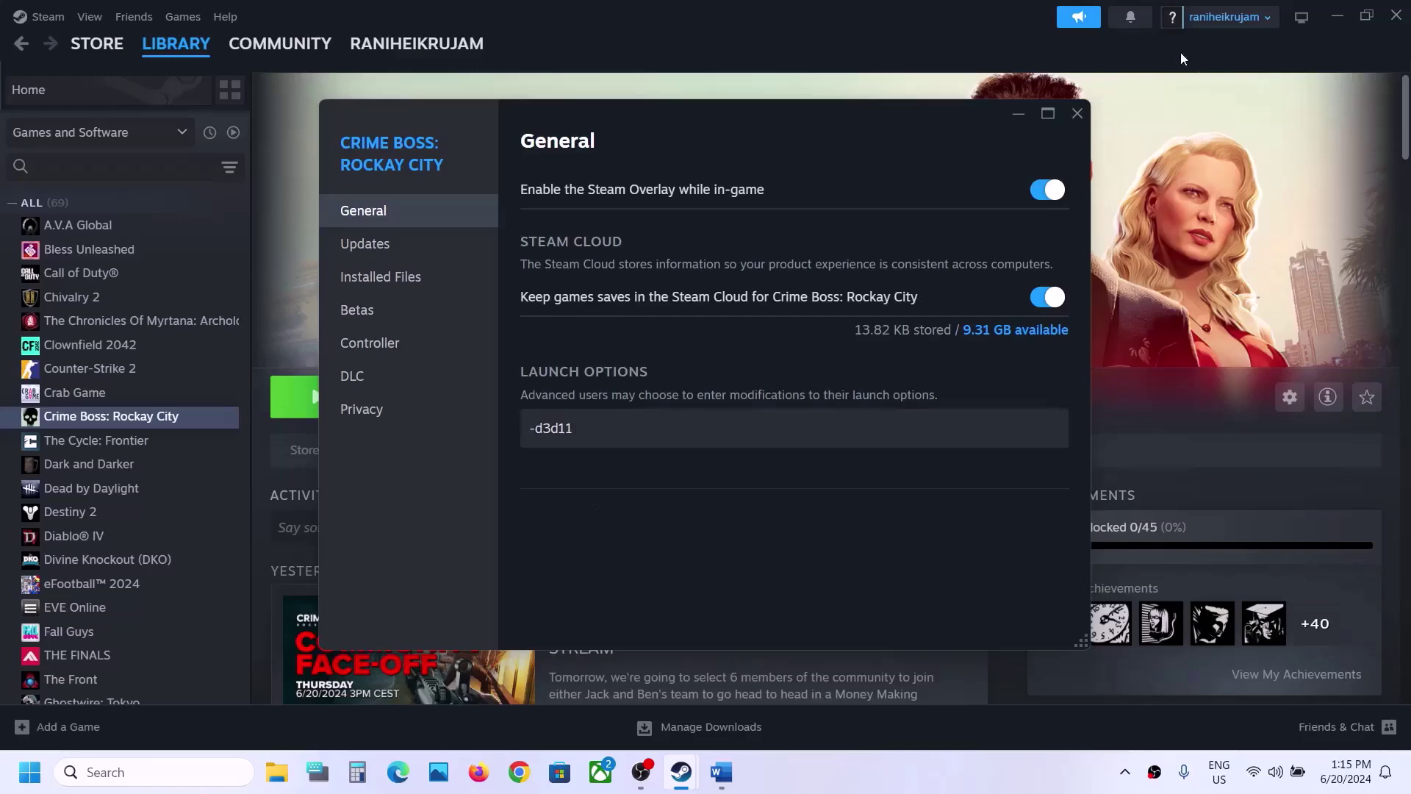
click(1080, 119)
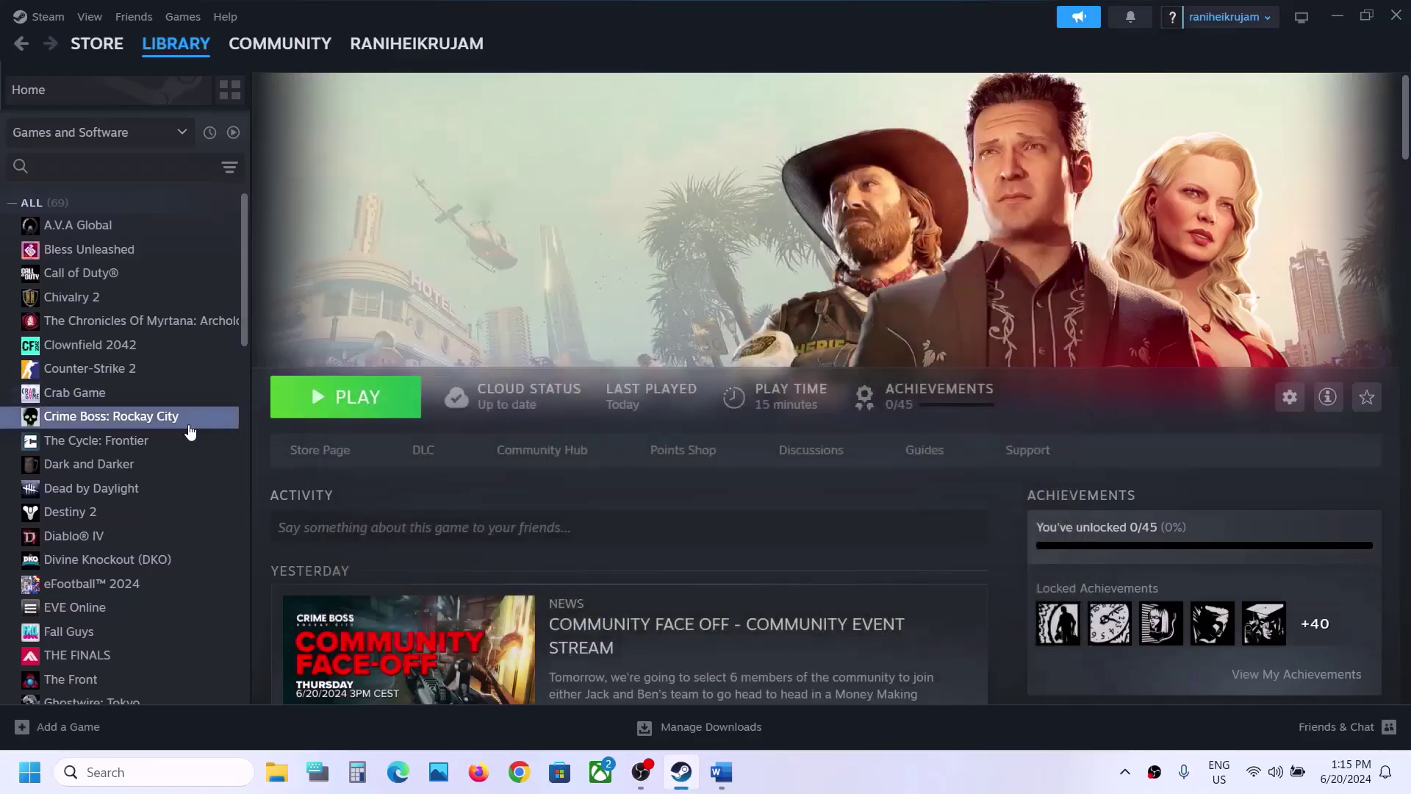
Replace the launch options of Crime Boss: Rockay City with -dx12 and close its properties.
right_click(190, 433)
click(235, 565)
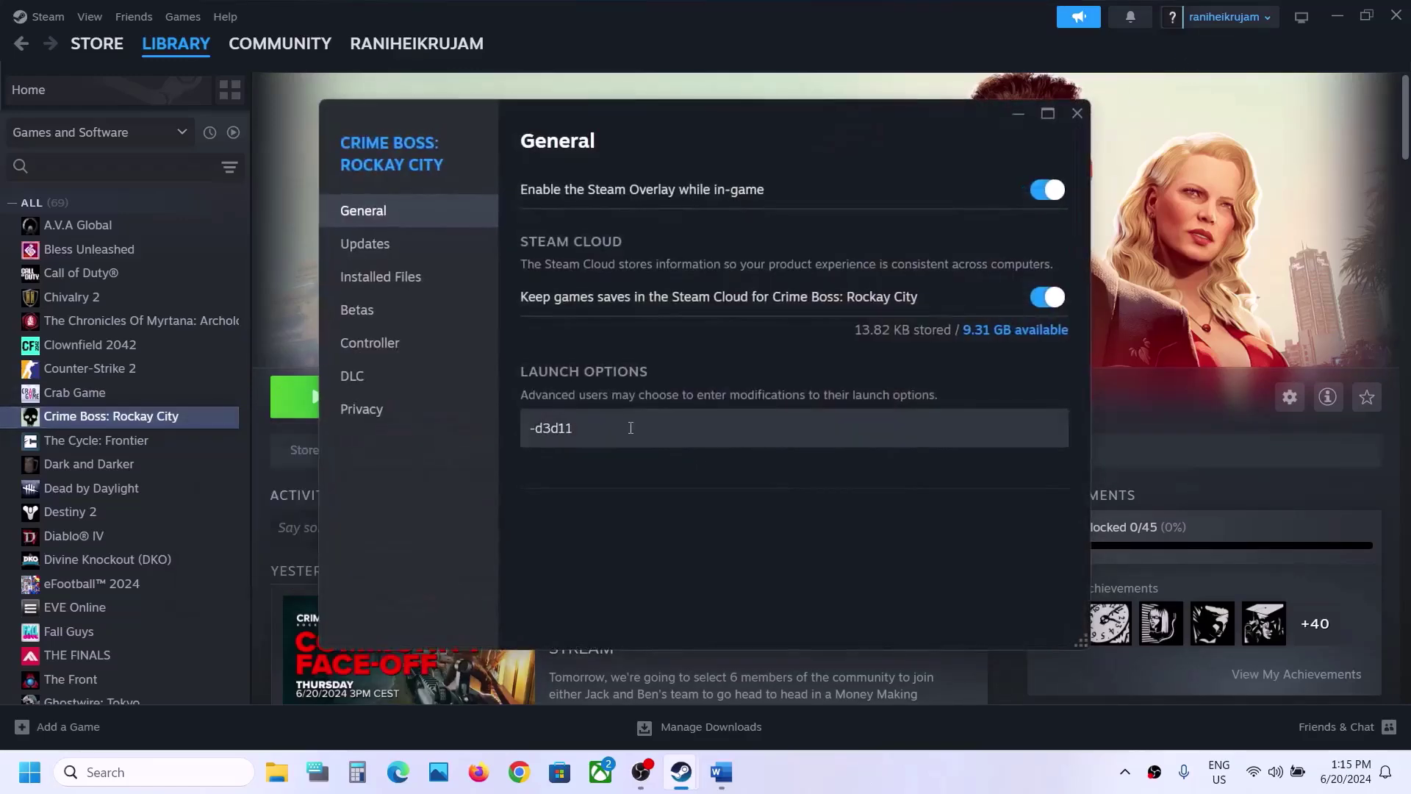
triple_click(630, 428)
text(-dx1)
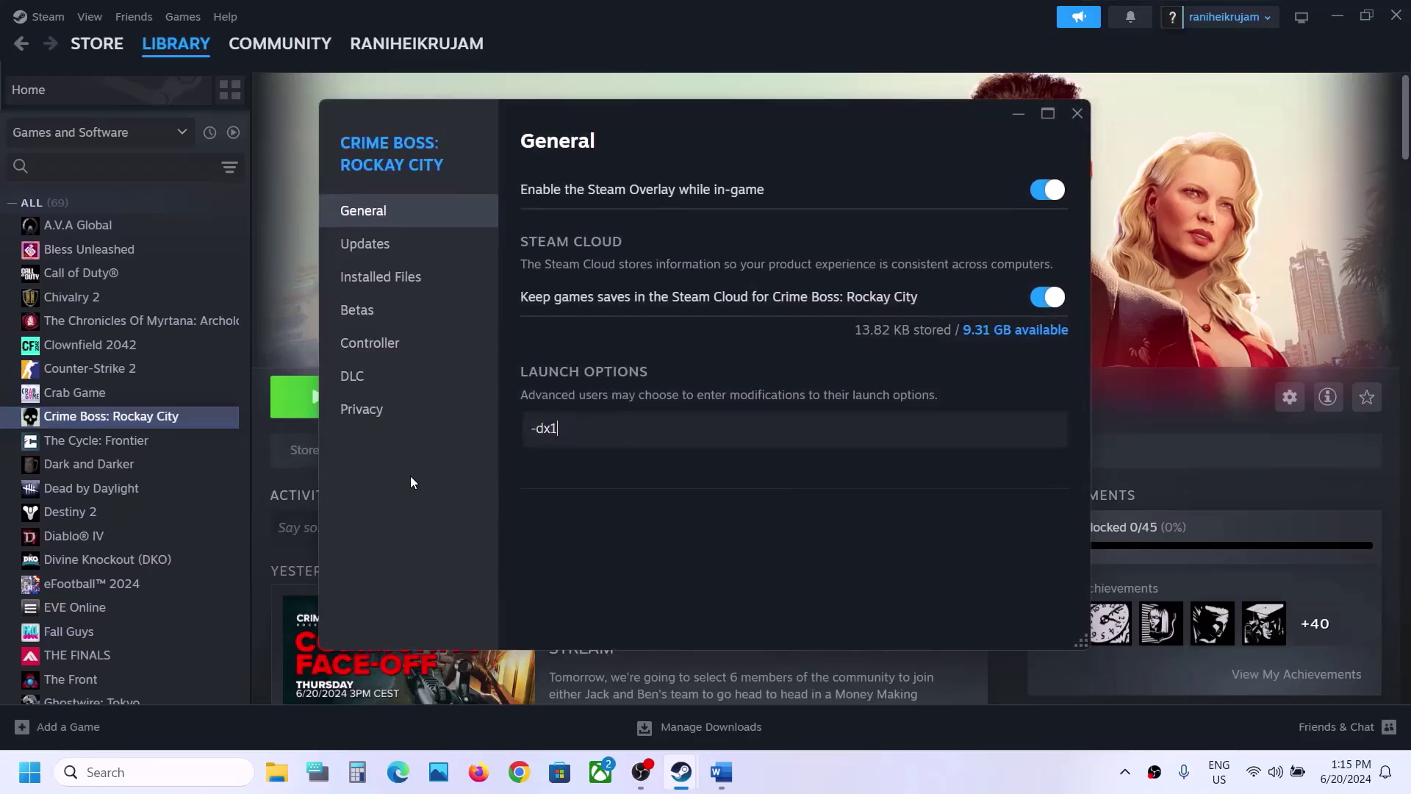
text(2)
click(644, 500)
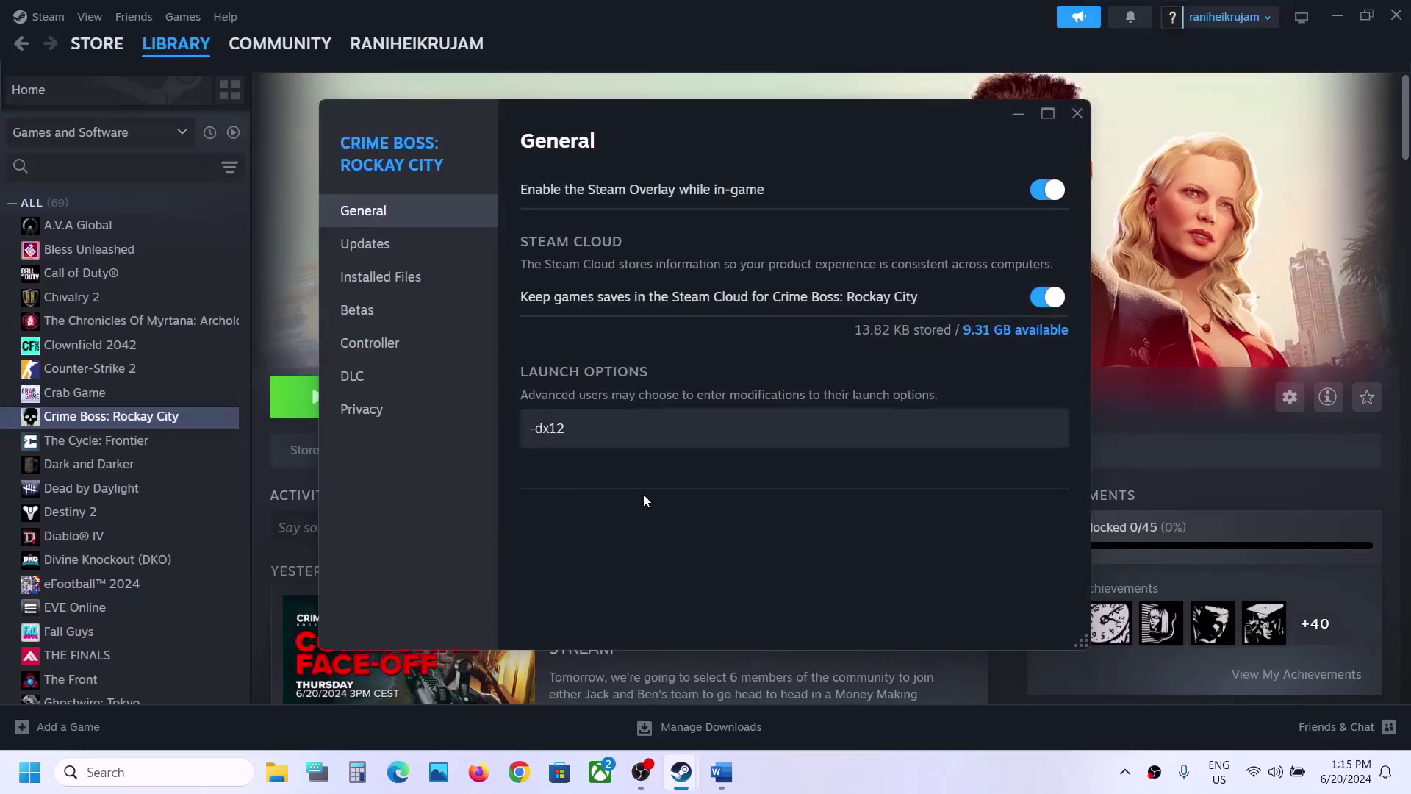
click(1078, 114)
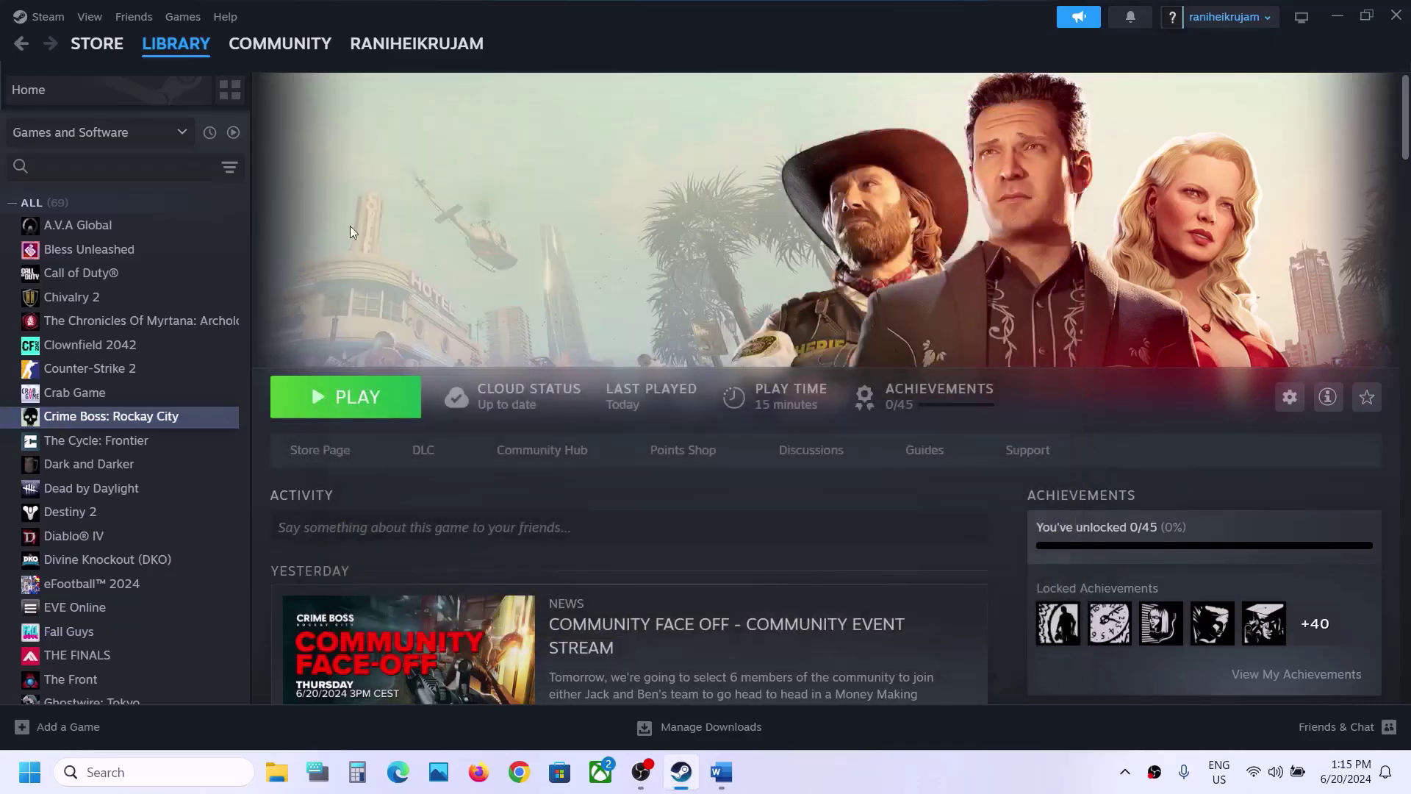
right_click(141, 417)
mouse_move(181, 530)
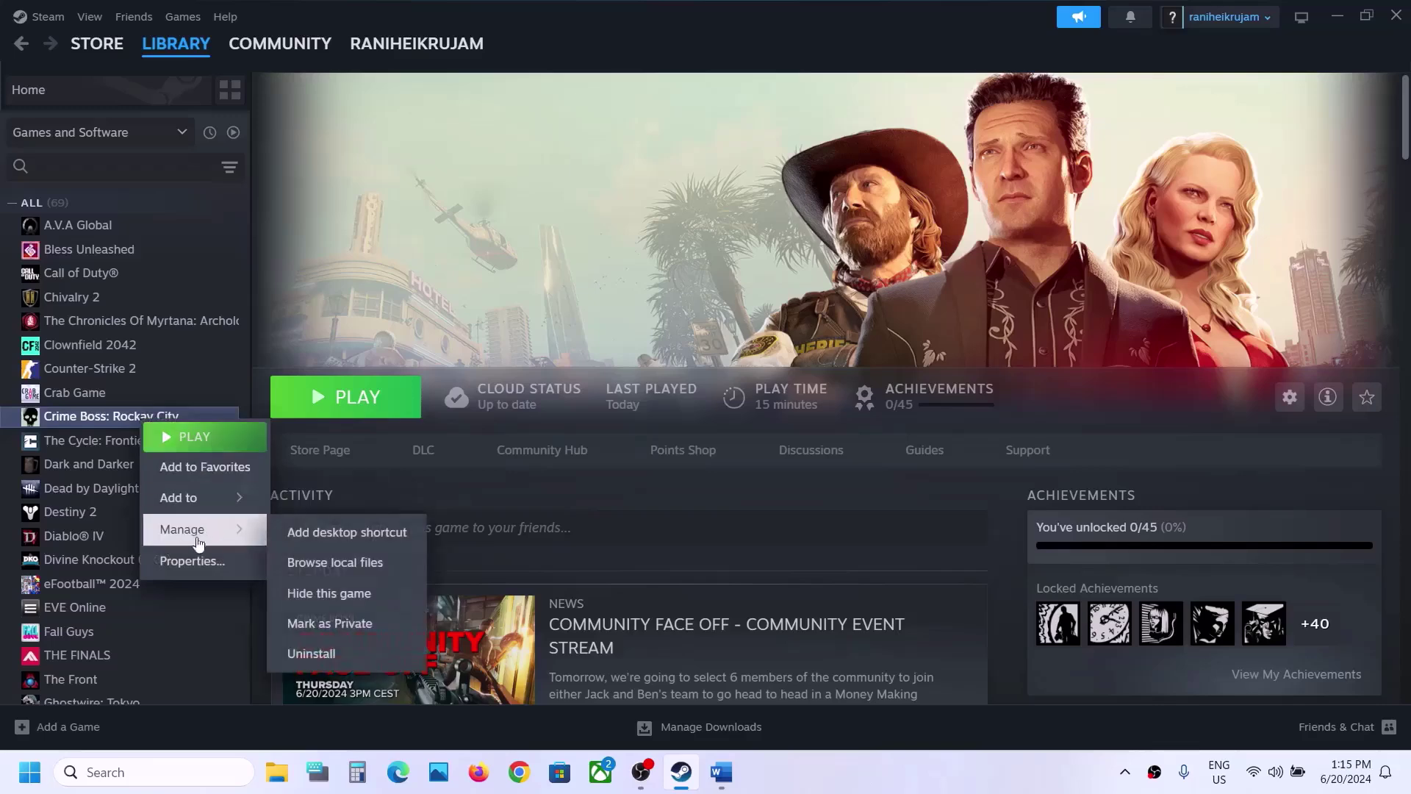
click(193, 561)
click(189, 560)
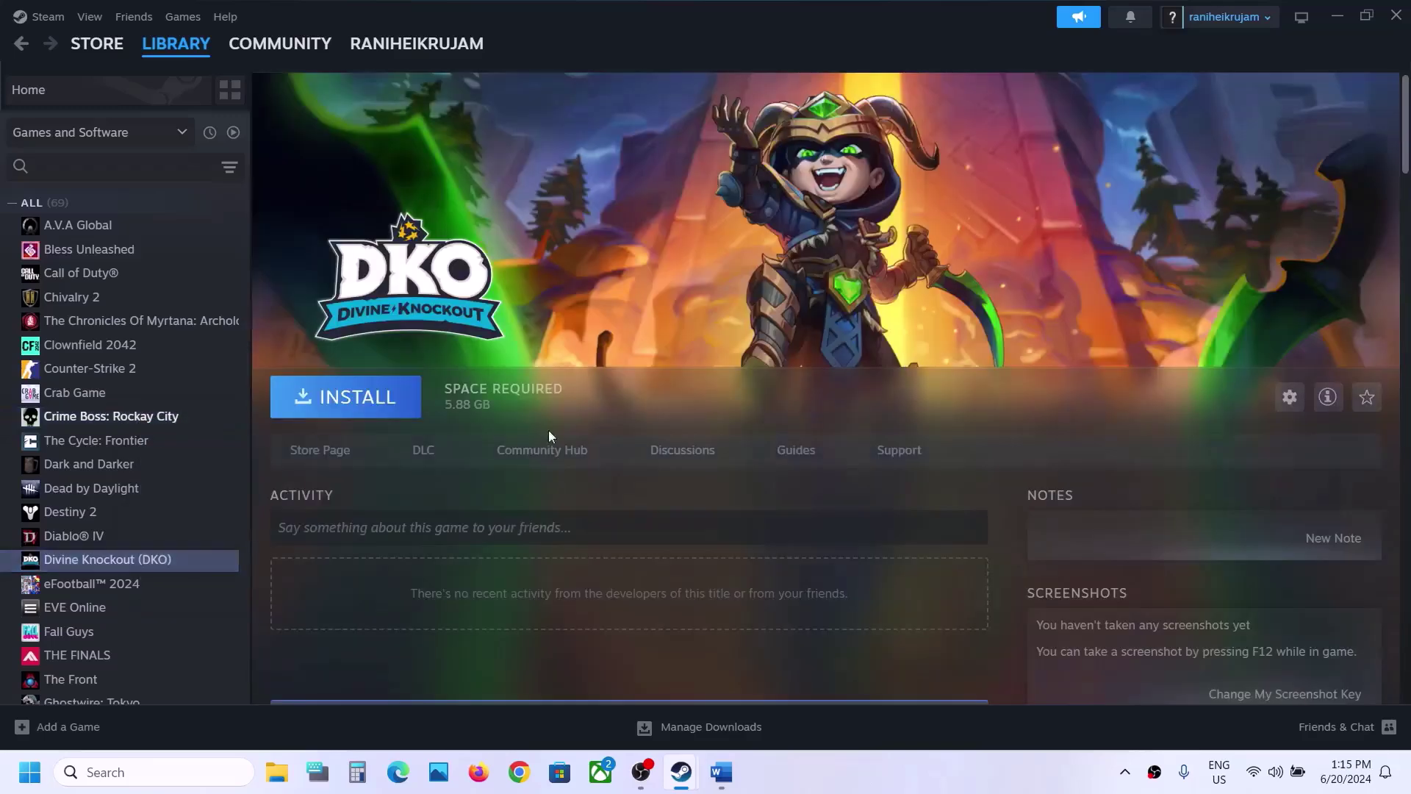
click(164, 418)
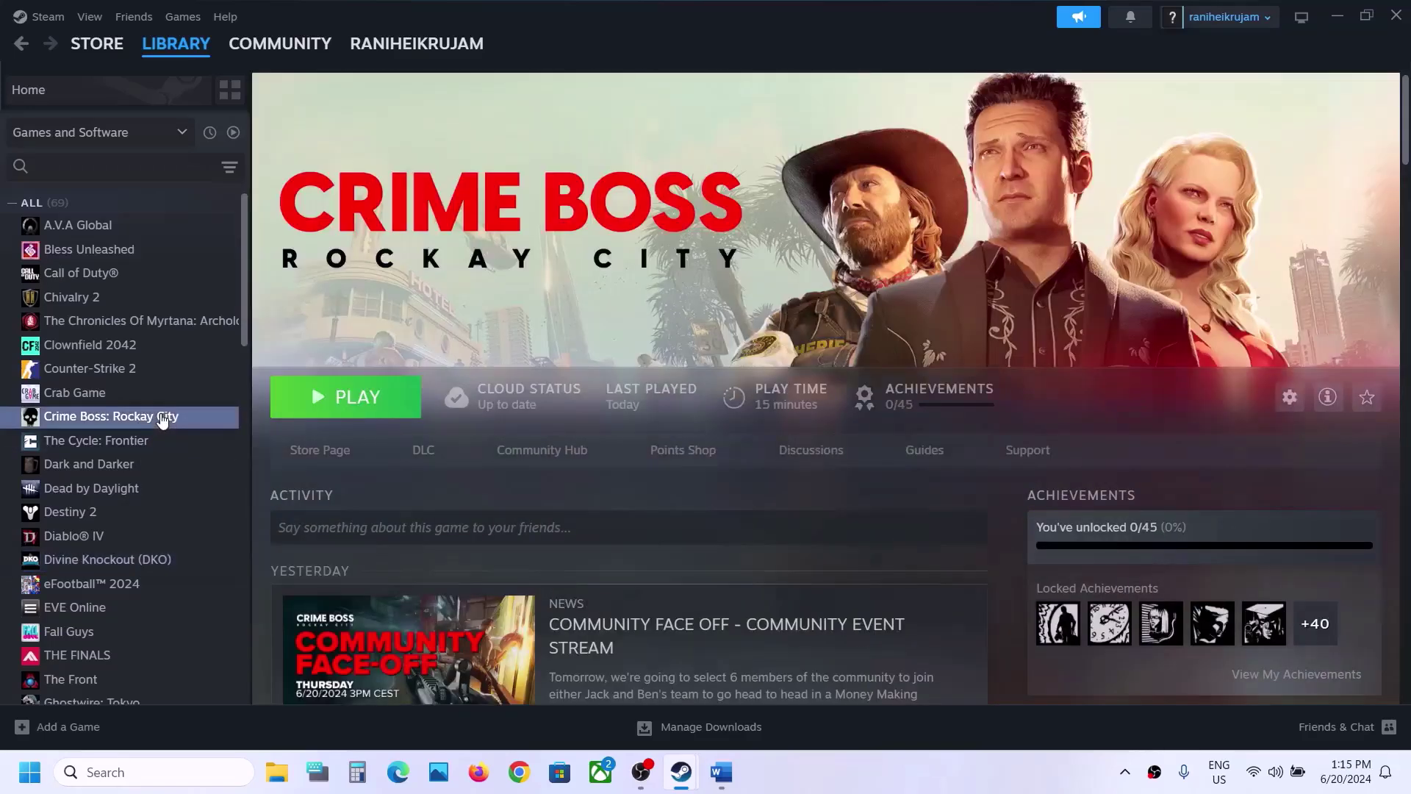
Clear the launch options of Crime Boss: Rockay City and close its properties.
right_click(165, 418)
click(215, 556)
click(562, 439)
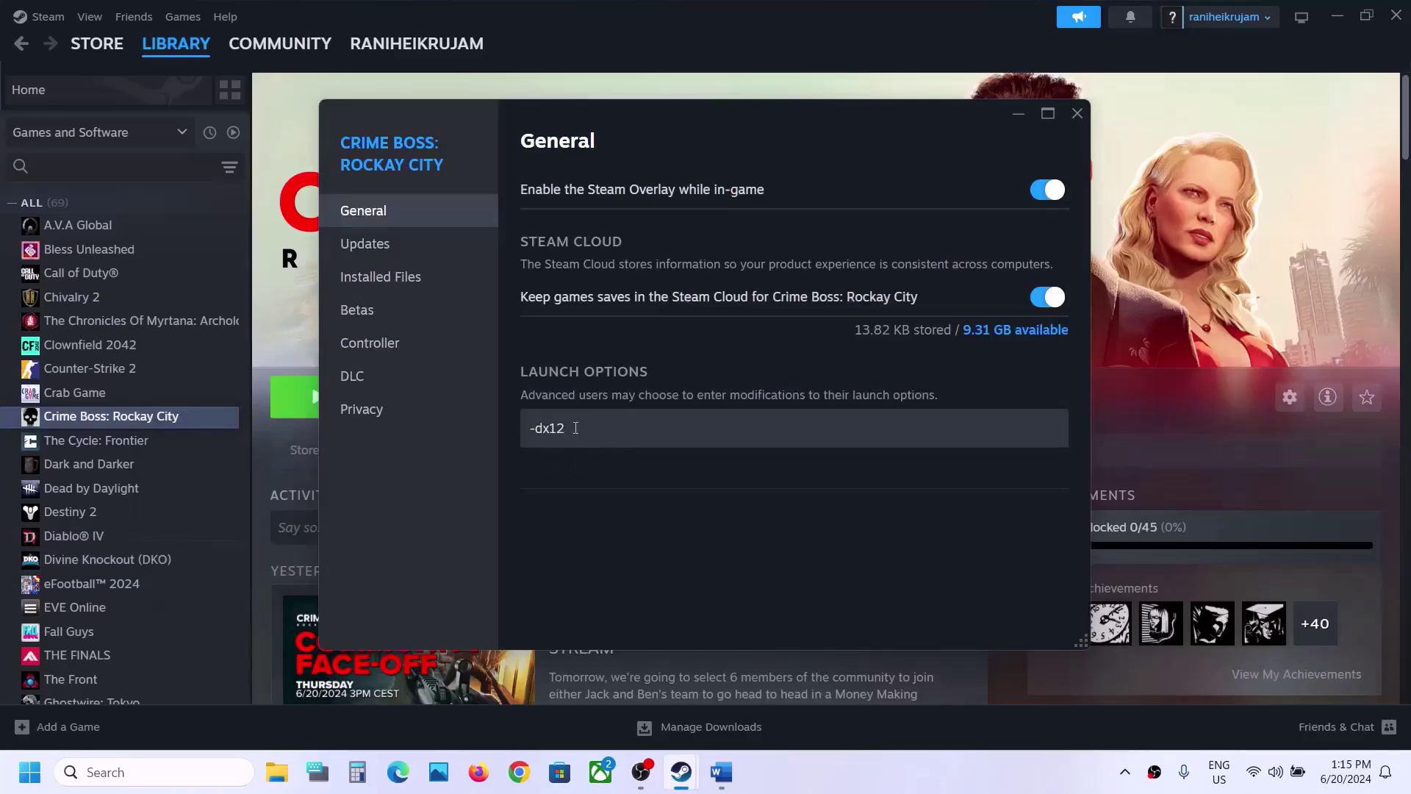
key(ctrl+a)
key(BackSpace)
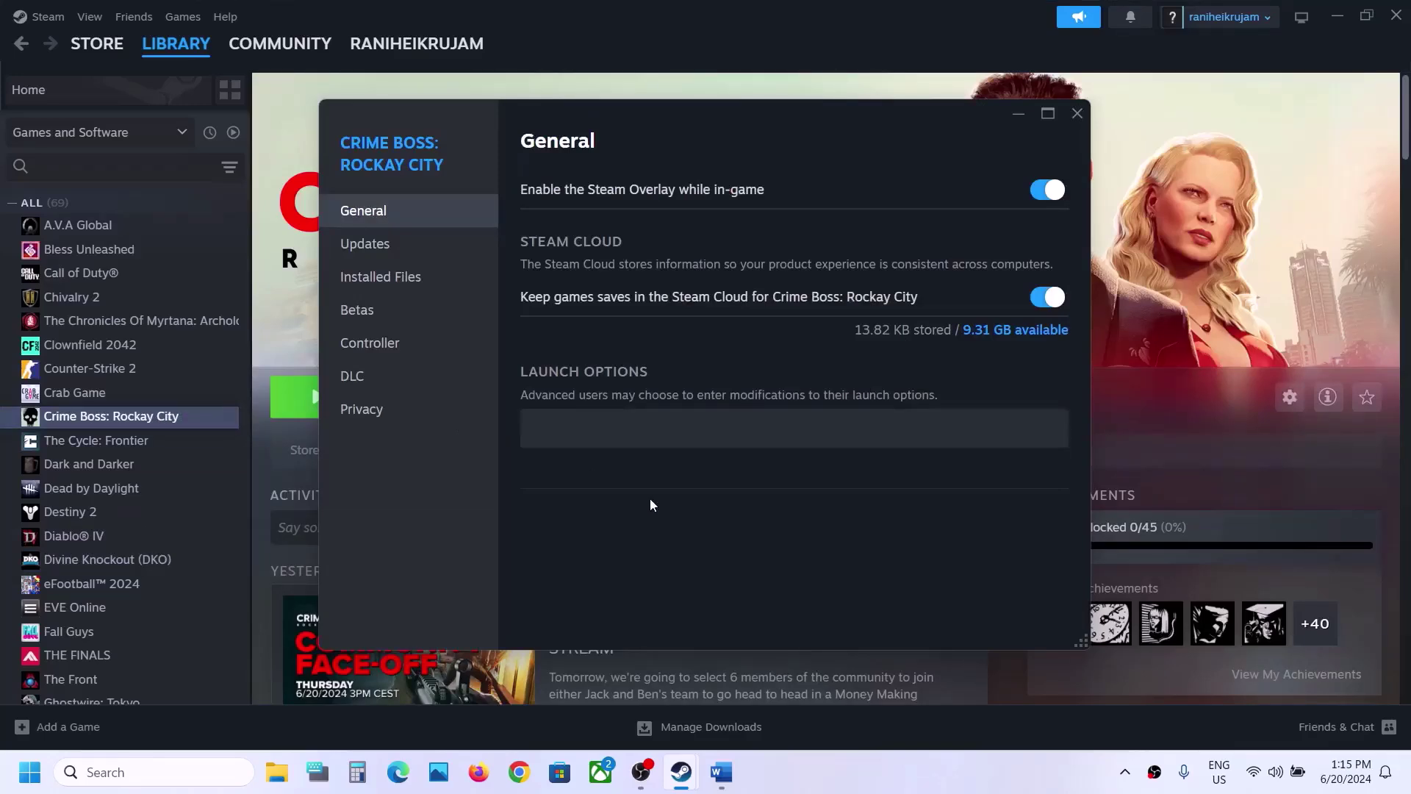
click(1077, 113)
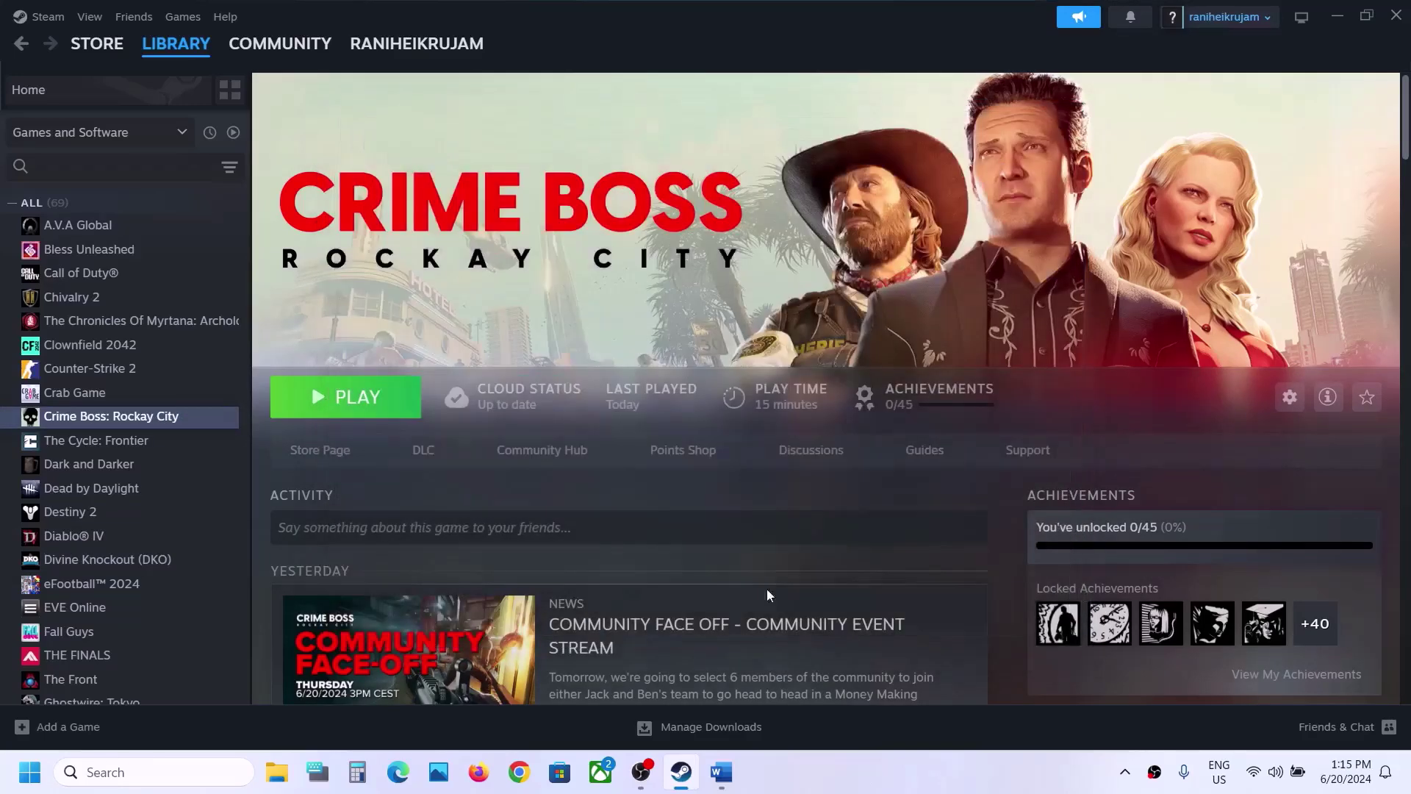
Switch to the Crimeboss Word document, highlight the Step 4 text about Nvidia's Instant Replay, and minimize the document.
click(721, 772)
scroll(526, 441, down, 3)
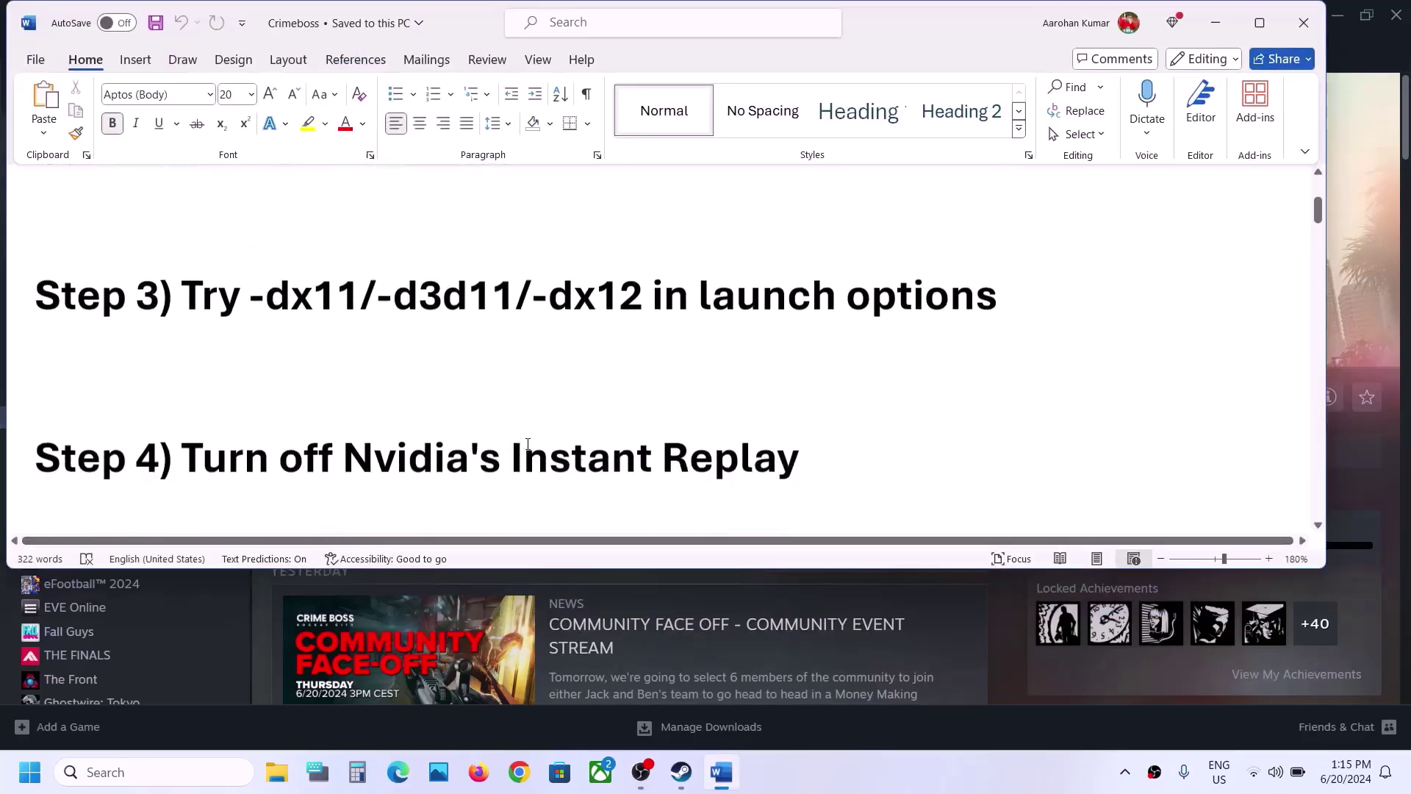
drag(215, 421, 735, 417)
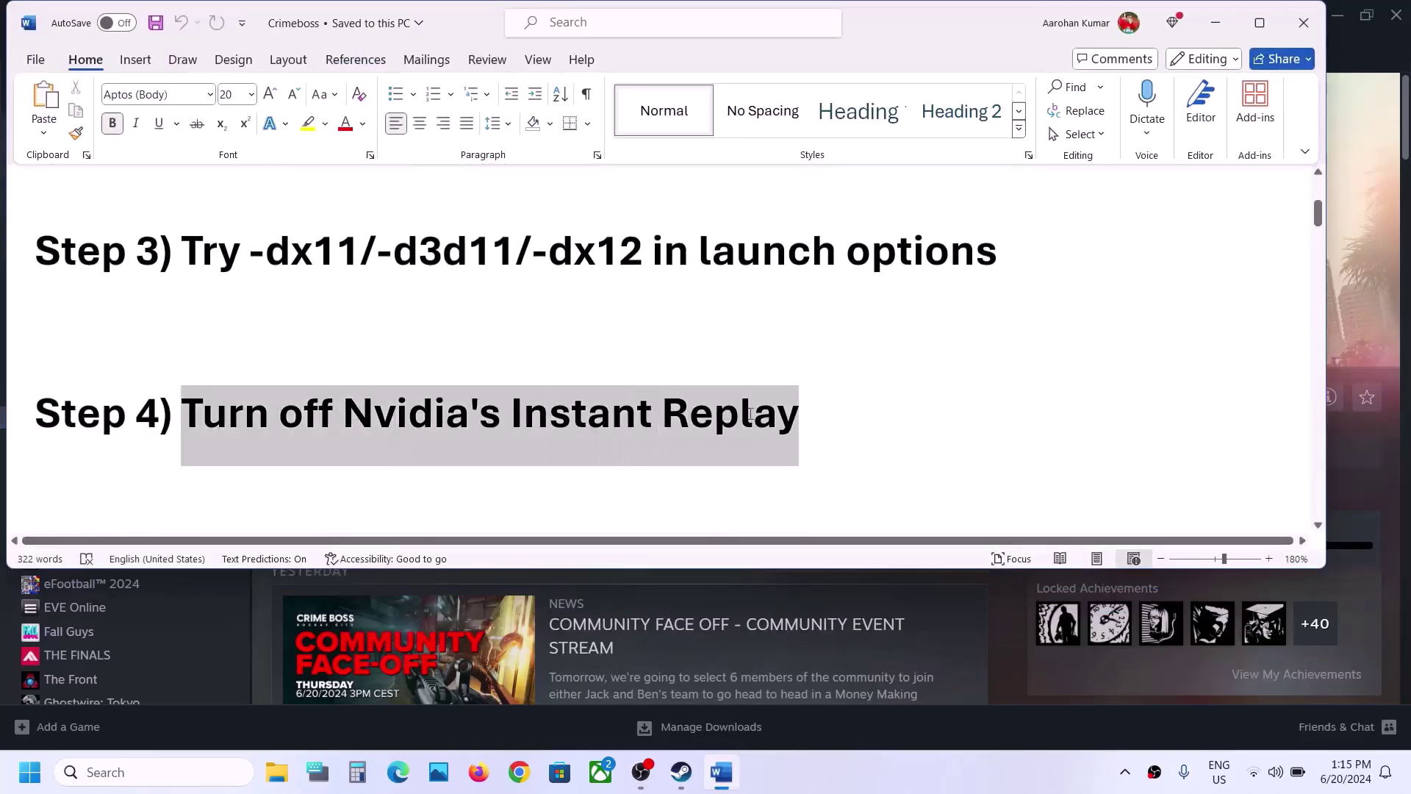
click(1229, 23)
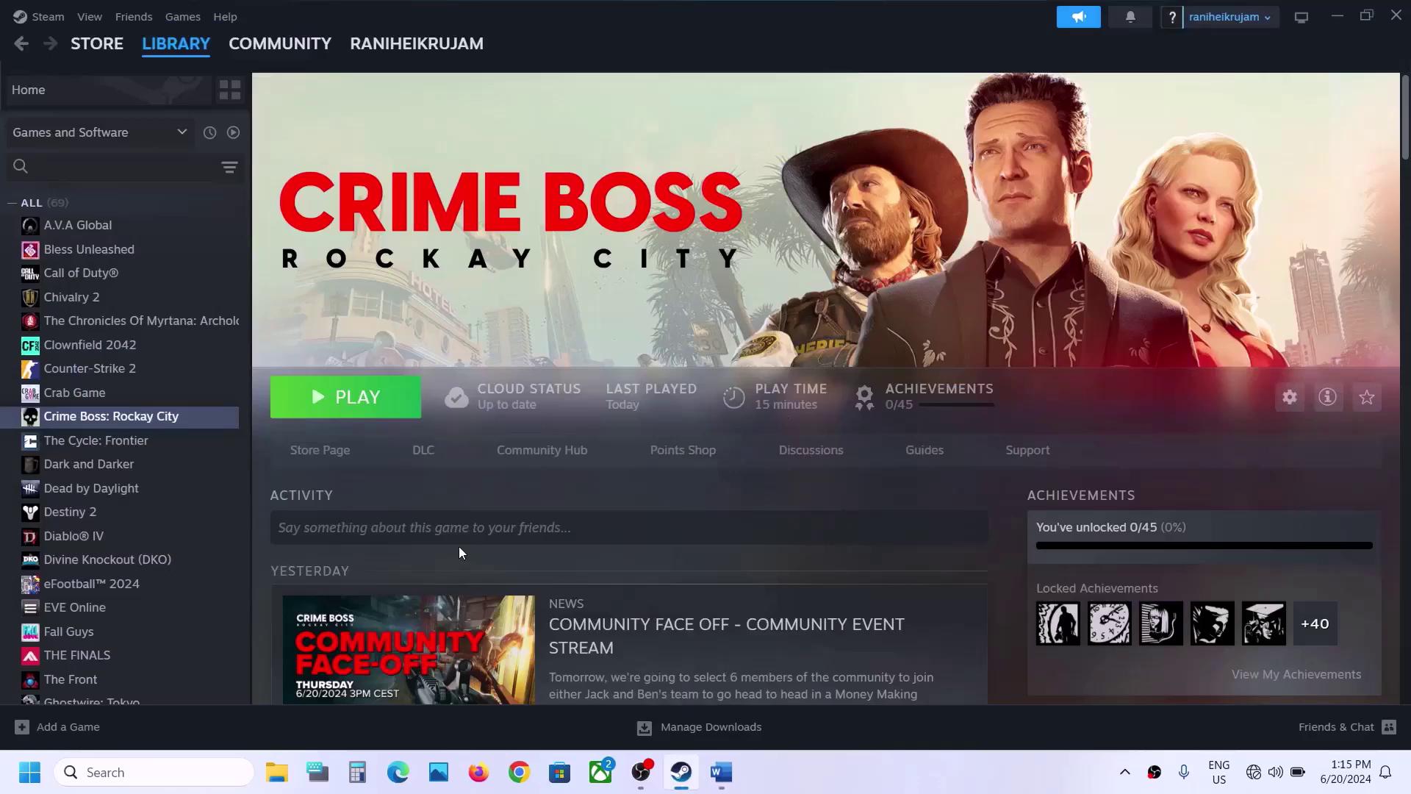
Search Windows for GeForce Experience and launch it.
click(140, 768)
text(efore)
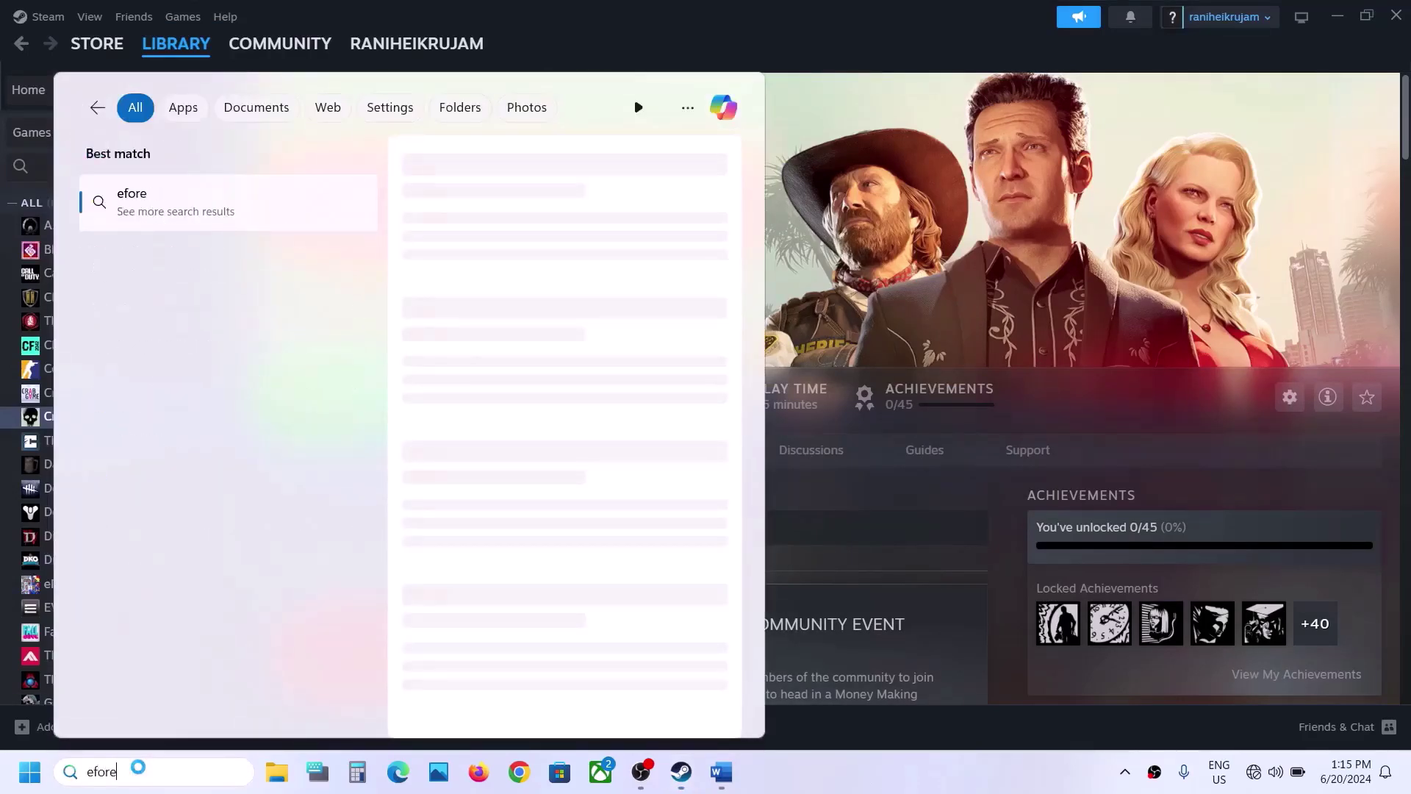
key(BackSpace)
key(BackSpace)
key(BackSpace)
key(BackSpace)
text(gefor)
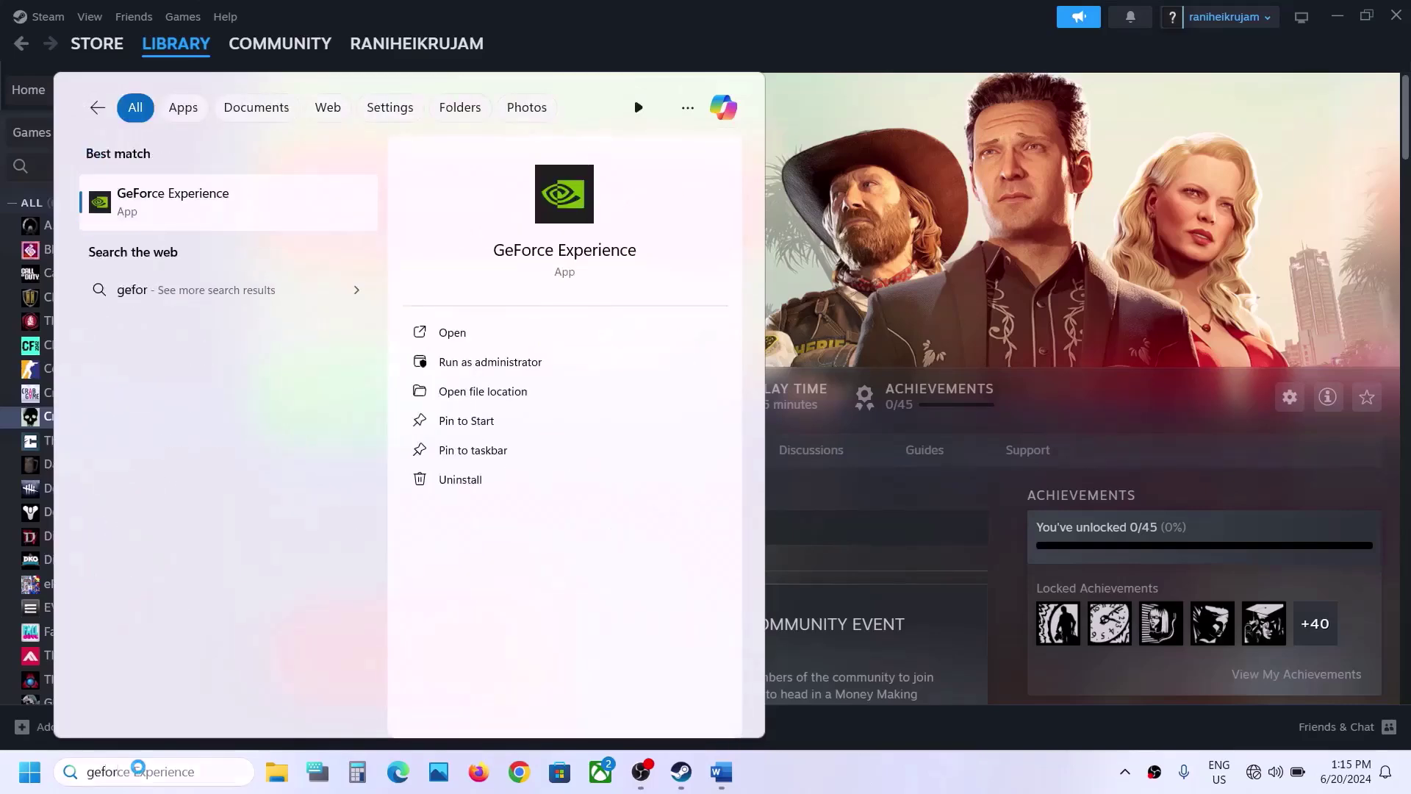
key(Return)
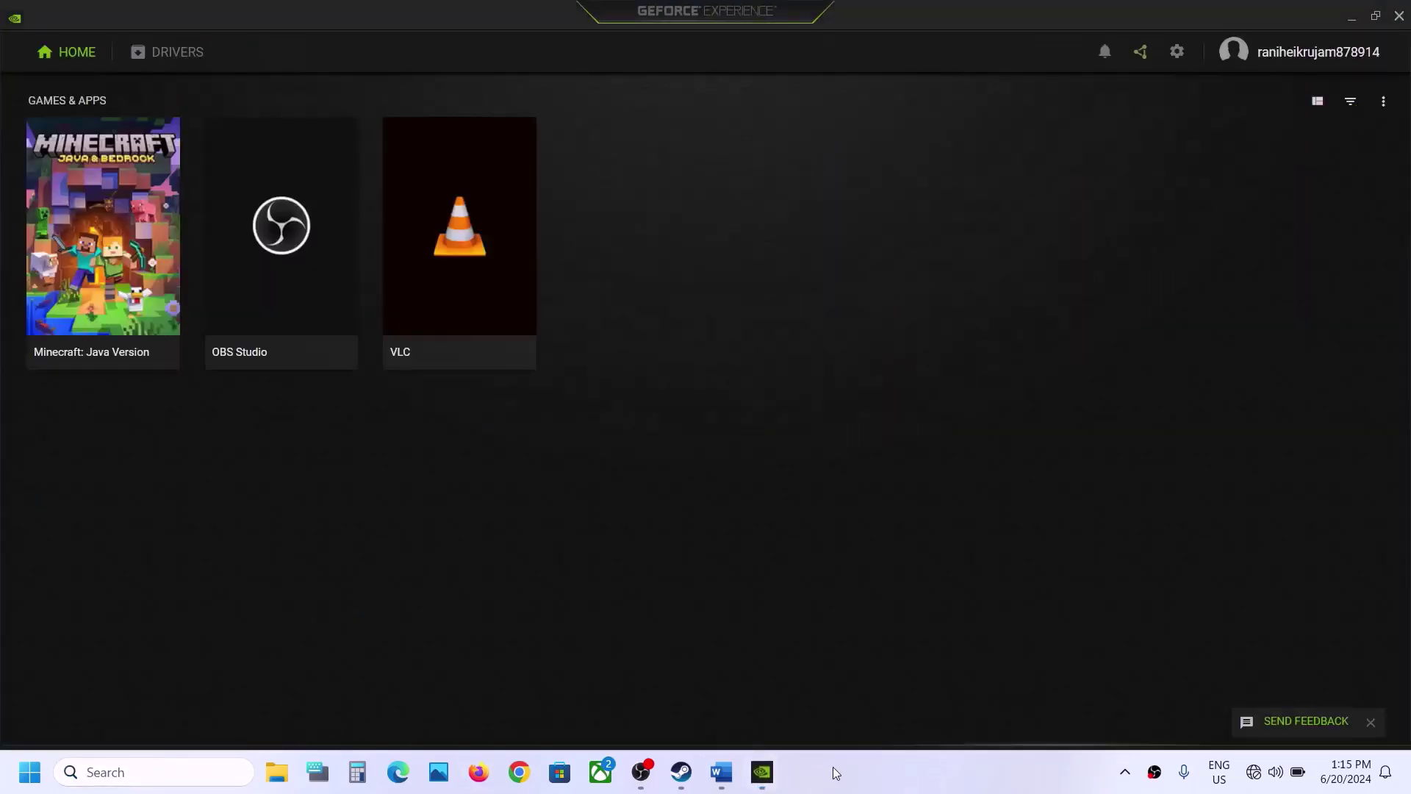
Open the GeForce Experience in-game overlay and turn on Instant Replay.
click(1141, 53)
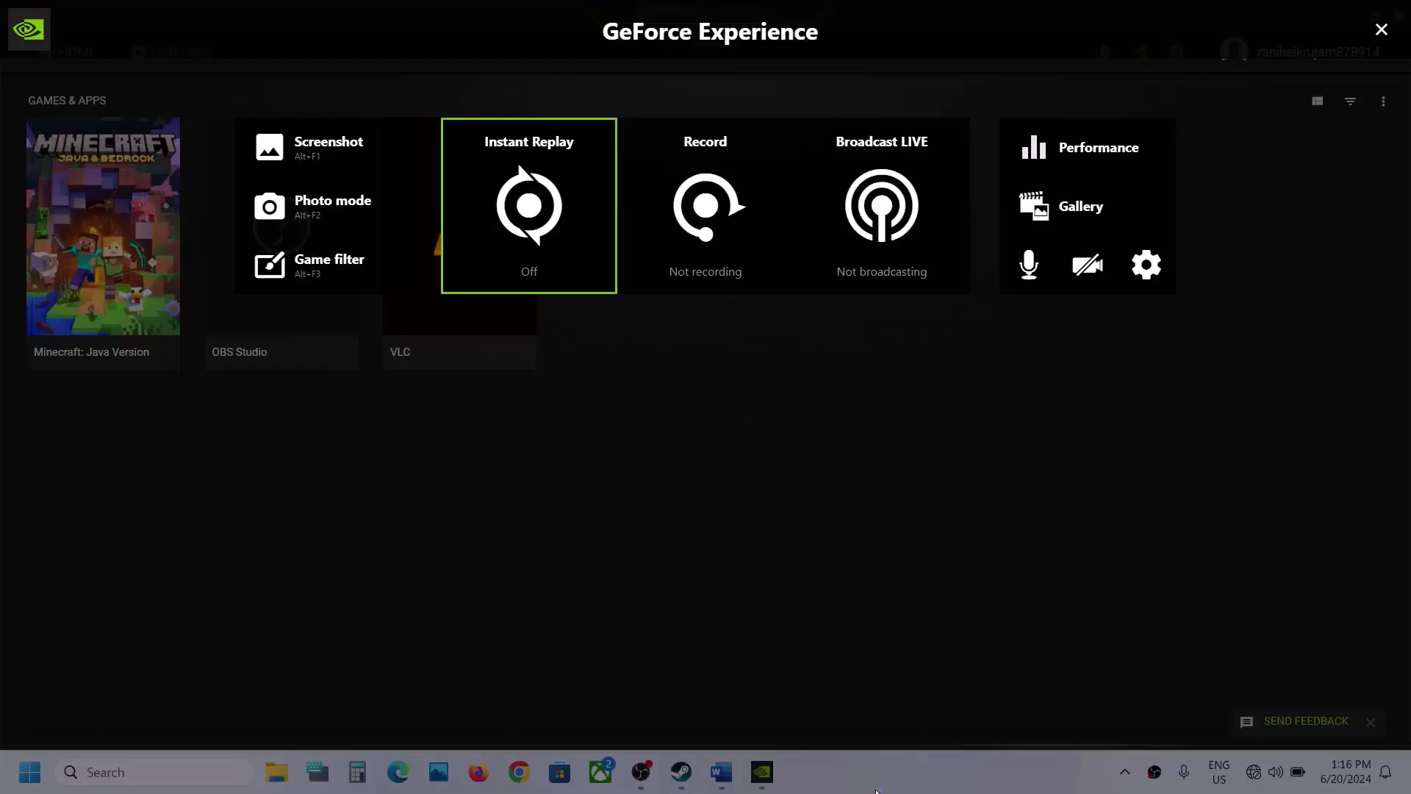
click(557, 239)
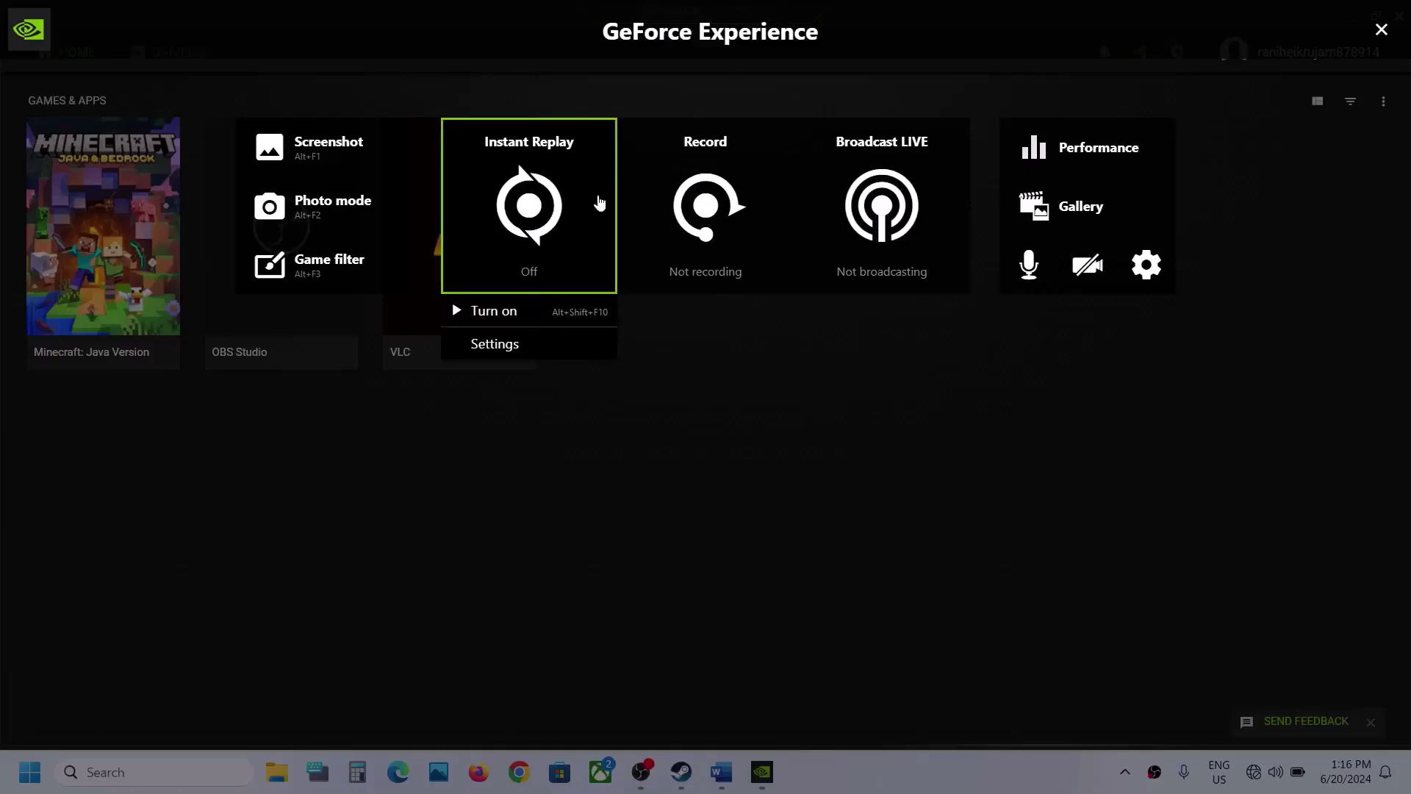
click(496, 310)
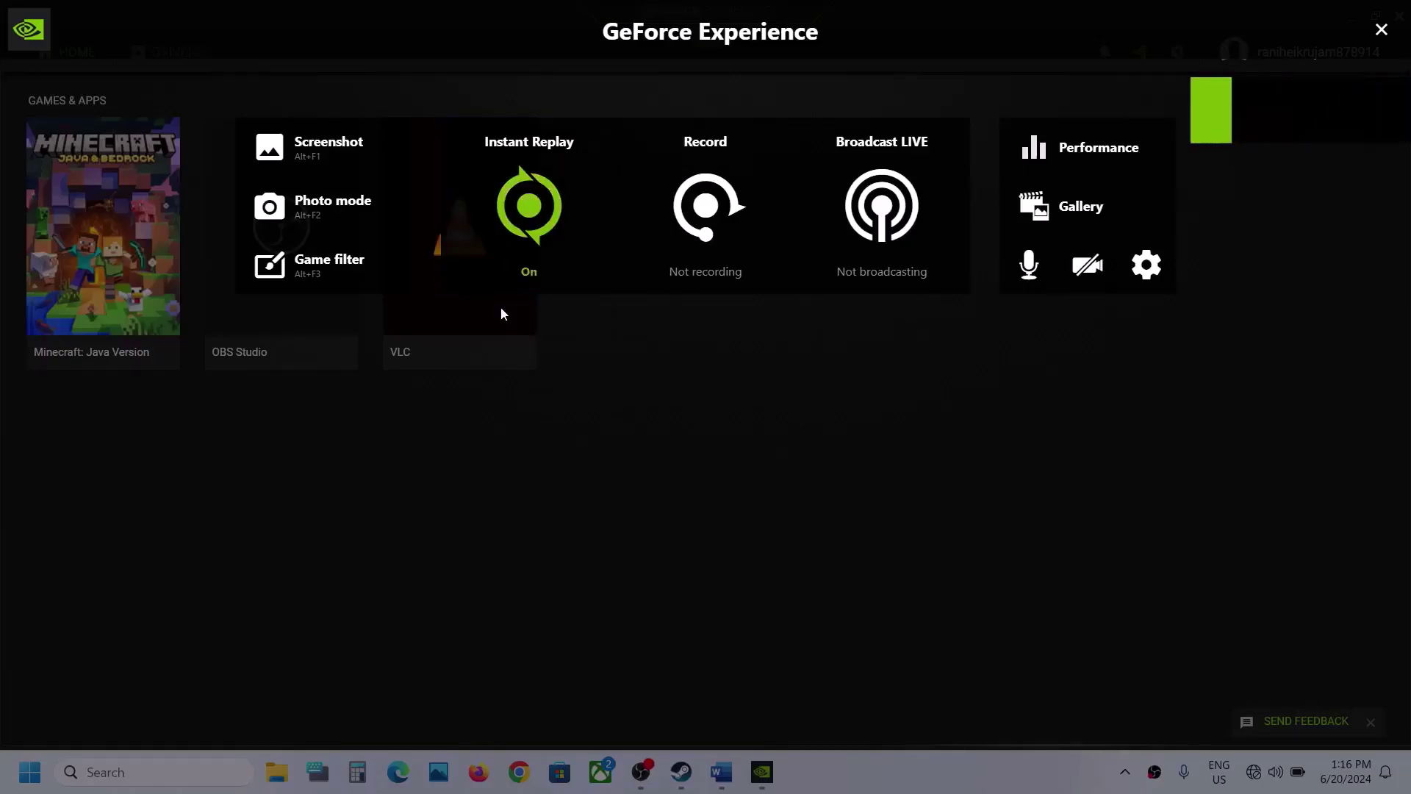
Turn off Instant Replay in the GeForce Experience overlay and close the overlay.
click(547, 213)
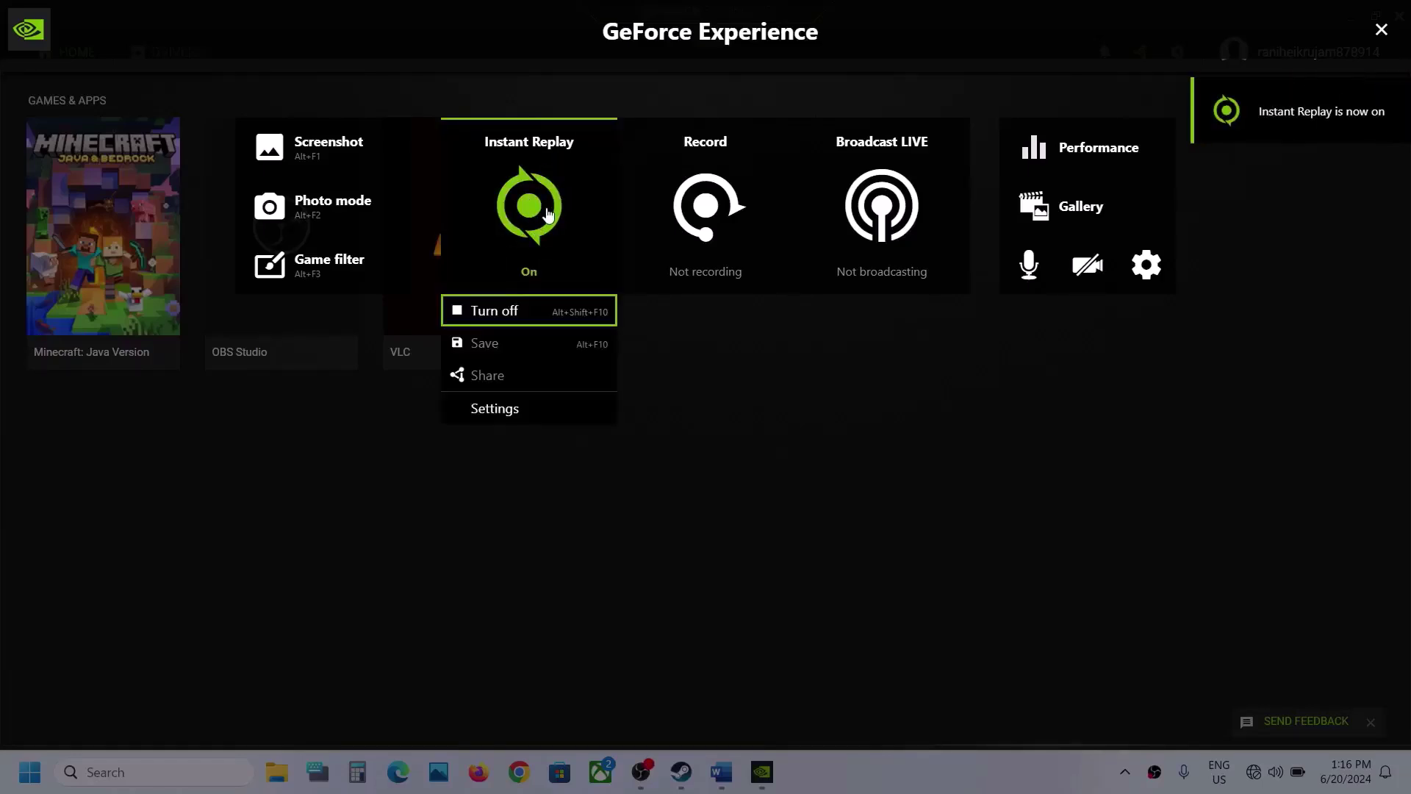
click(497, 315)
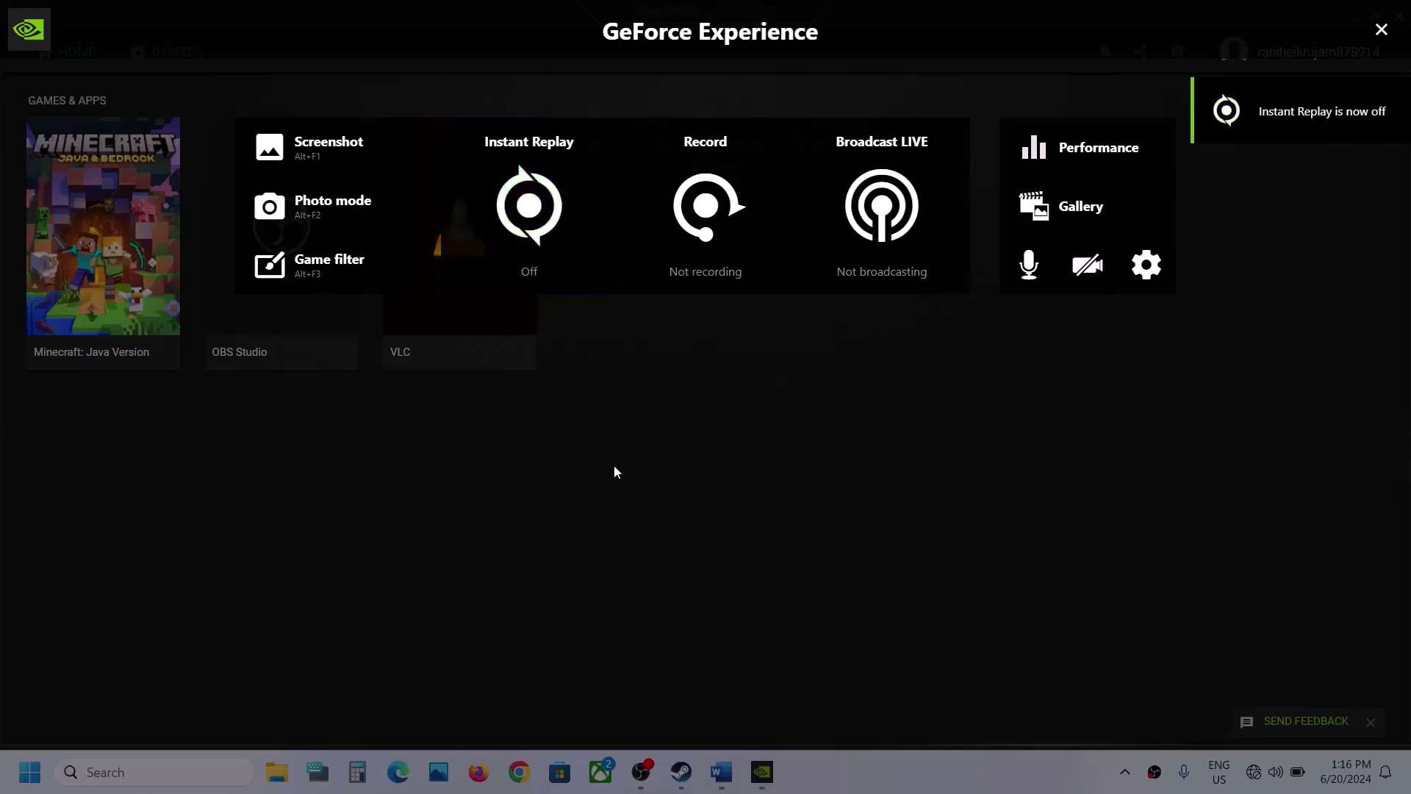
key(alt+z)
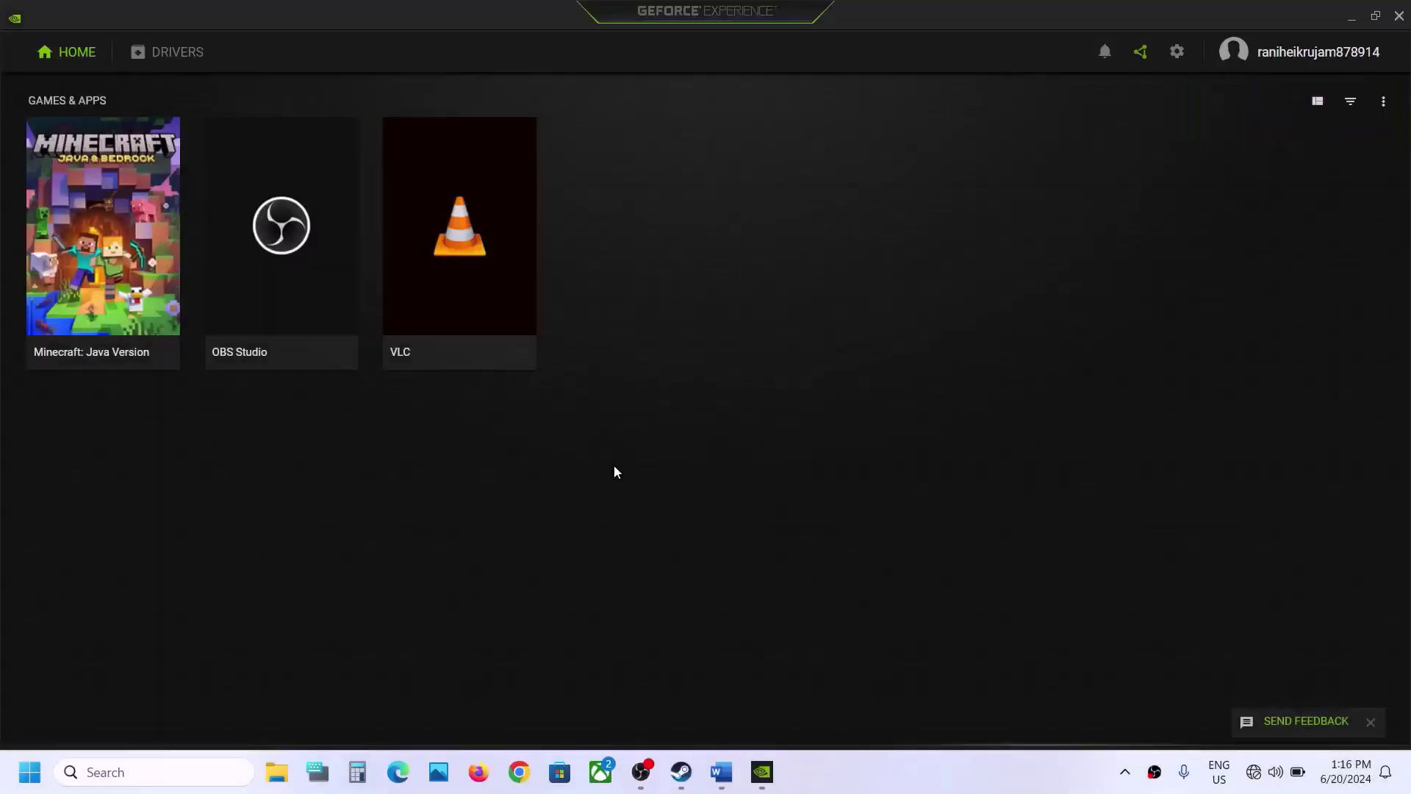
Cancel the Windows shutdown dialog and close the GeForce Experience window, returning to the Crimeboss Word document.
key(alt+F4)
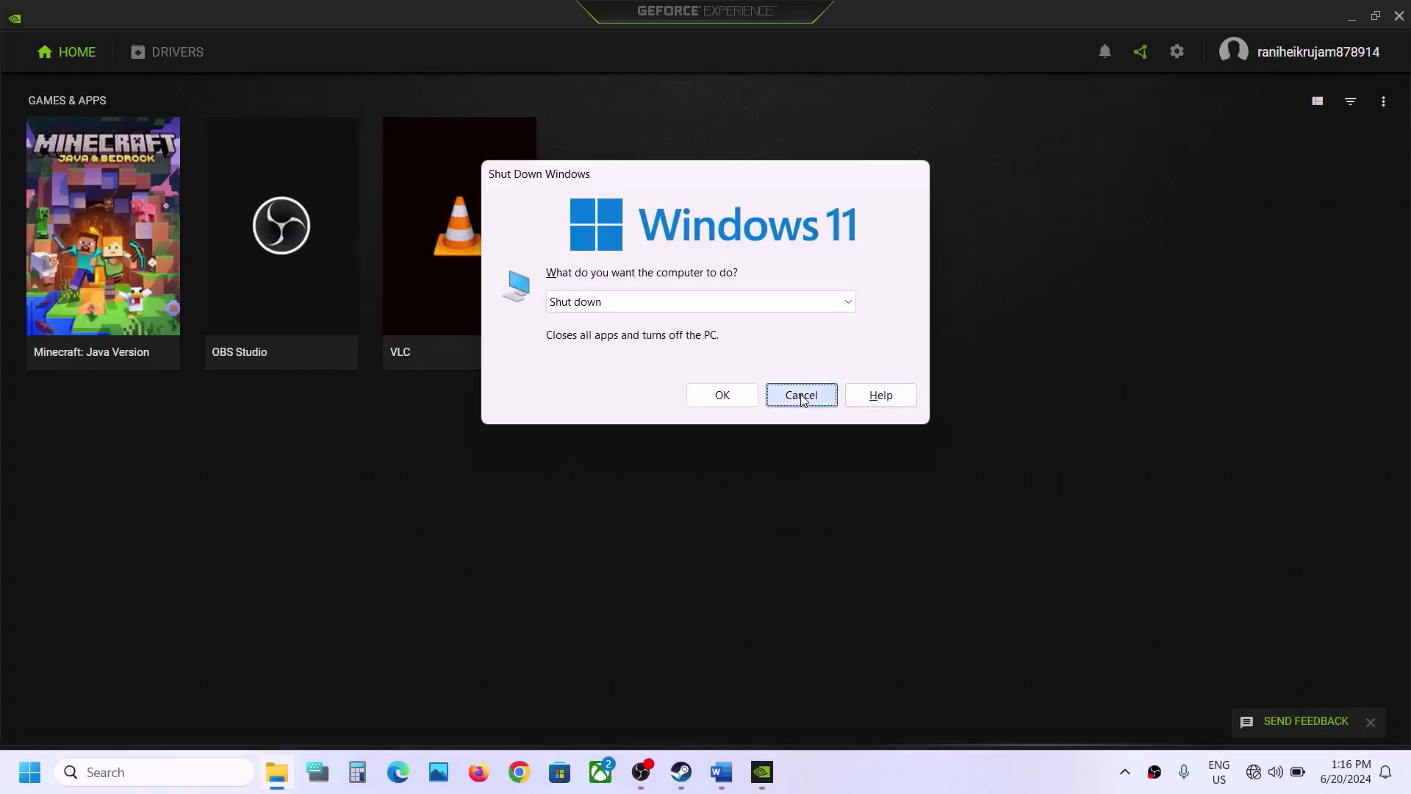
click(797, 391)
click(721, 772)
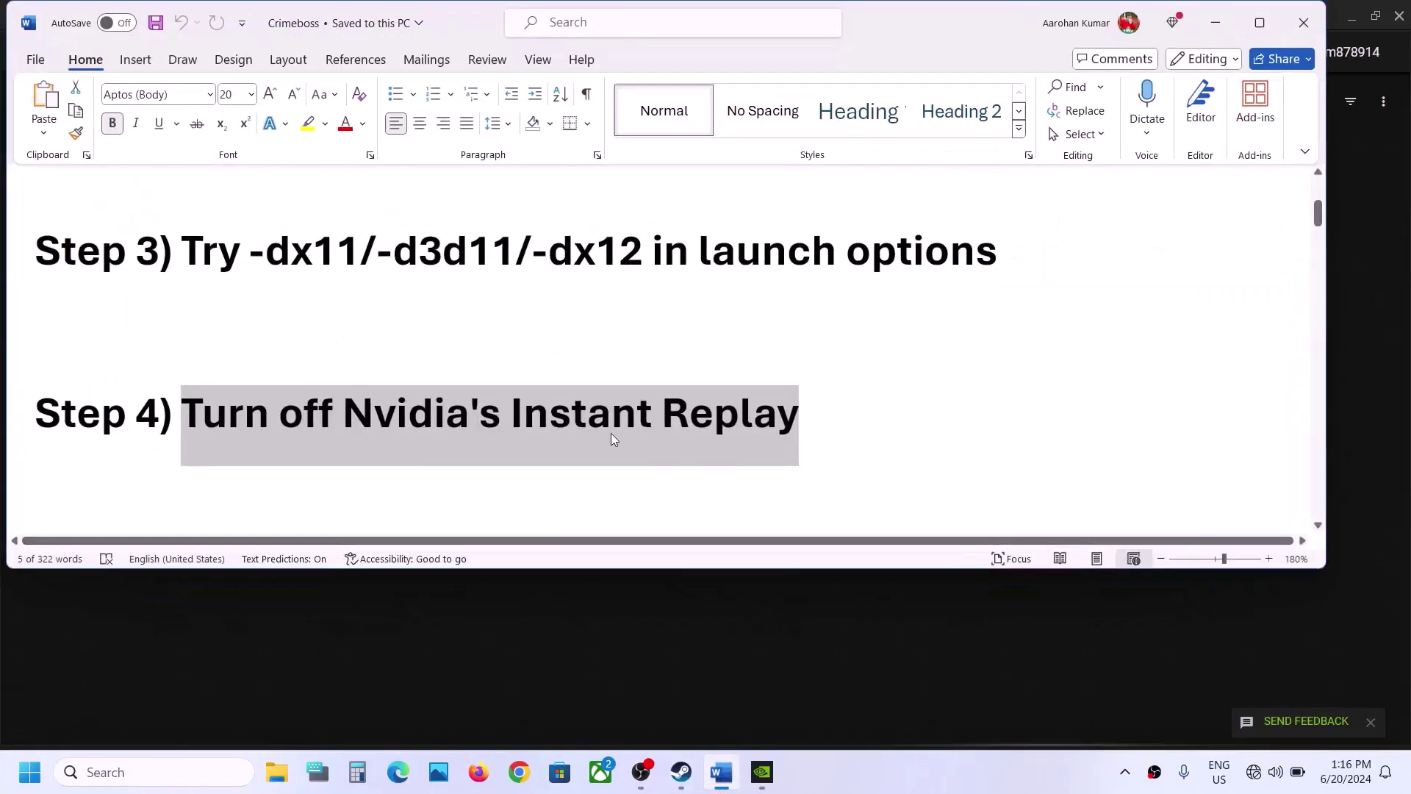
scroll(611, 434, down, 1)
scroll(609, 432, up, 1)
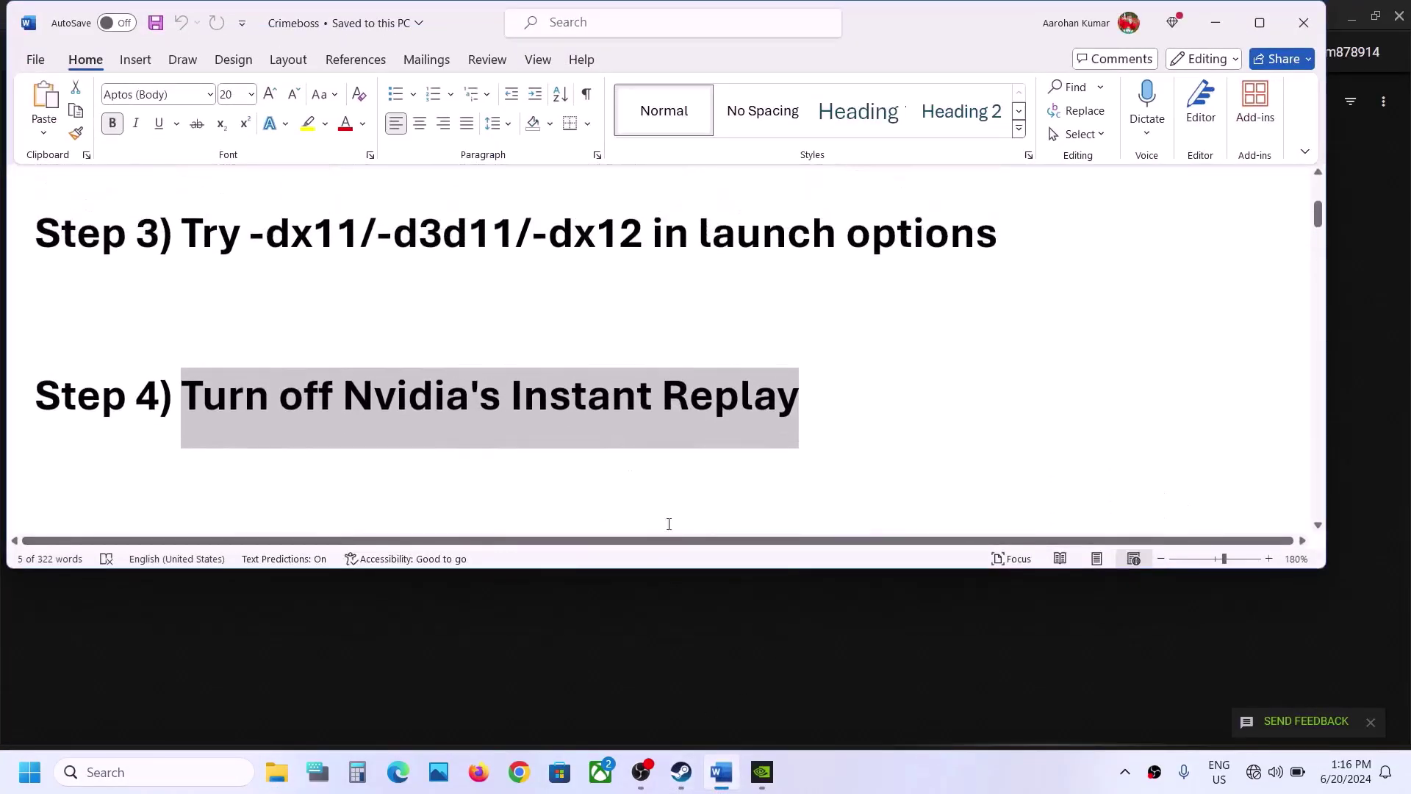
mouse_move(773, 769)
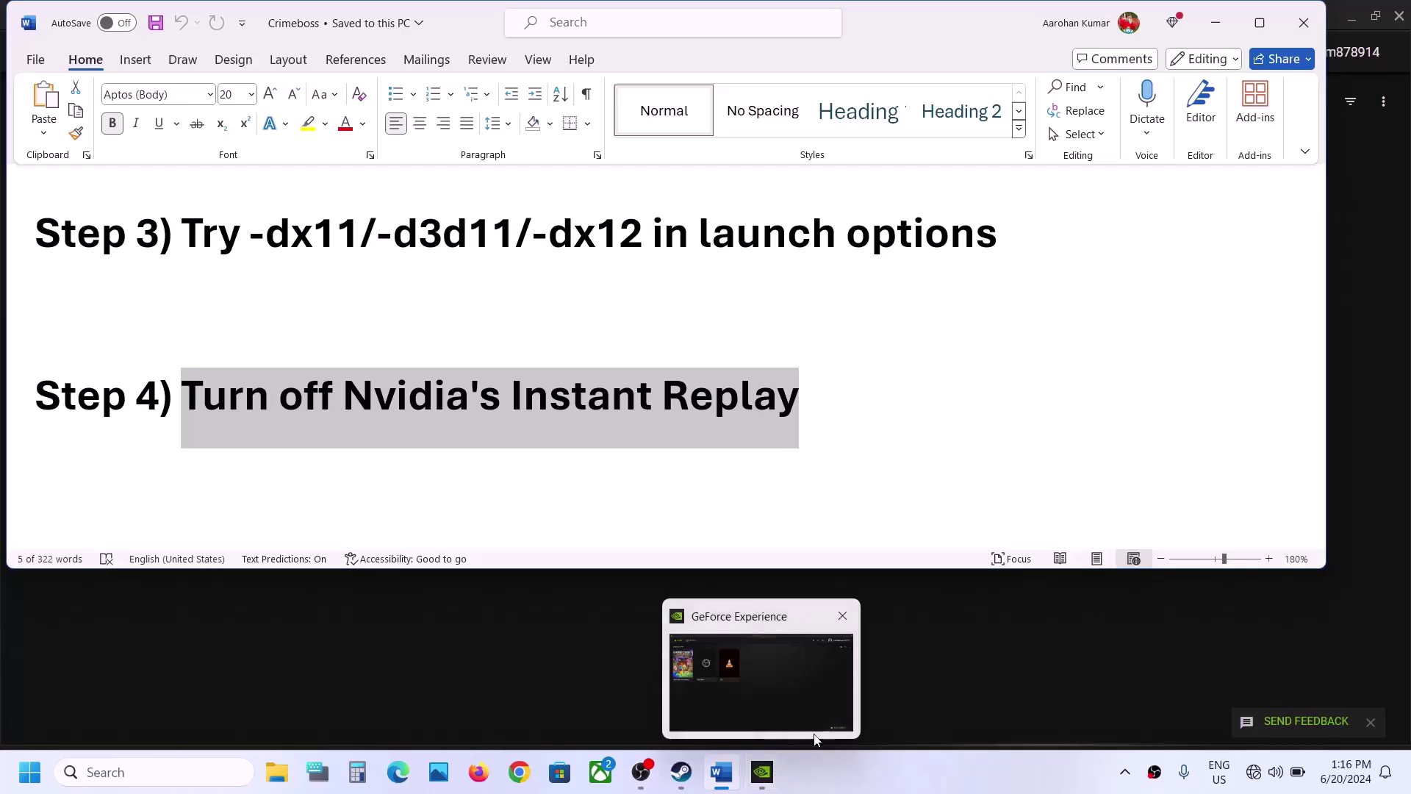
click(792, 649)
click(1400, 13)
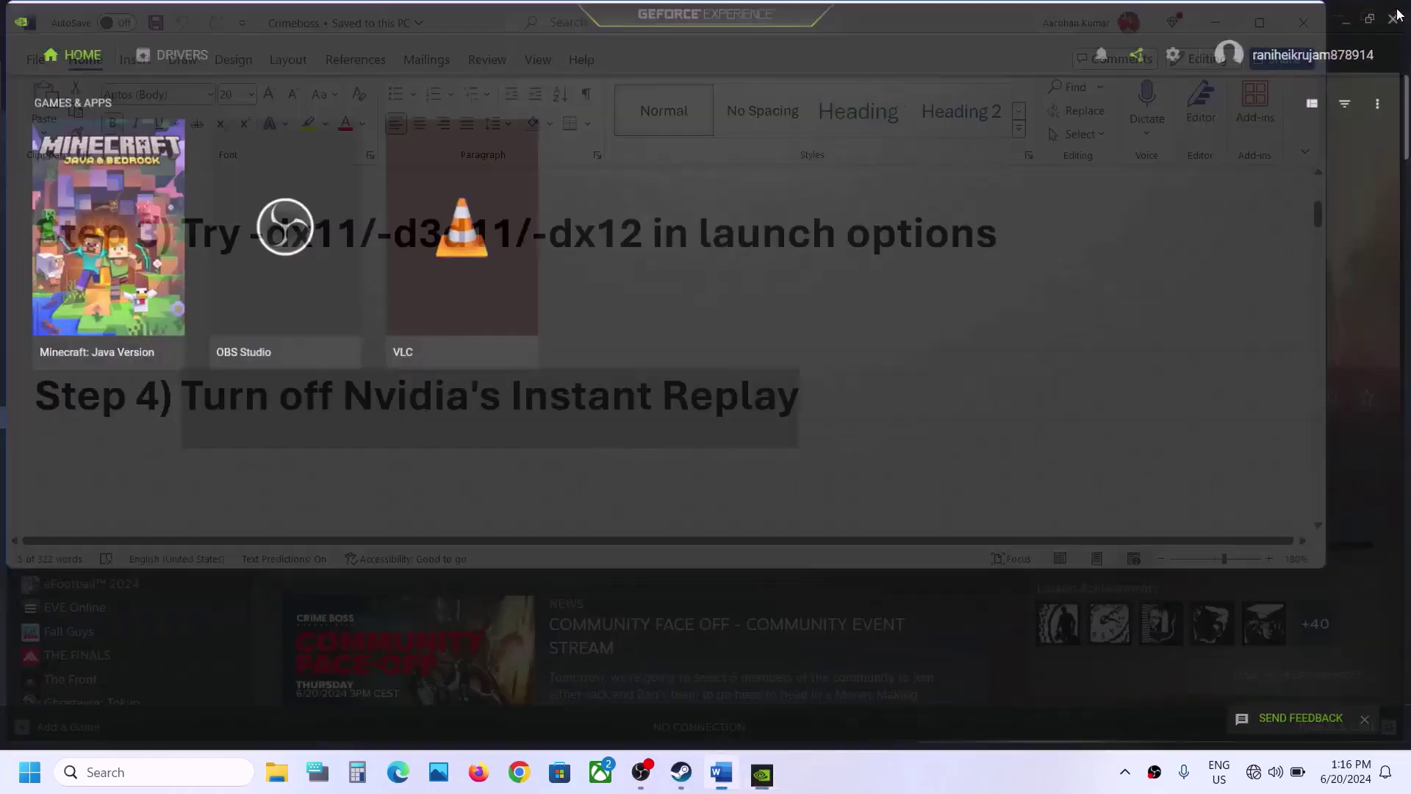
Highlight the Step 5 text about V Sync, idling for shader compilation and turning off FSR in the Crimeboss document.
scroll(545, 421, down, 4)
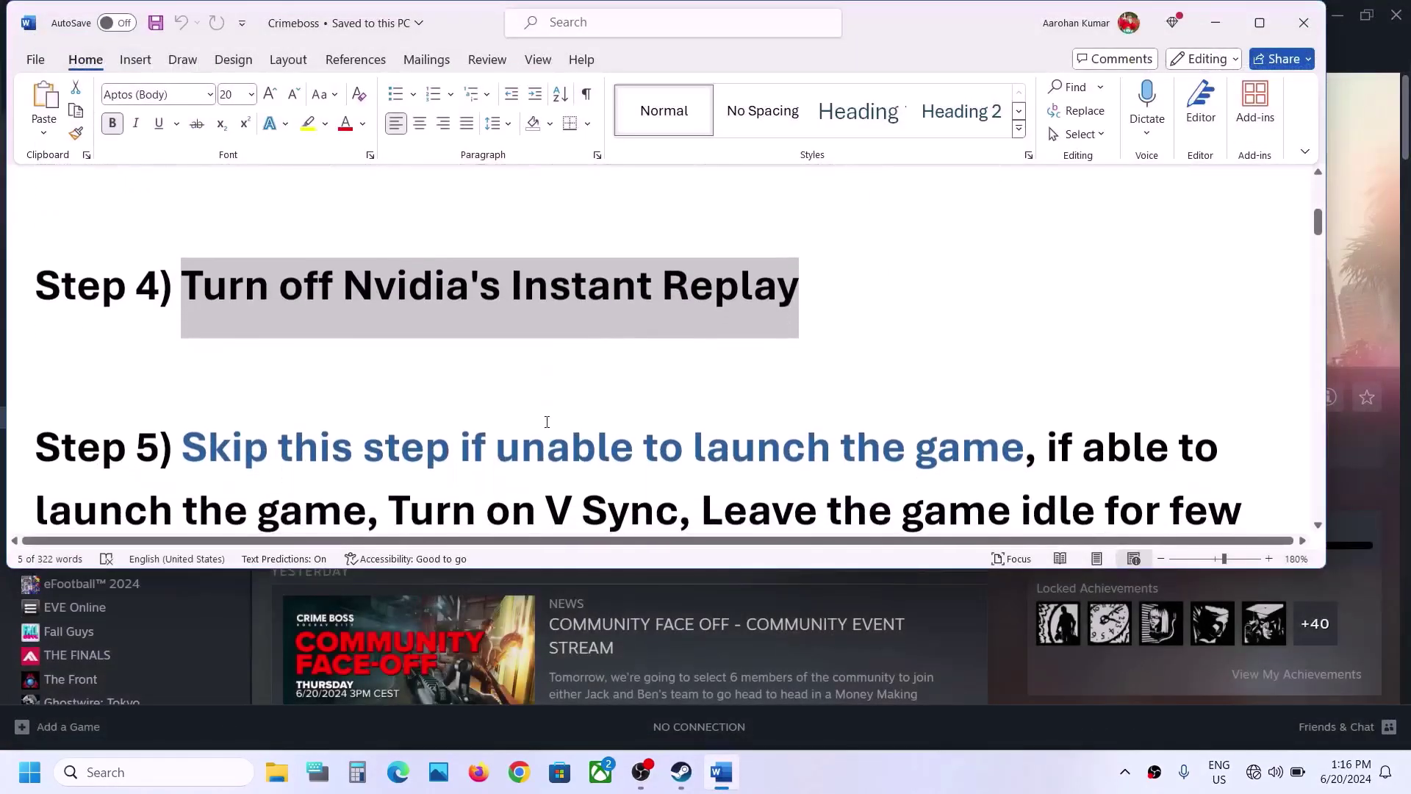
drag(188, 316, 1049, 412)
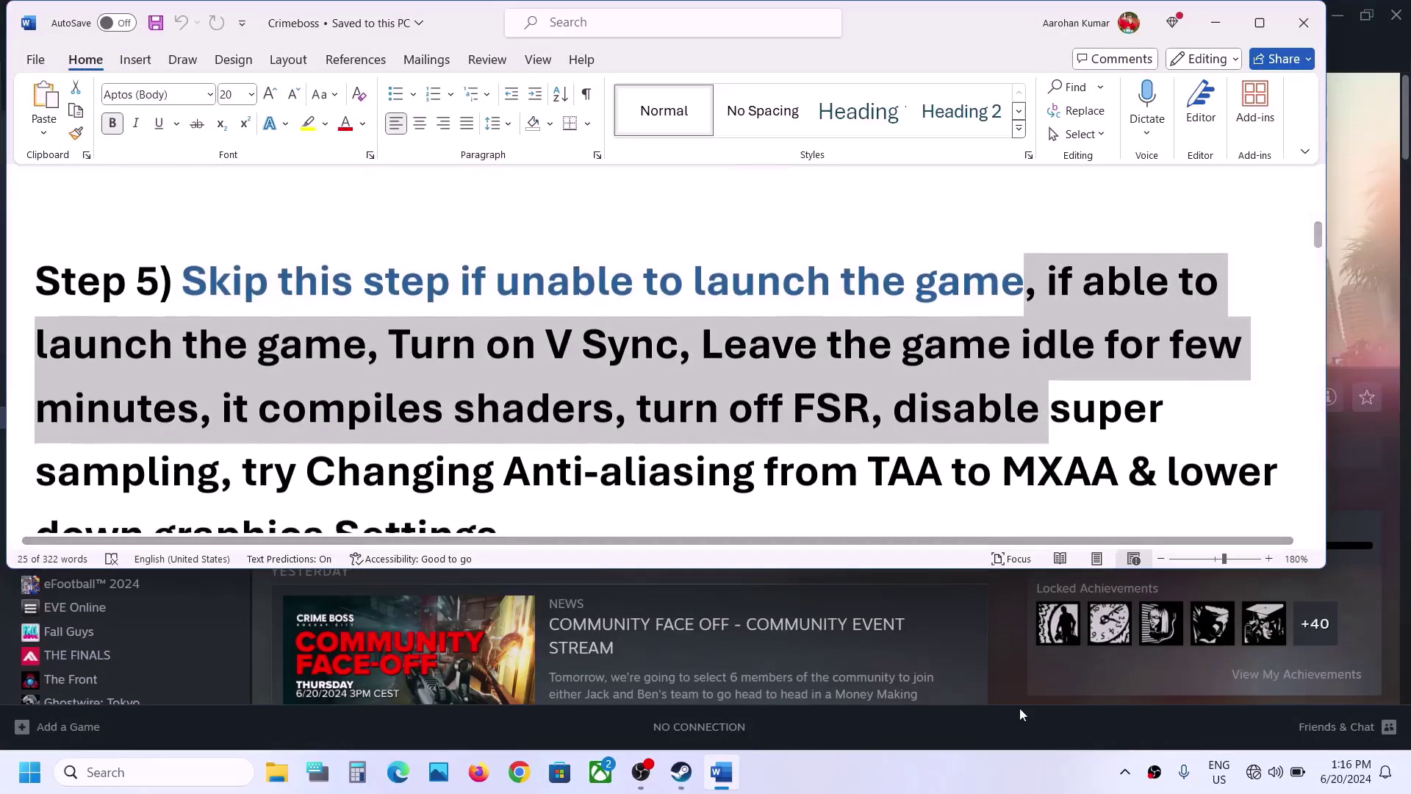
click(923, 791)
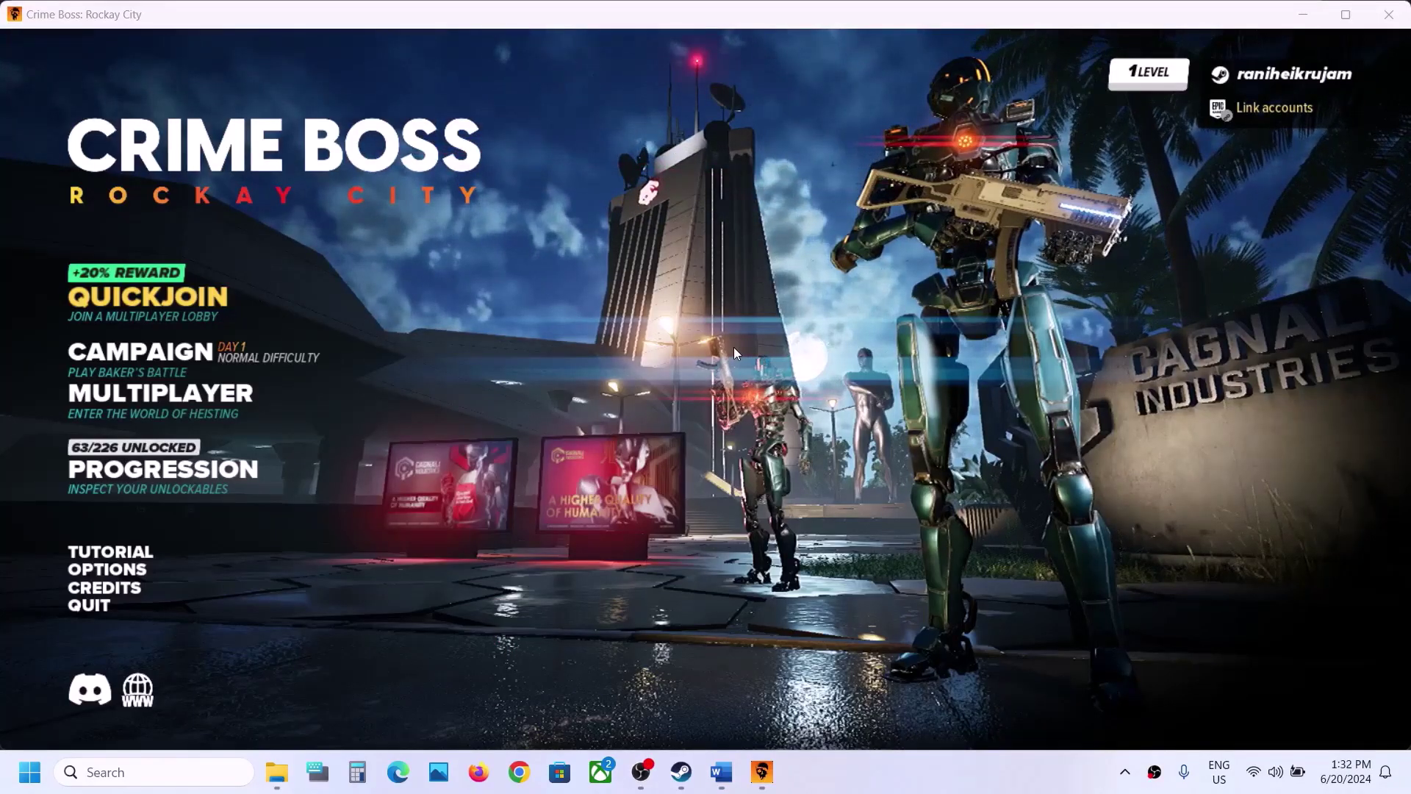
Switch to the low fps Word document, highlight "Leave the game idle for few minutes", and return to Crime Boss: Rockay City.
mouse_move(721, 772)
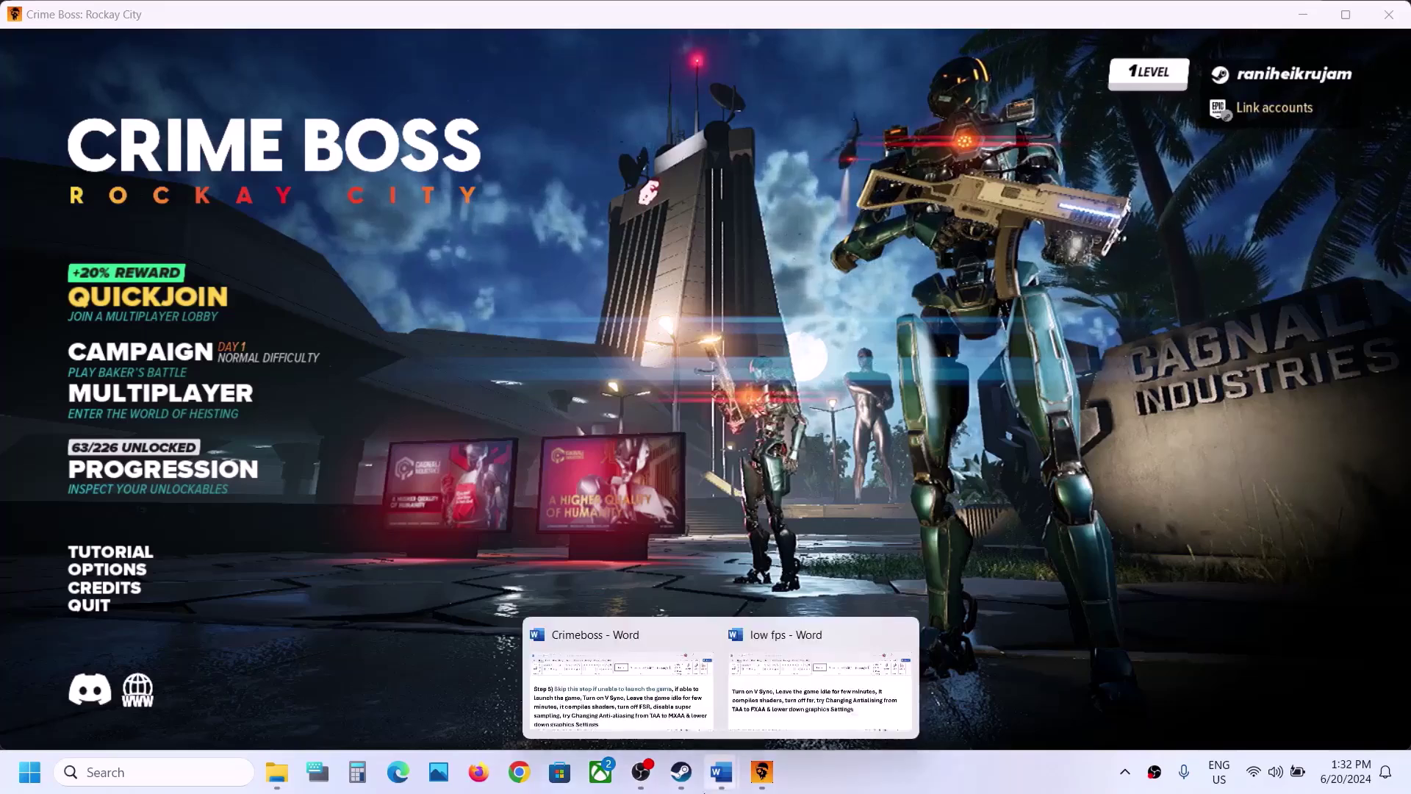
click(800, 708)
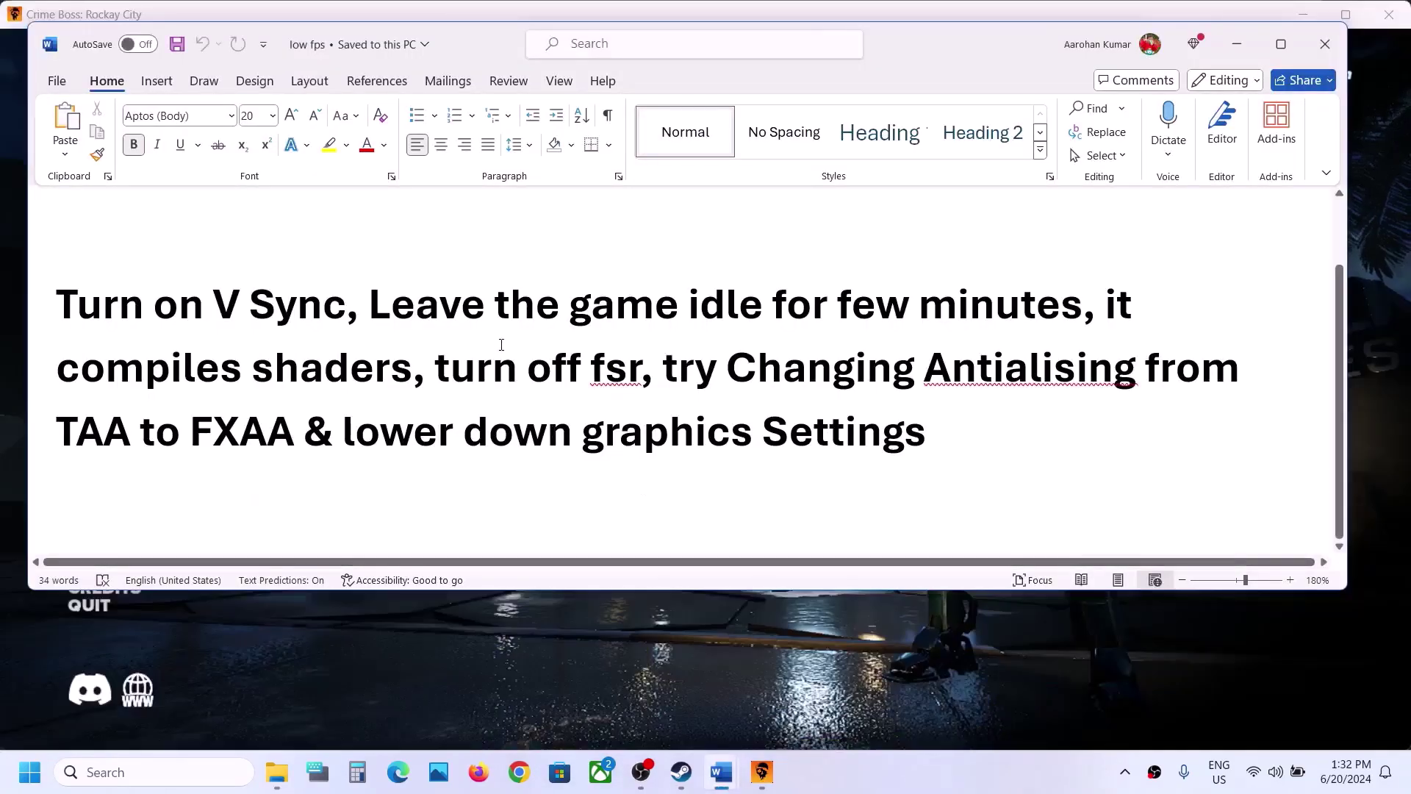
drag(371, 308, 1082, 309)
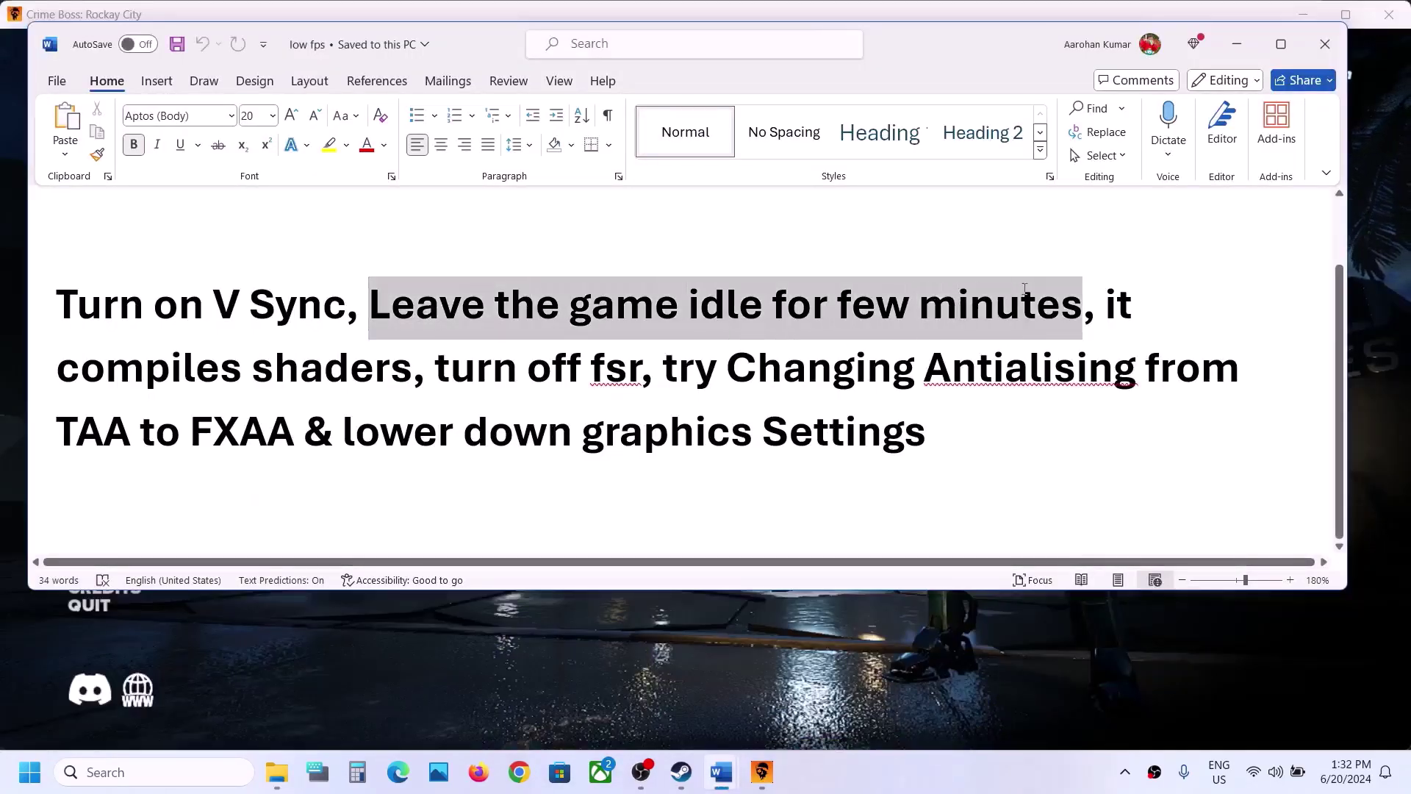
click(852, 677)
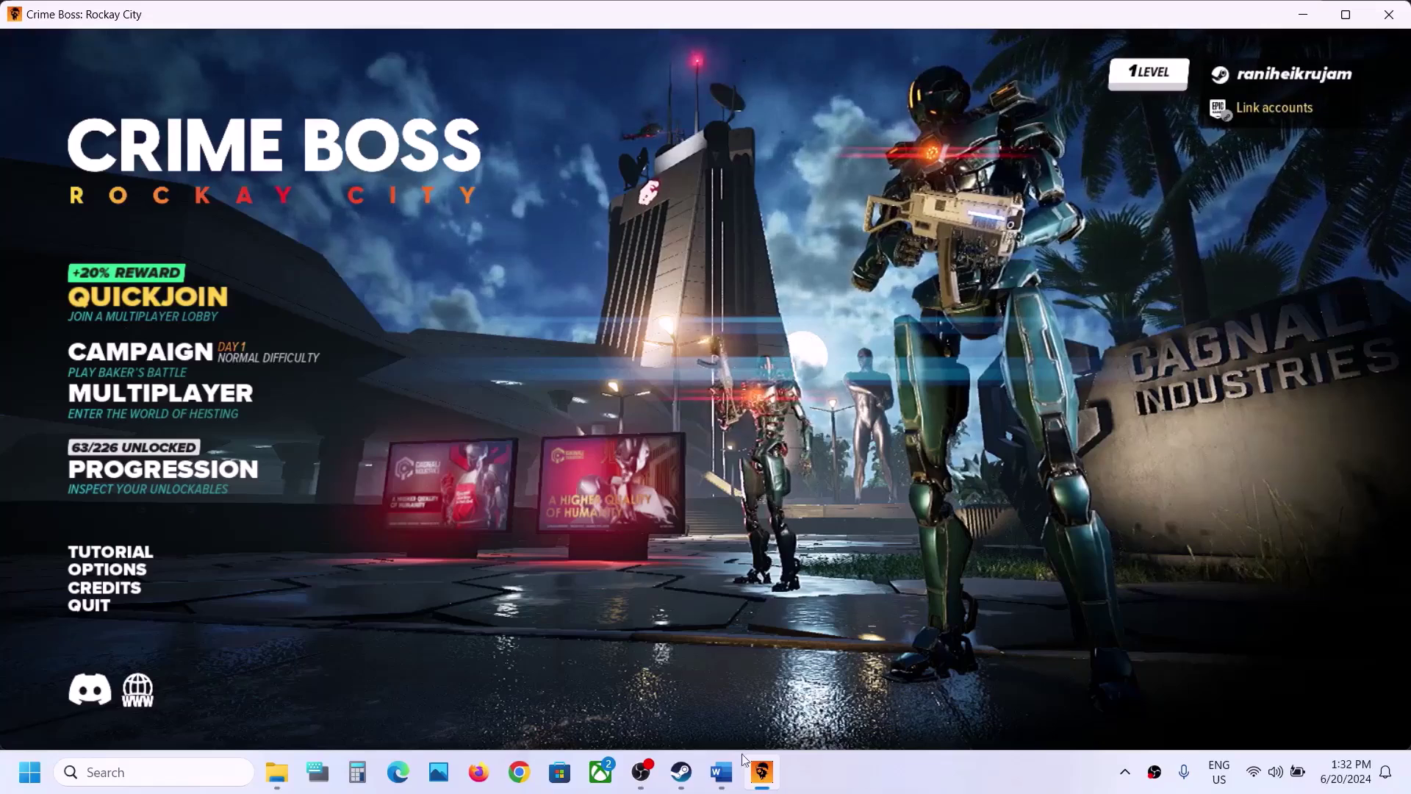
Highlight the words "on V Sync" in the low fps Word document and switch back to the Crime Boss: Rockay City main menu.
click(721, 771)
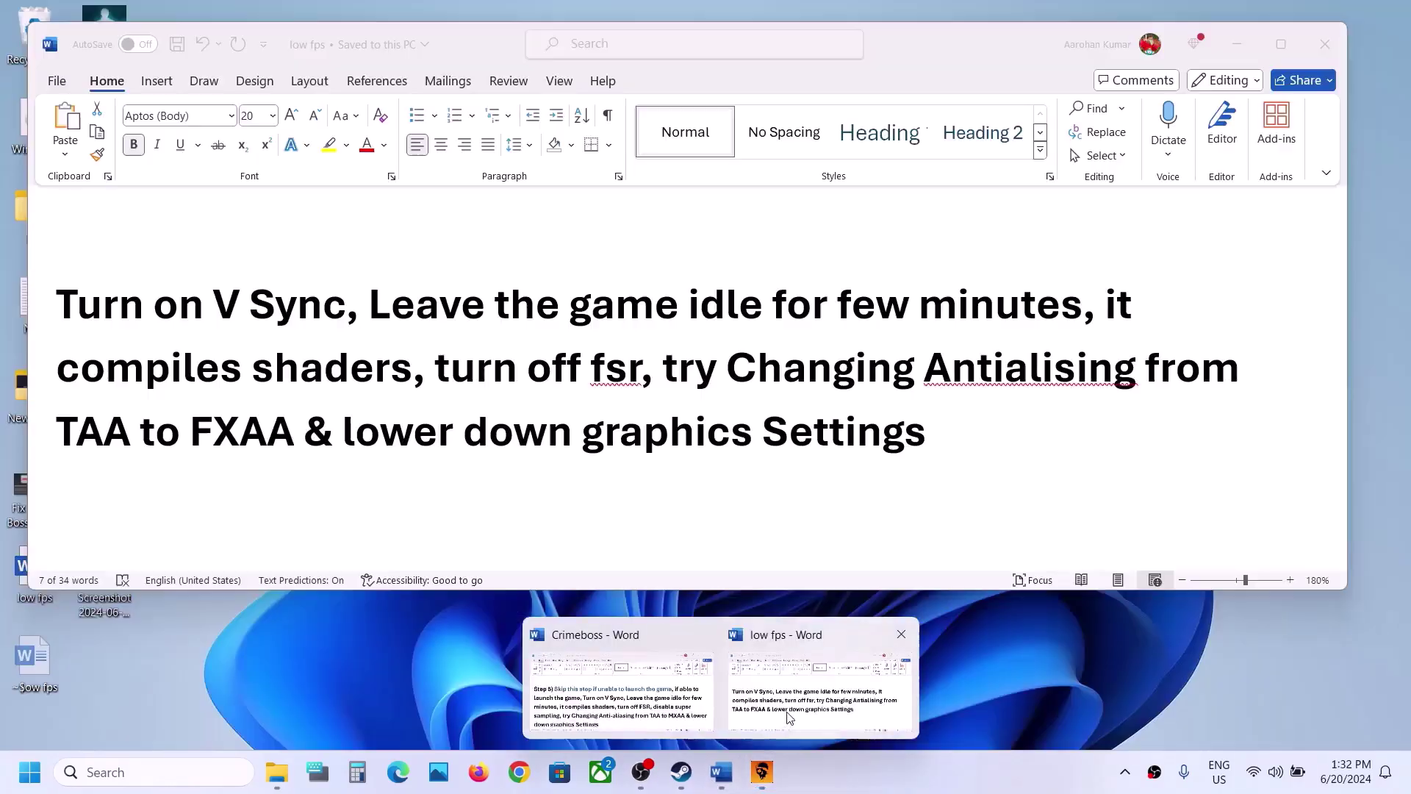
click(773, 732)
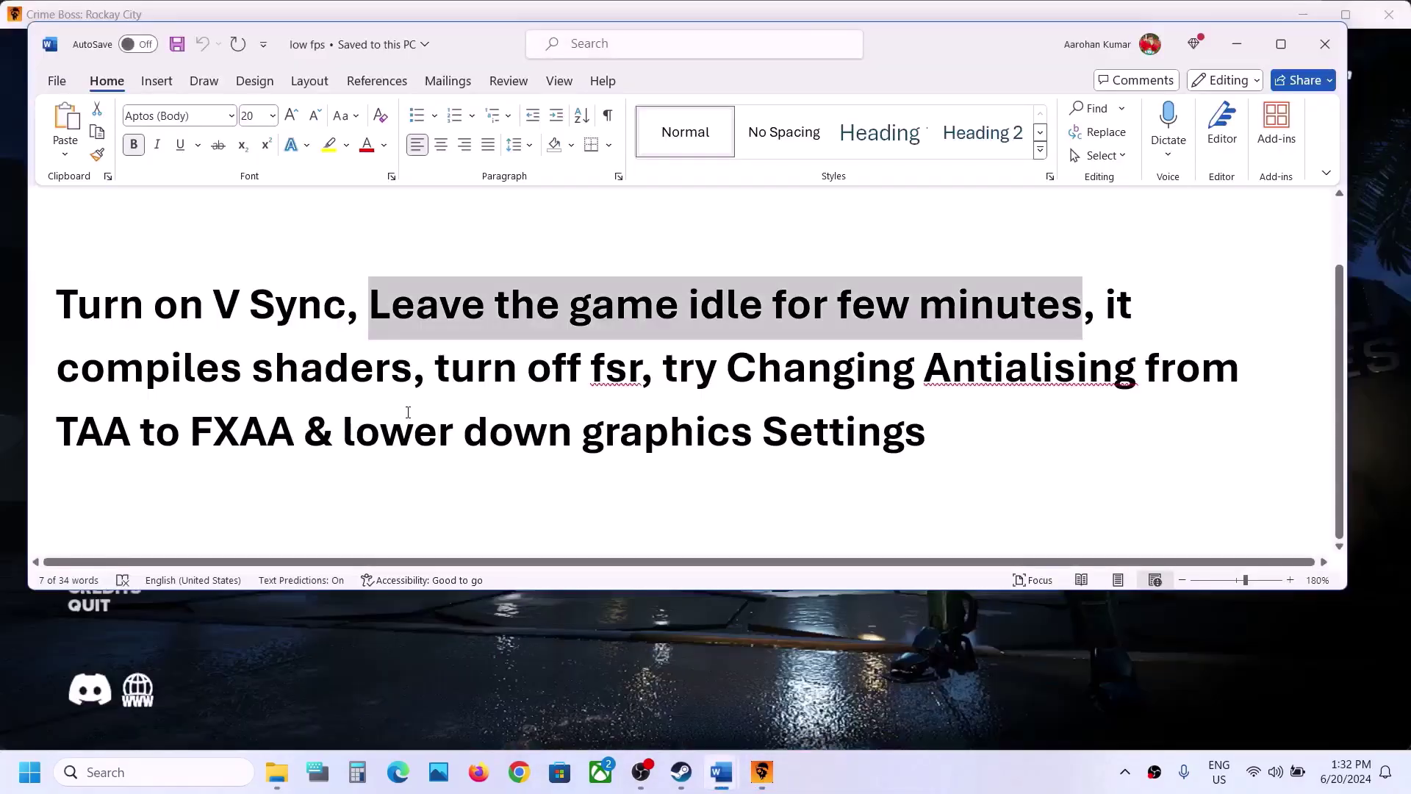
drag(172, 328, 346, 320)
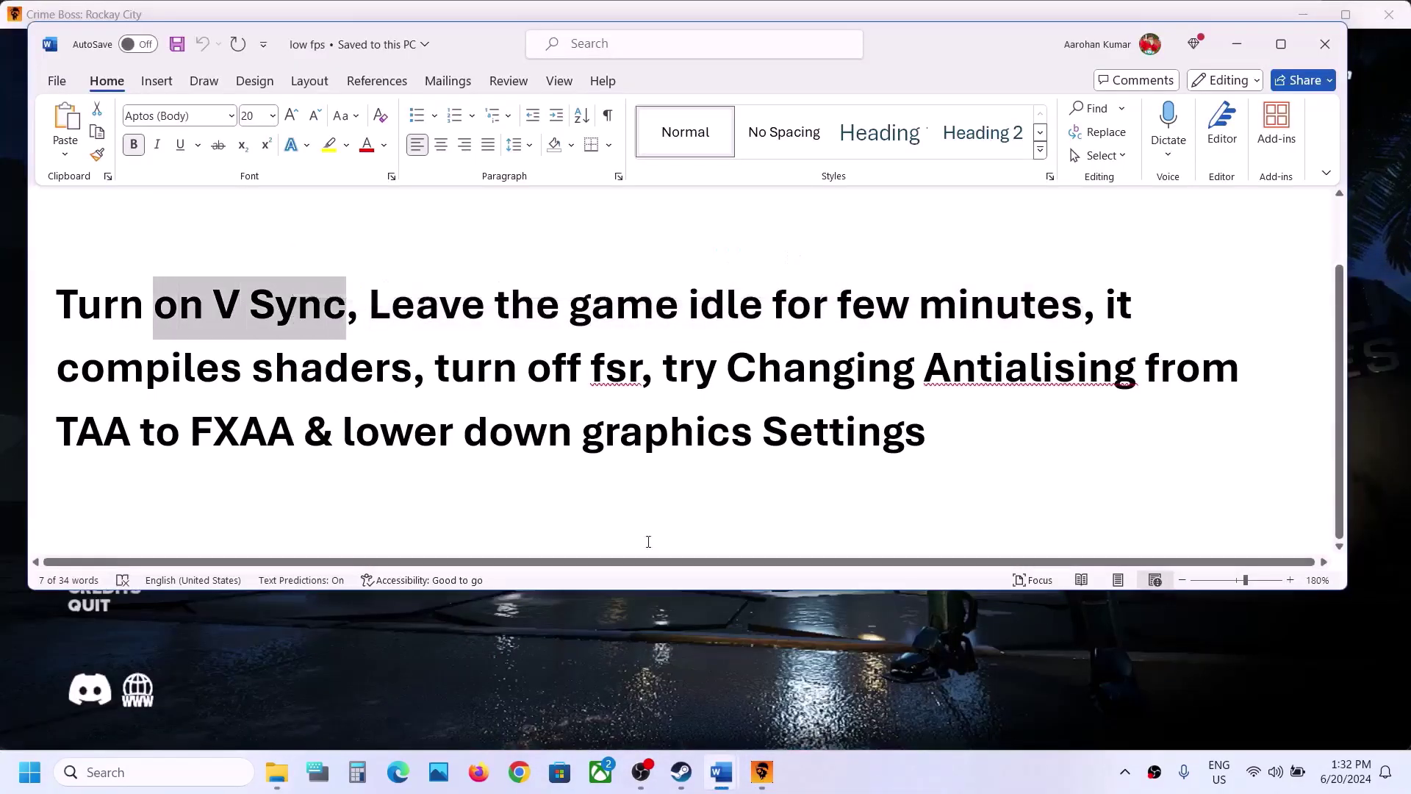
click(792, 665)
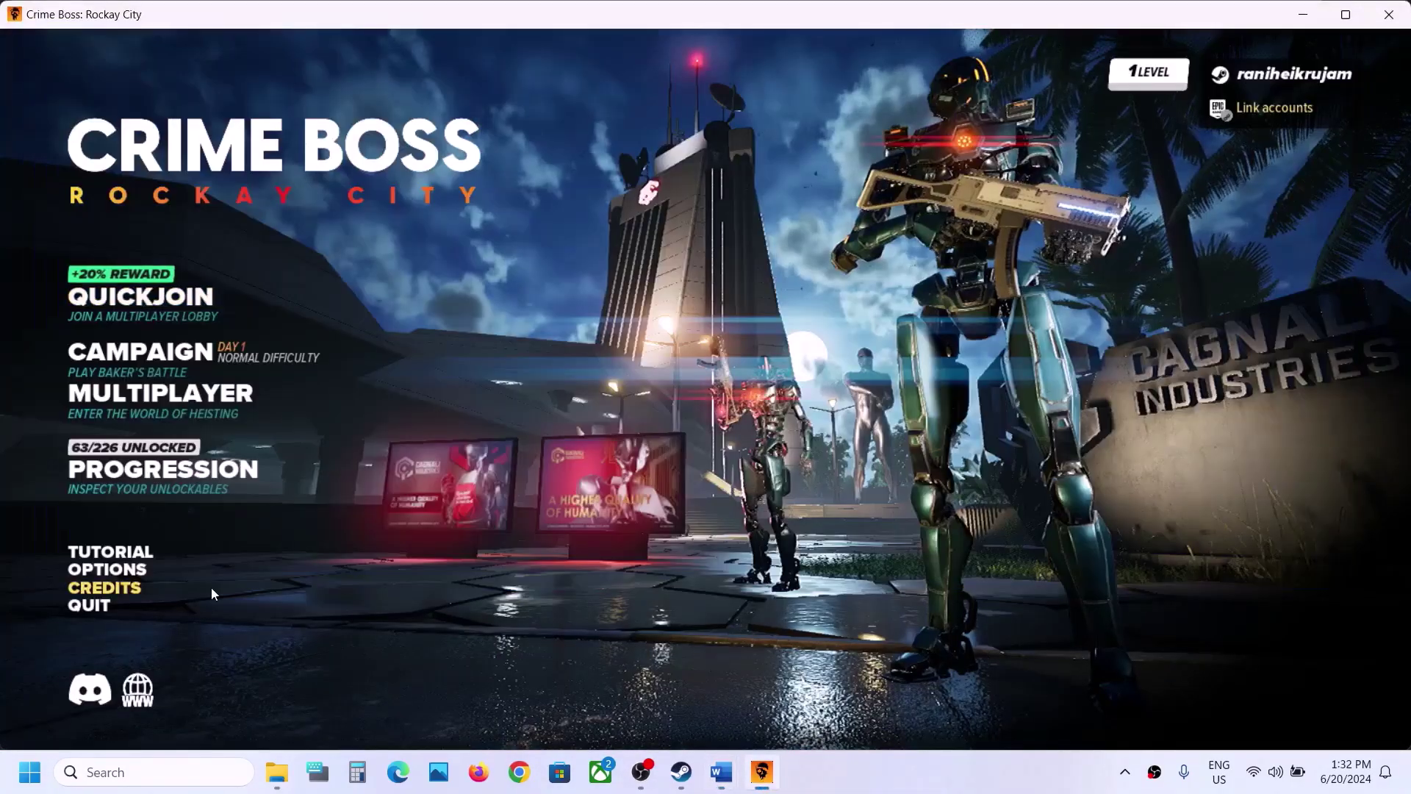
Open the game's Graphics options, toggle VSYNC off, and set it back to On.
click(140, 572)
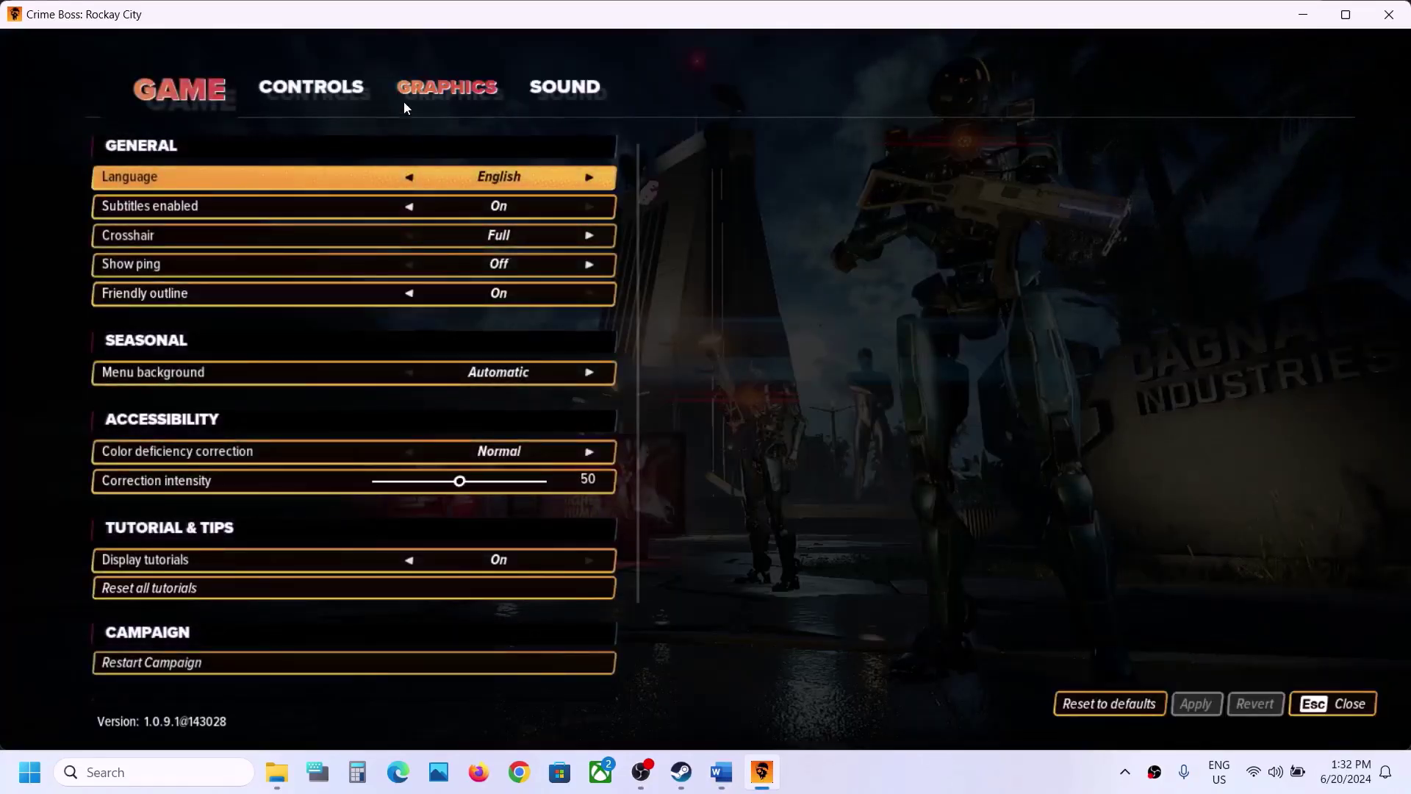
click(441, 88)
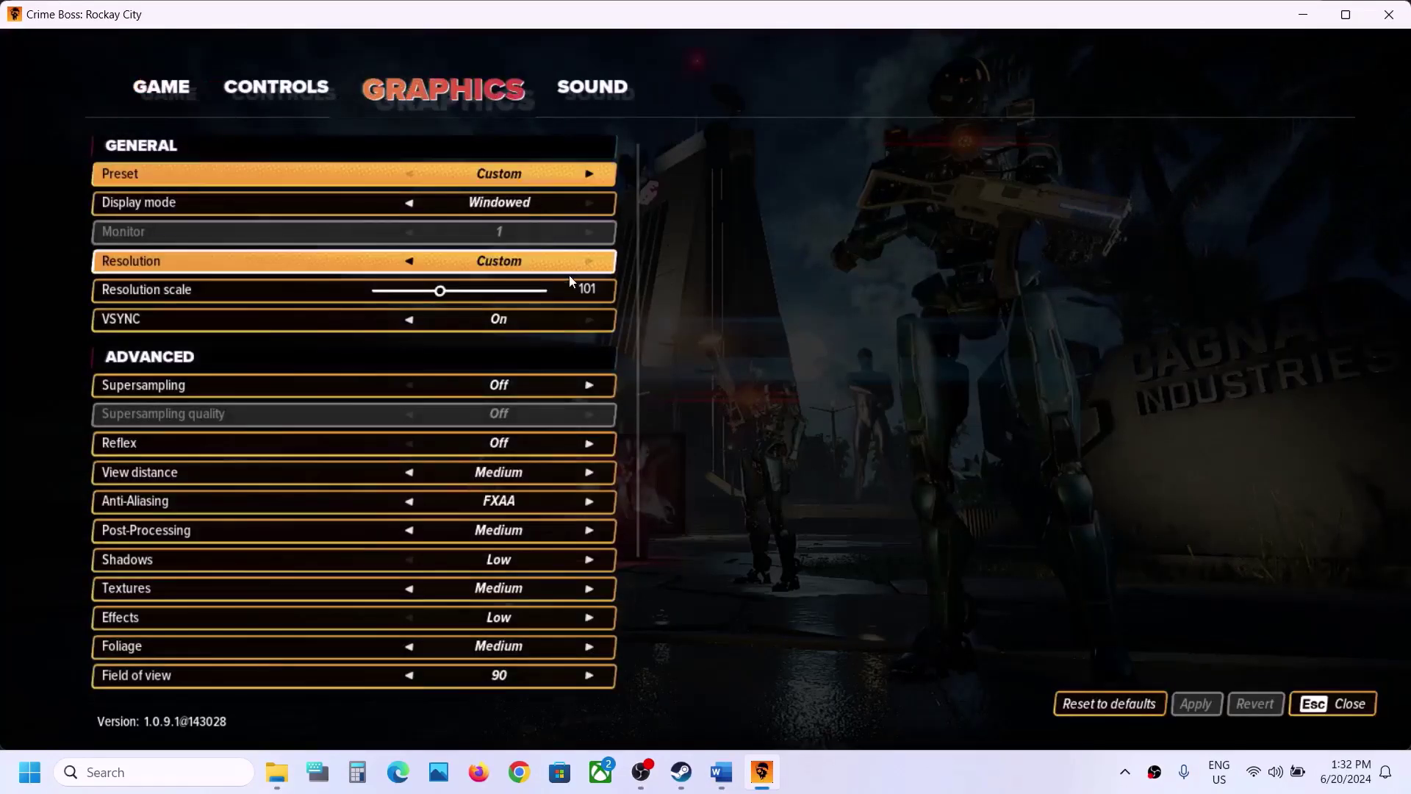
click(410, 319)
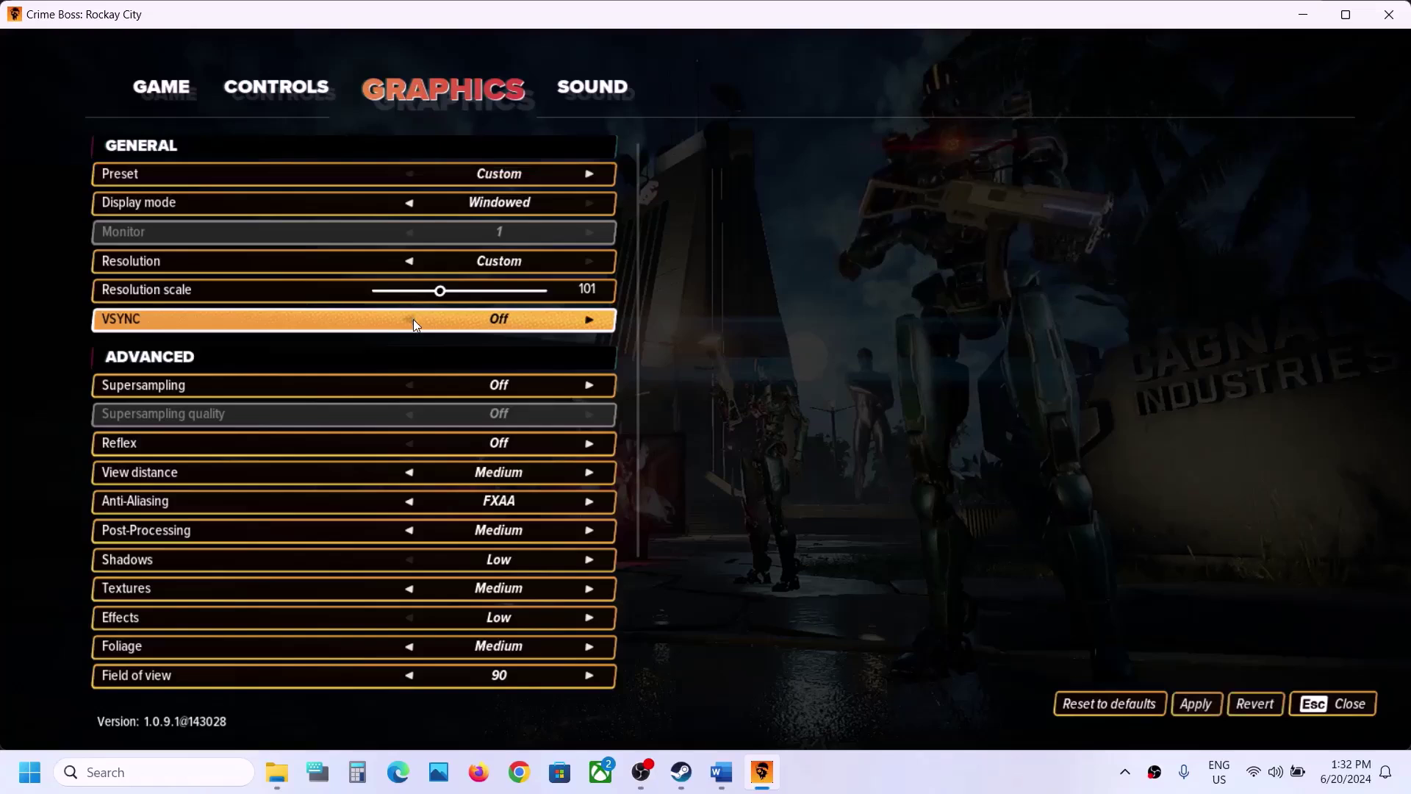
click(590, 319)
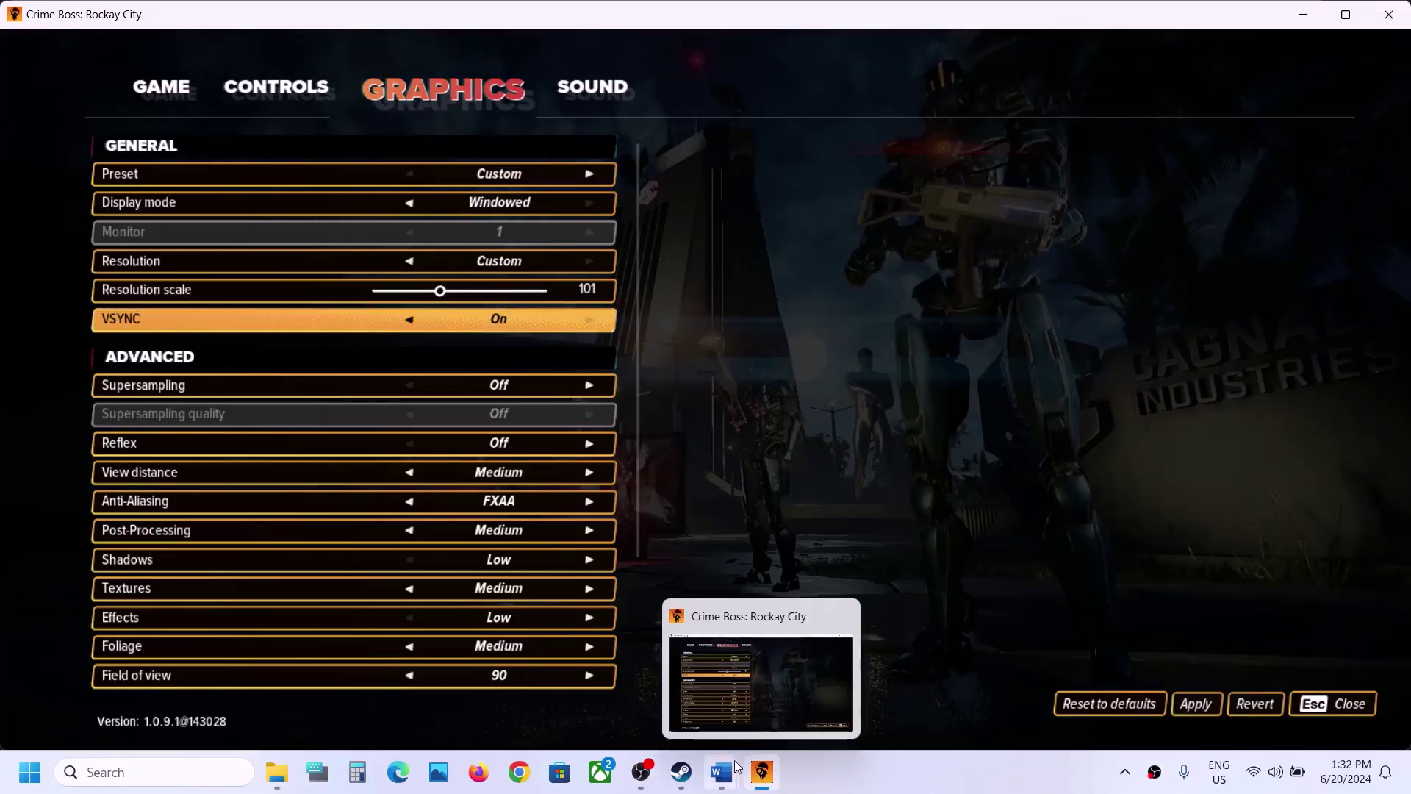
Highlight "turn off fsr" in the low fps Word document and return to the game's Graphics options.
mouse_move(737, 766)
click(802, 683)
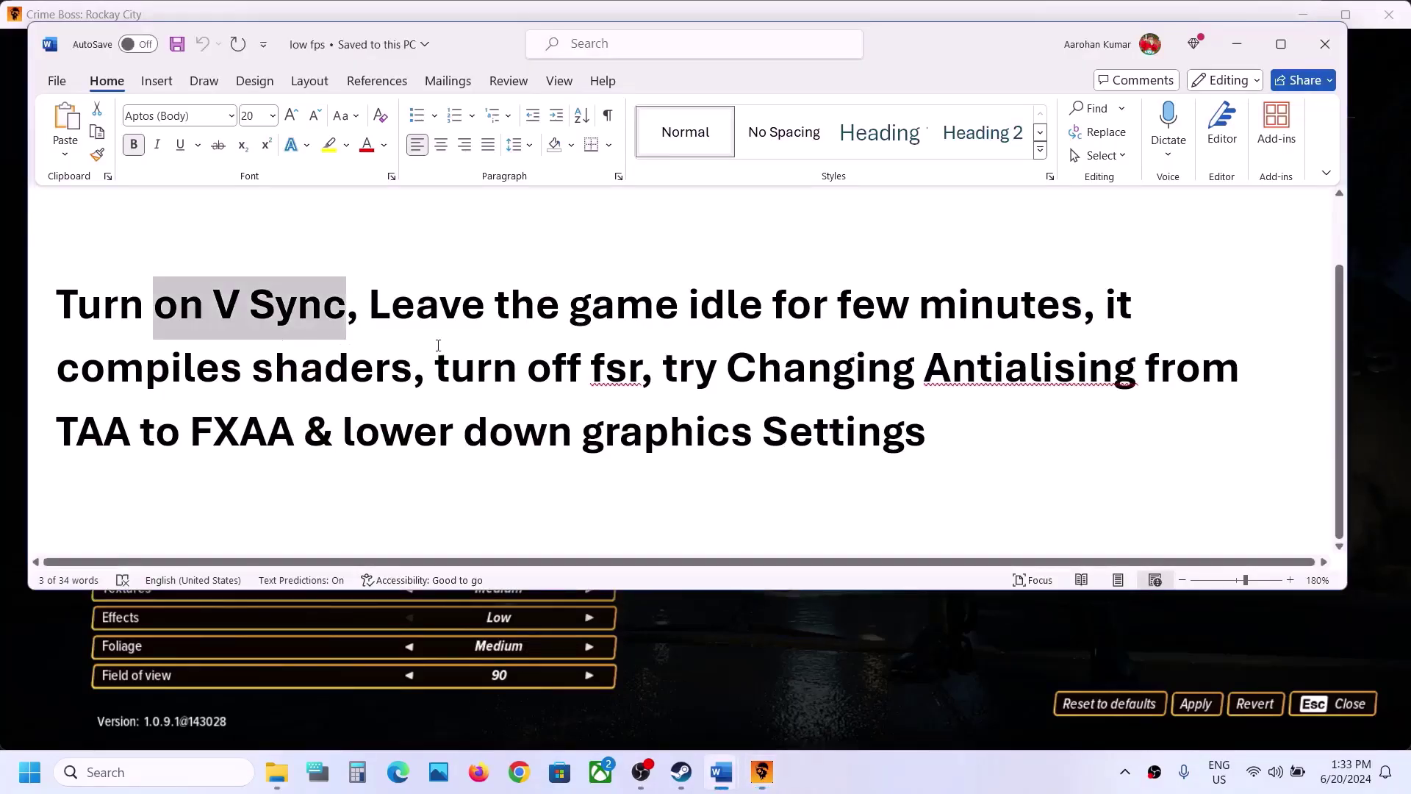
drag(439, 357, 643, 368)
key(alt+Tab)
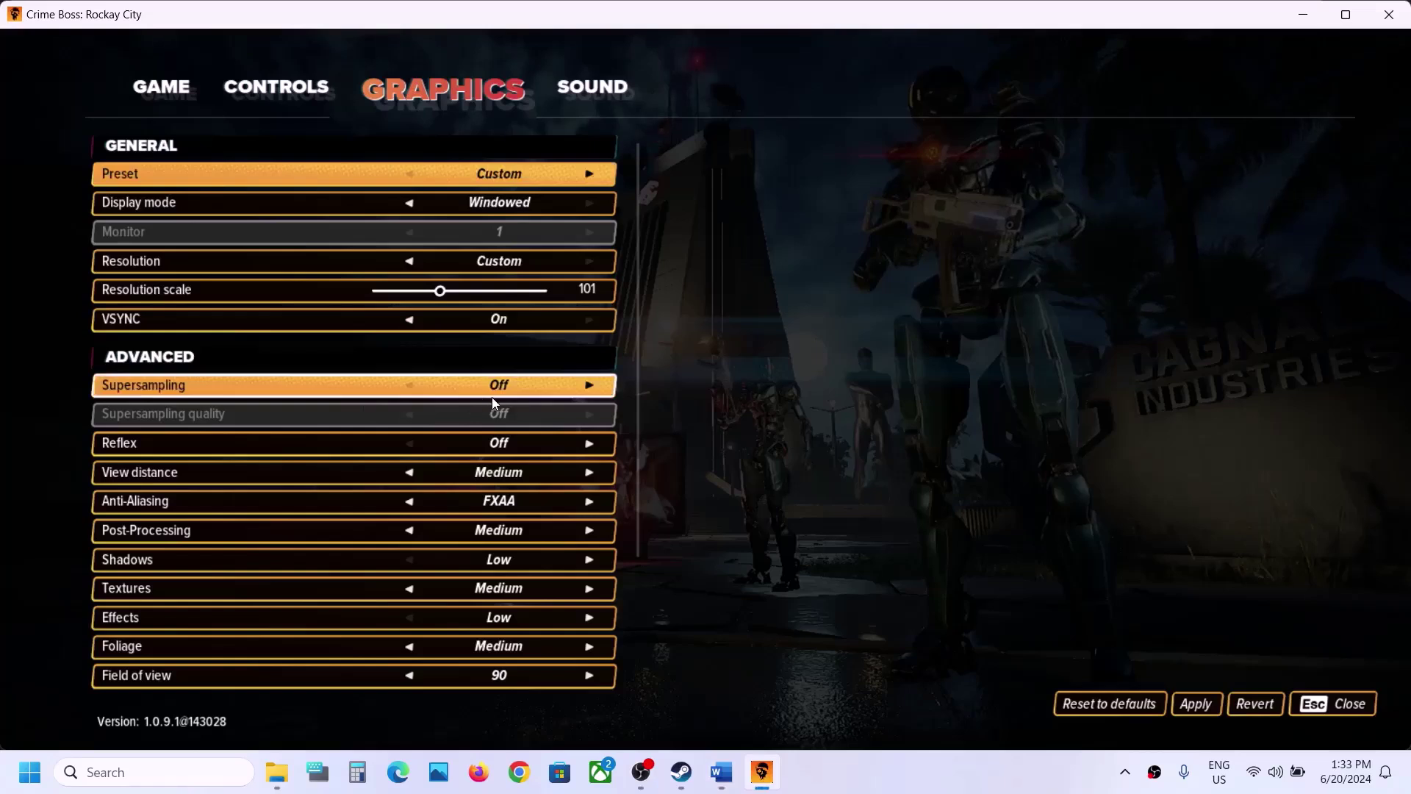
Try the Supersampling options Intel XeSS, AMD FSR2 and Nvidia DLSS with Quality, and set Supersampling back to Off.
click(593, 384)
click(593, 383)
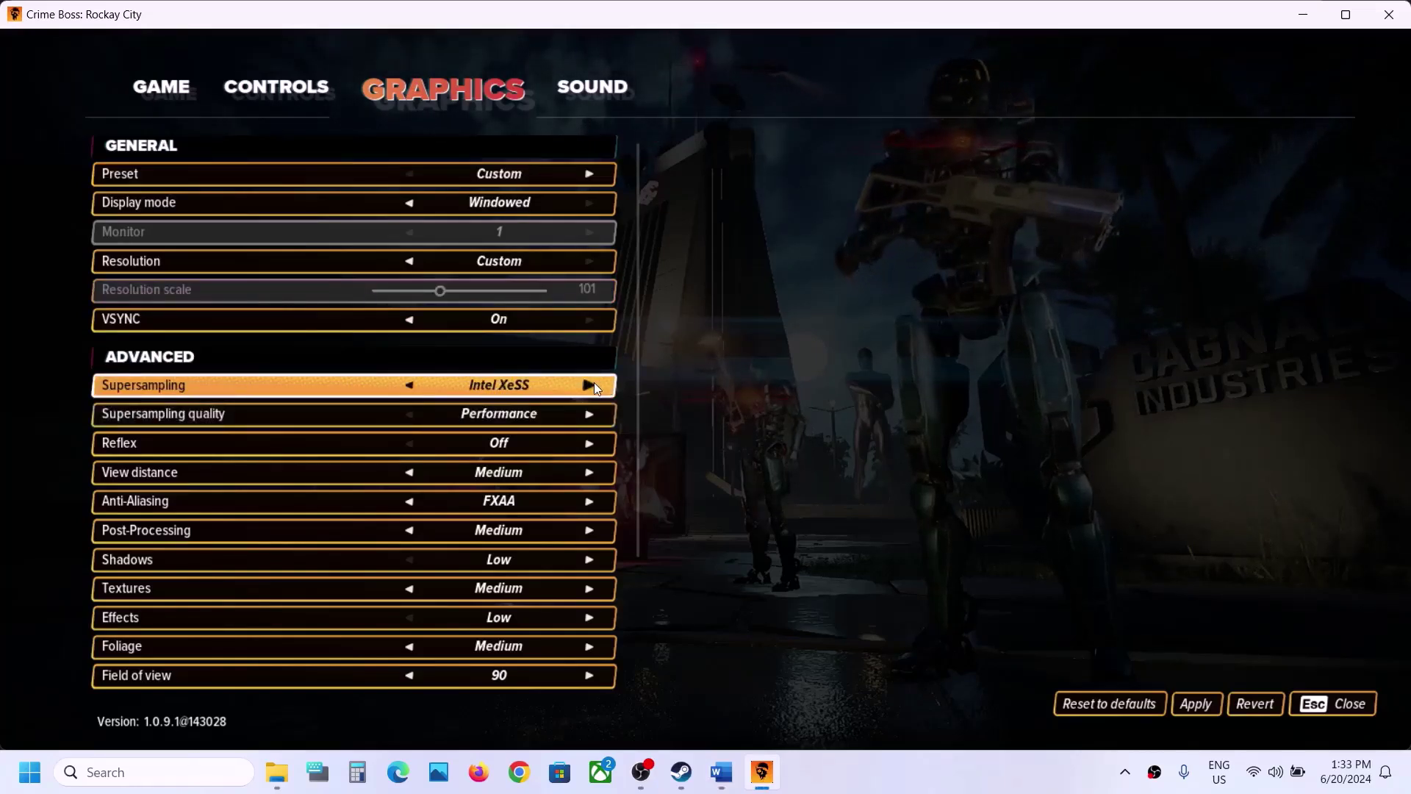
click(592, 383)
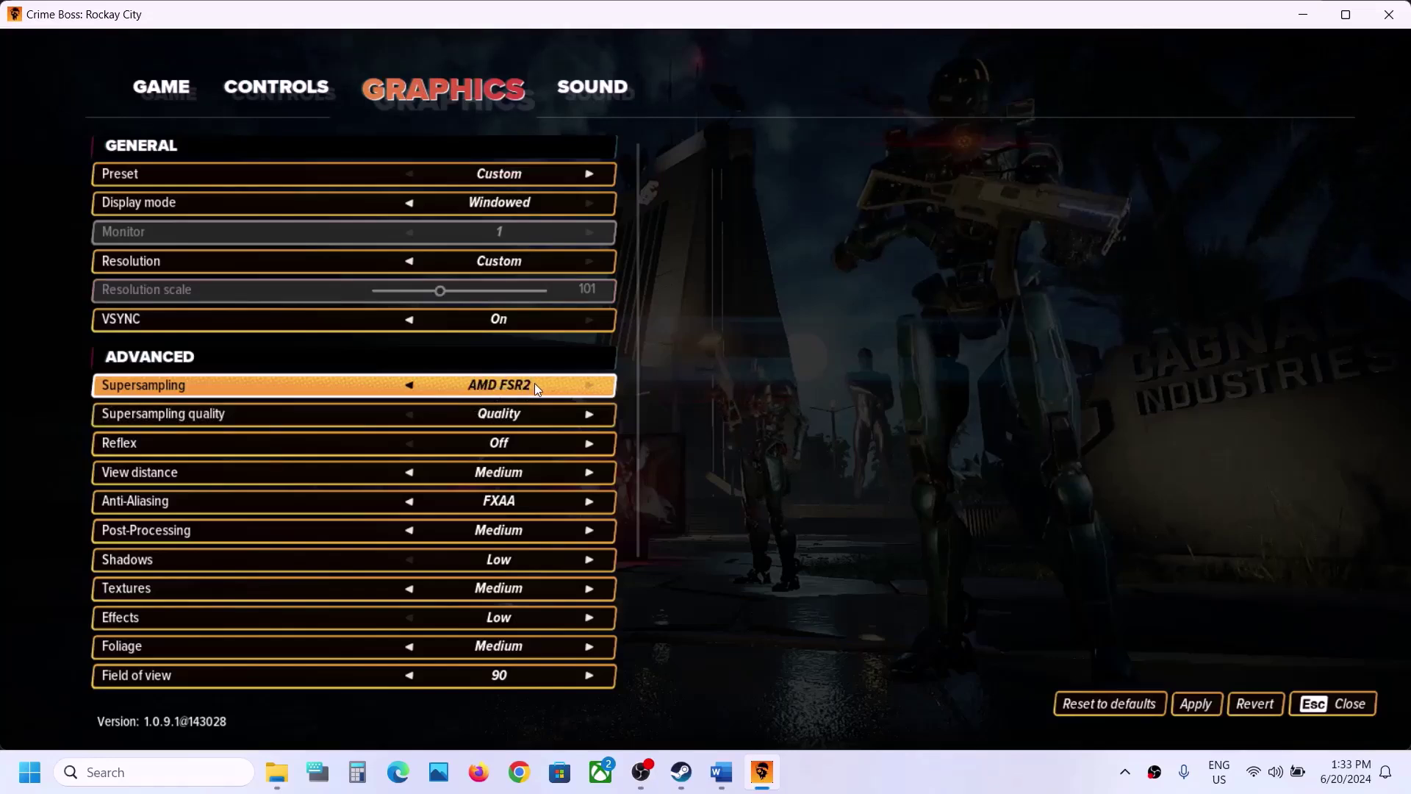
click(410, 389)
click(410, 389)
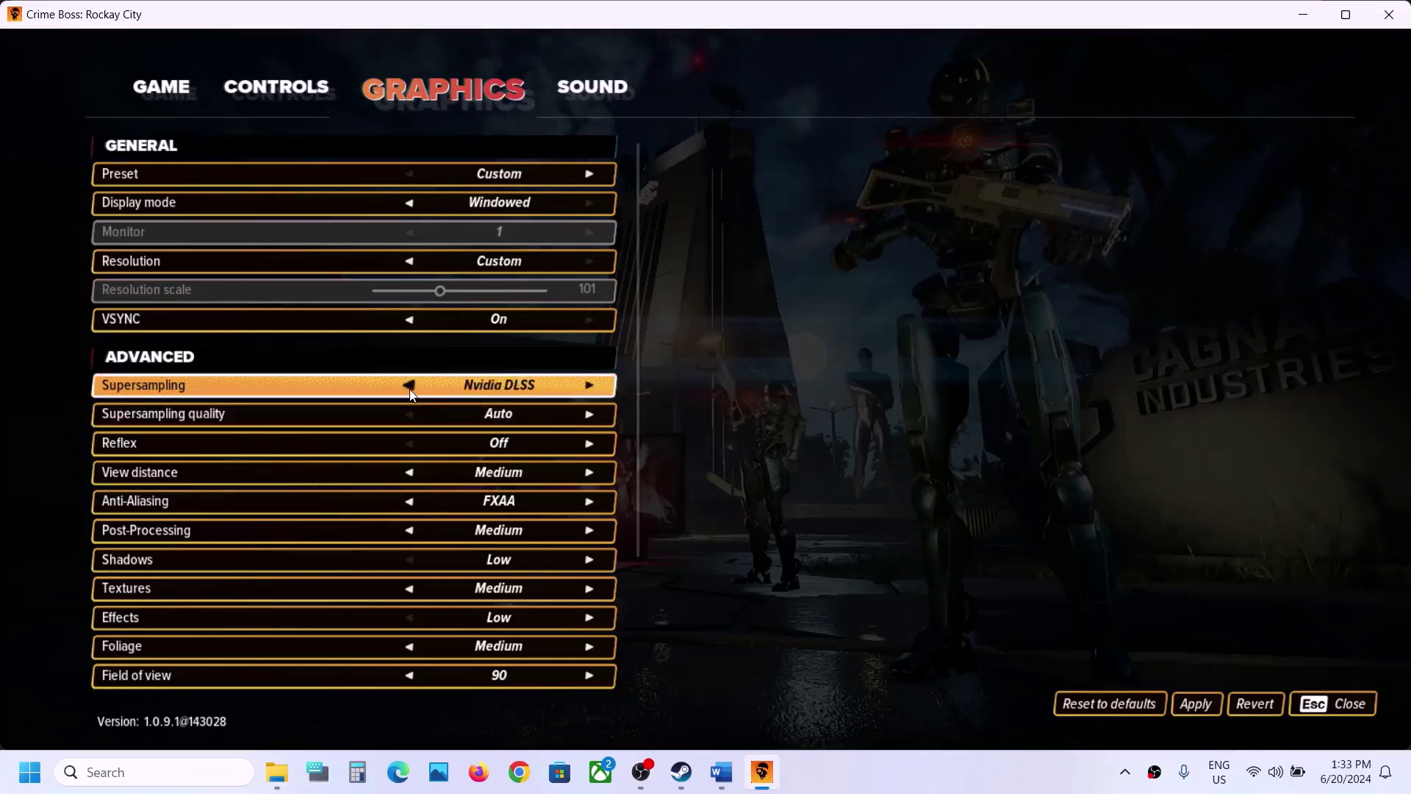
click(589, 415)
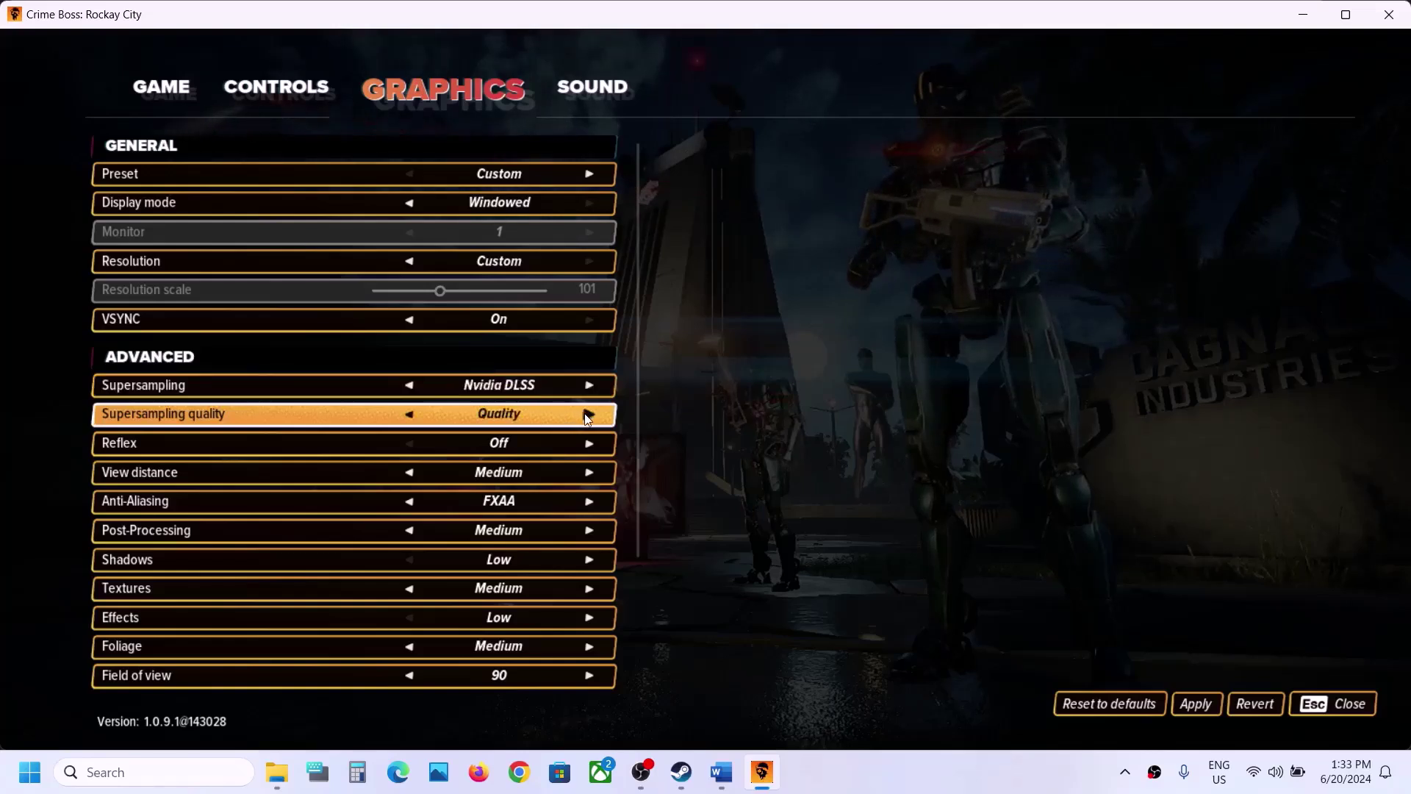
click(413, 386)
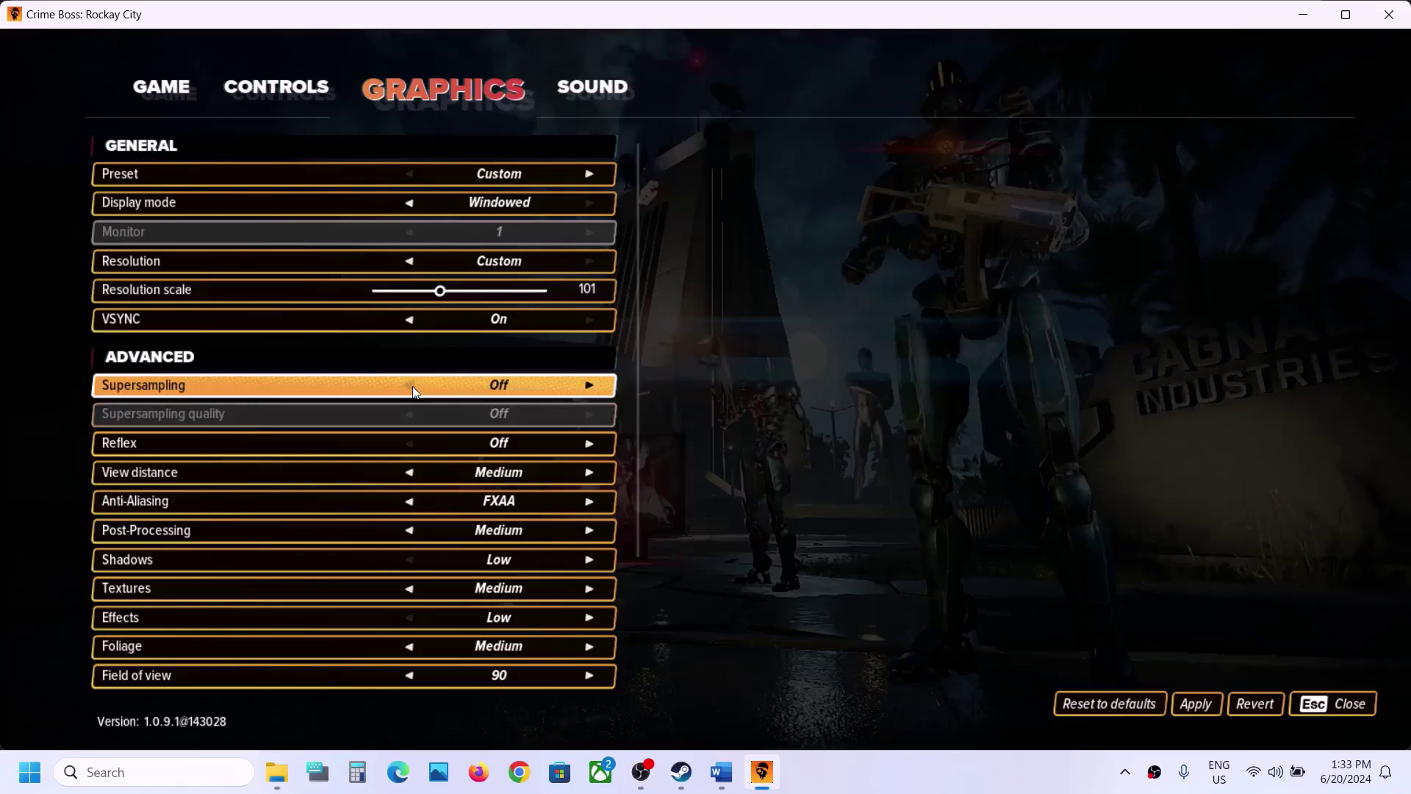
Check the anti-aliasing advice in the low fps Word document and set the game's Anti-Aliasing to FXAA.
key(alt+Tab)
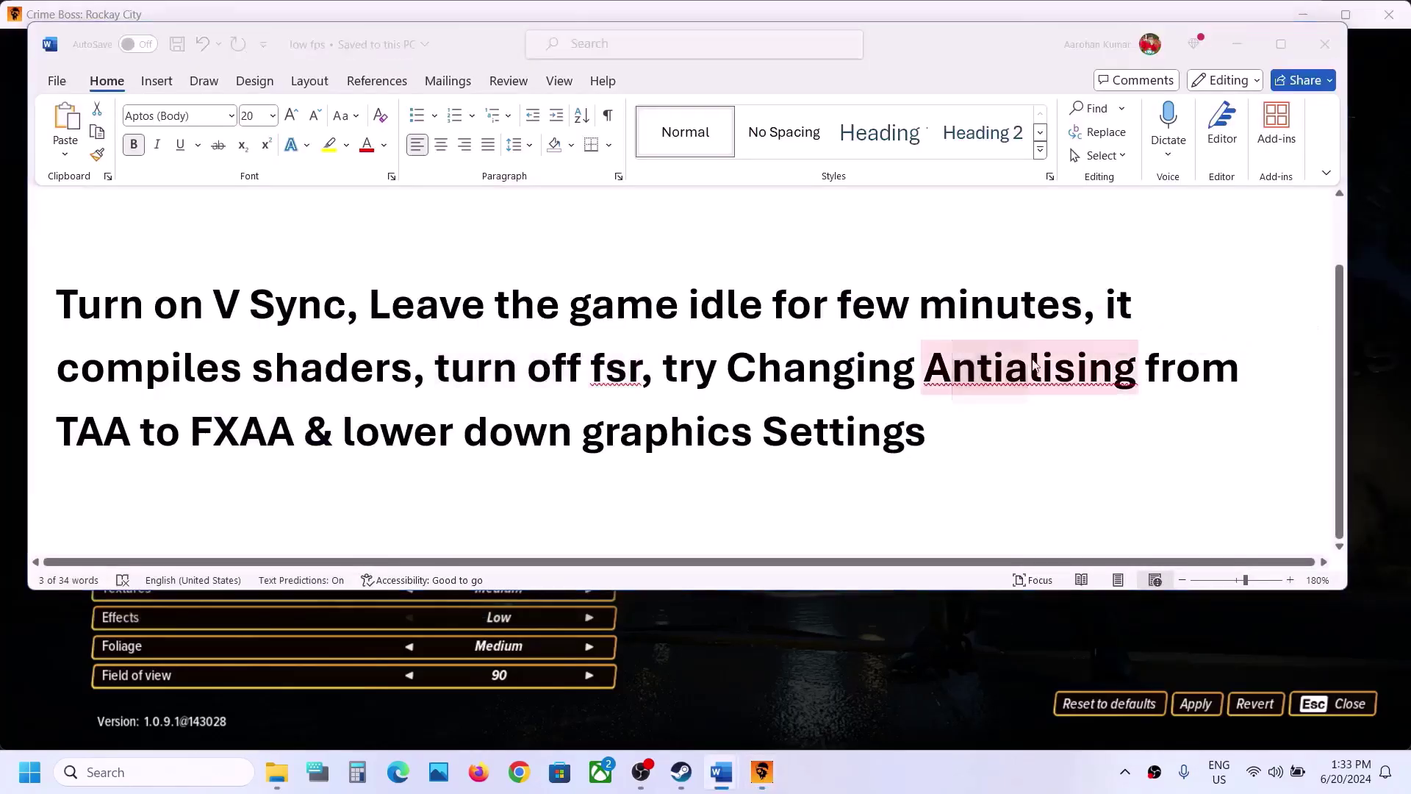
key(alt+Tab)
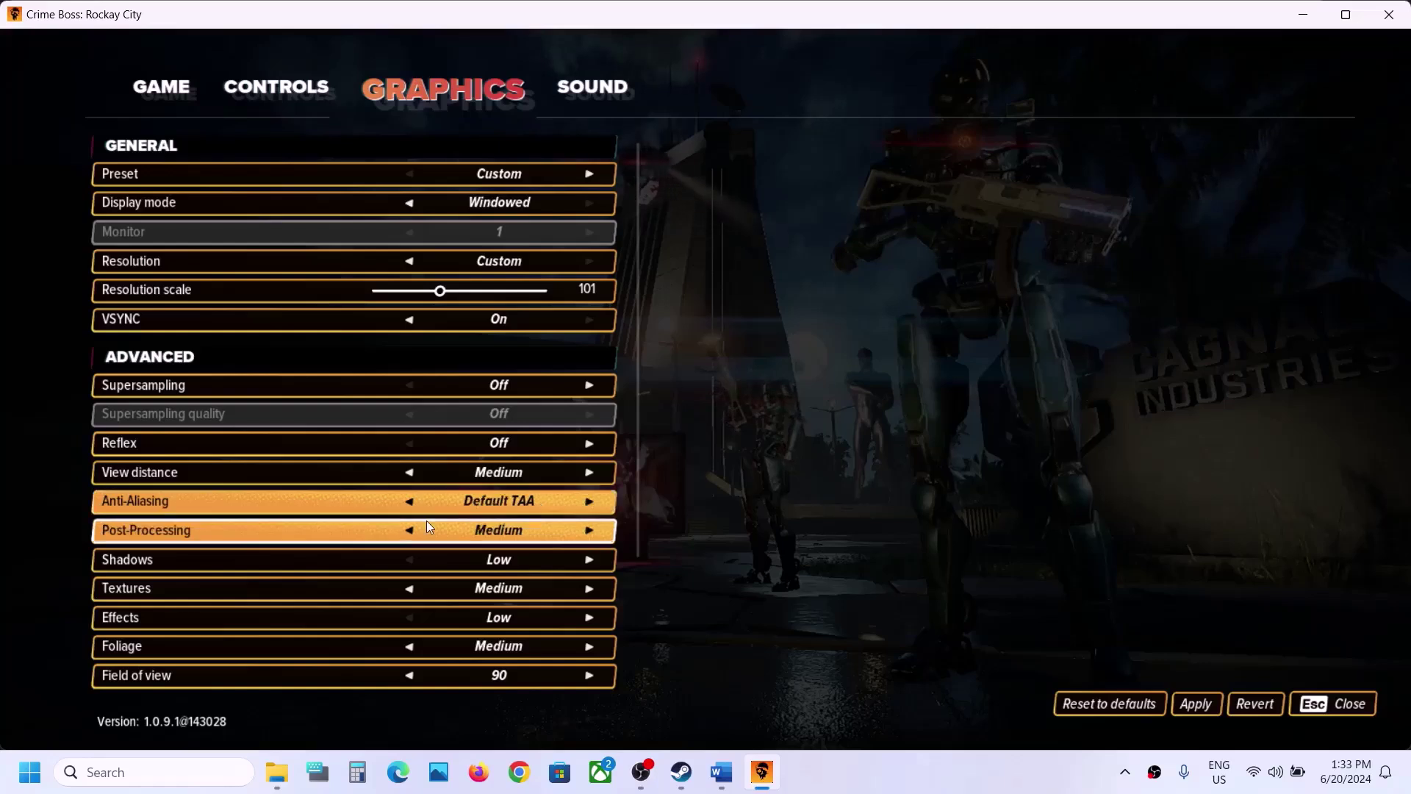
click(411, 505)
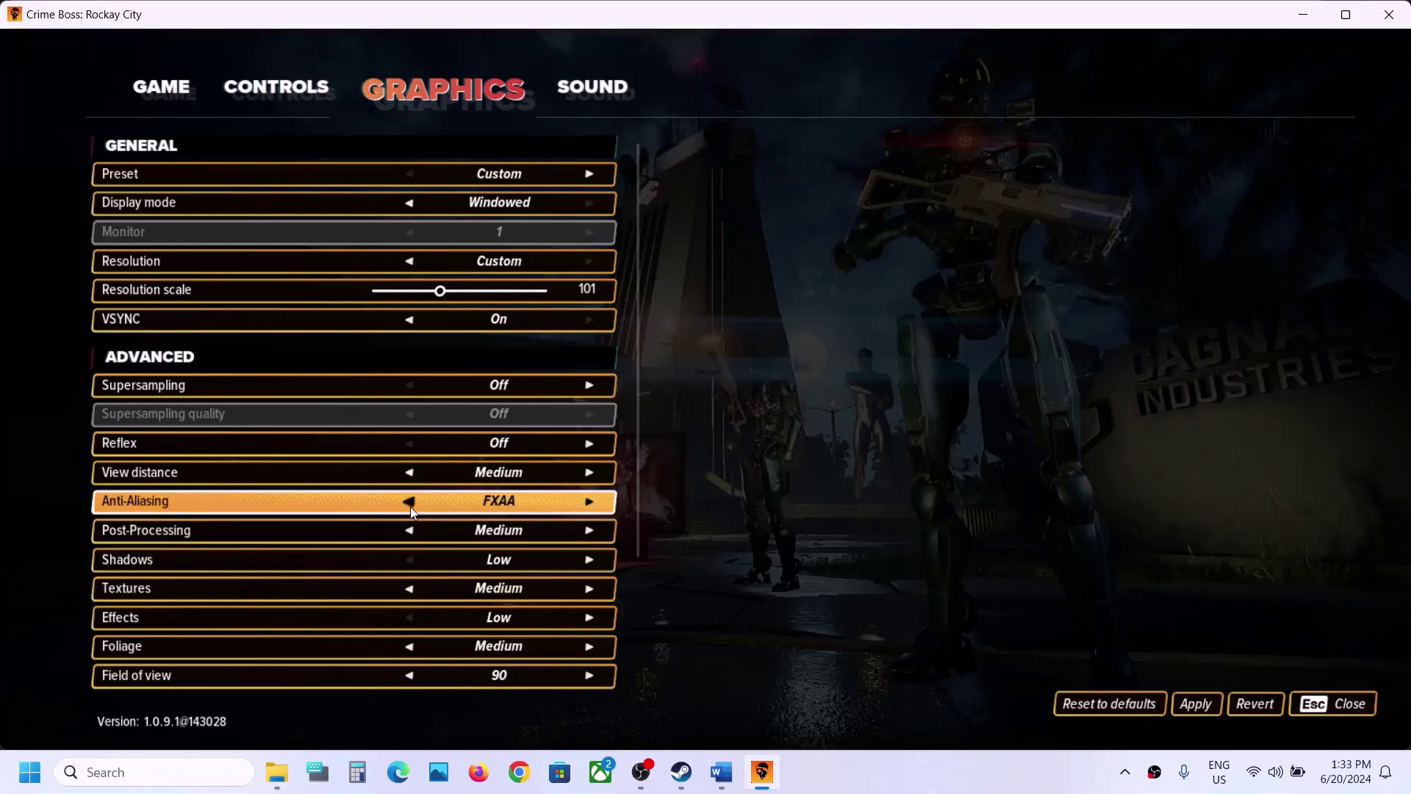
key(Left)
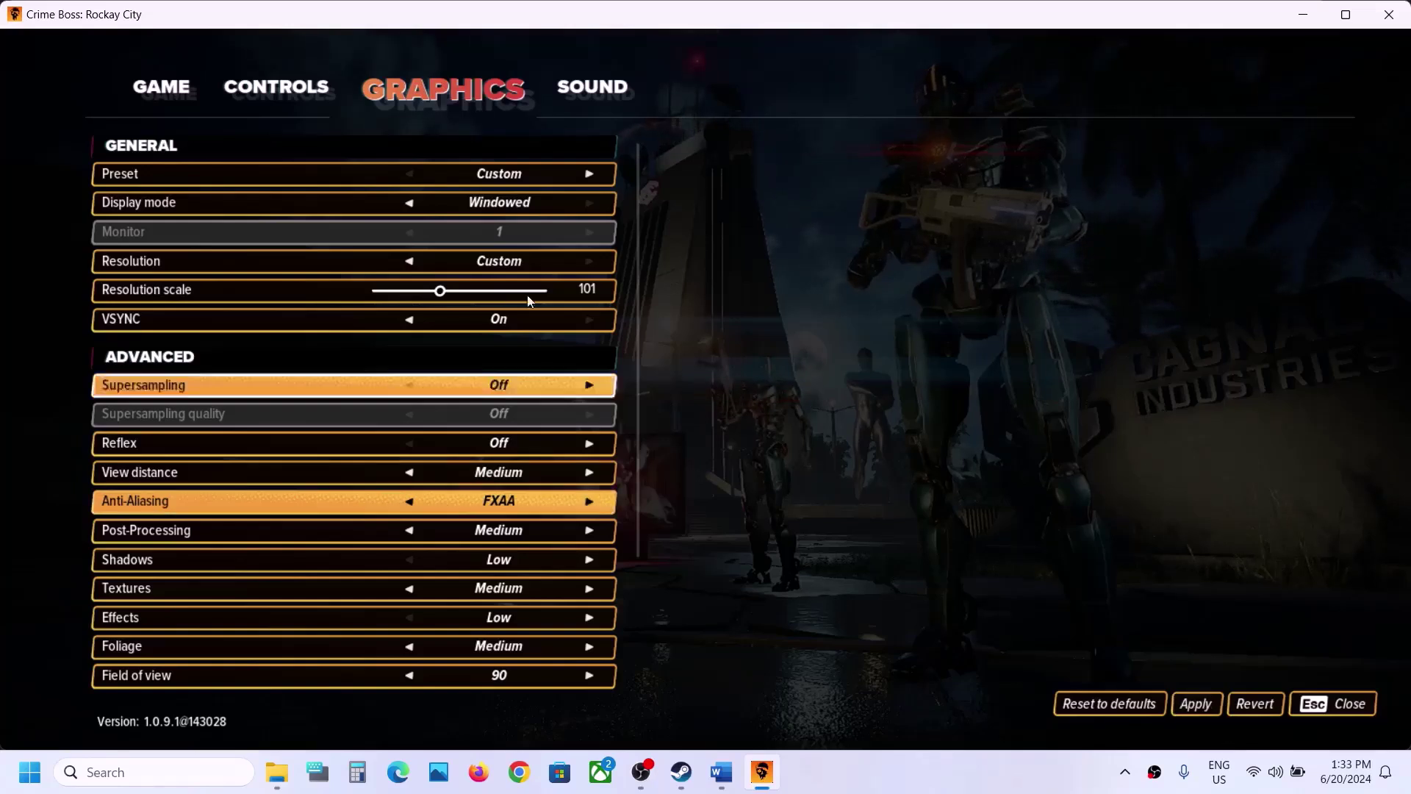
Try the Borderless and Fullscreen display modes, return Display mode to Windowed, and set the resolution to 1920 x 1080.
click(411, 204)
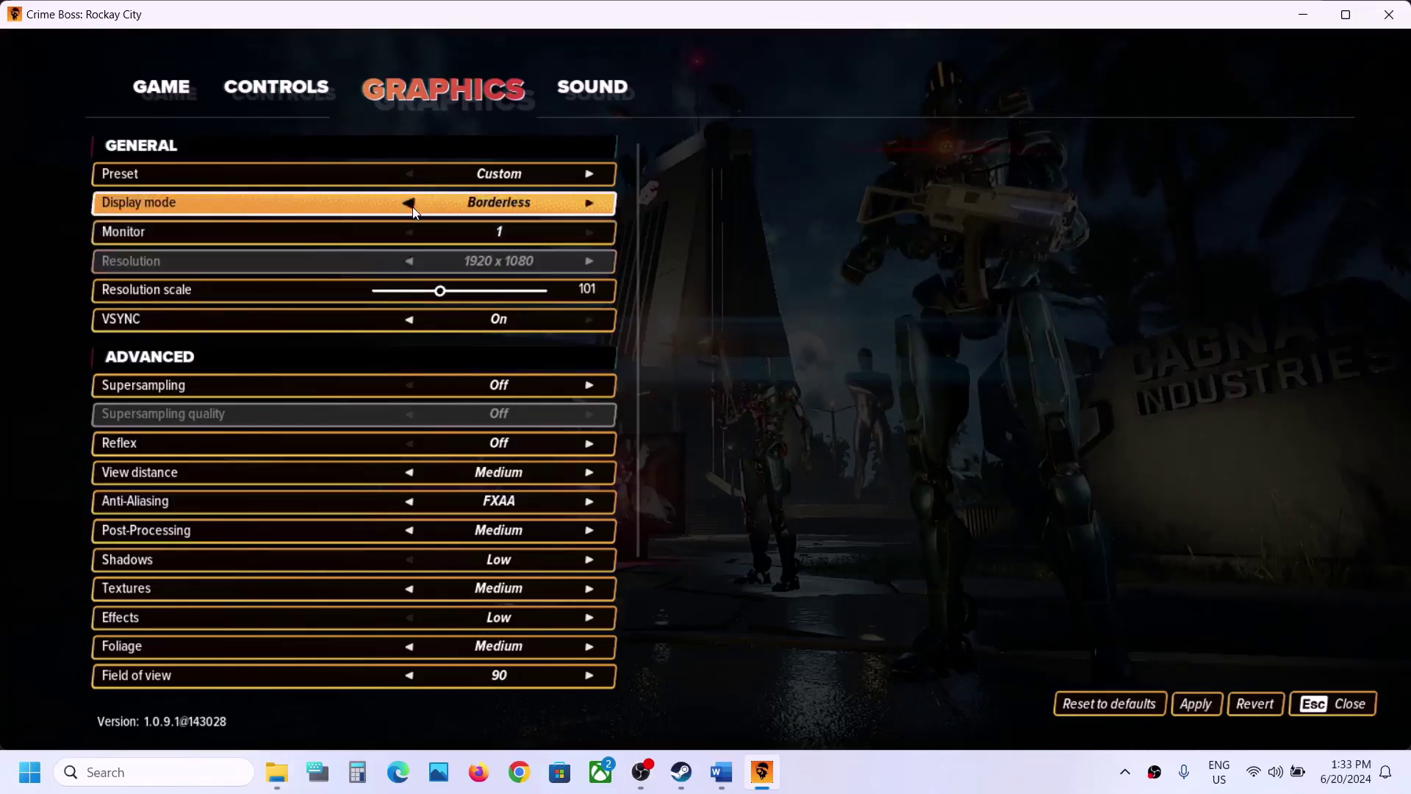
click(411, 205)
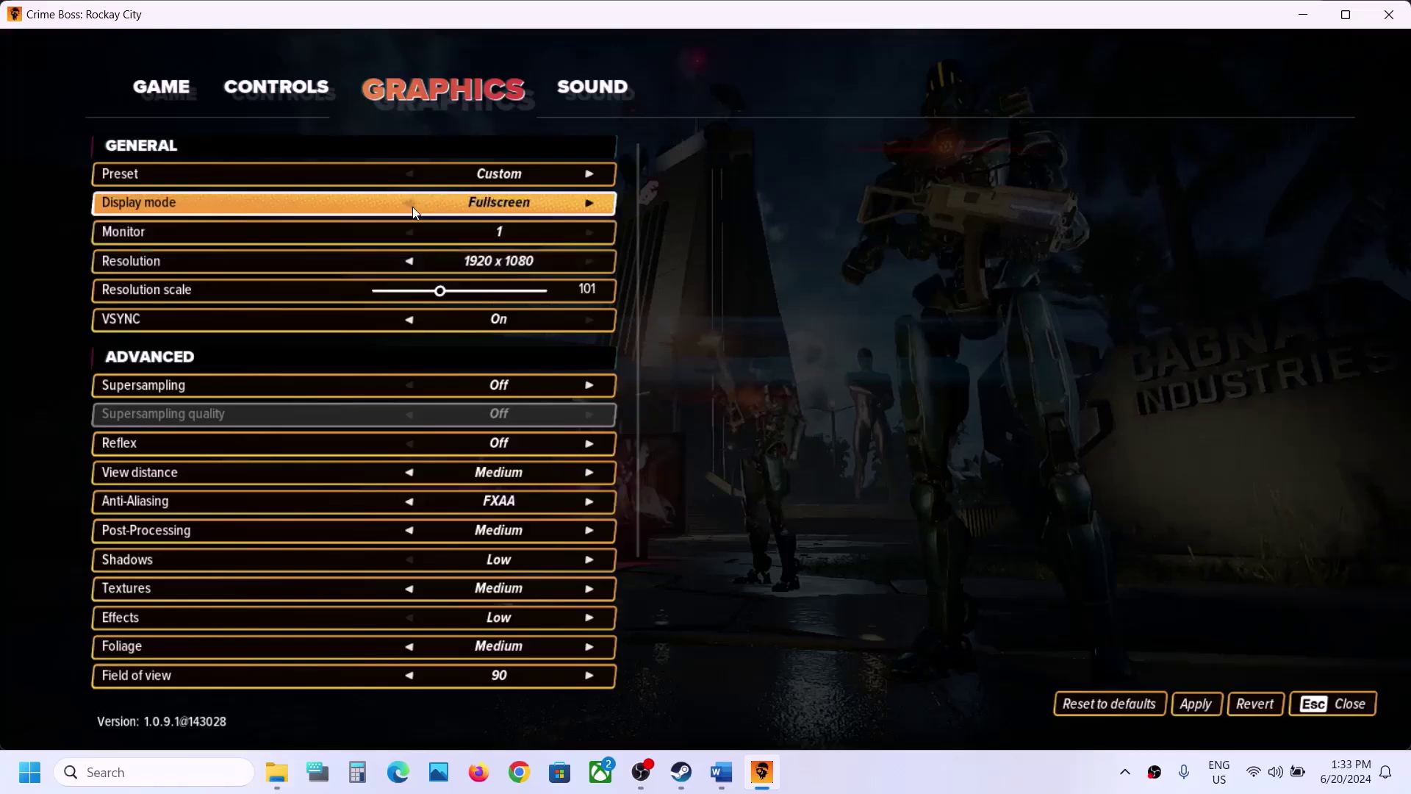
click(589, 203)
click(589, 203)
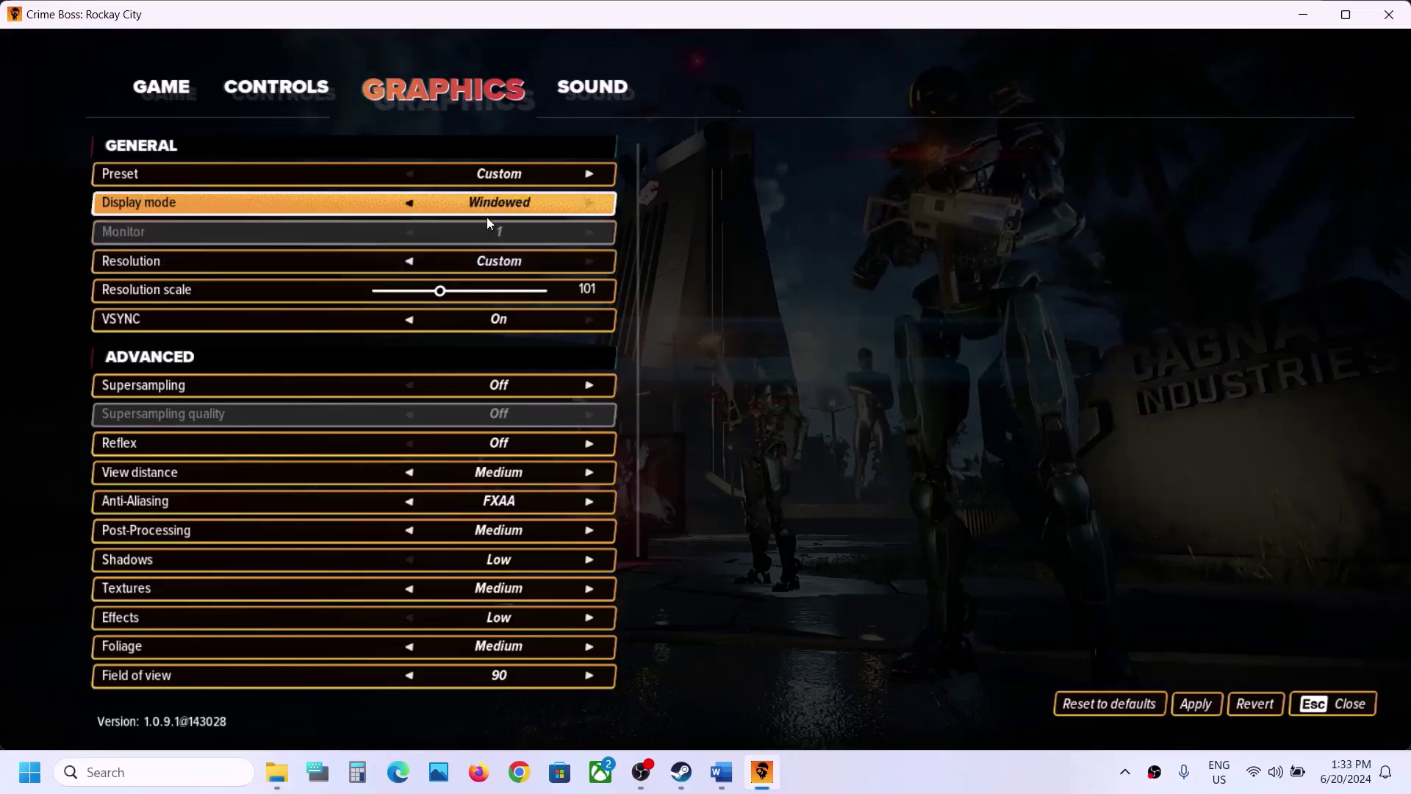
click(408, 262)
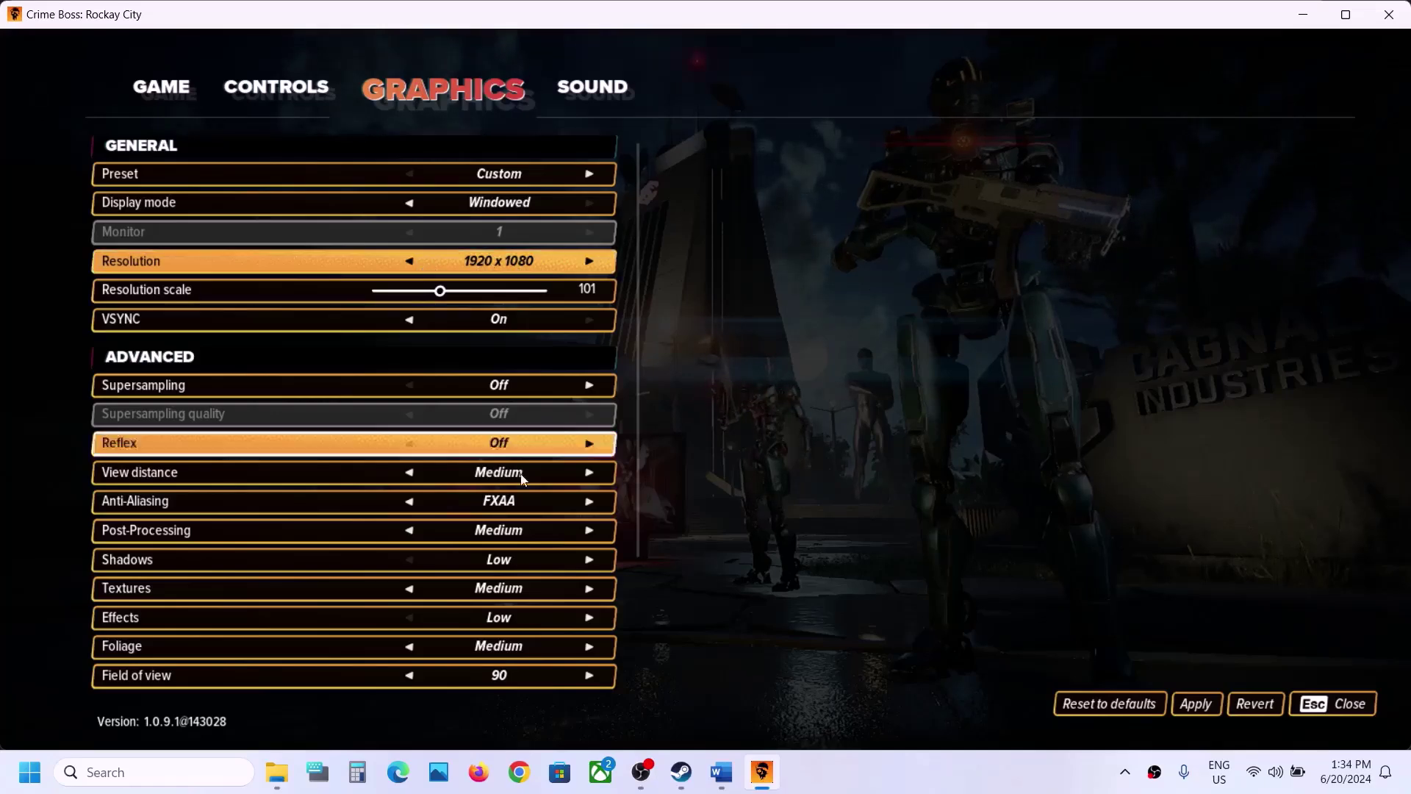
Raise View distance to Ultra, set it back to Medium, and apply the graphics settings before closing the options.
scroll(520, 475, down, 2)
scroll(519, 421, down, 2)
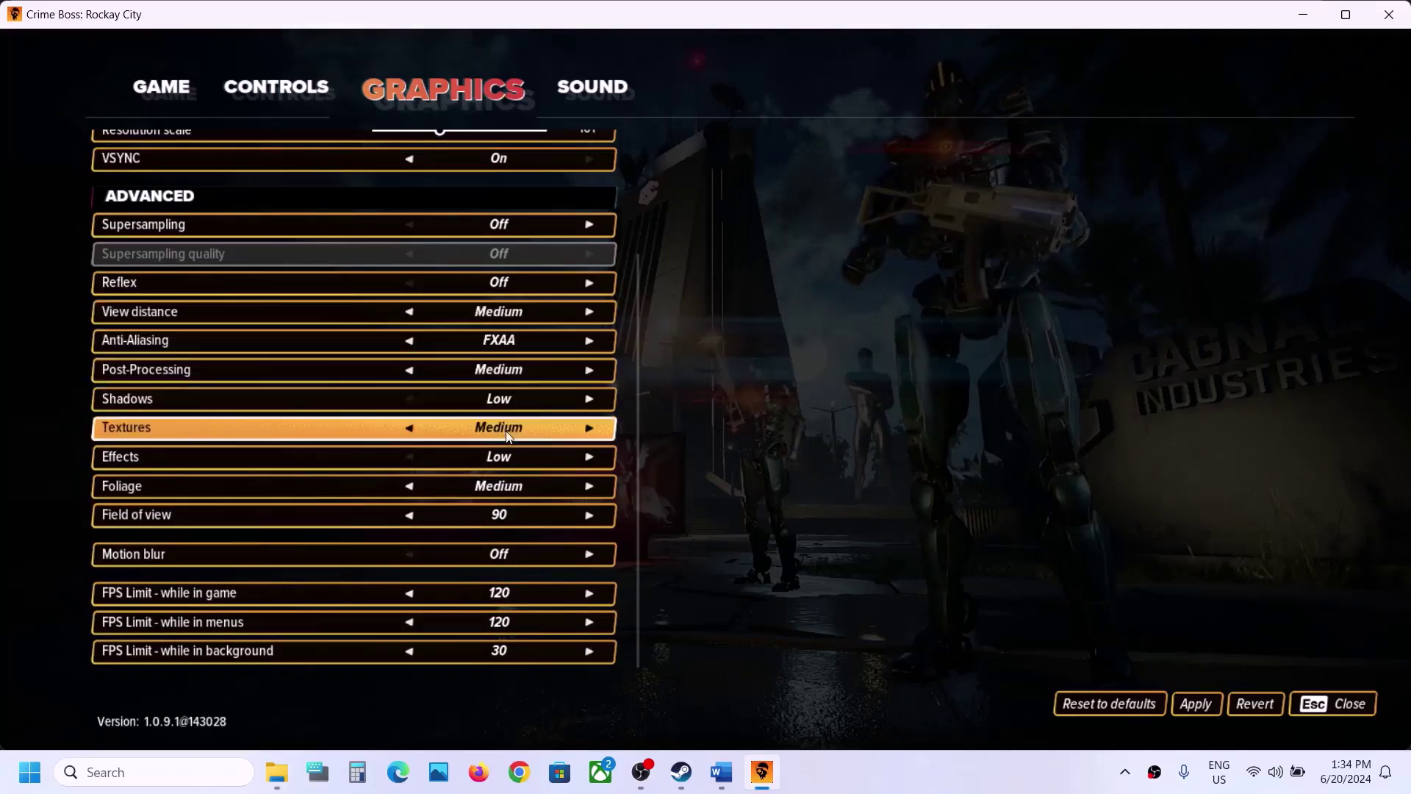
click(588, 310)
click(588, 310)
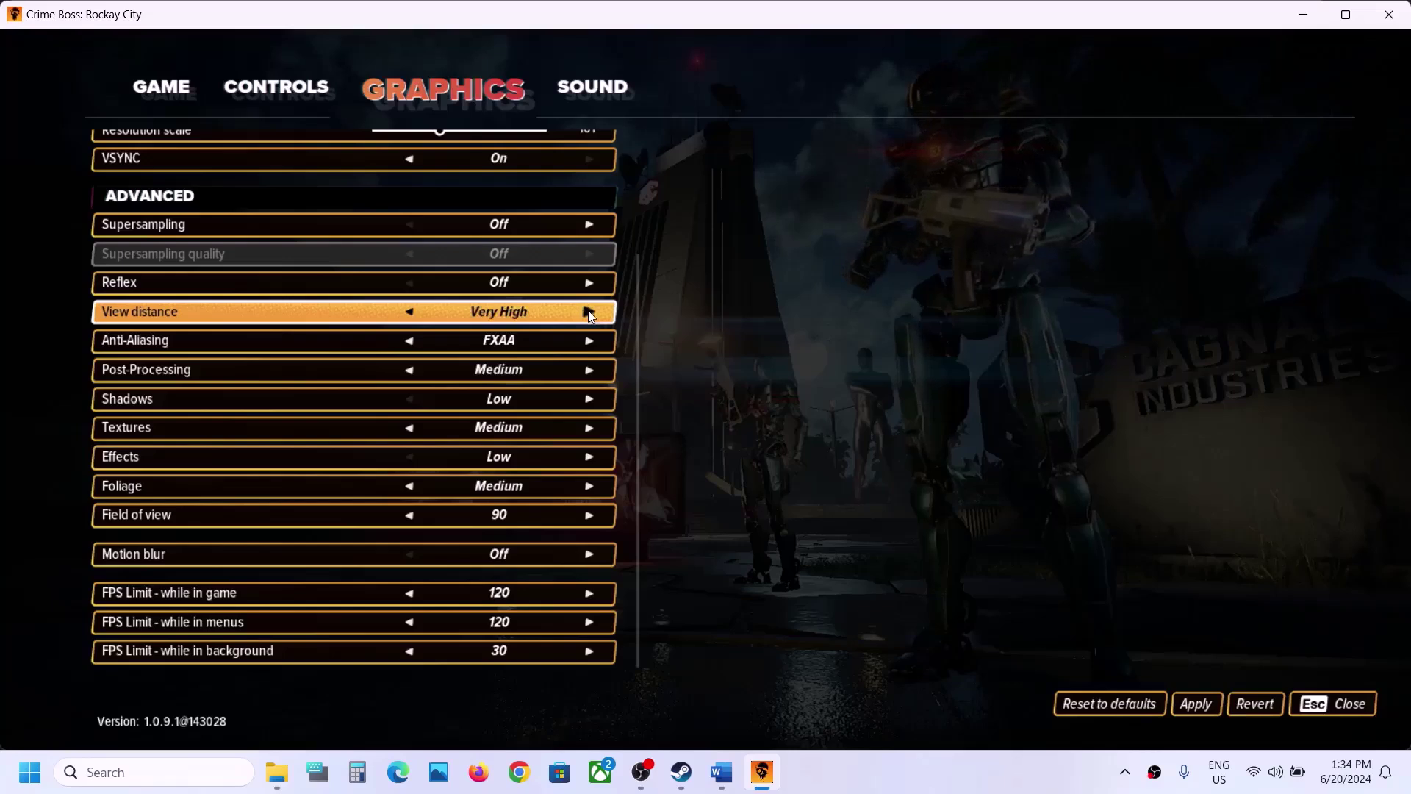
click(588, 310)
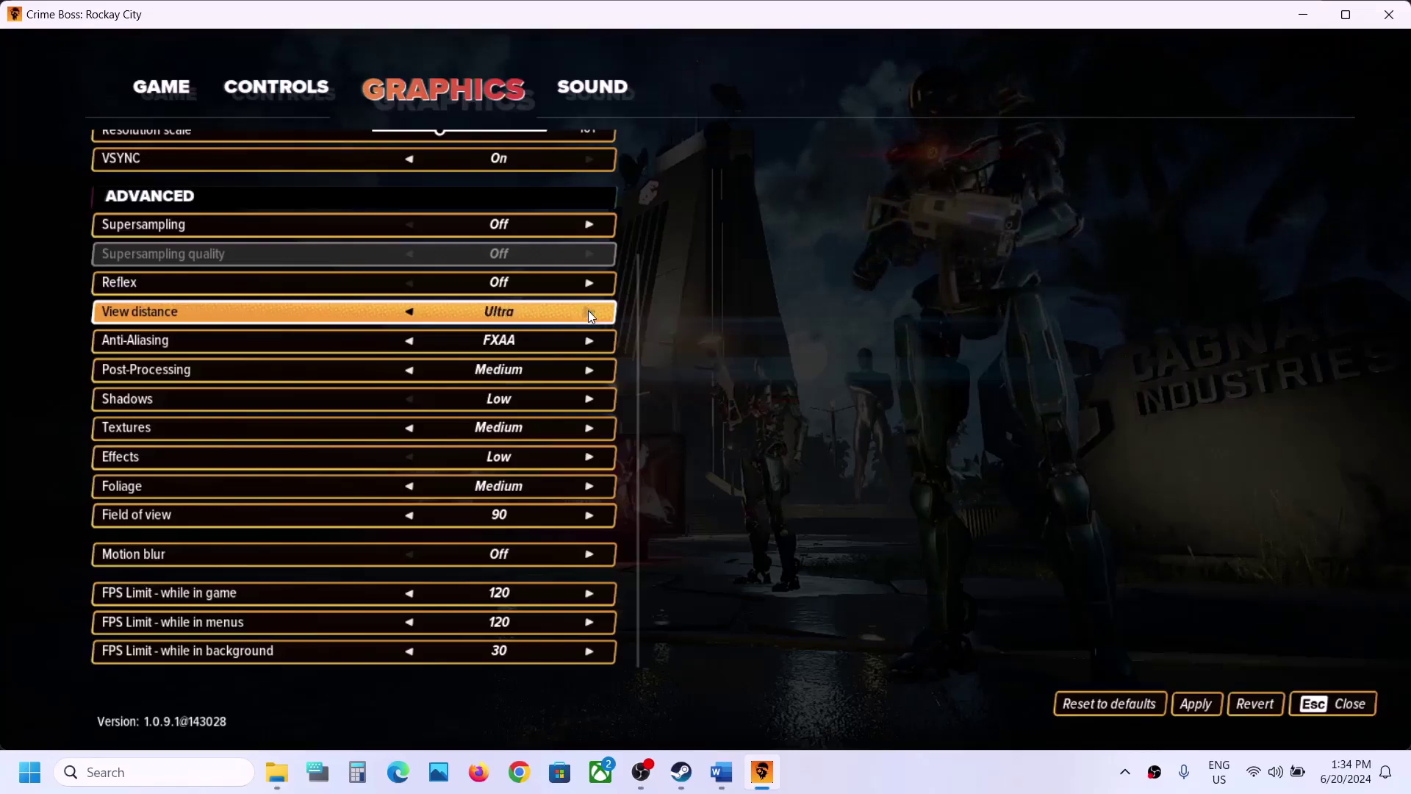
click(400, 312)
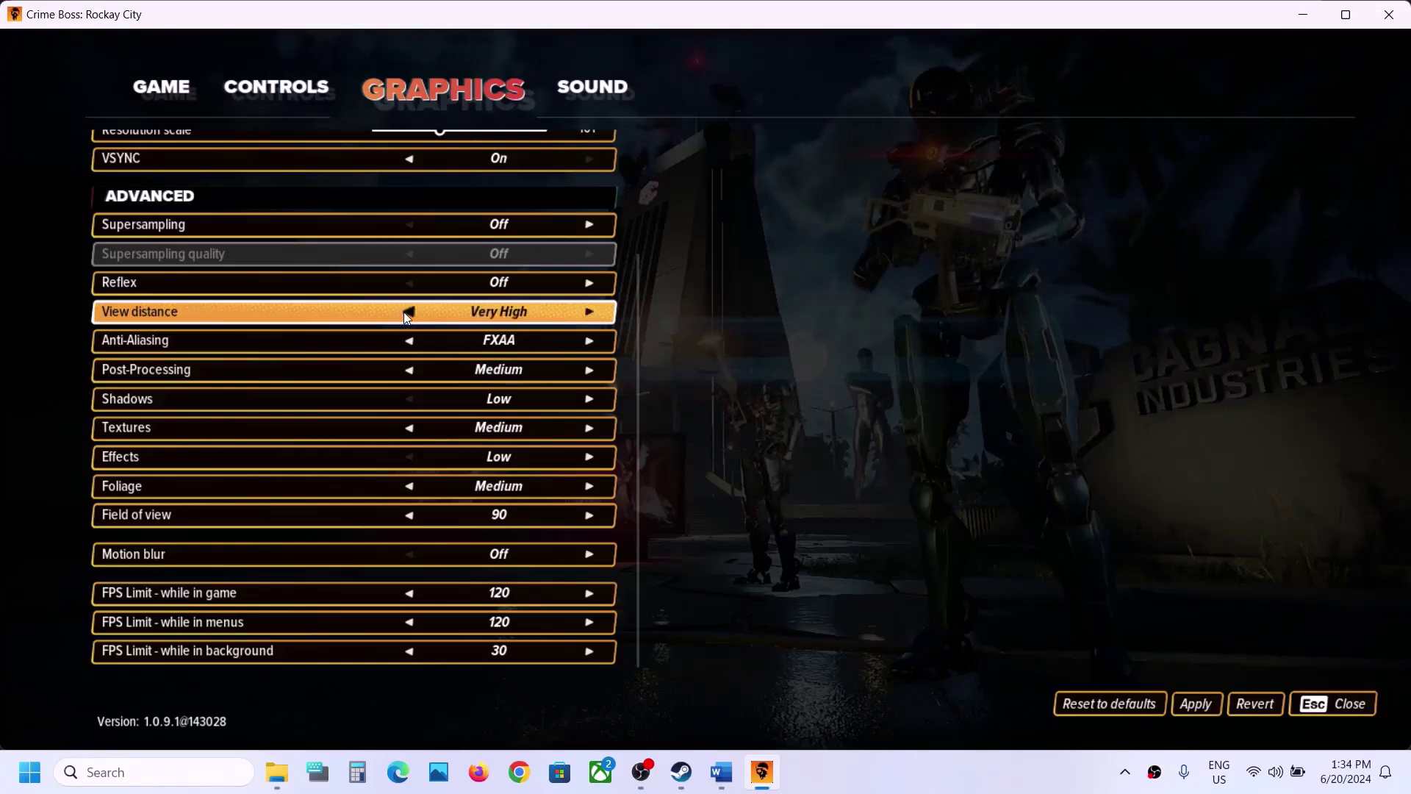
click(403, 312)
click(404, 311)
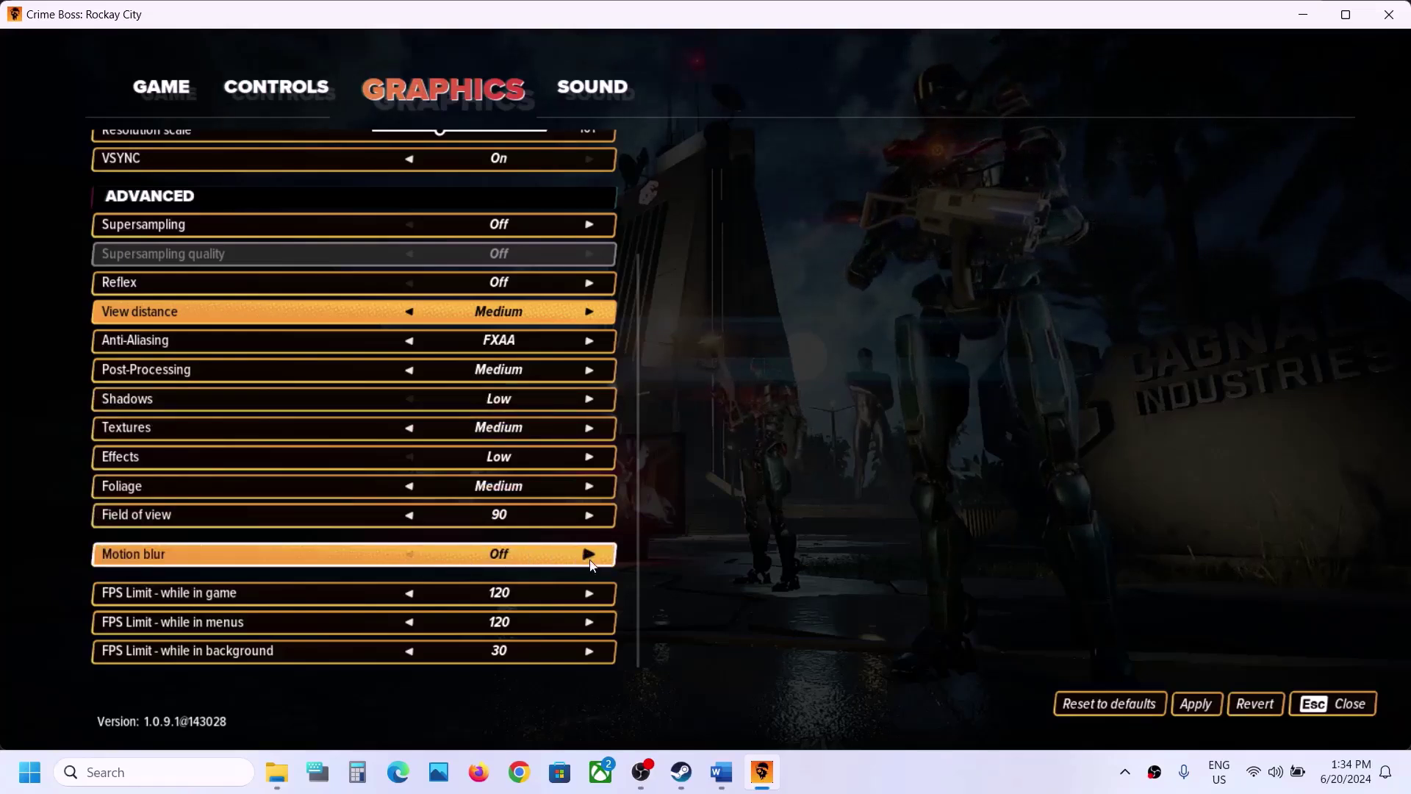
click(1177, 702)
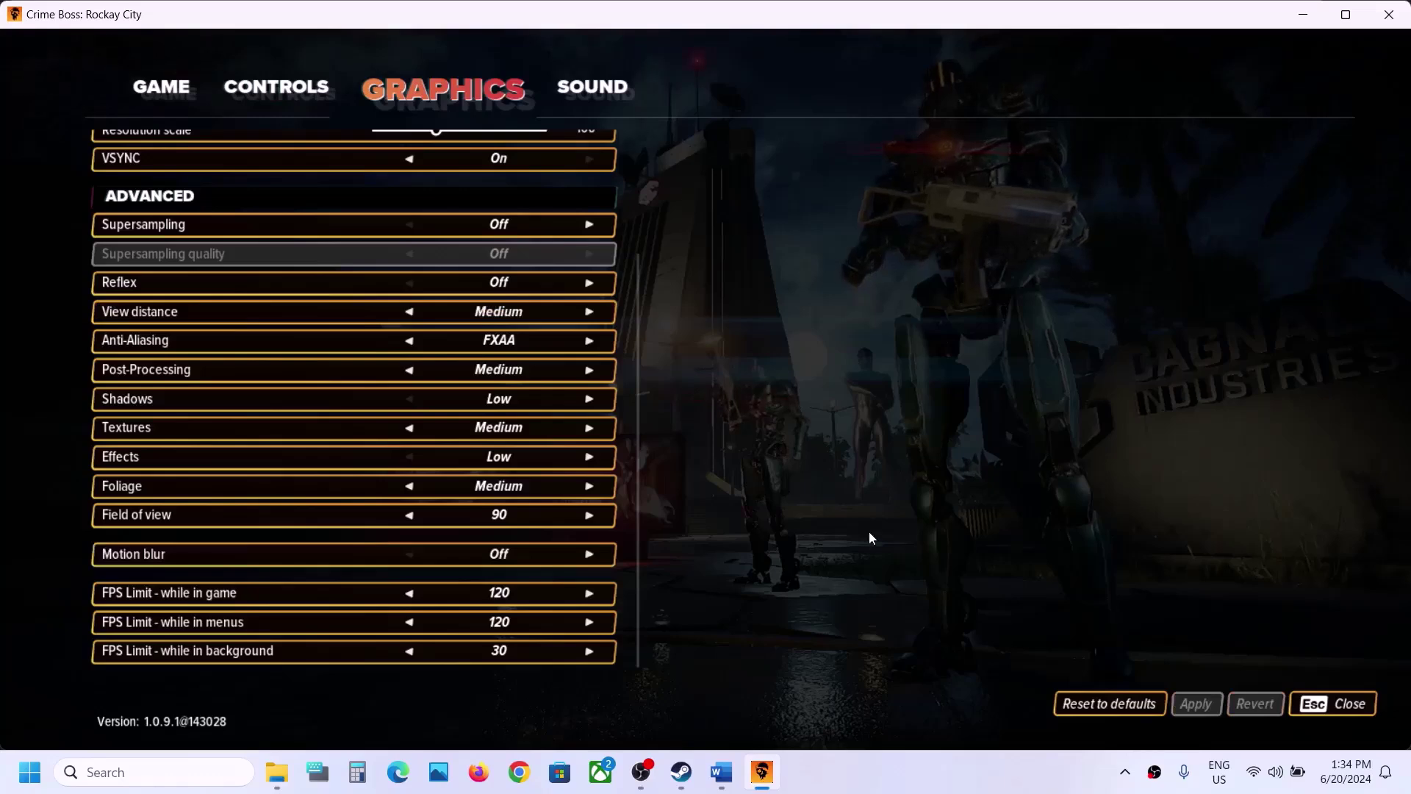
key(Escape)
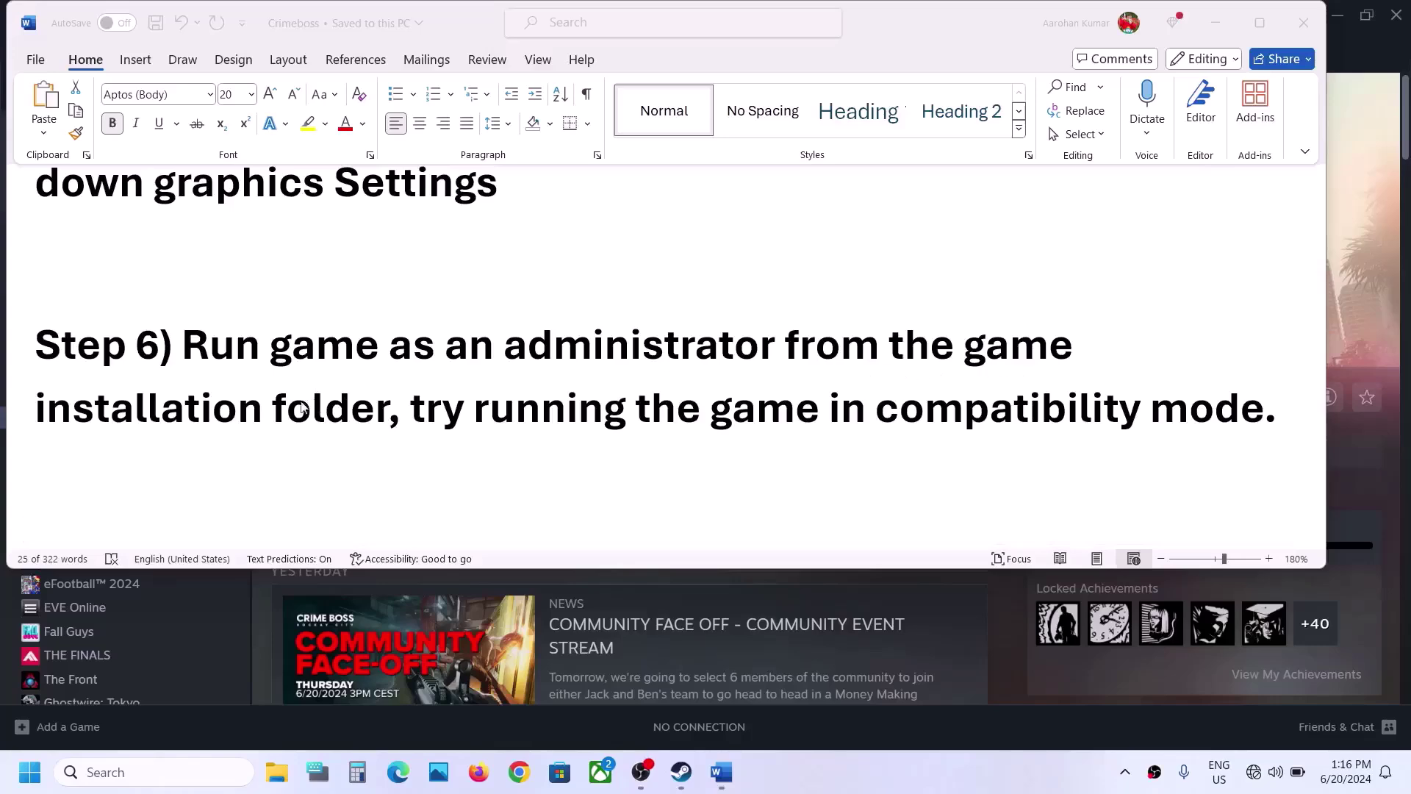
Minimize the Word document and browse the local files of Crime Boss: Rockay City from the Steam library.
click(1211, 24)
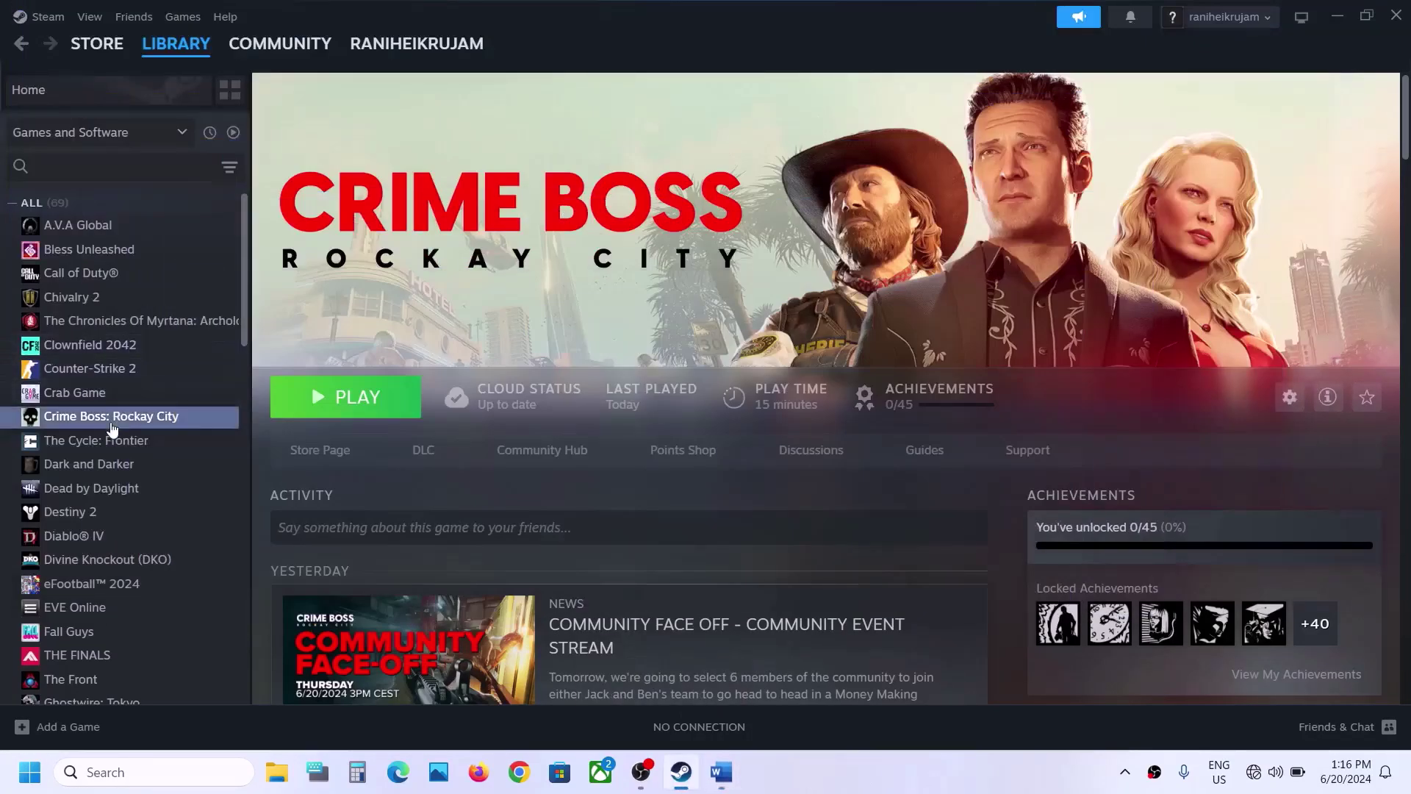
right_click(112, 429)
mouse_move(181, 535)
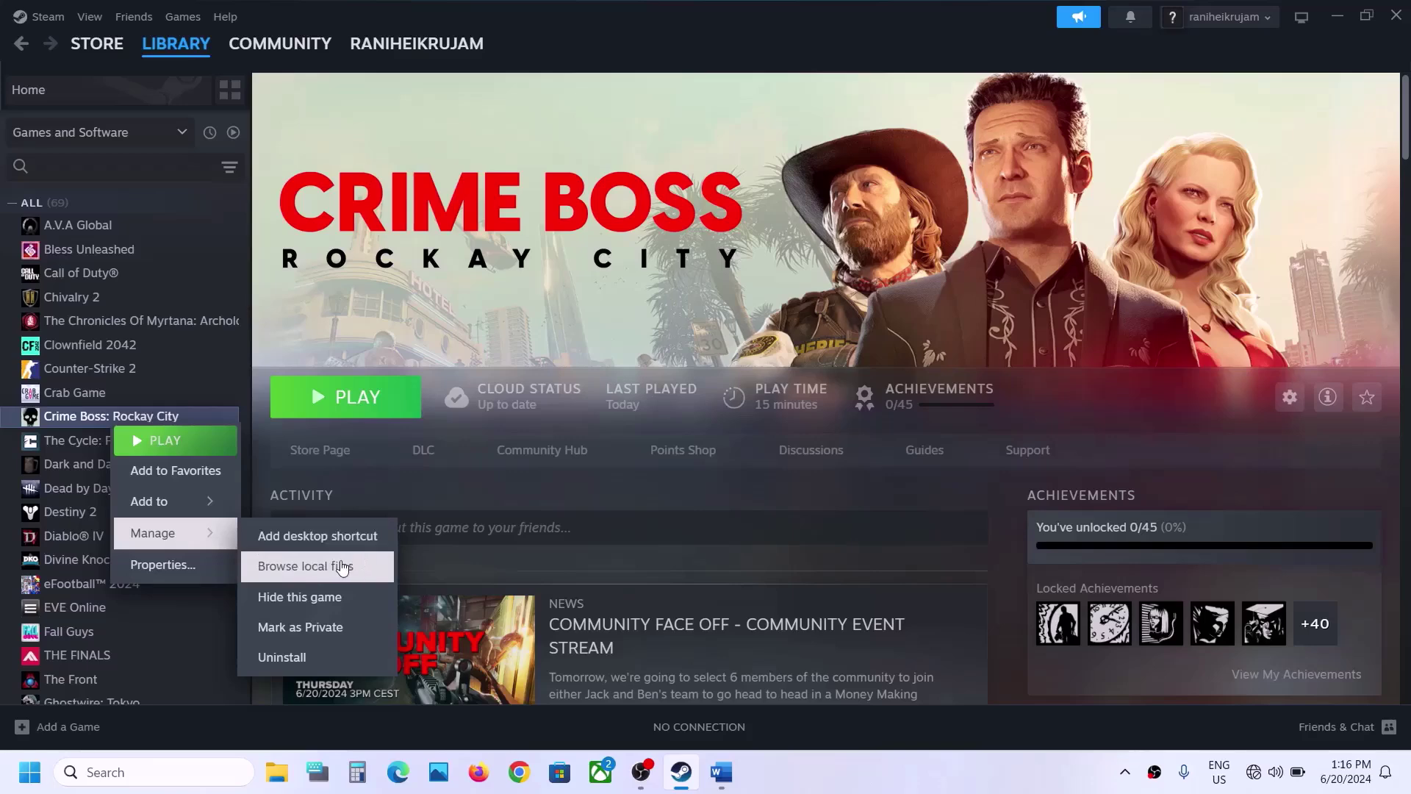
click(341, 566)
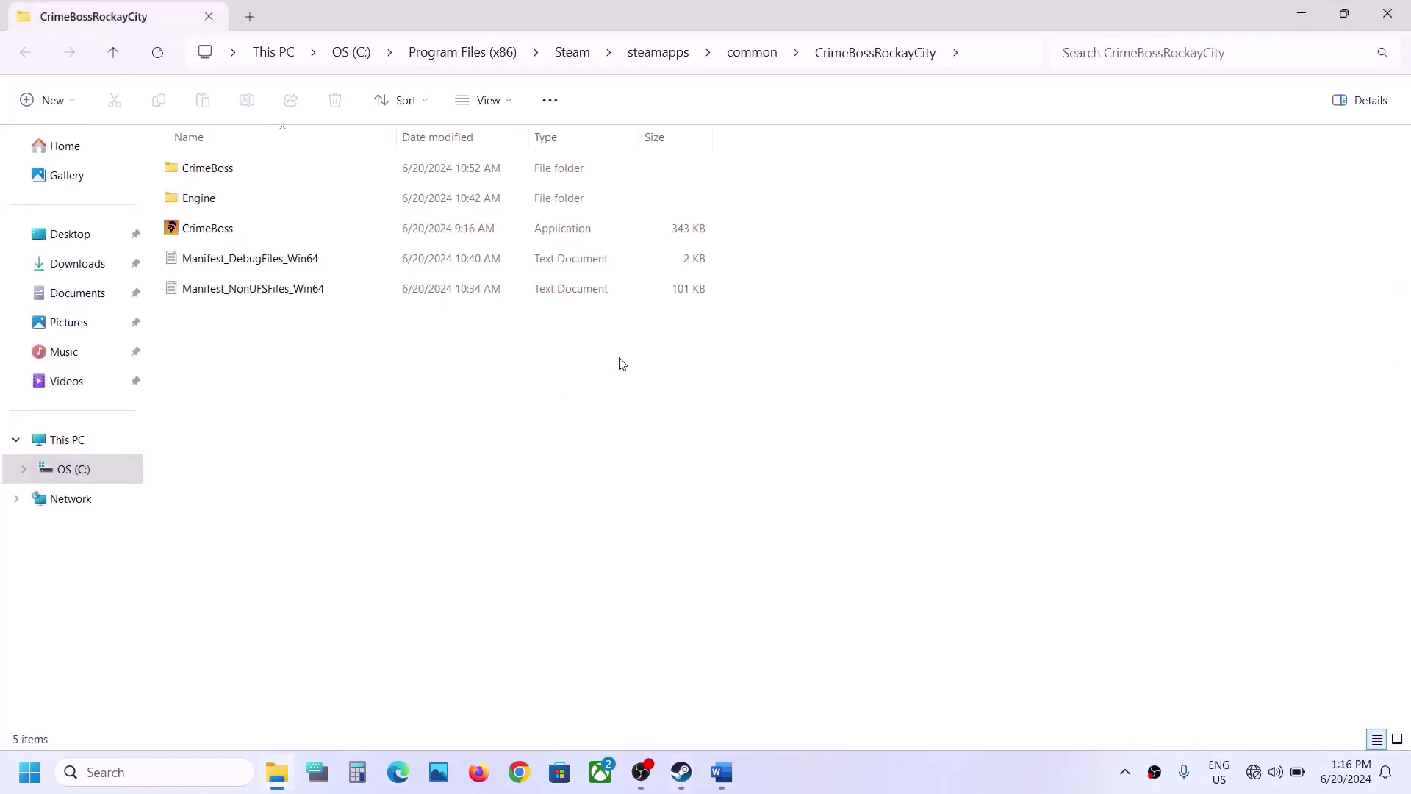
Set the CrimeBoss application to run as an administrator in its compatibility properties and save the change.
right_click(195, 237)
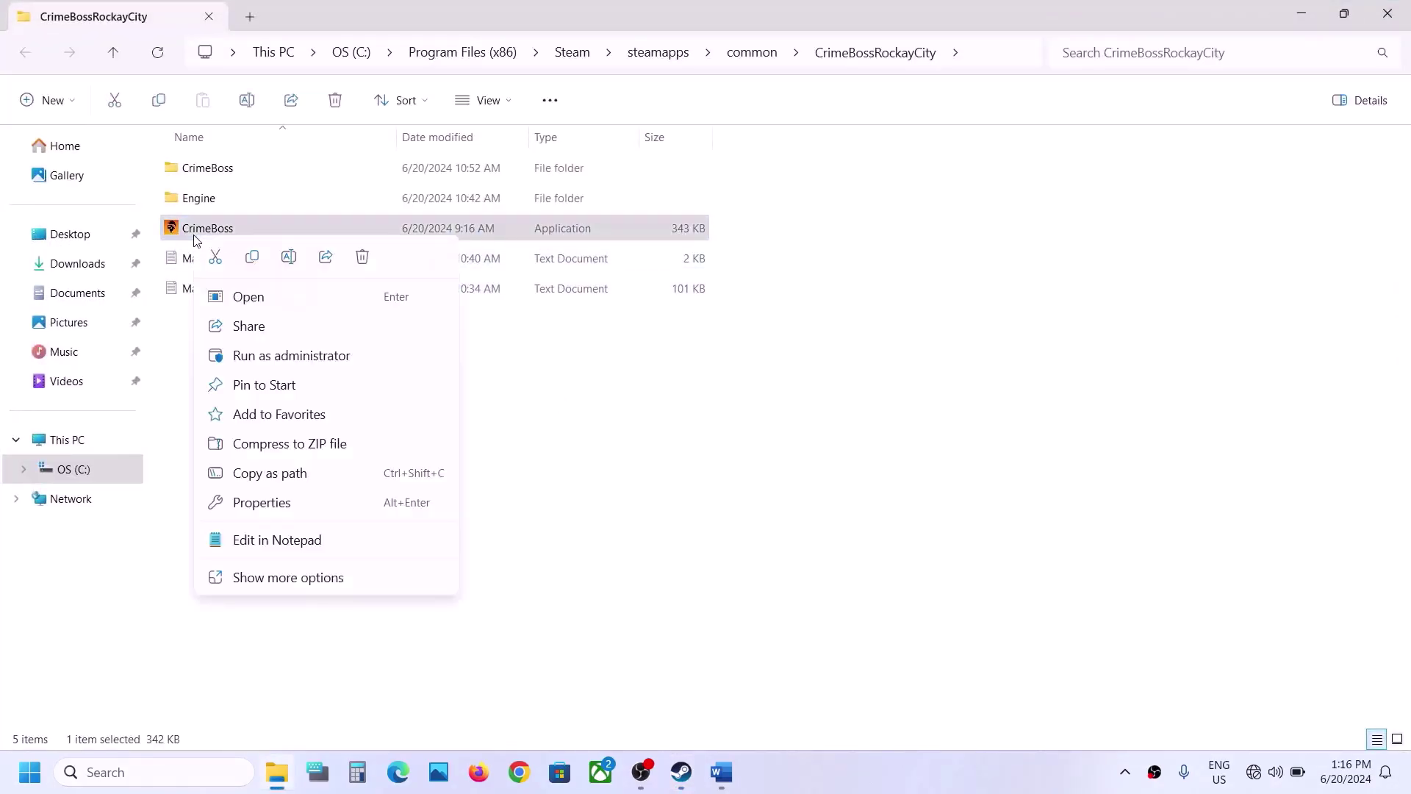
click(259, 503)
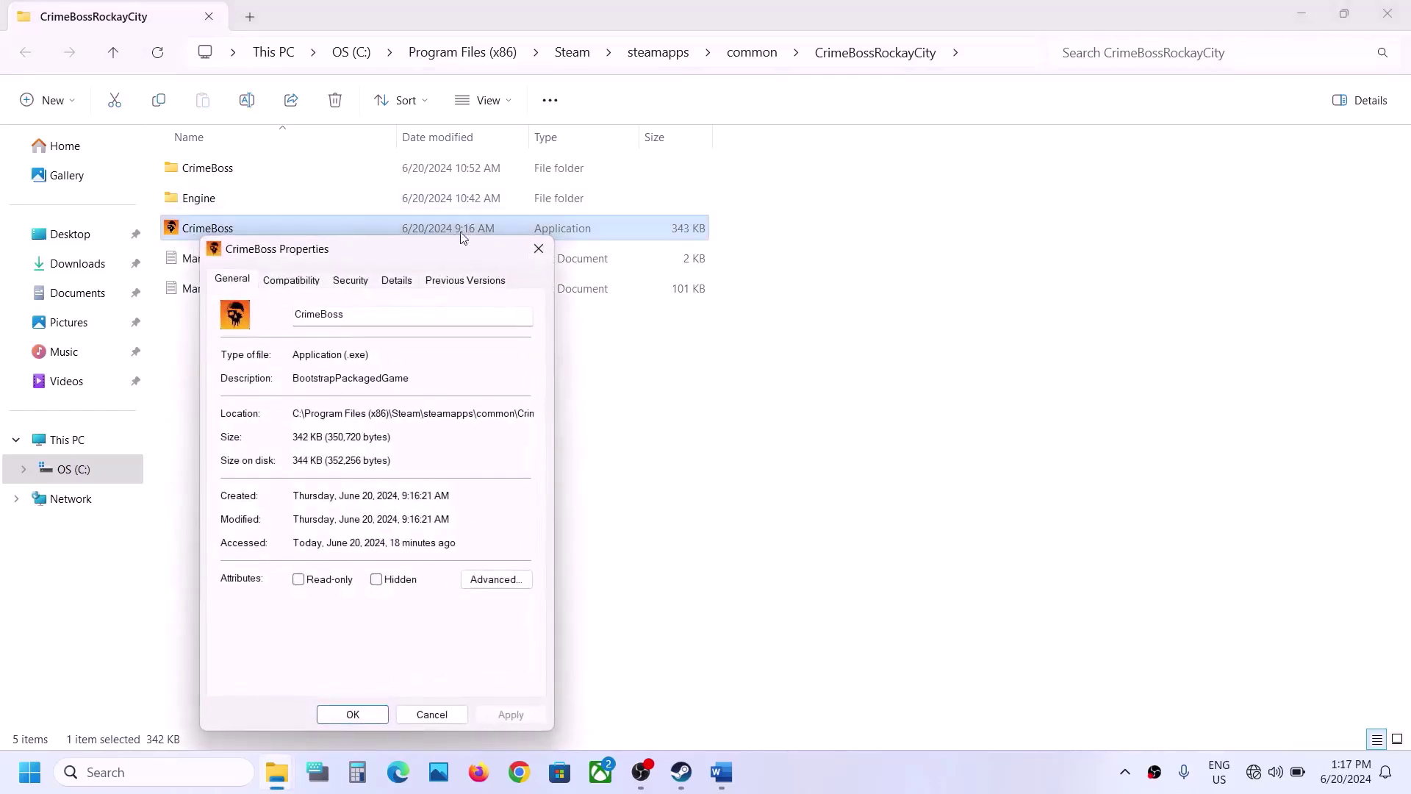
drag(451, 244, 745, 189)
click(608, 225)
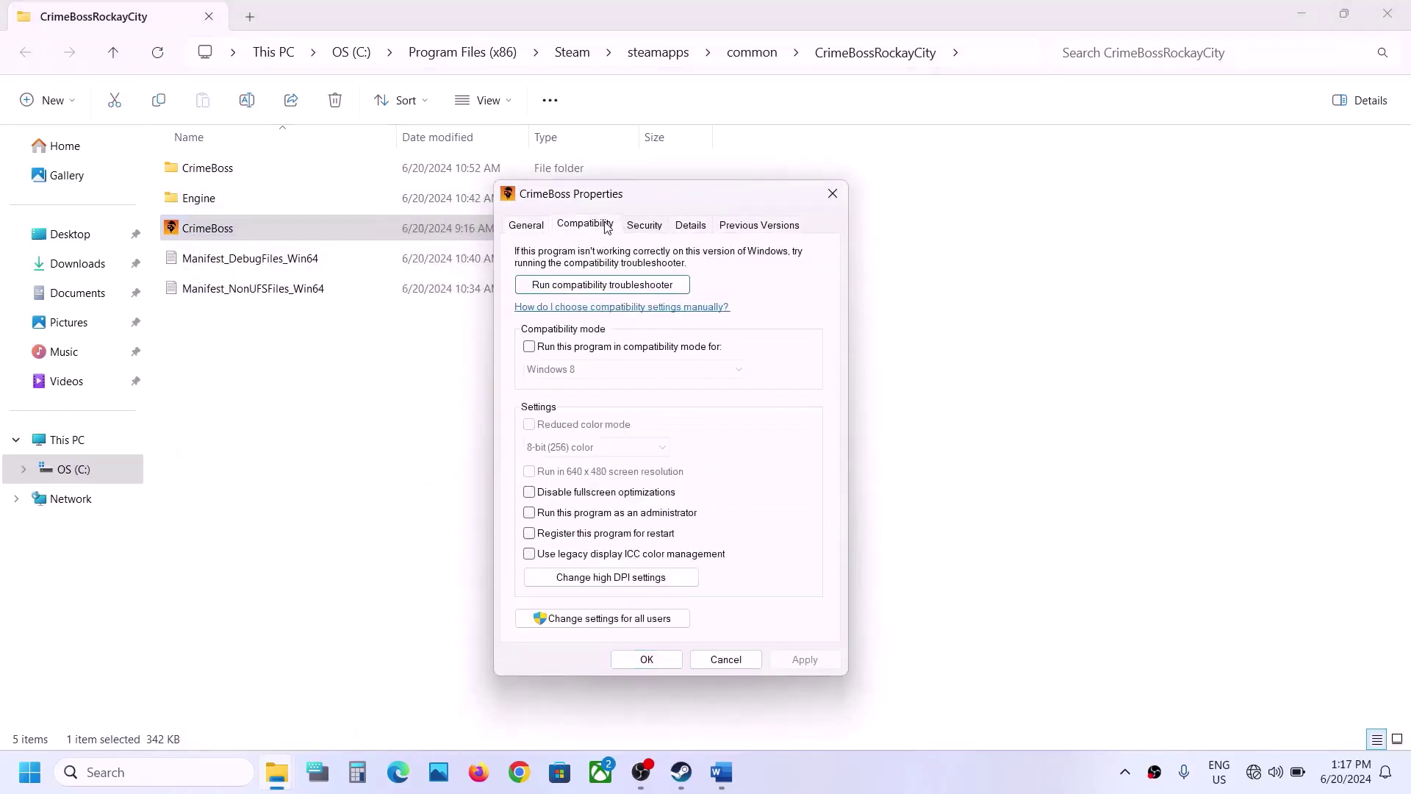
click(530, 513)
click(817, 667)
click(655, 666)
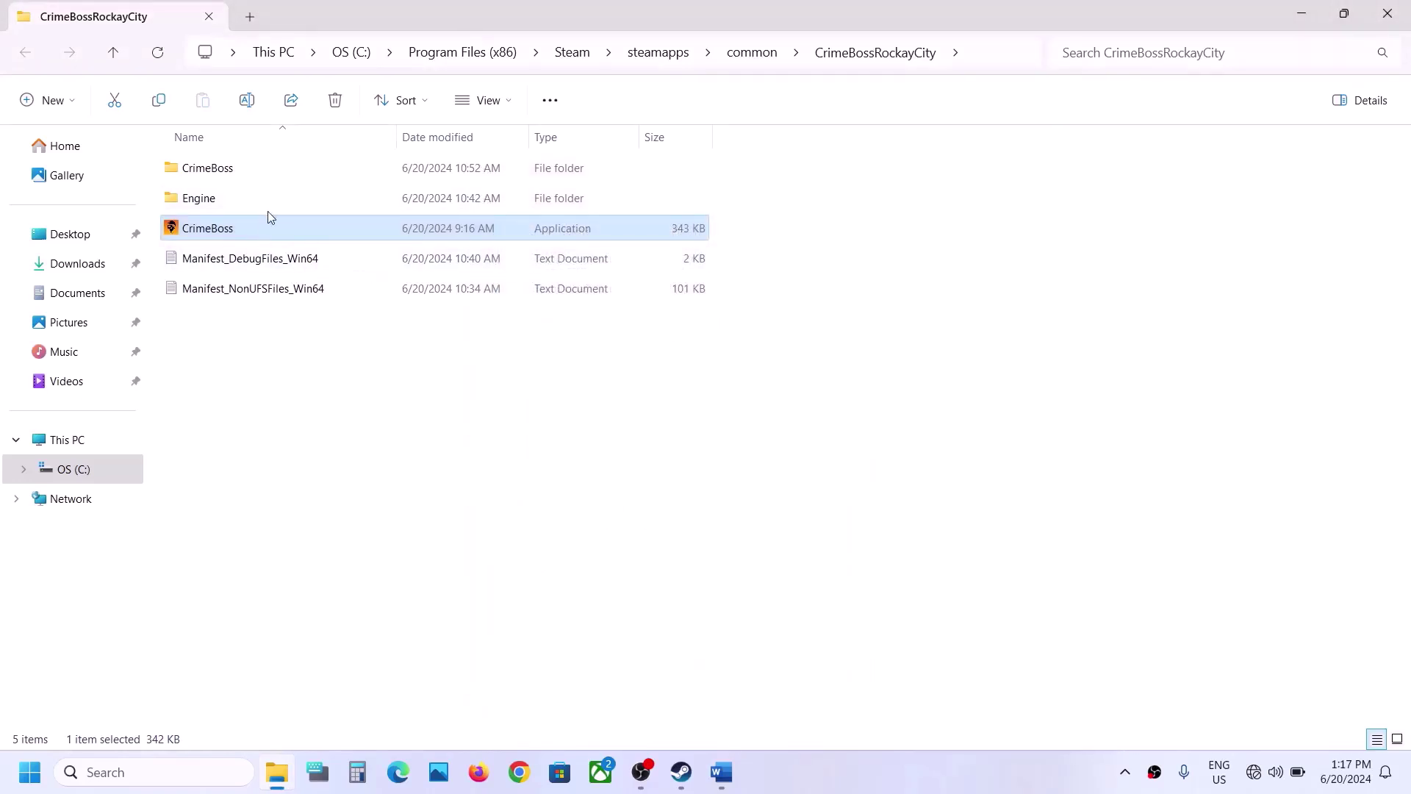
Enable compatibility mode for the CrimeBoss application with Windows 8 and save the properties.
right_click(259, 231)
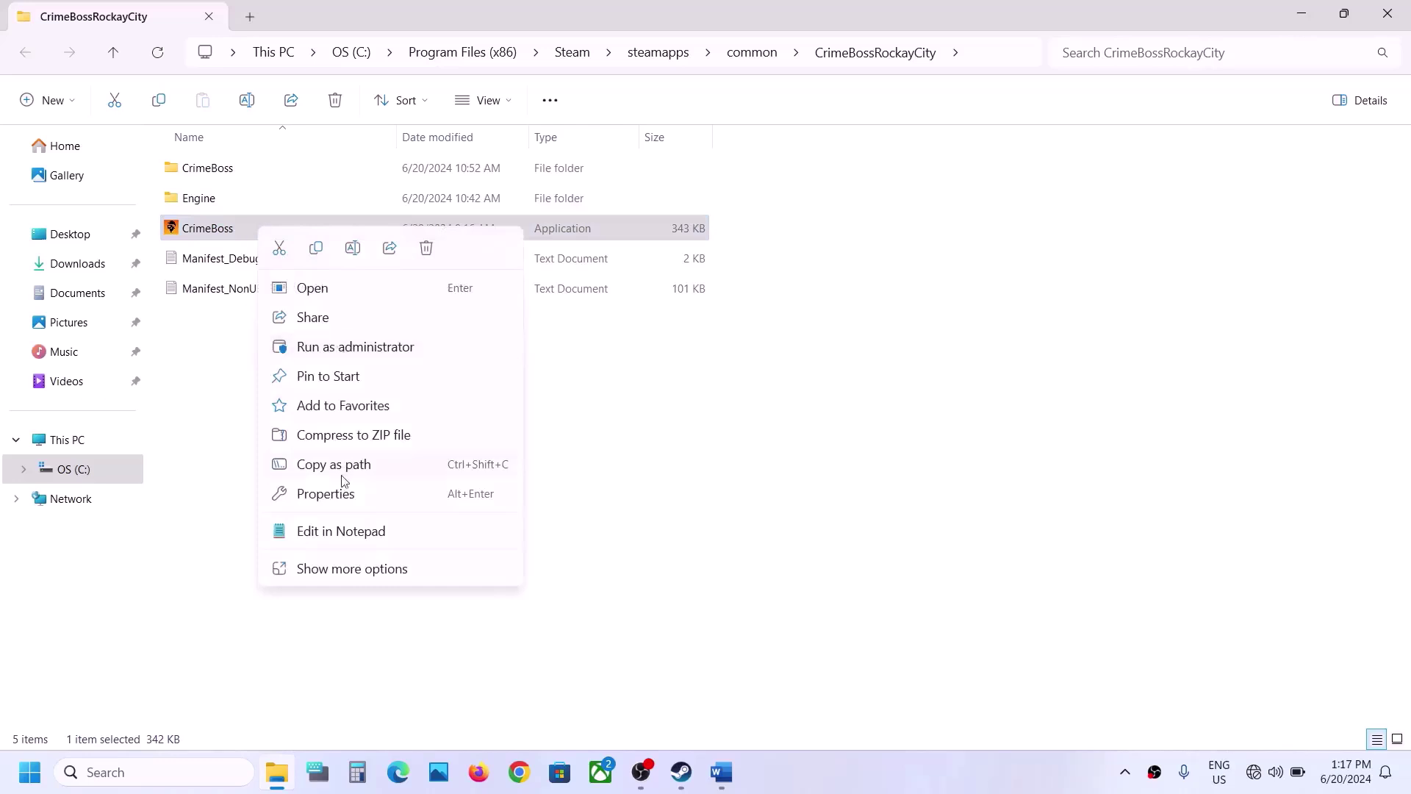
click(335, 495)
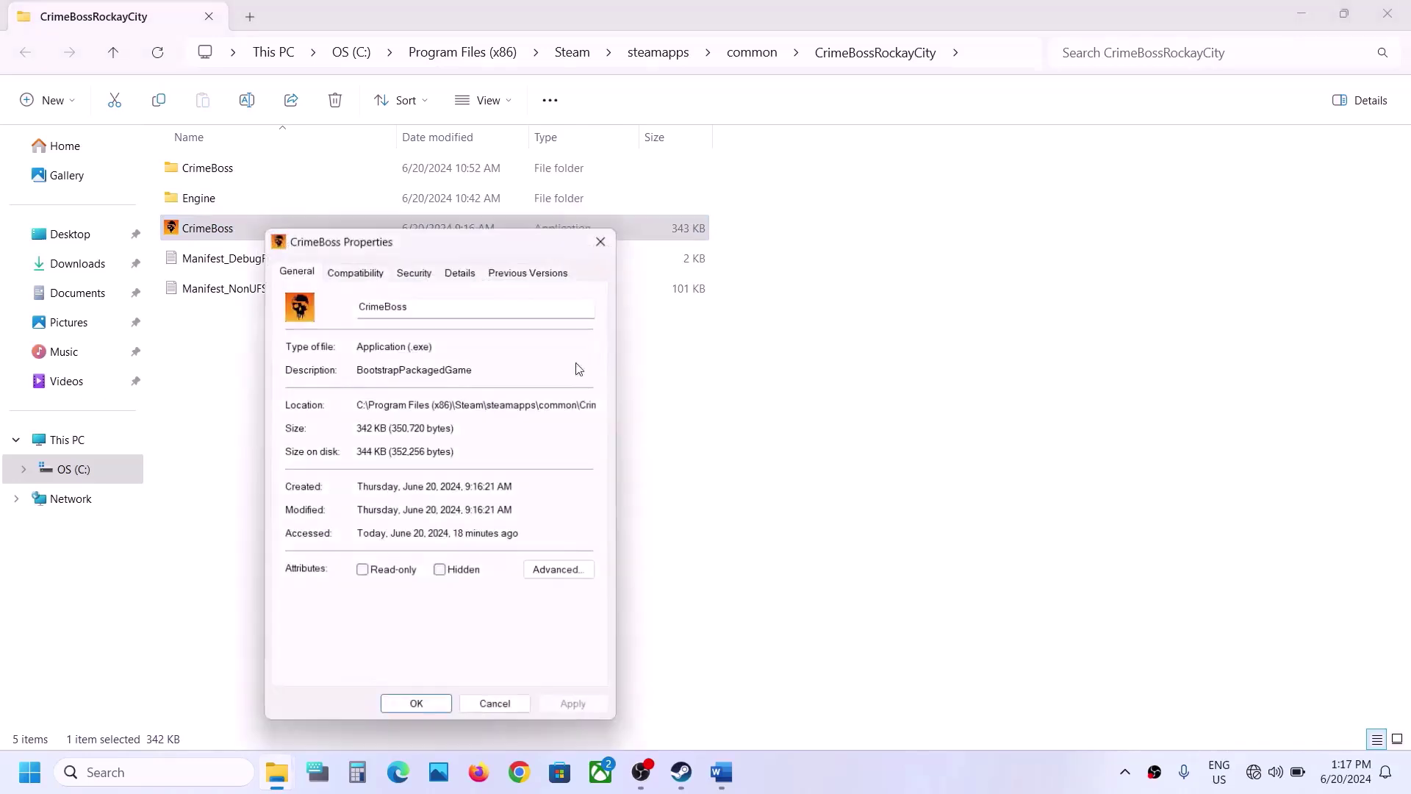
click(382, 274)
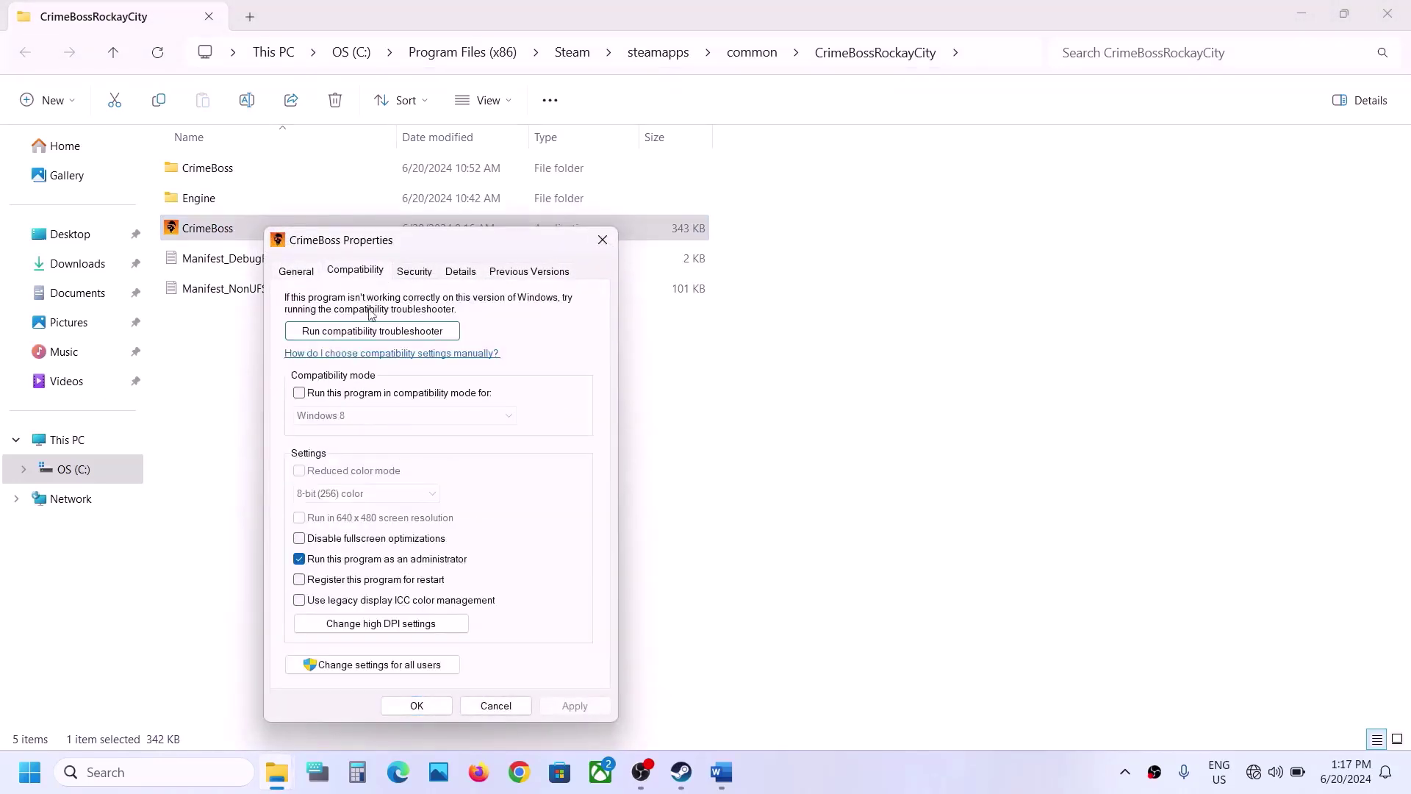
click(300, 394)
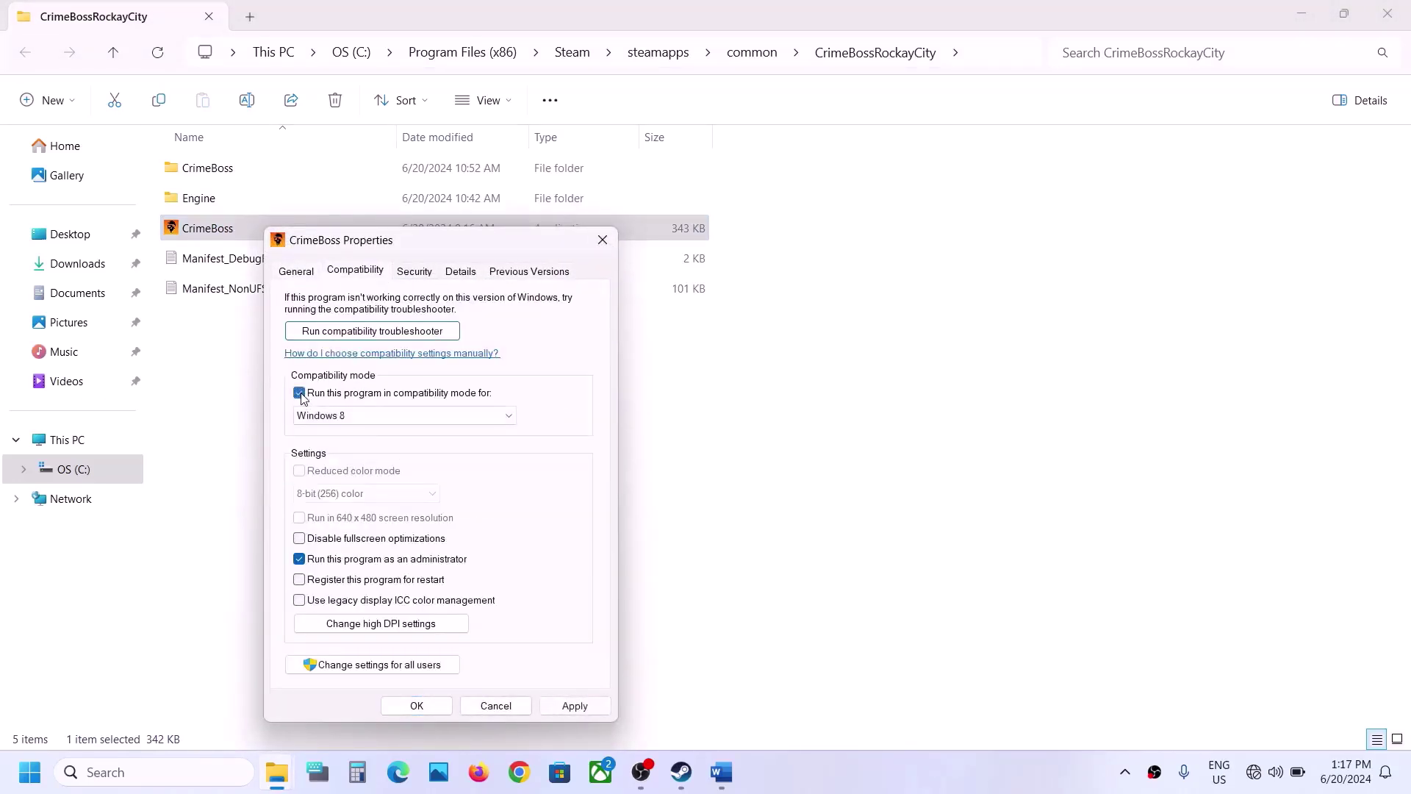
click(403, 416)
click(347, 478)
click(571, 706)
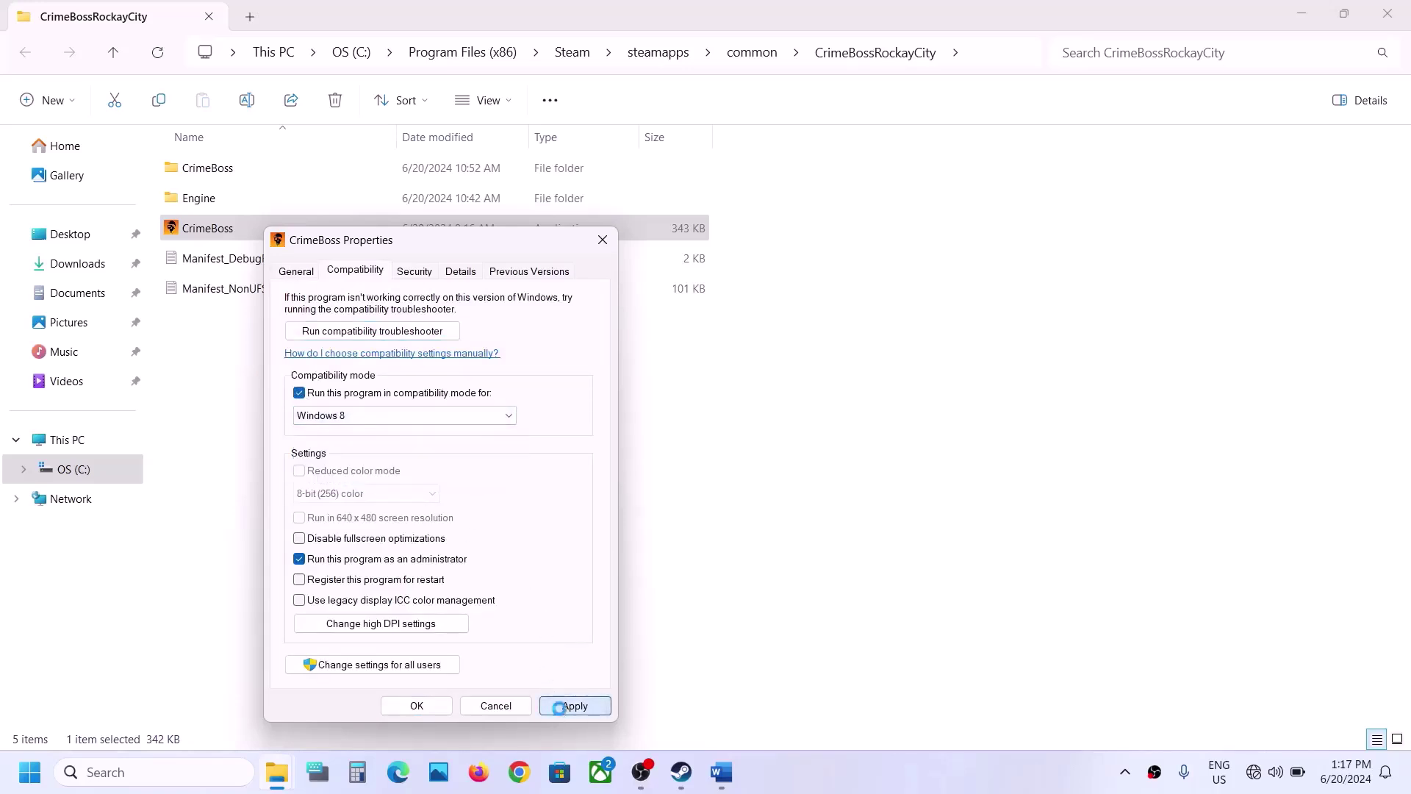
click(416, 705)
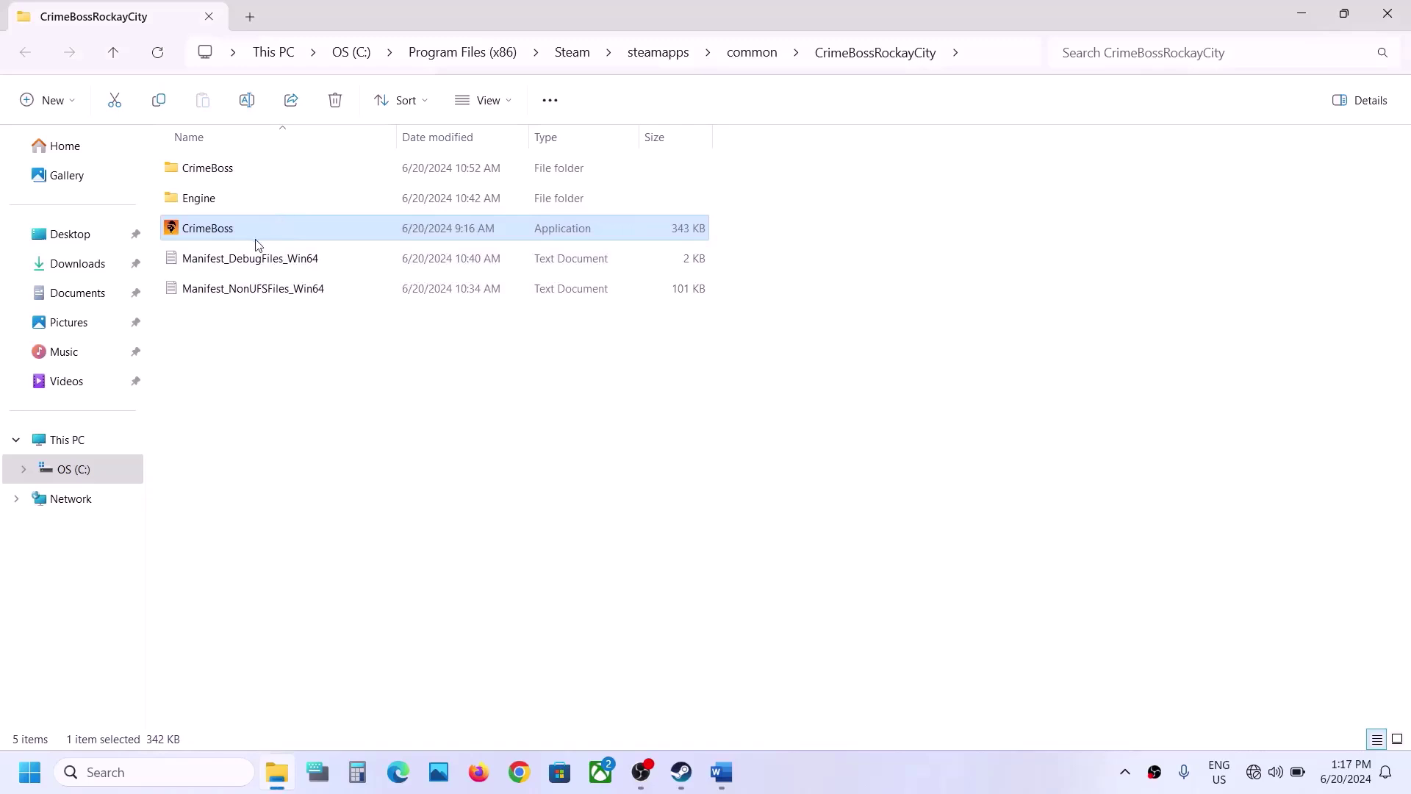
Change the CrimeBoss application's compatibility mode to Windows 7 and save the properties.
right_click(258, 243)
click(335, 505)
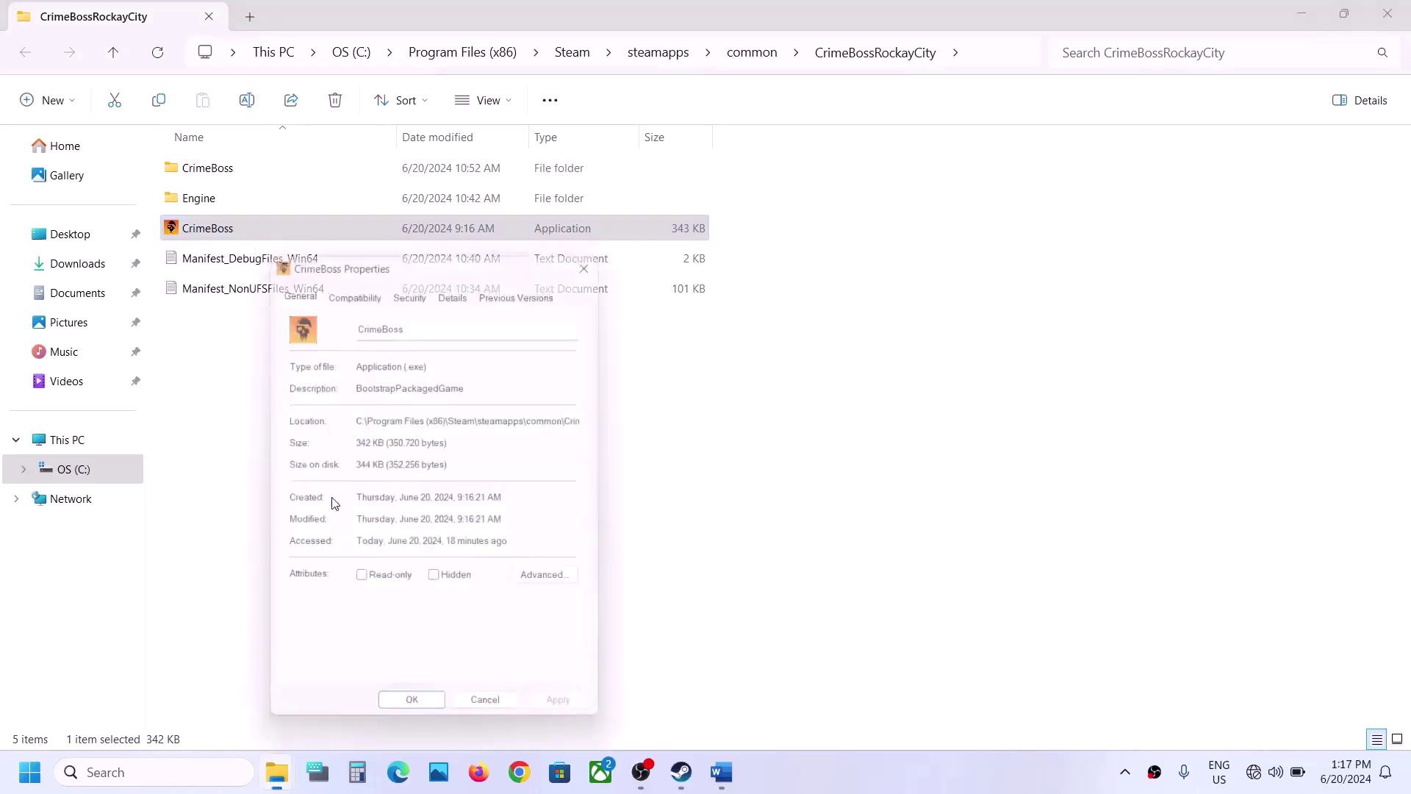
click(350, 288)
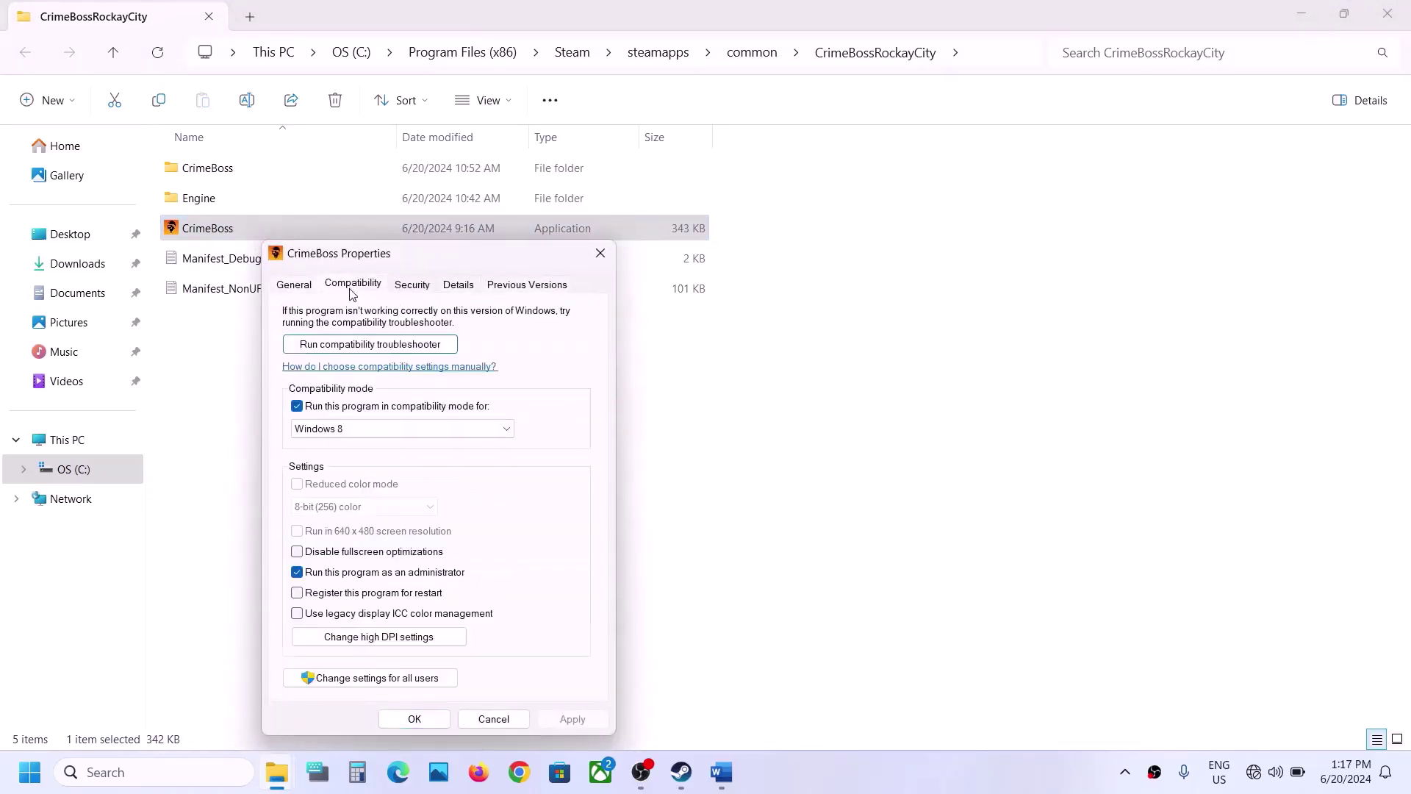
click(358, 429)
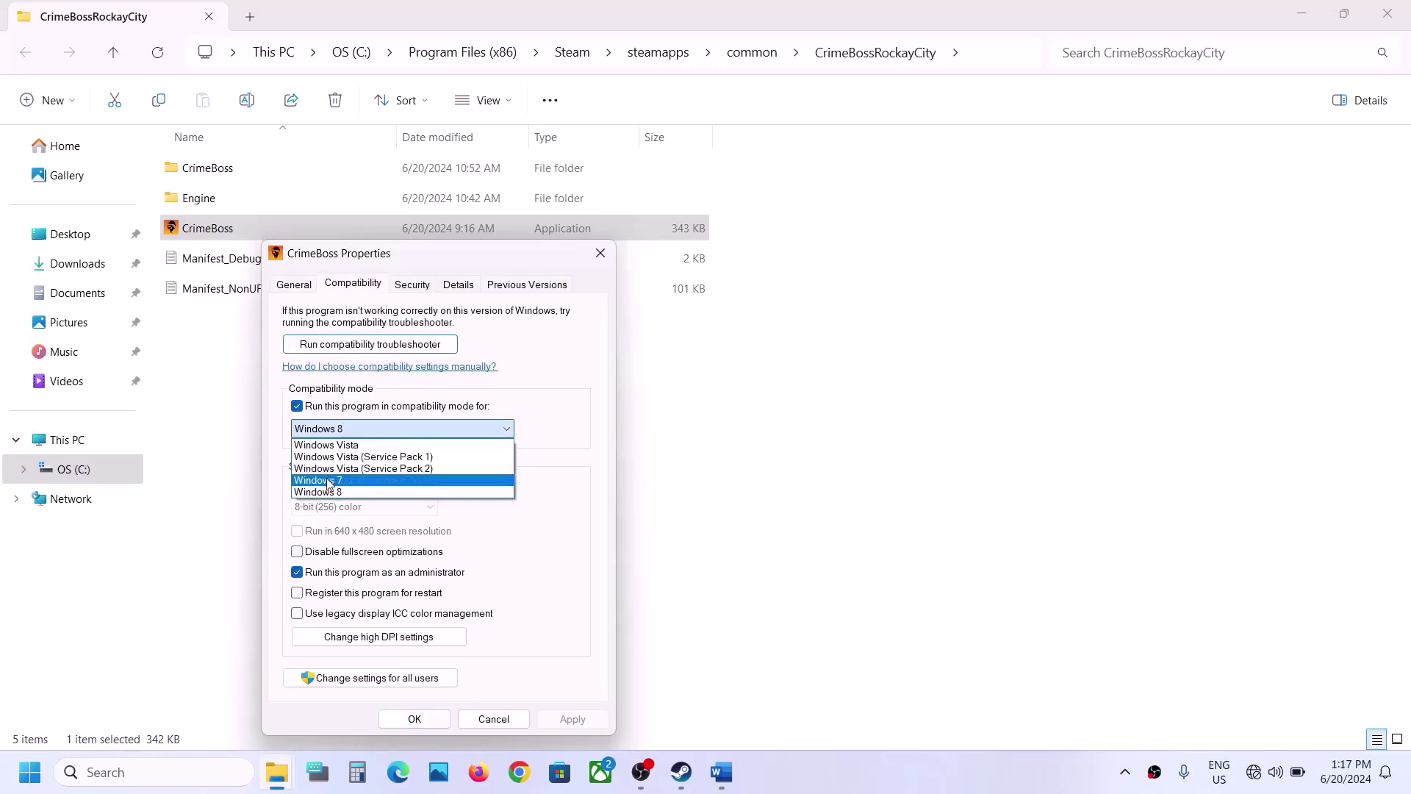
click(328, 481)
click(565, 720)
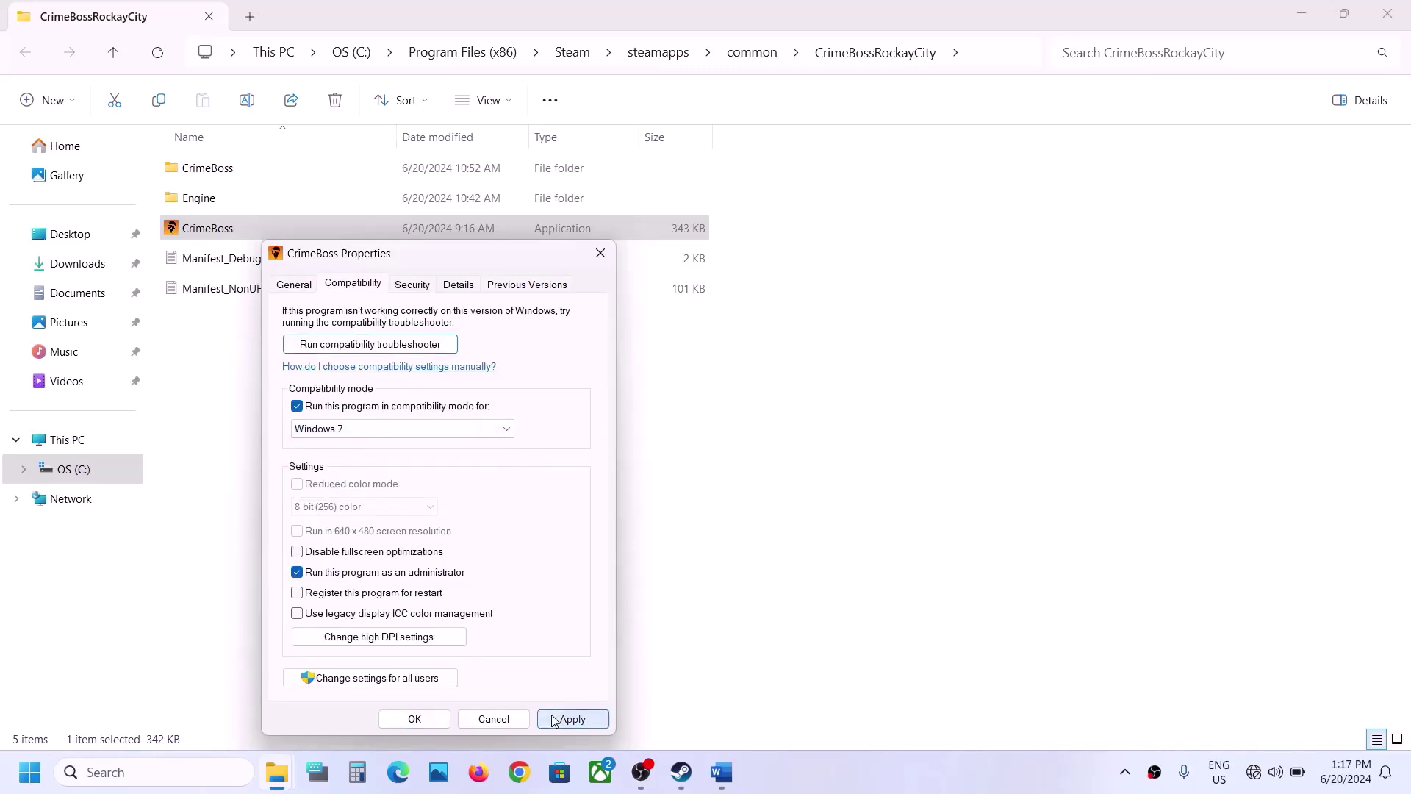
click(403, 718)
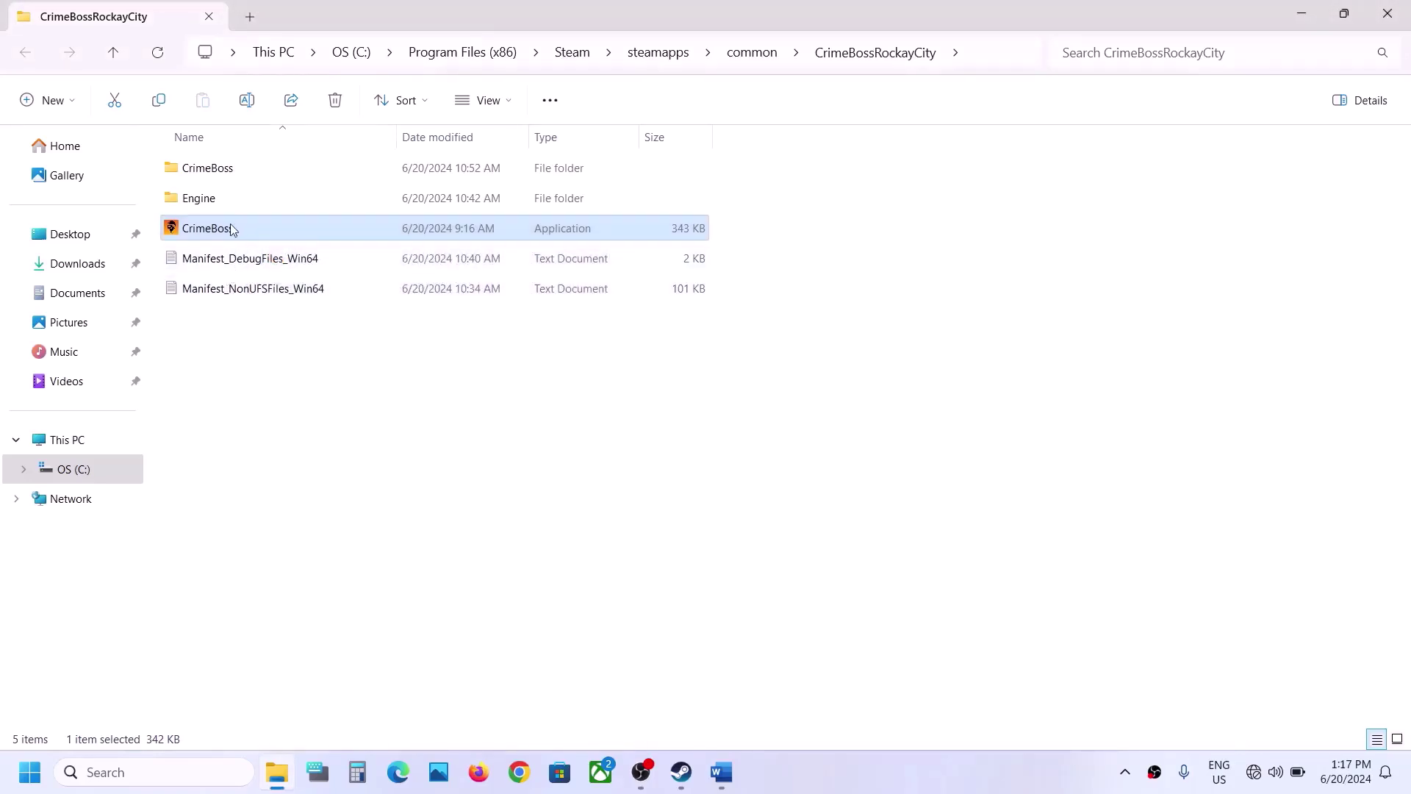
Disable fullscreen optimizations for the CrimeBoss application in its compatibility properties and save the change.
right_click(231, 230)
click(314, 489)
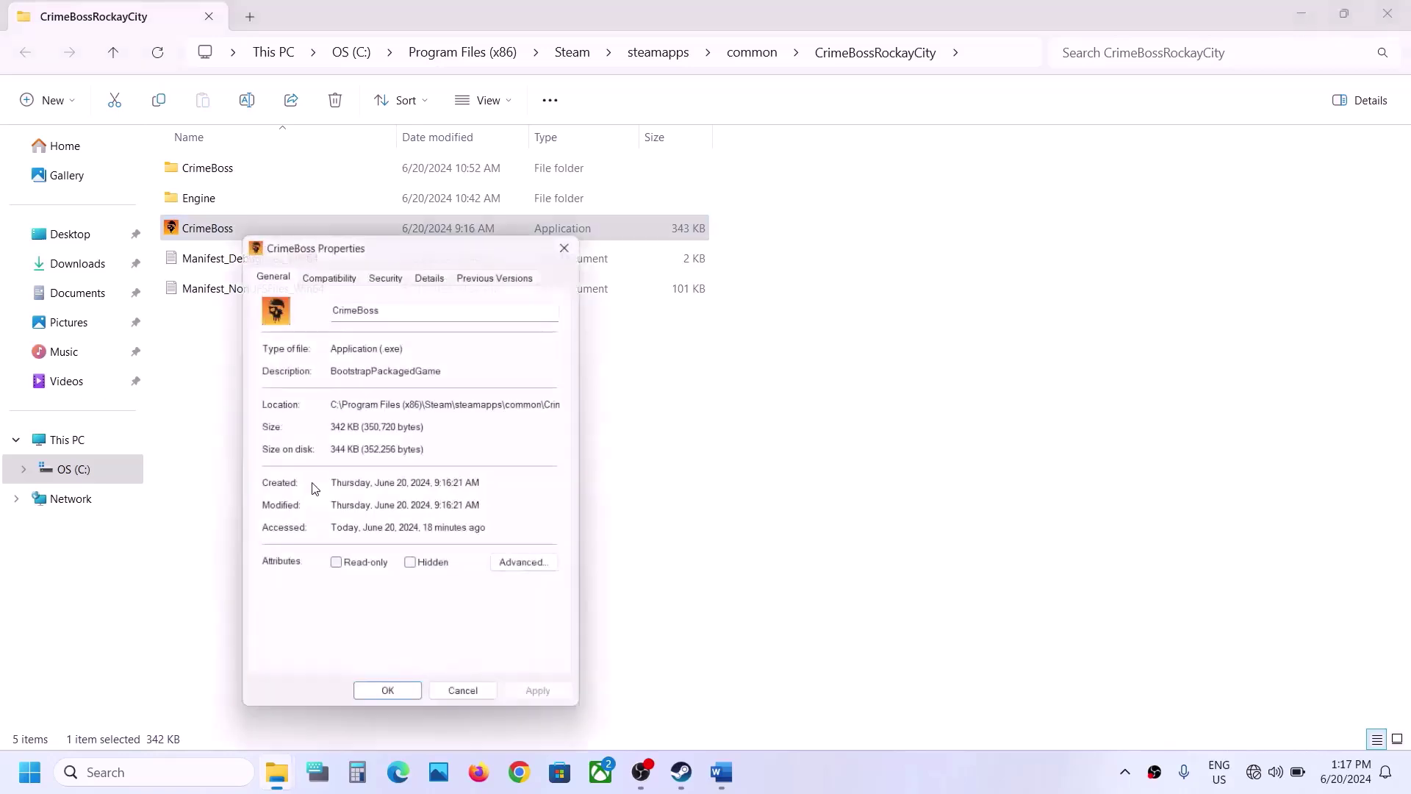
click(328, 269)
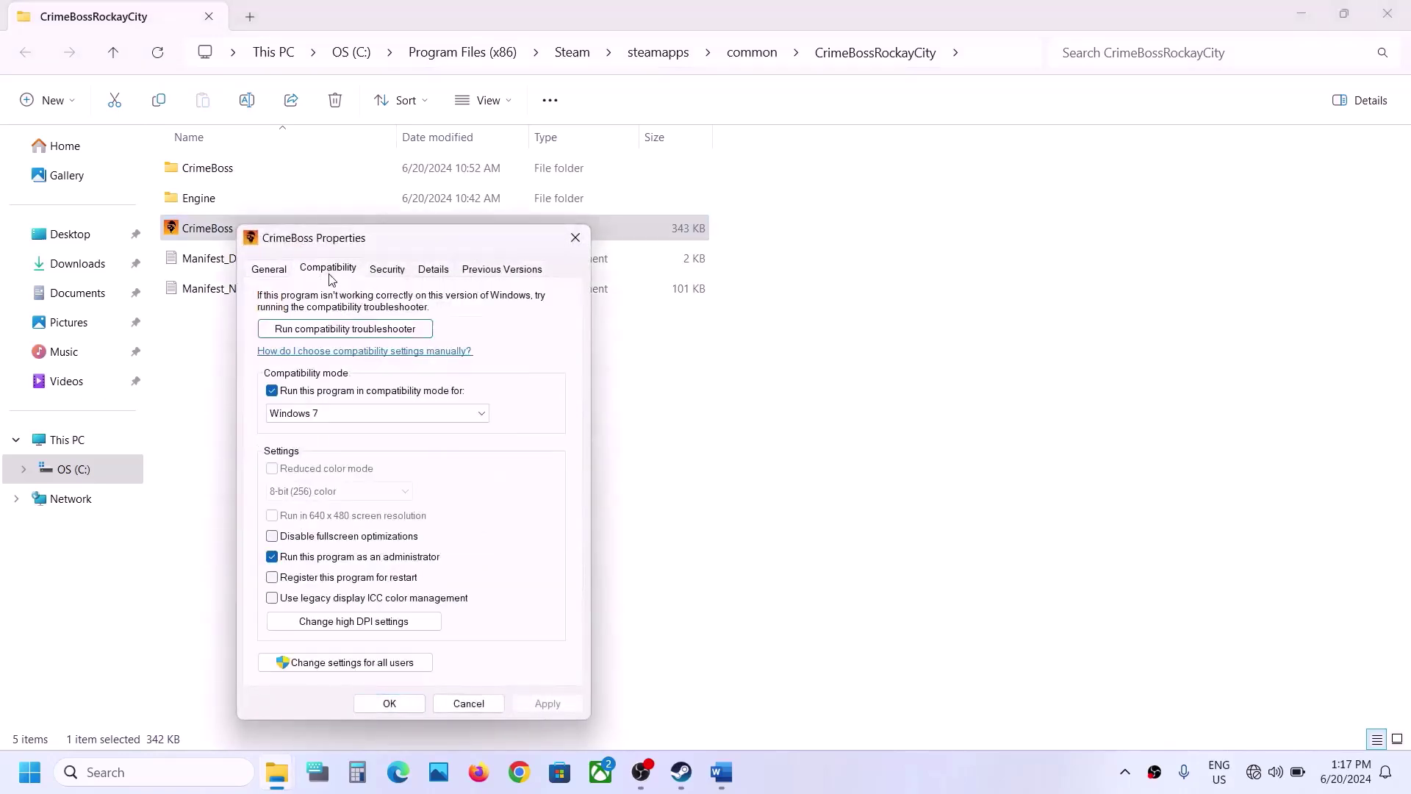
click(272, 536)
click(550, 703)
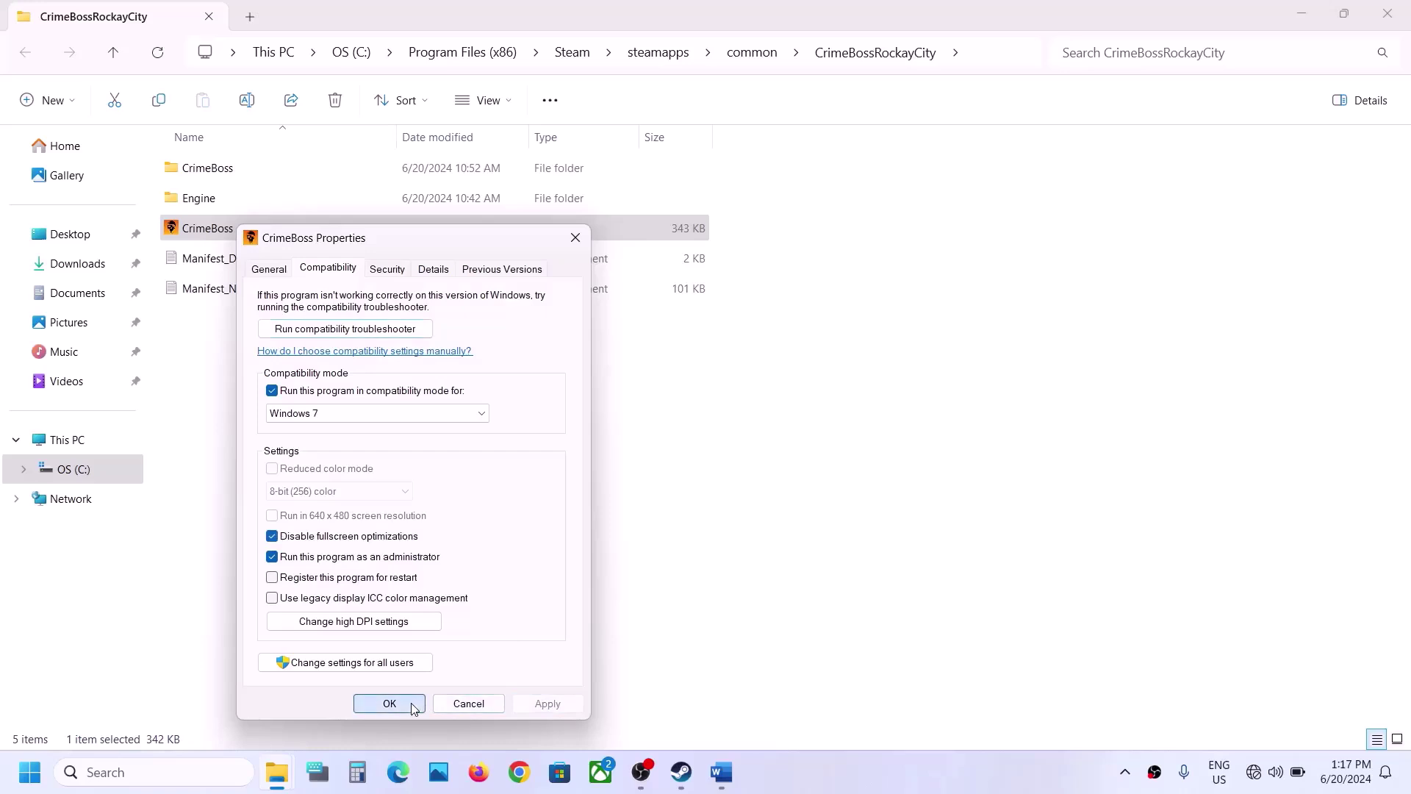
click(389, 704)
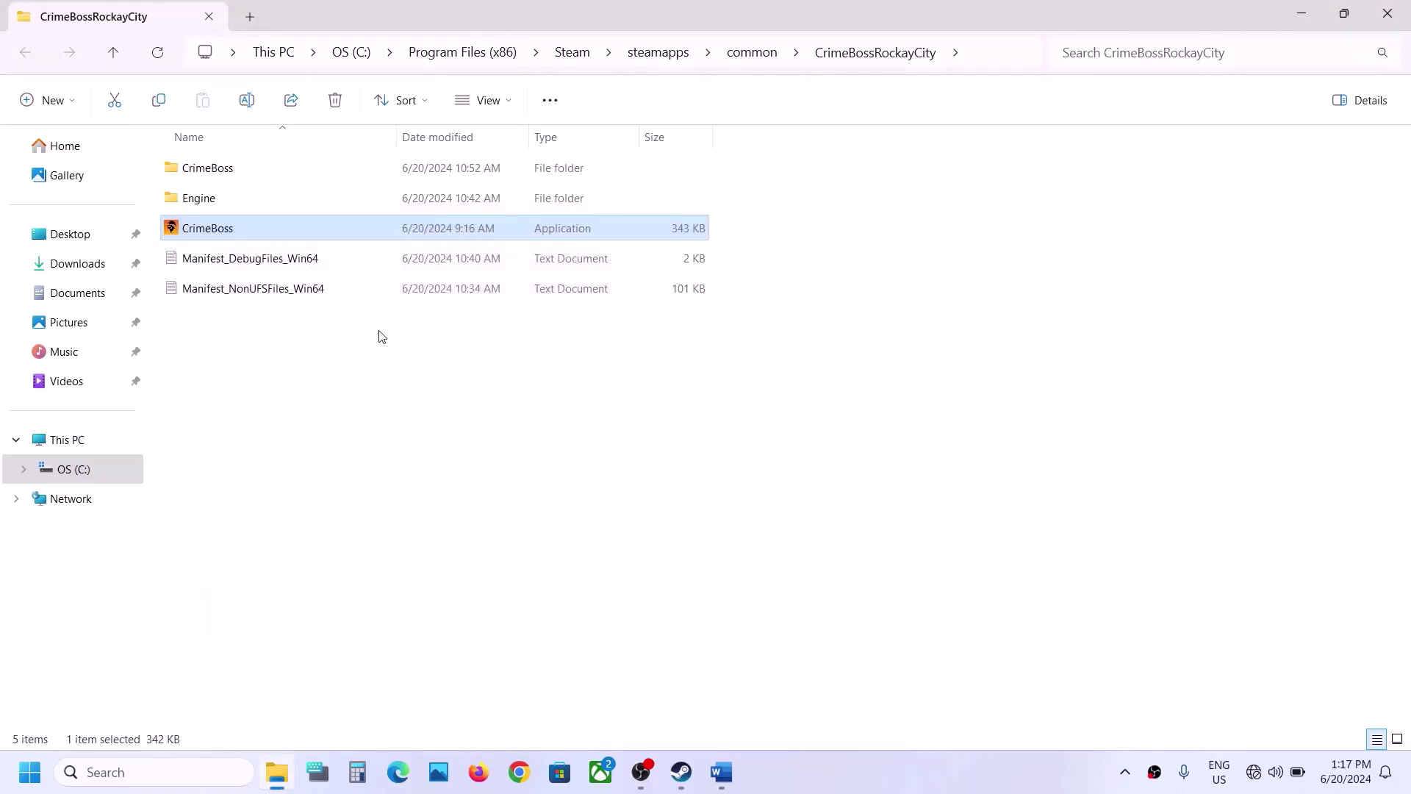
Open the Win64 folder inside the CrimeBoss folder's Binaries subfolder.
click(229, 177)
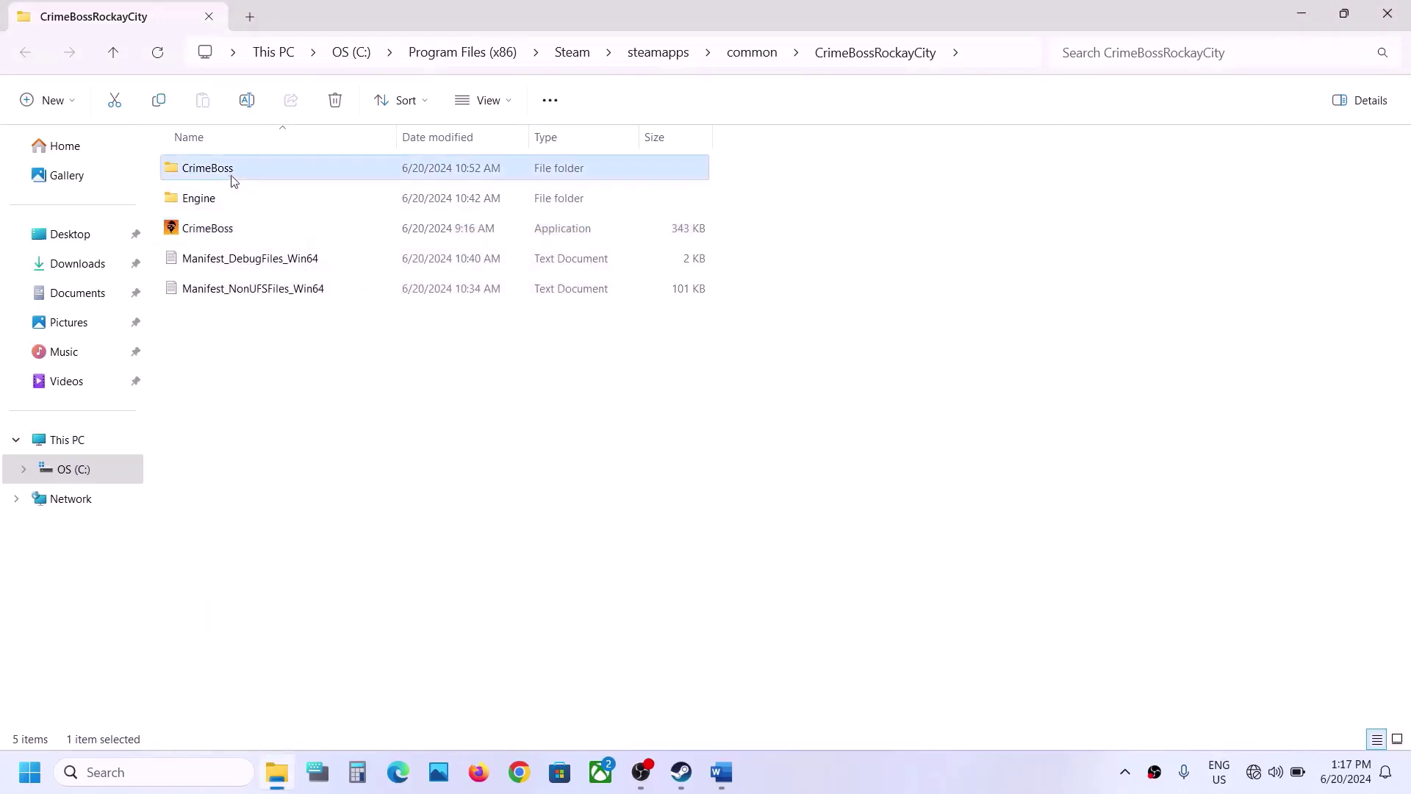
double_click(237, 179)
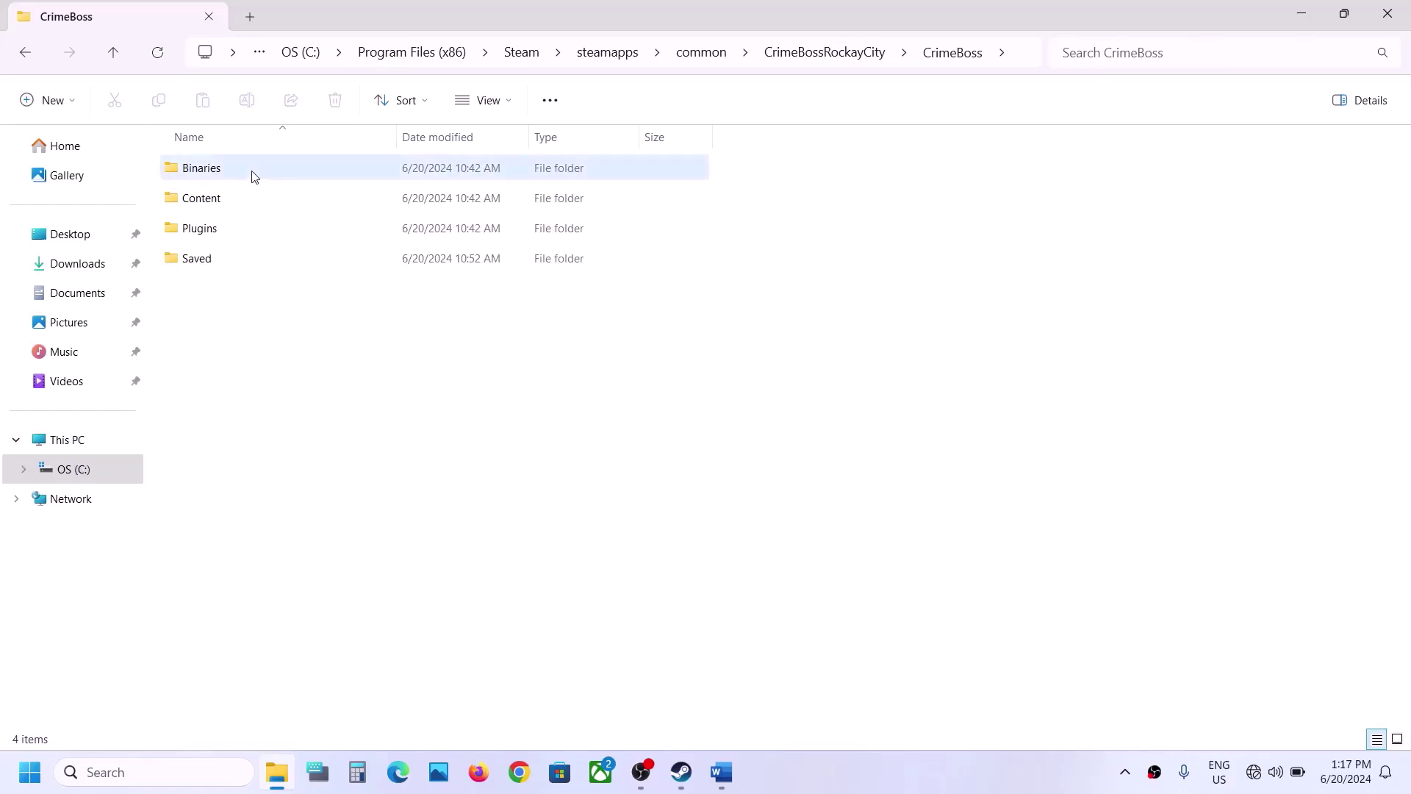
double_click(254, 176)
double_click(254, 176)
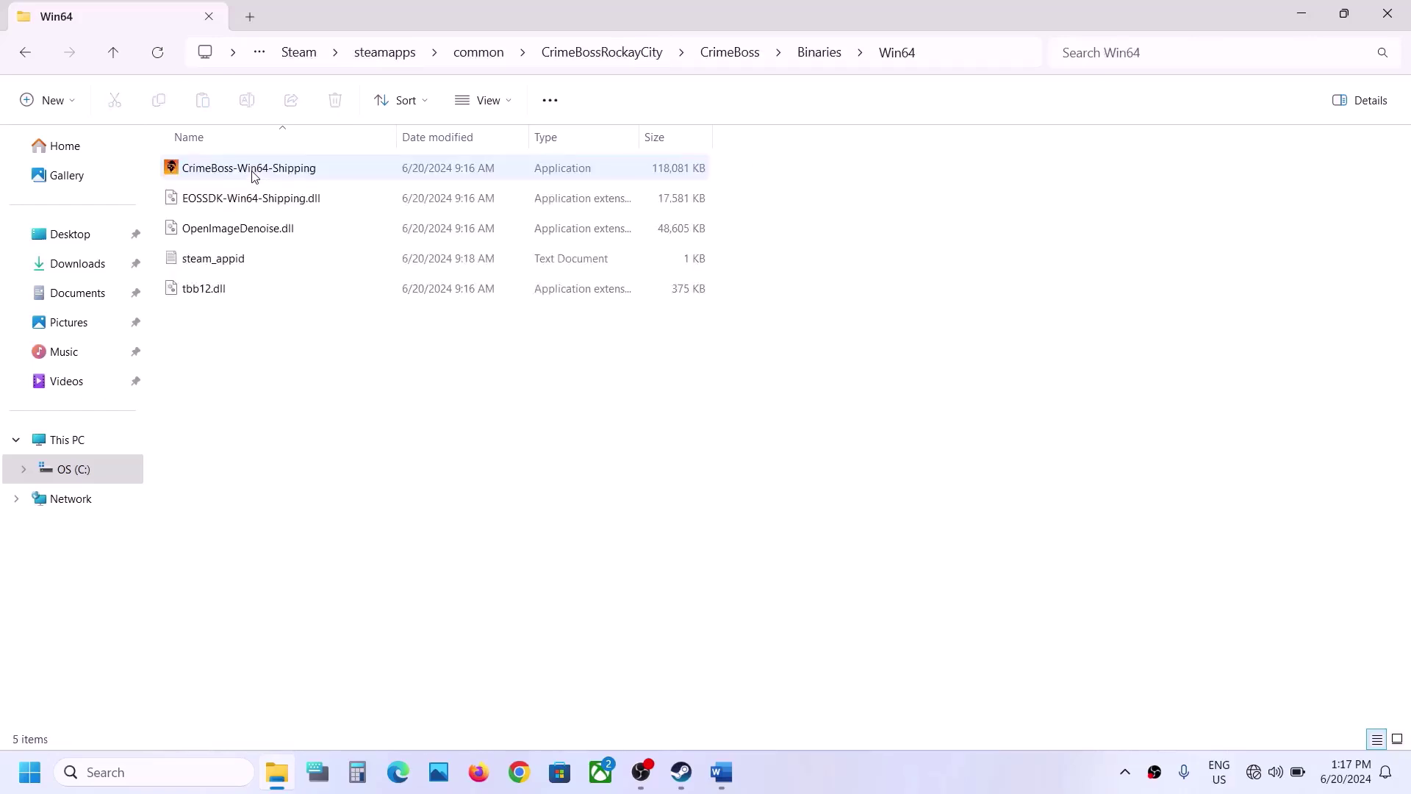
Set the CrimeBoss-Win64-Shipping application to run as an administrator in its compatibility properties and apply the change.
click(319, 175)
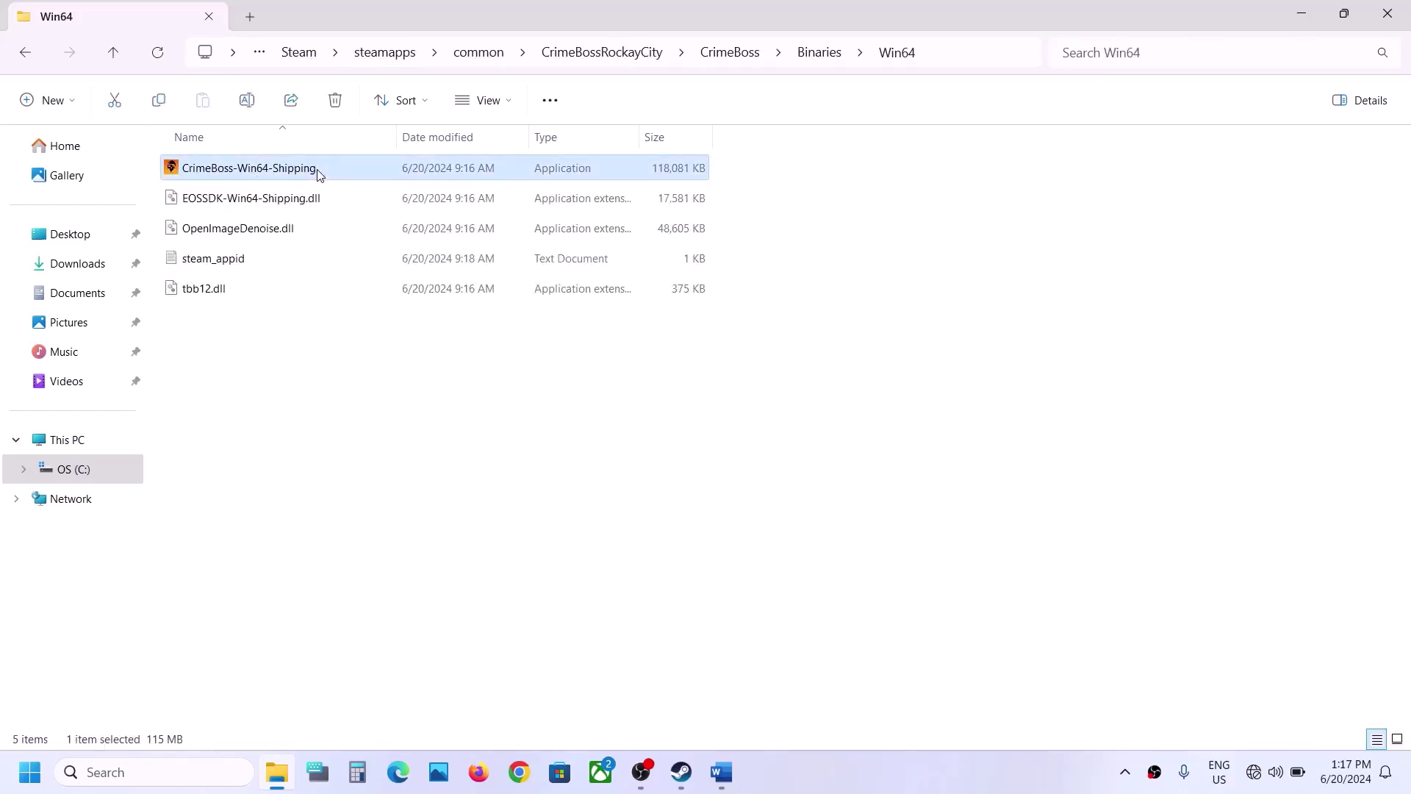
right_click(320, 175)
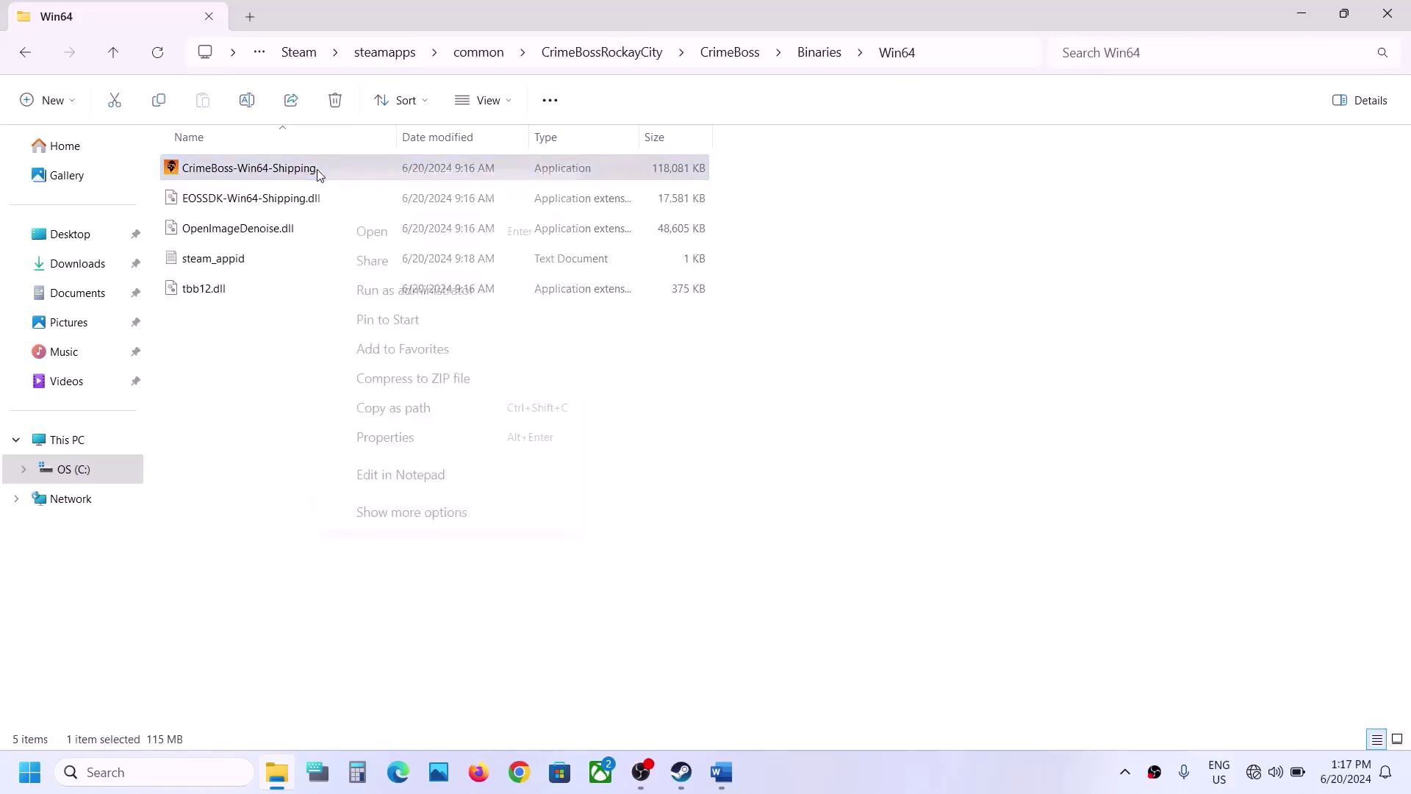
click(383, 437)
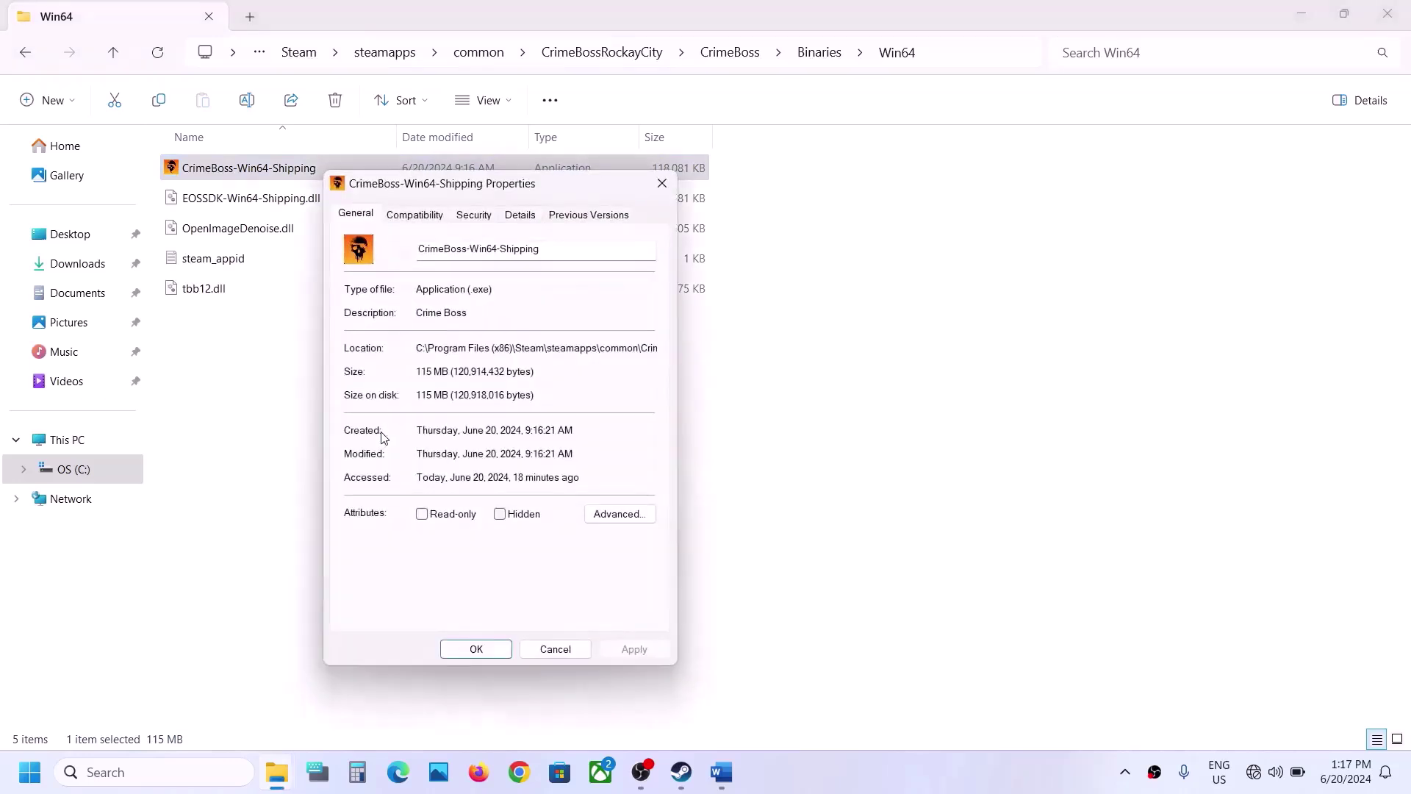
click(416, 214)
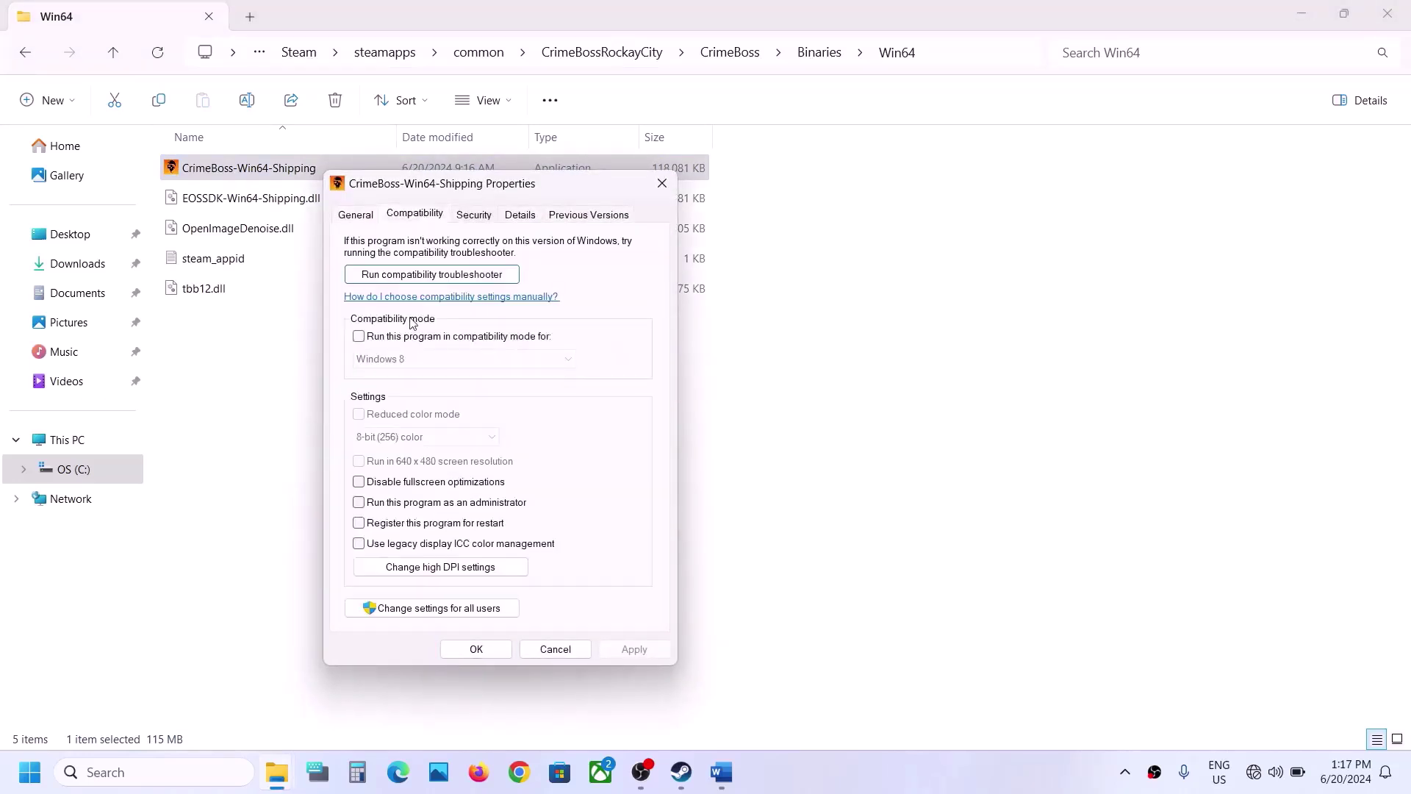
click(360, 504)
click(634, 650)
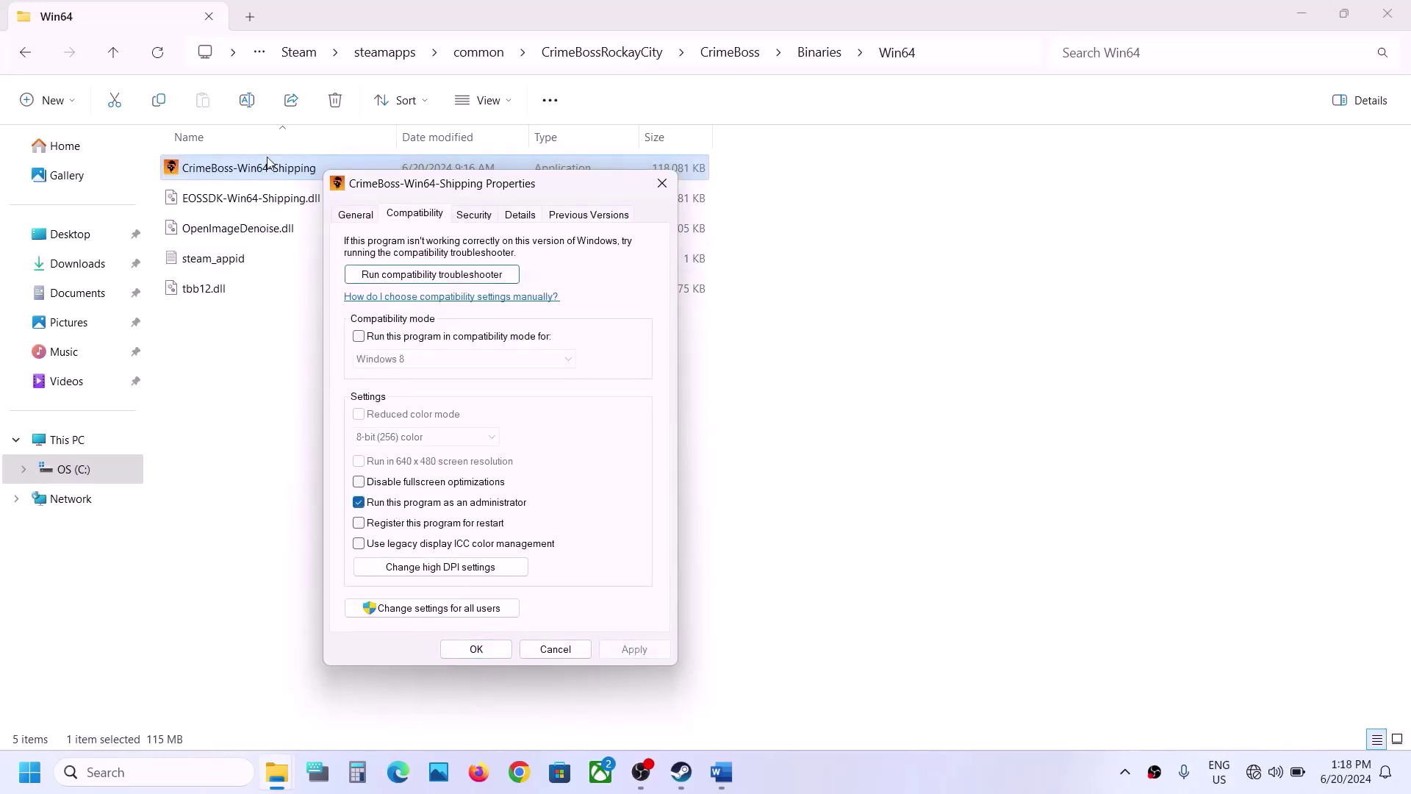
Enable compatibility mode for CrimeBoss-Win64-Shipping, applying it with Windows 8 and with Windows 7.
click(359, 337)
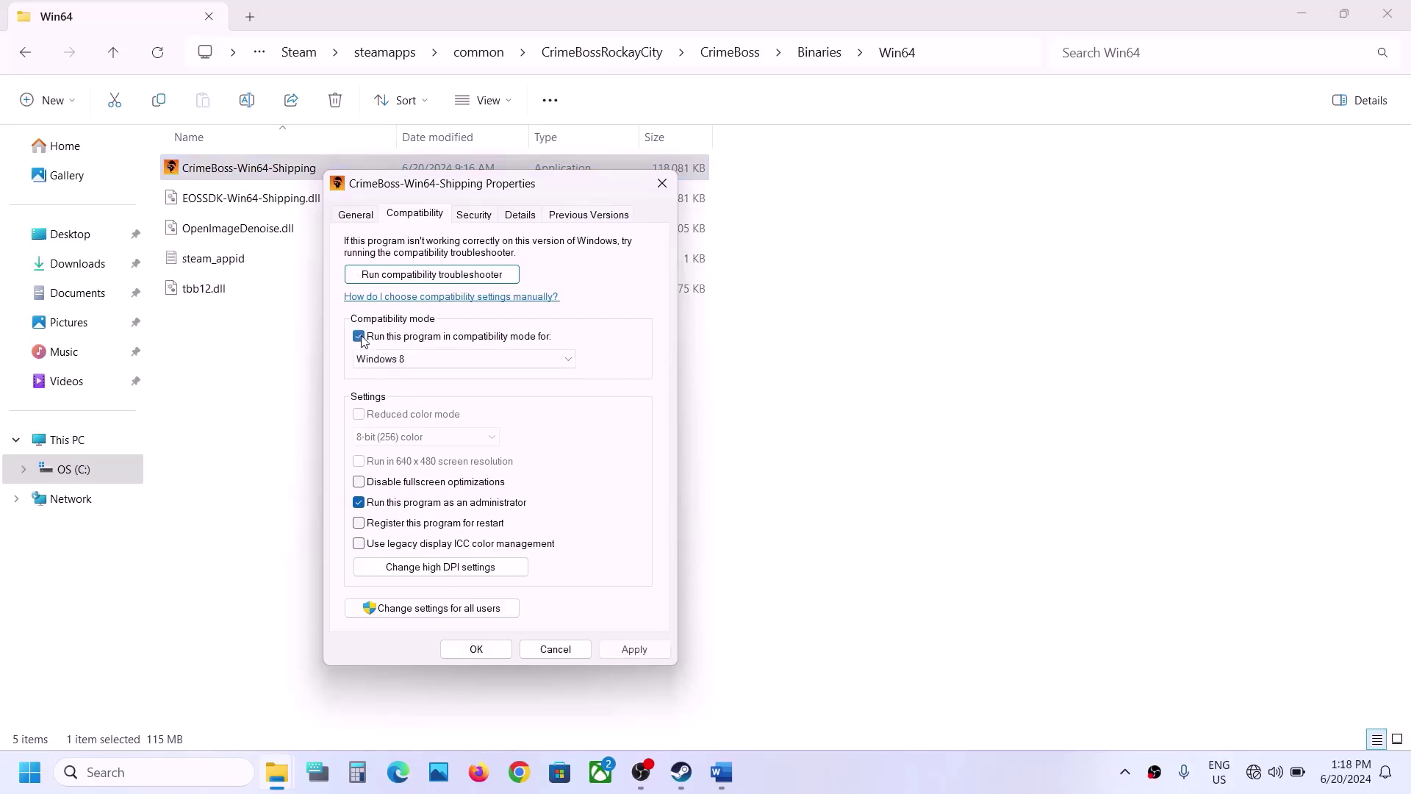
click(634, 649)
click(474, 358)
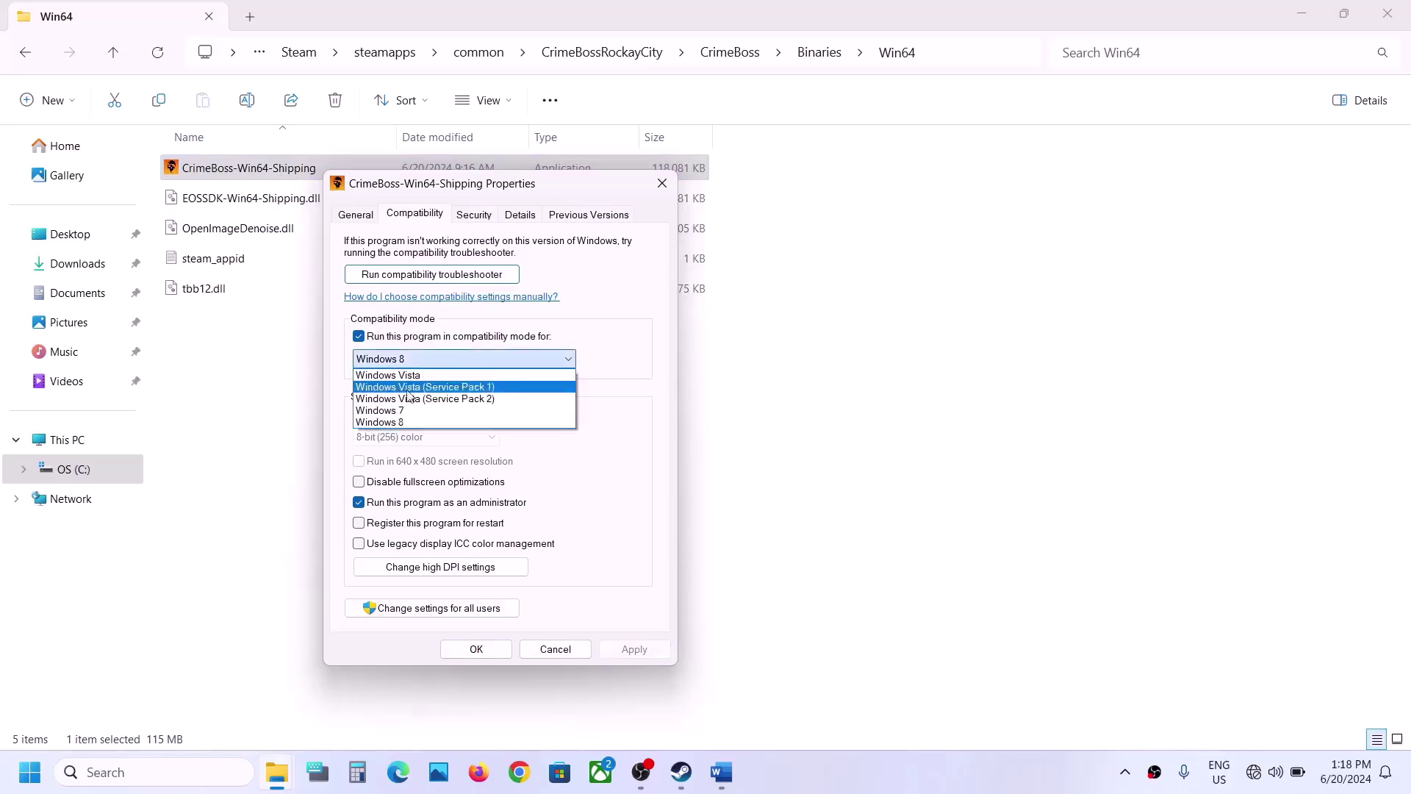
click(397, 412)
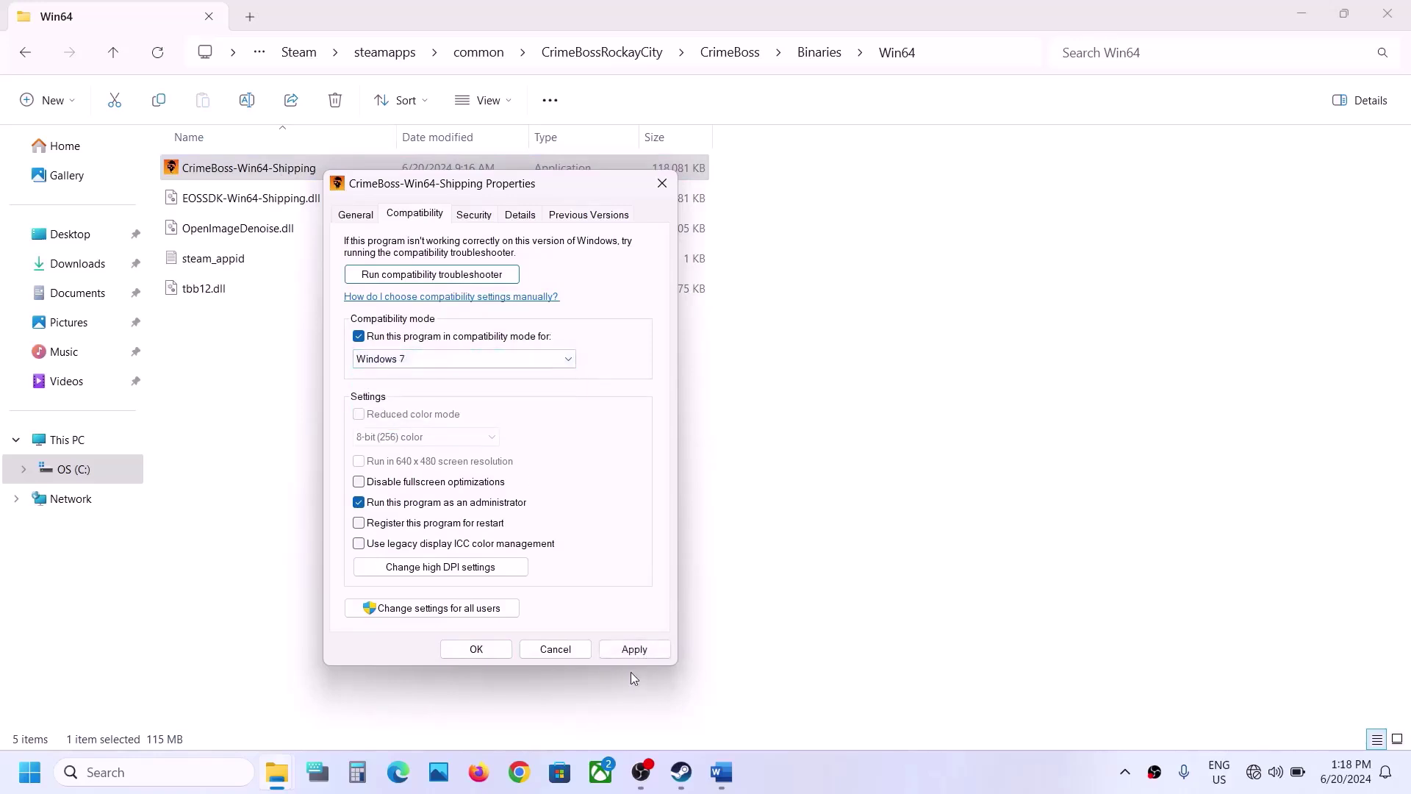
click(632, 651)
Turn off compatibility mode for CrimeBoss-Win64-Shipping, disable its fullscreen optimizations, and save the properties.
click(402, 338)
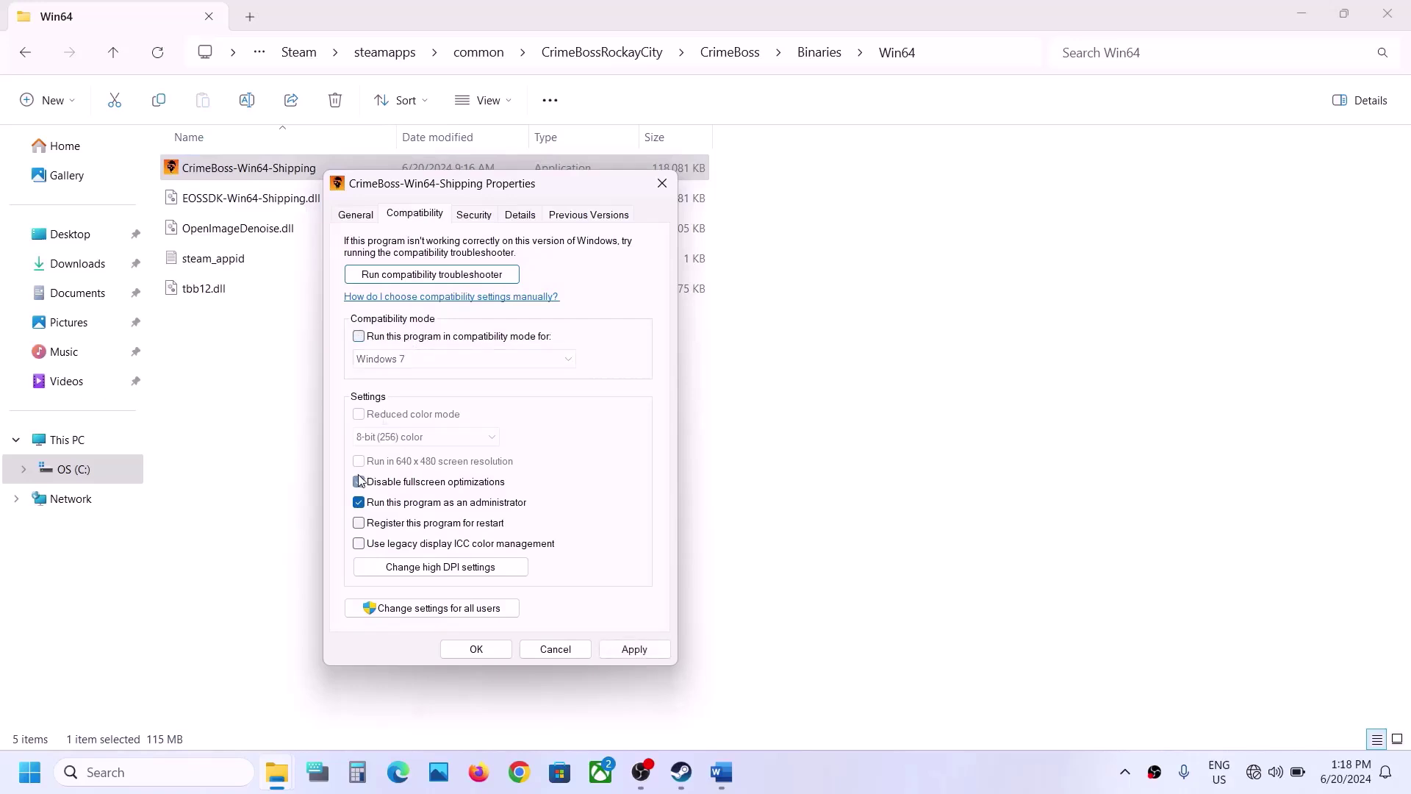
click(360, 482)
click(633, 649)
click(478, 650)
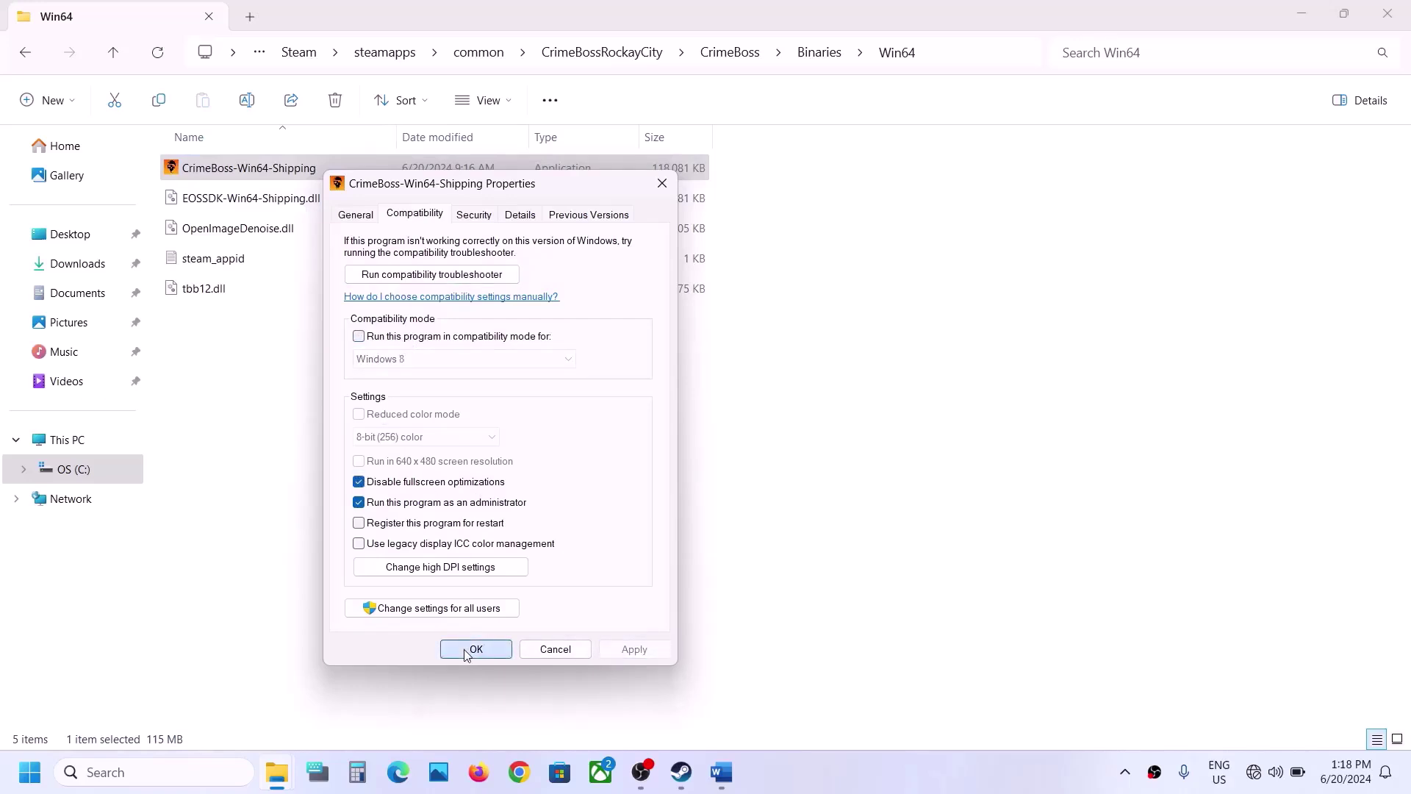
Clear the fullscreen optimizations and administrator options in the CrimeBoss-Win64-Shipping compatibility properties, leave compatibility mode off, and save.
right_click(292, 175)
click(389, 436)
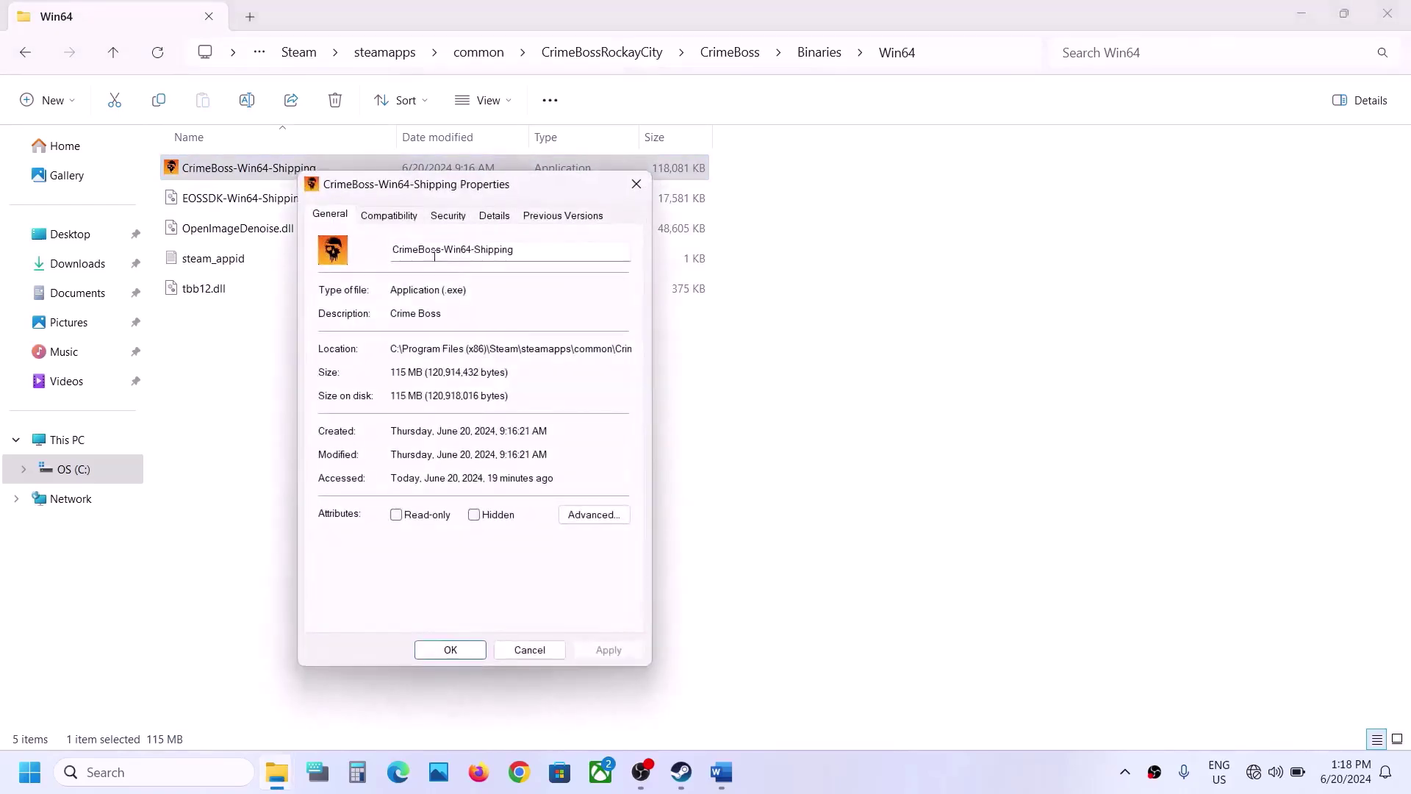
click(394, 219)
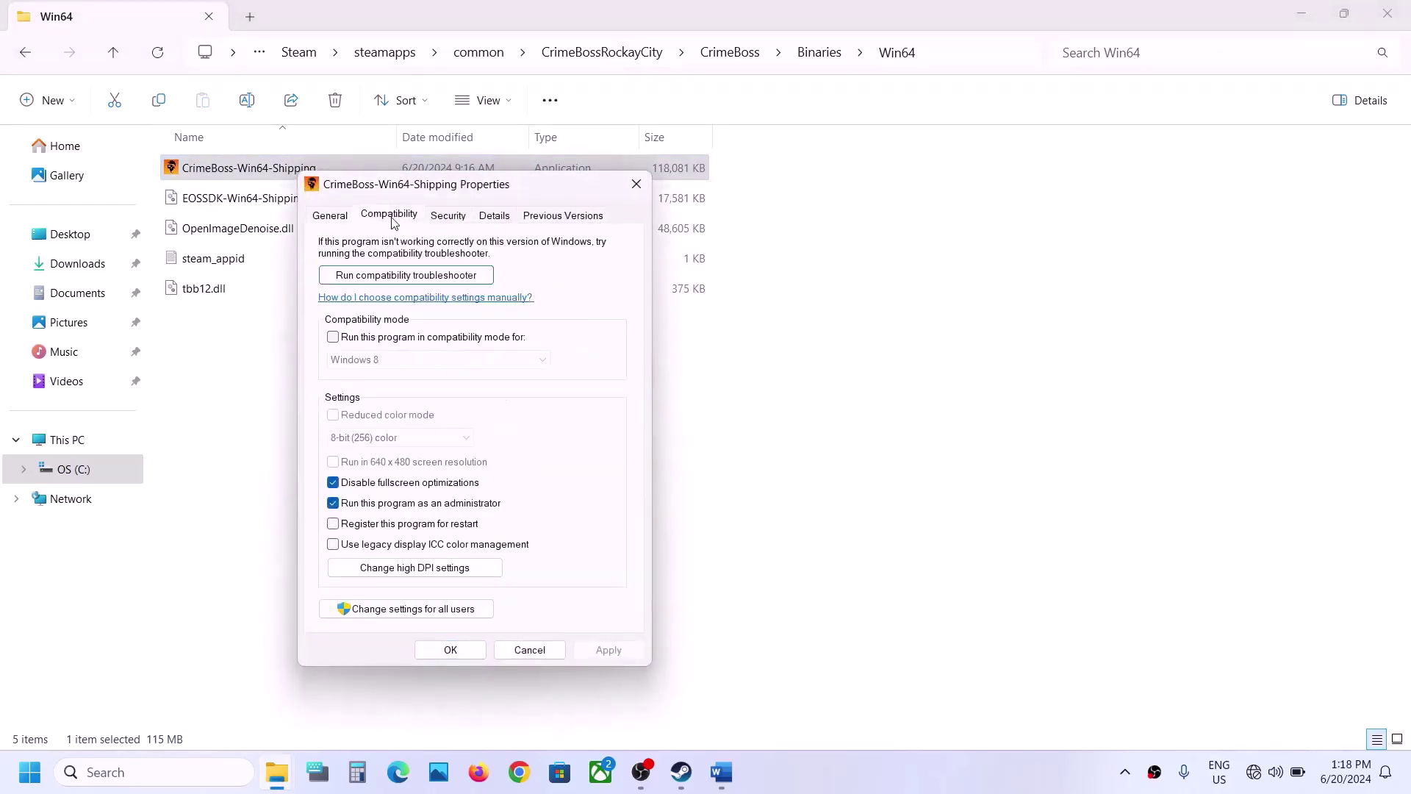
click(334, 337)
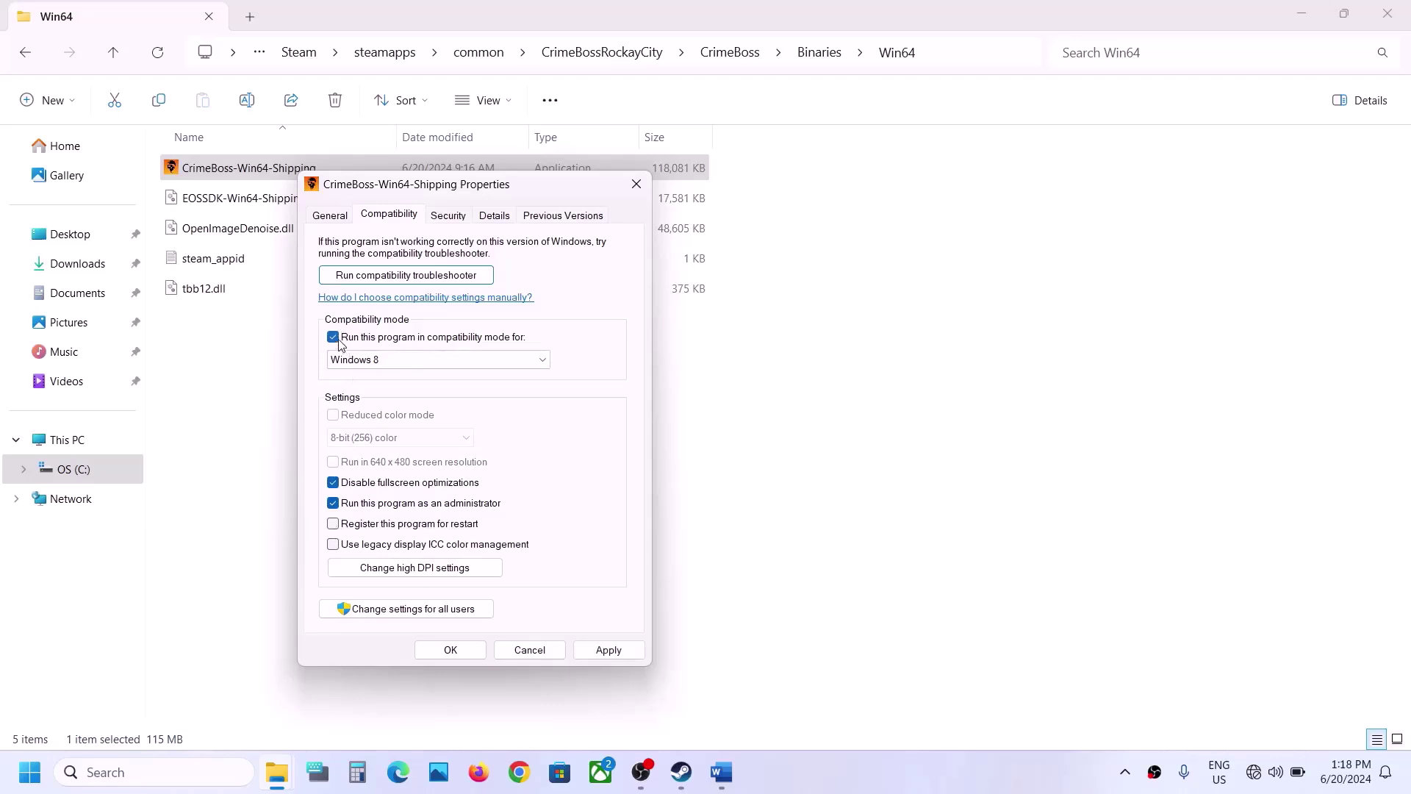
click(334, 338)
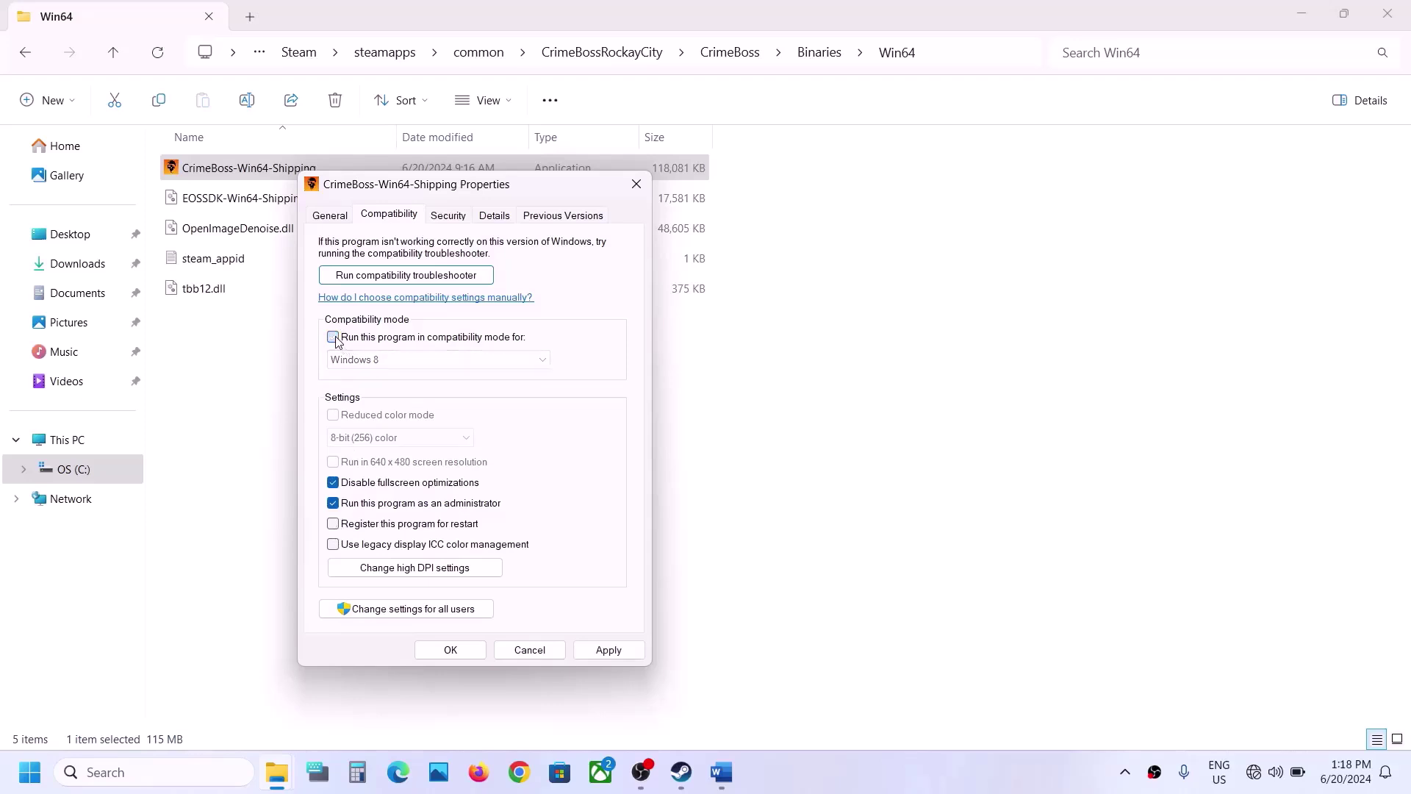
click(332, 505)
click(603, 650)
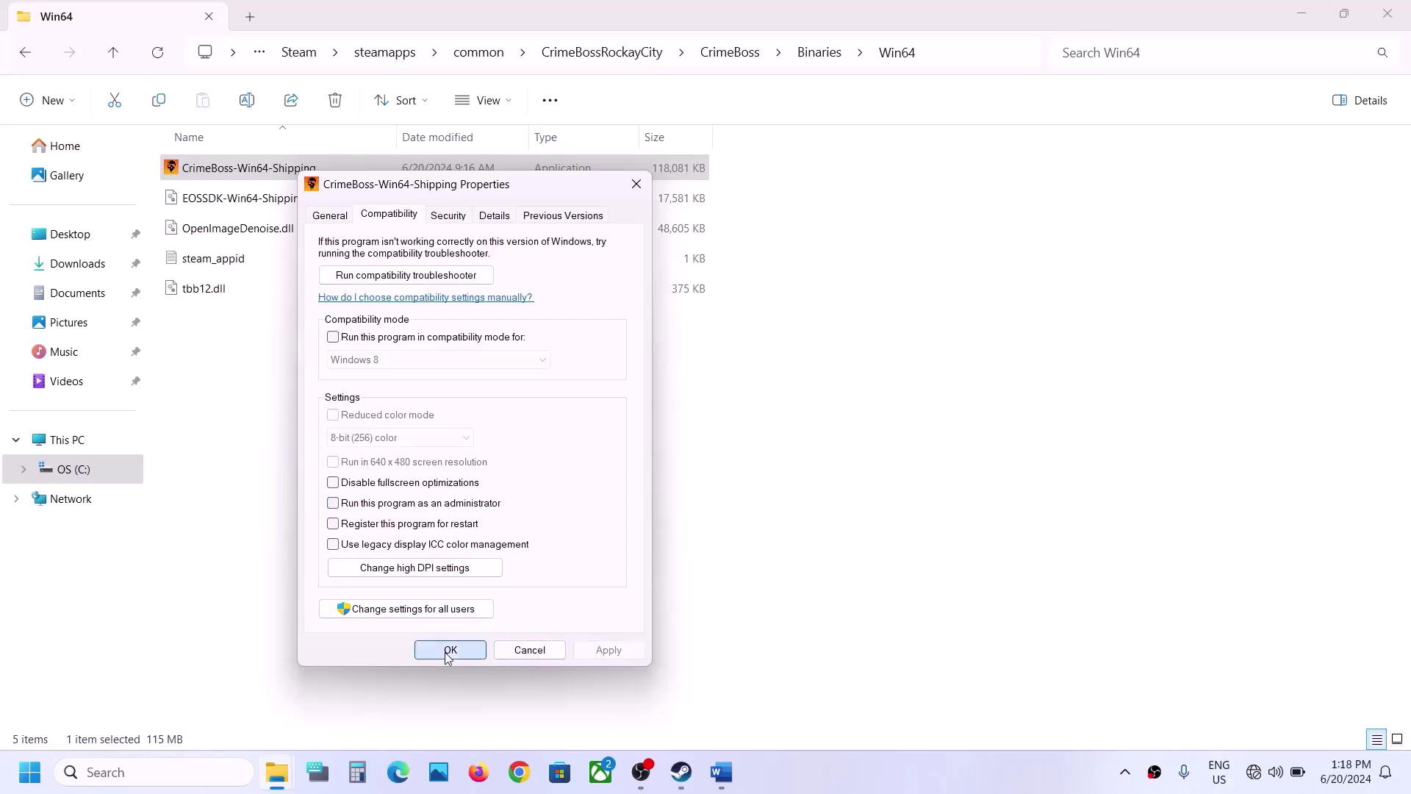
click(451, 651)
Return to the CrimeBossRockayCity folder and clear the compatibility mode, fullscreen optimizations and administrator options of the CrimeBoss application.
click(117, 53)
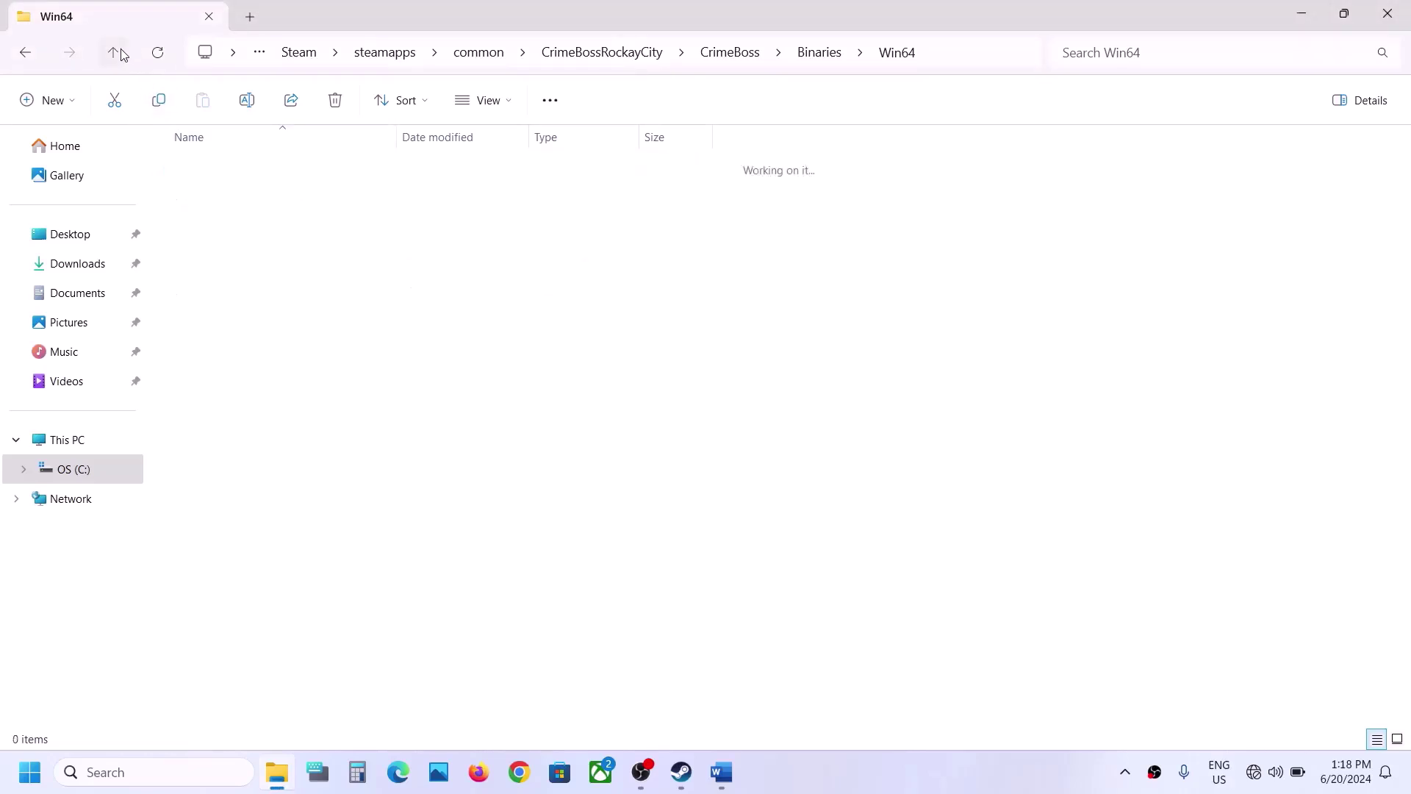
click(116, 53)
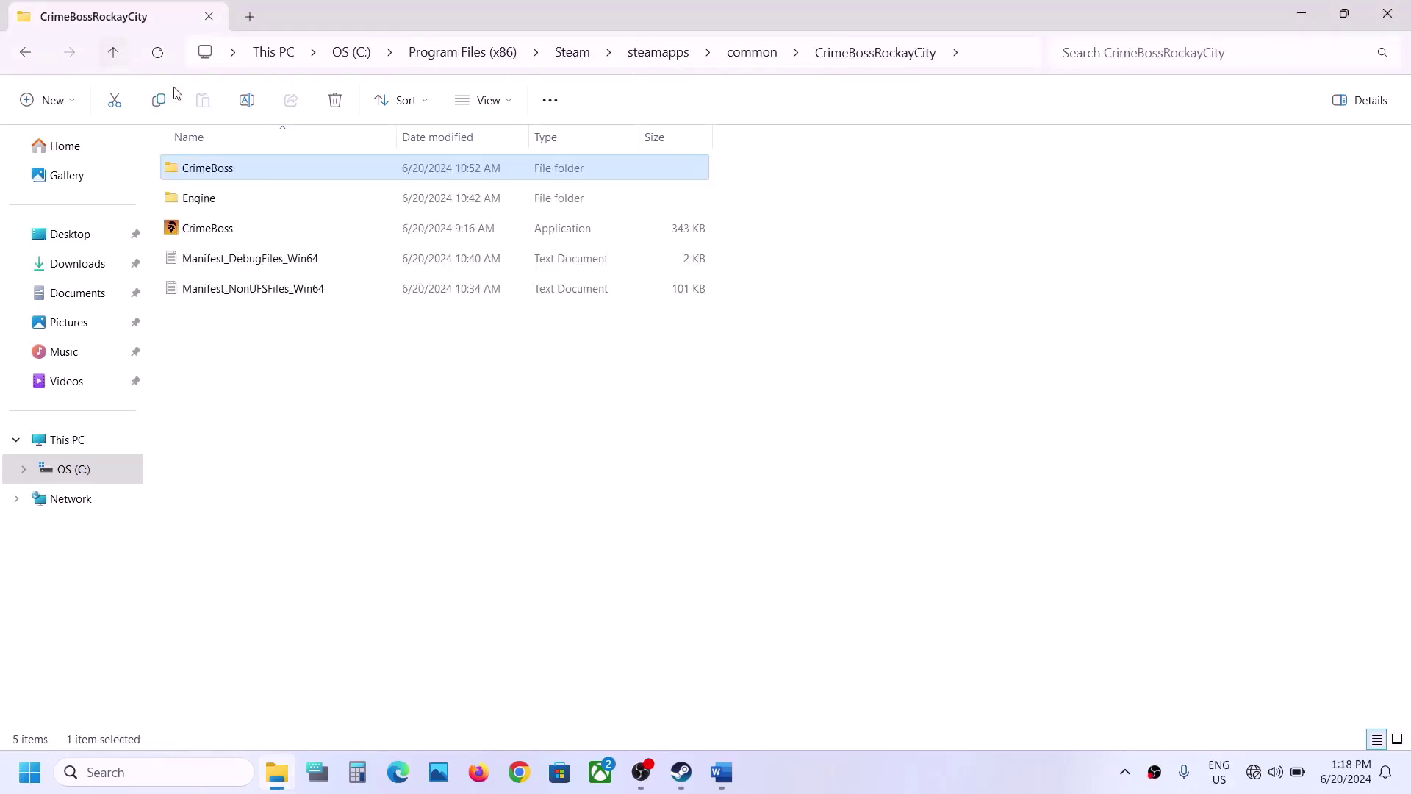
right_click(247, 231)
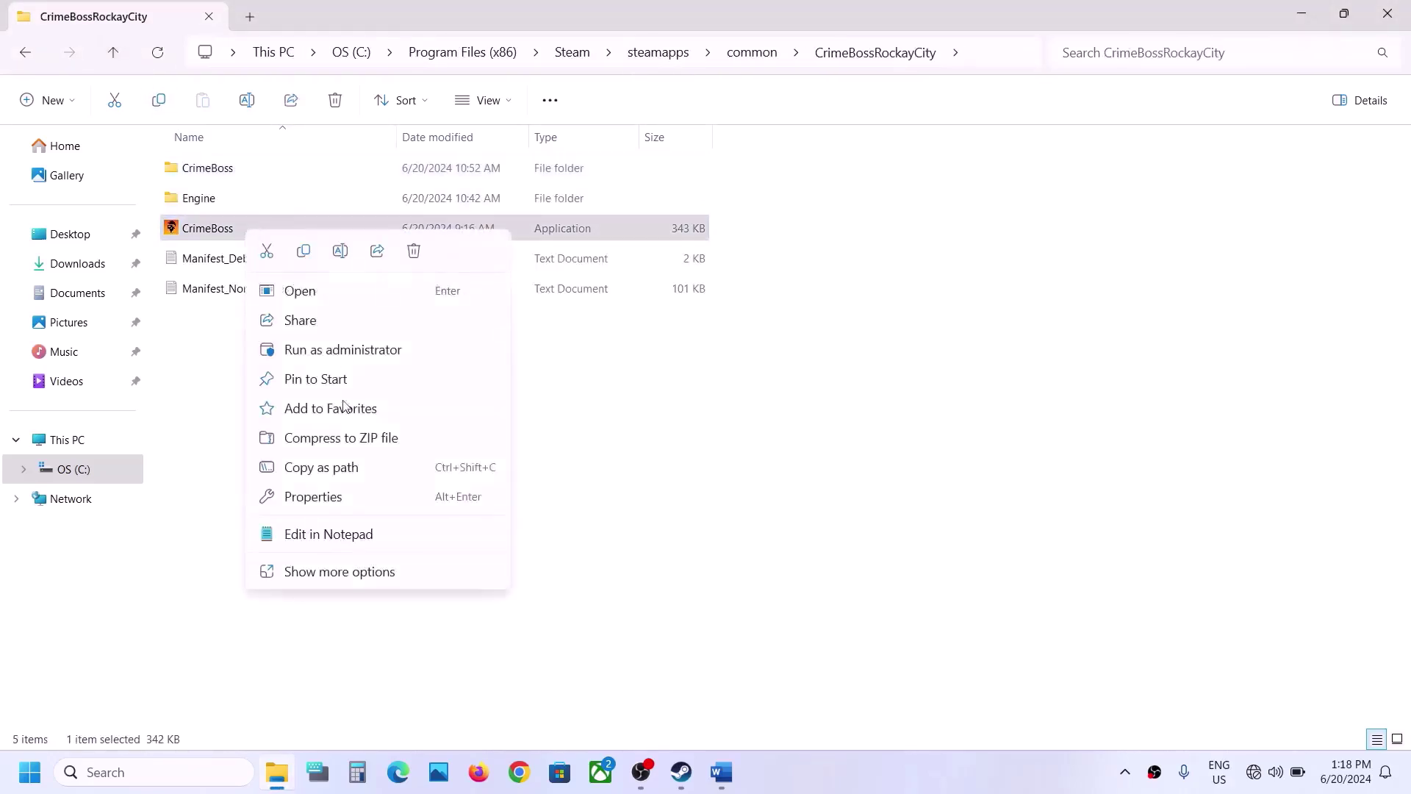
click(309, 496)
click(346, 275)
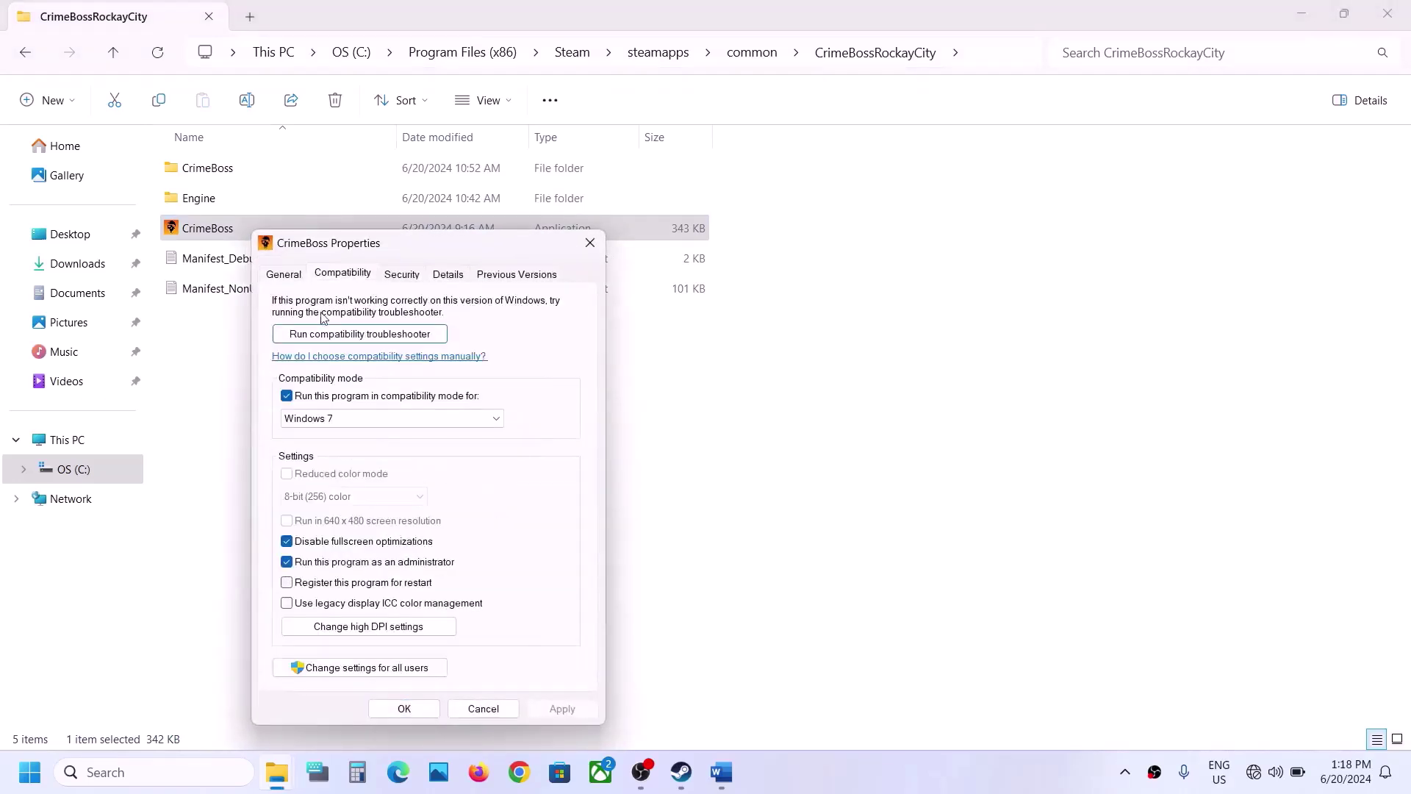
click(287, 397)
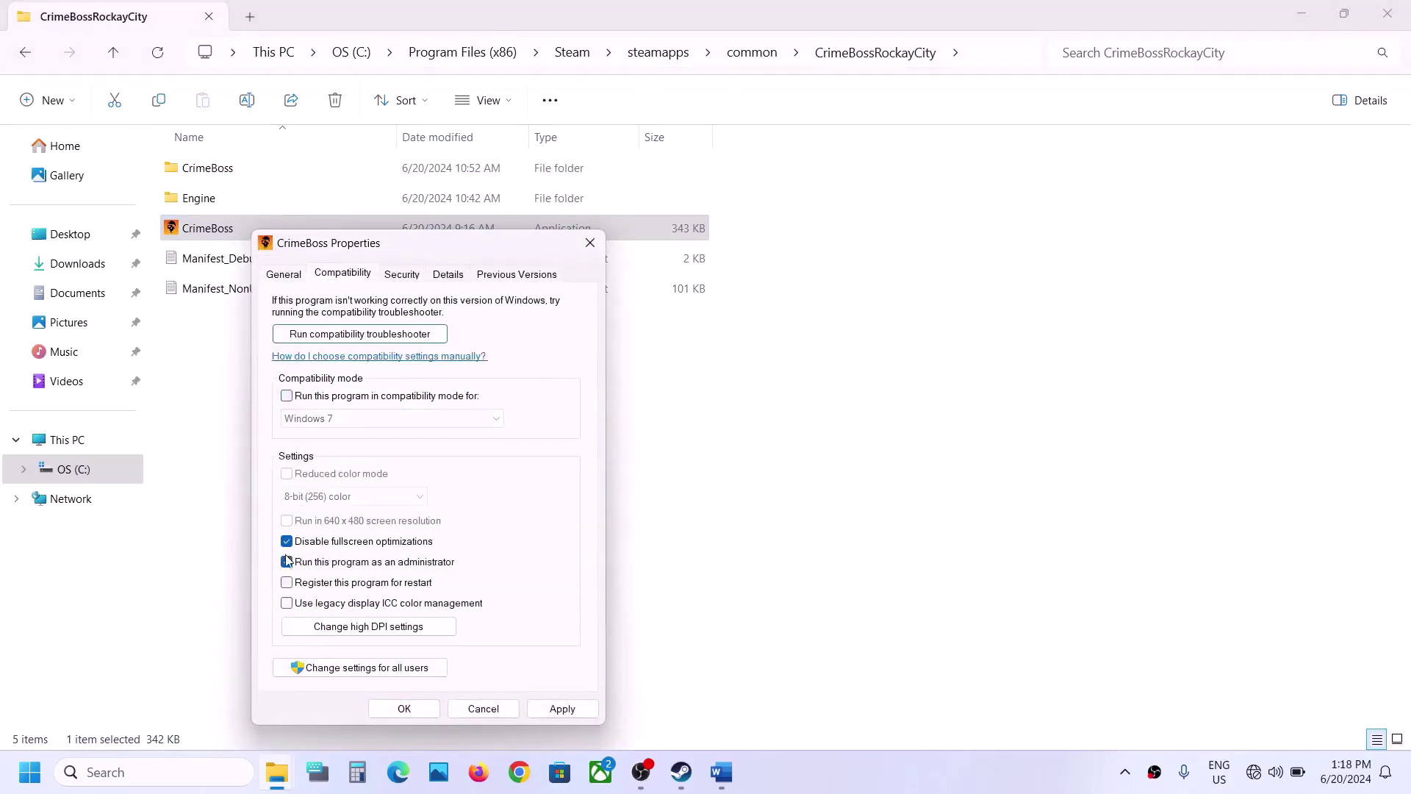
click(287, 562)
click(563, 709)
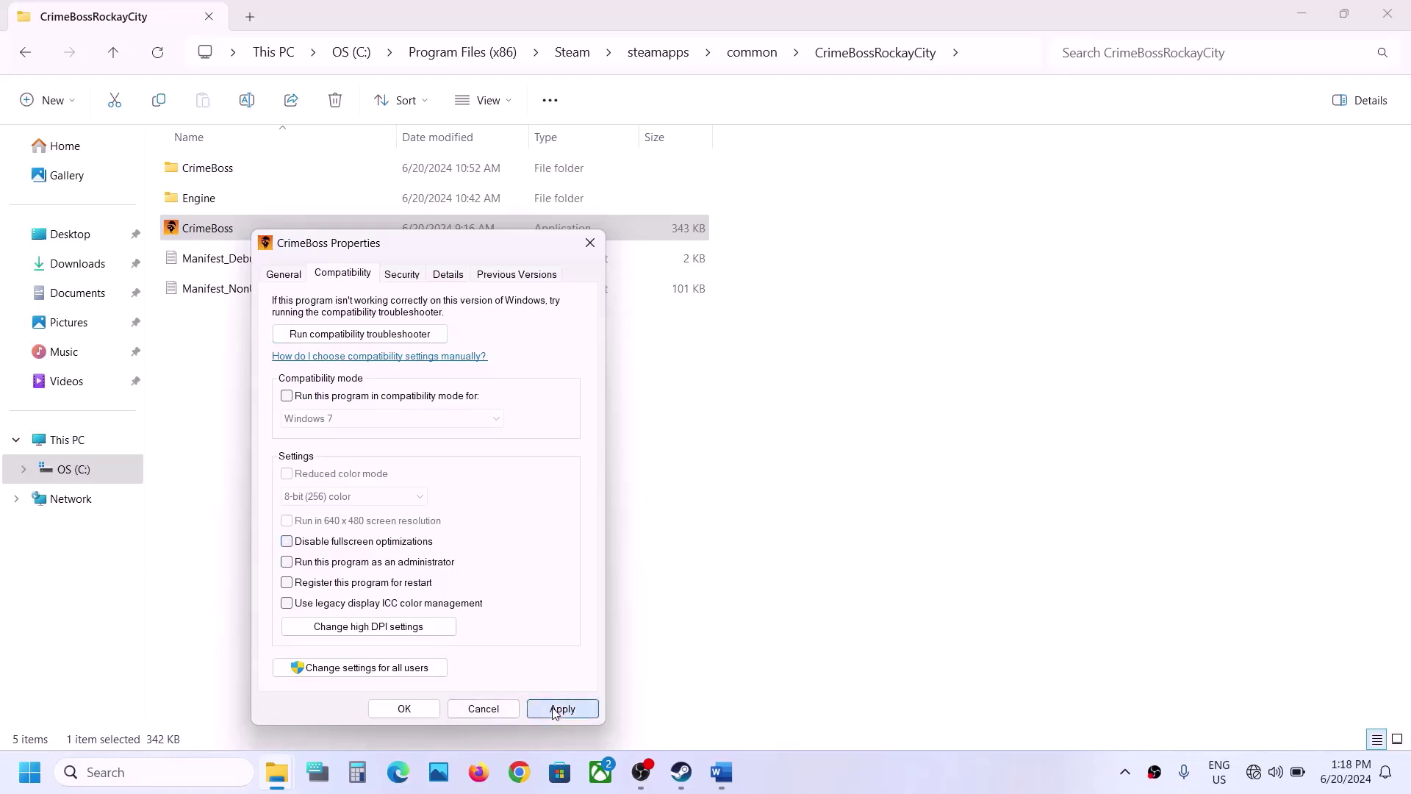
click(405, 709)
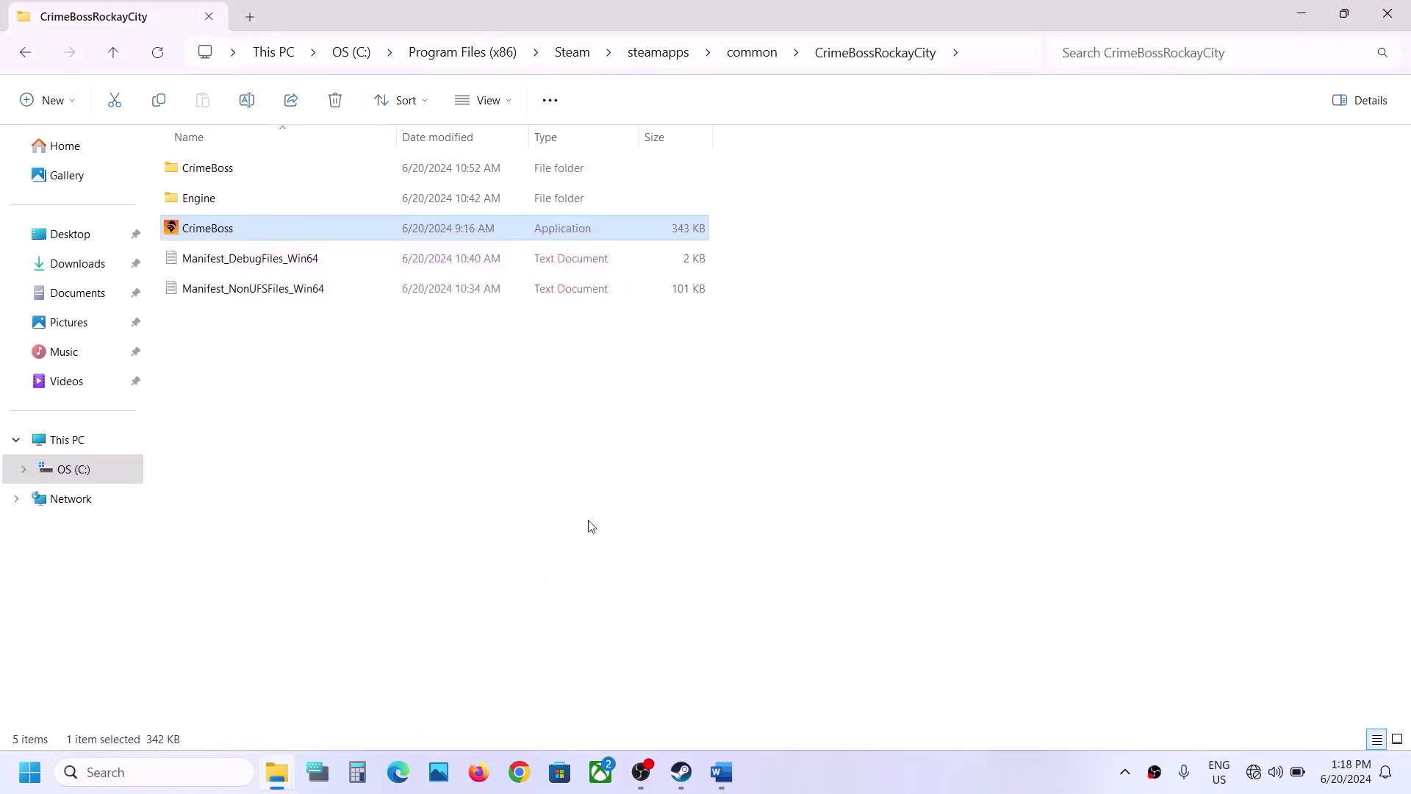
Switch to the Word document and review Step 7 on allowing the game exe through Windows Security or third-party antivirus.
click(739, 781)
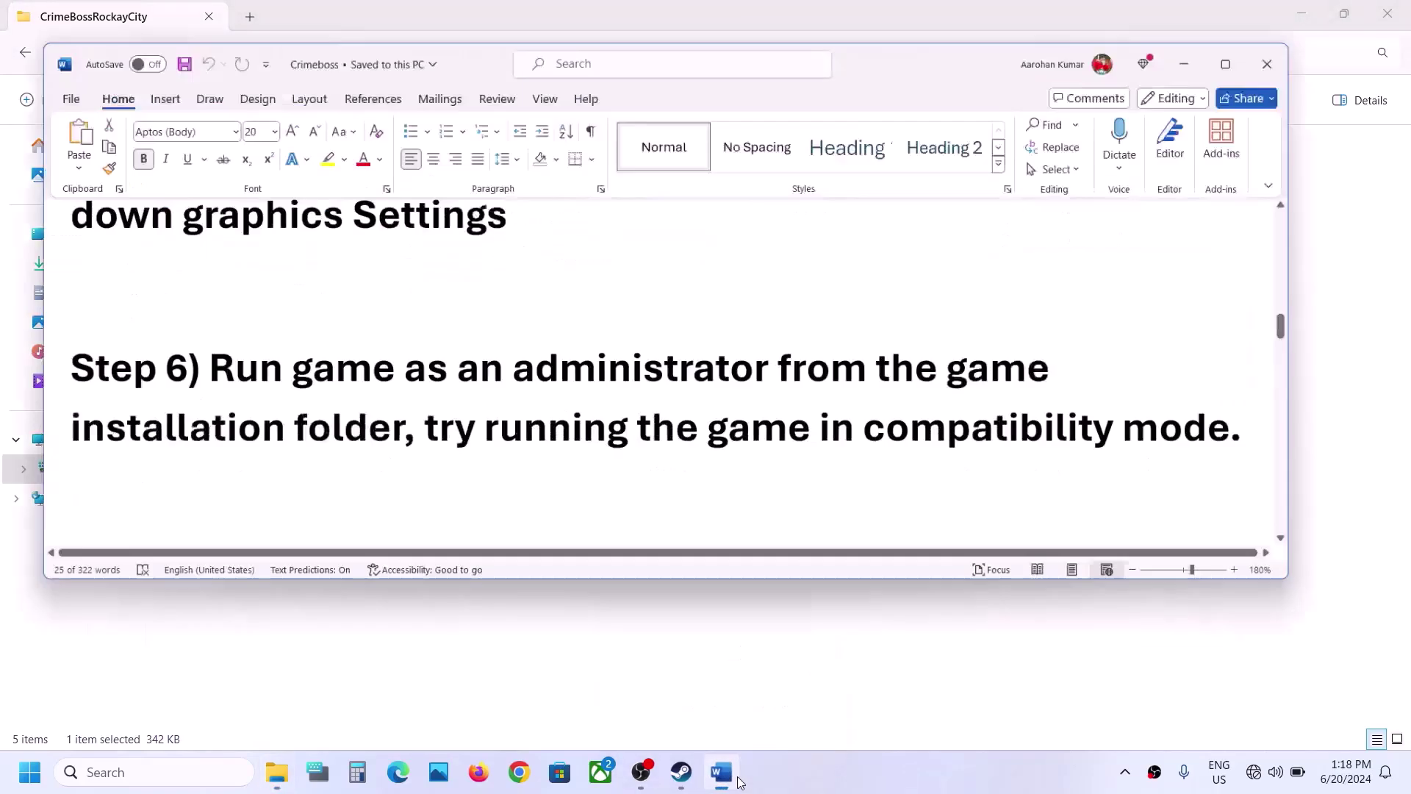
scroll(524, 432, down, 5)
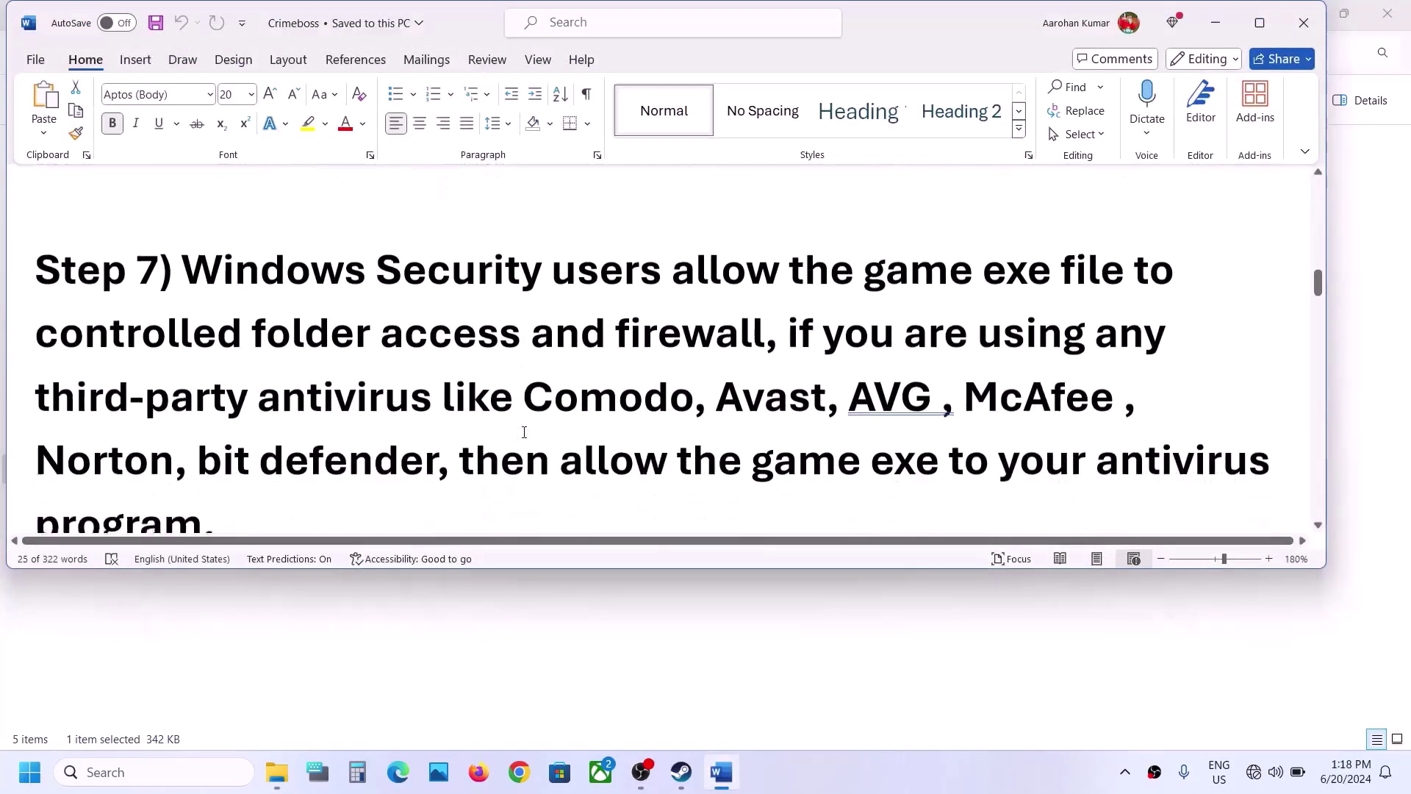
drag(784, 335, 772, 499)
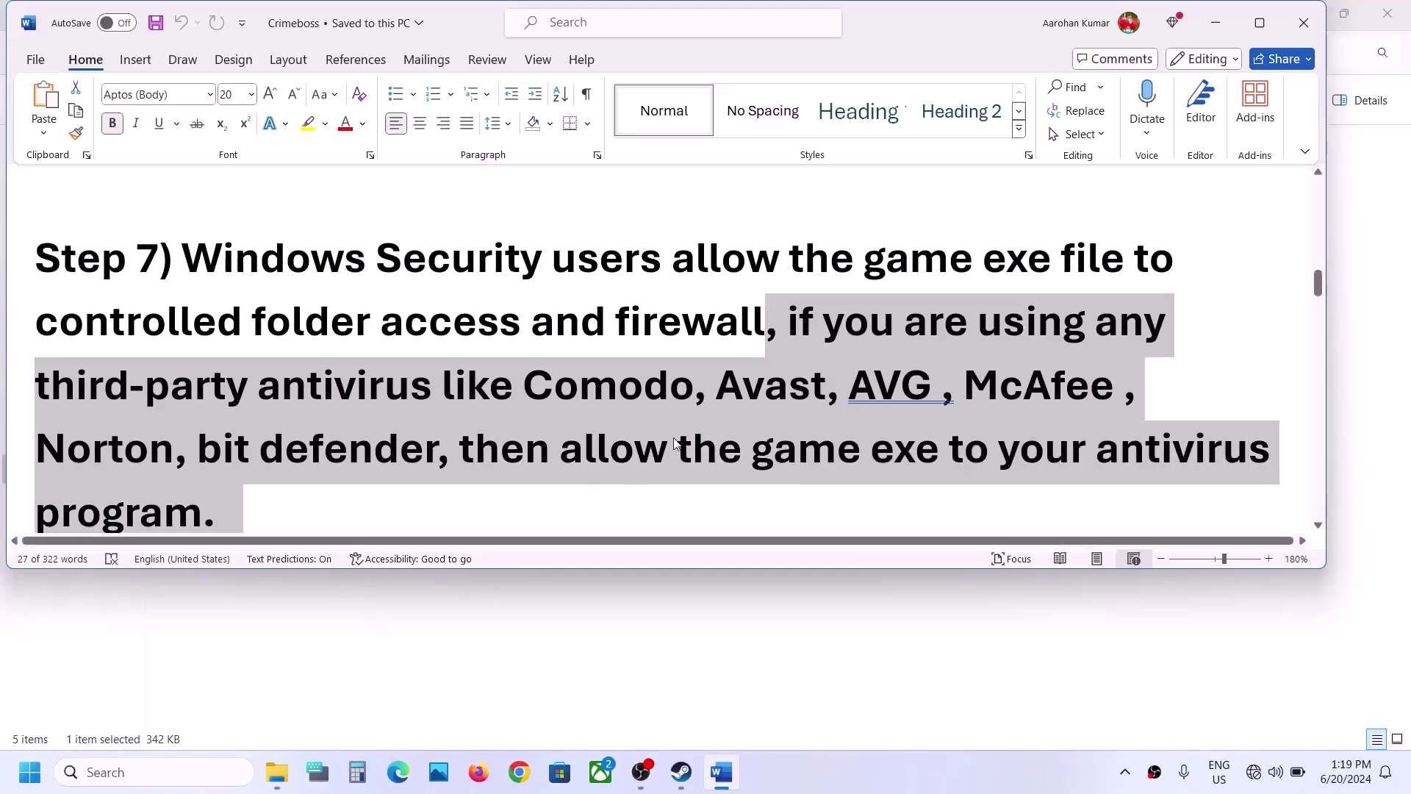
drag(187, 257, 551, 261)
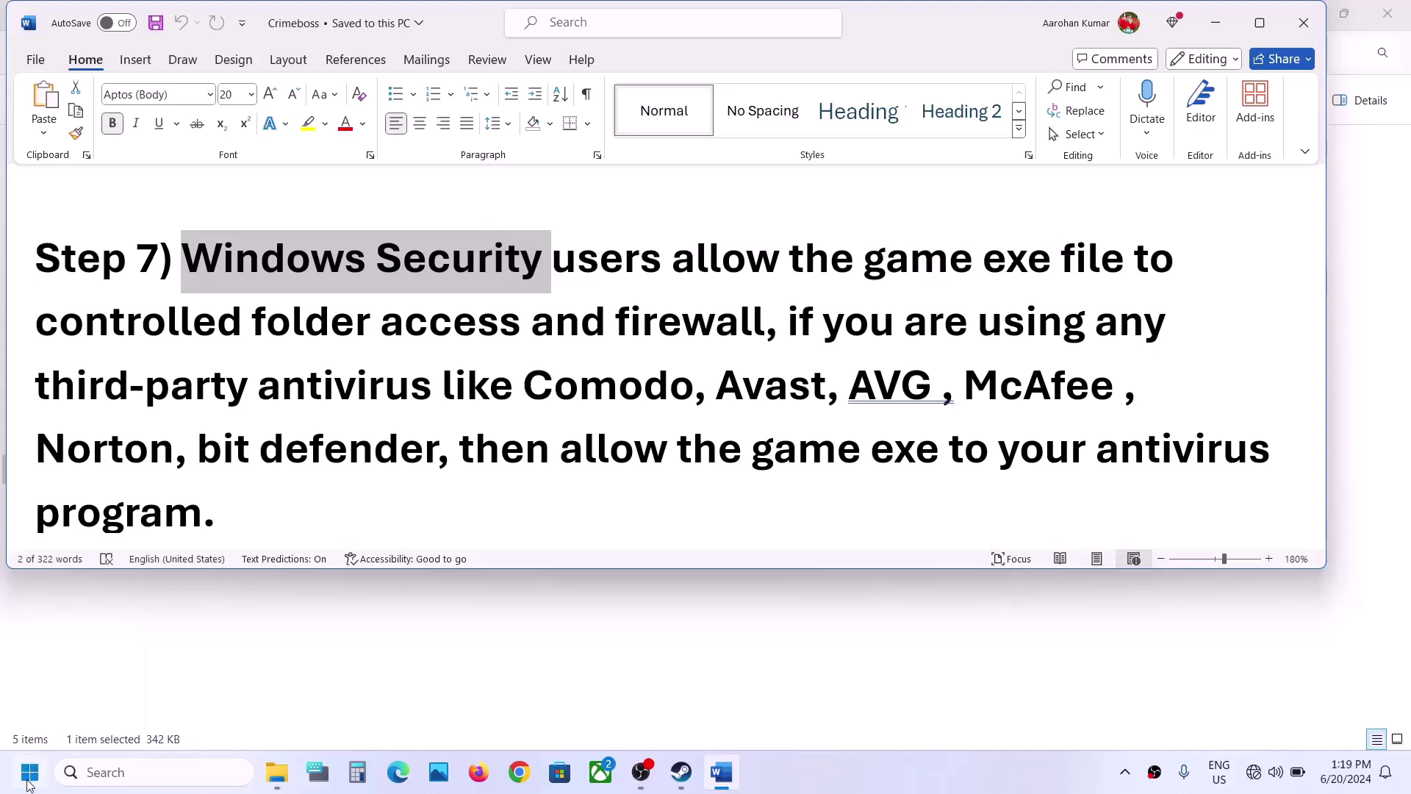
Switch to Windows Settings and open Virus & threat protection from the Windows Security page under Privacy & security.
click(28, 783)
click(439, 308)
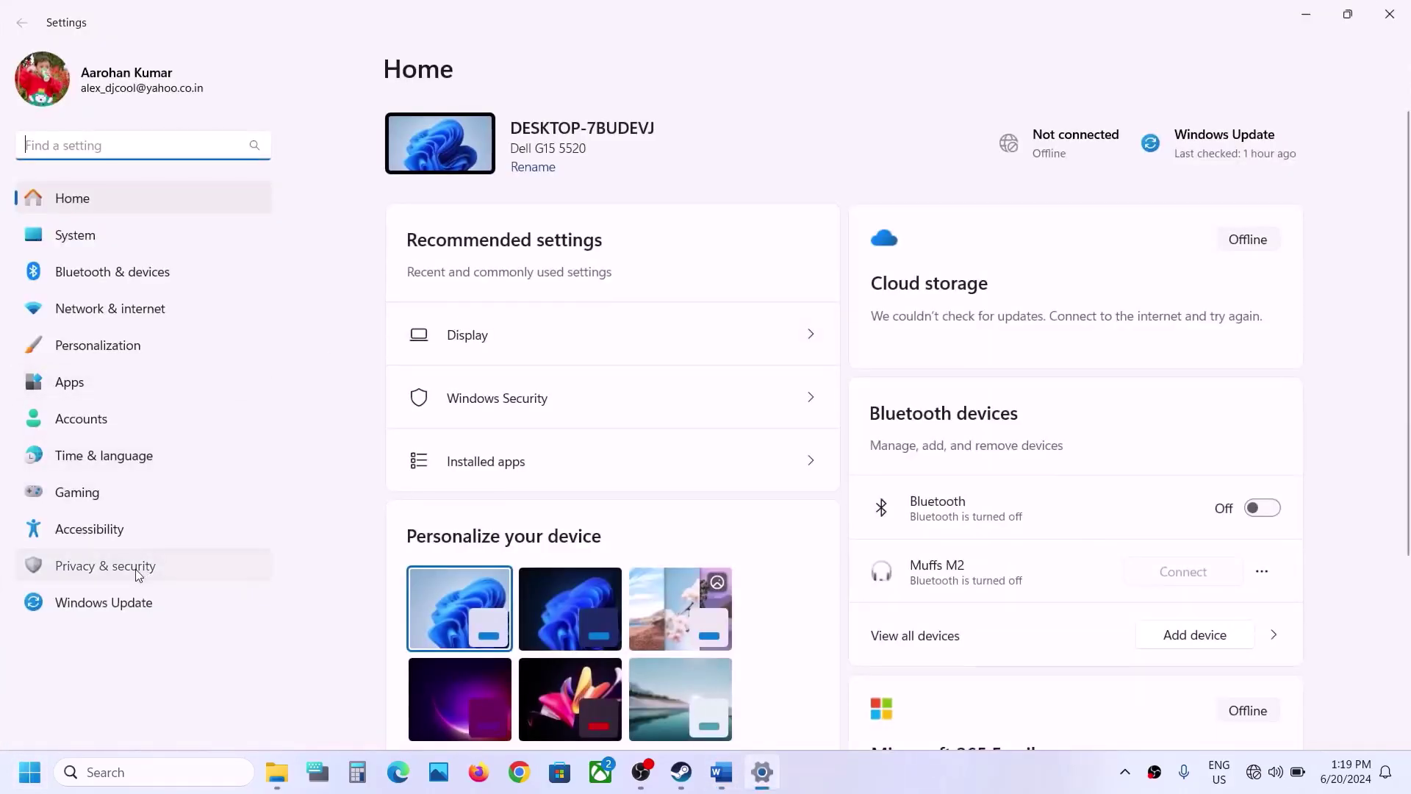
click(138, 575)
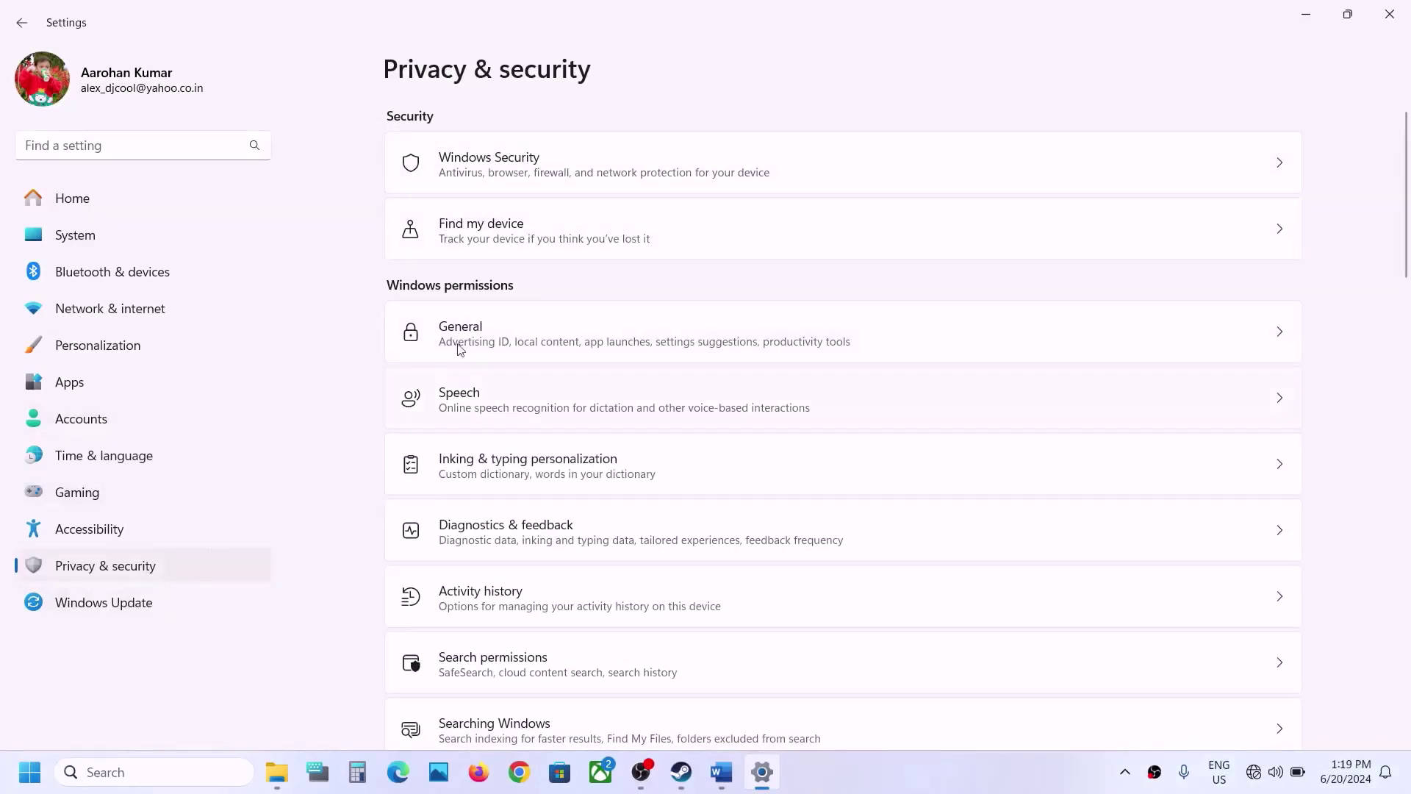
click(513, 163)
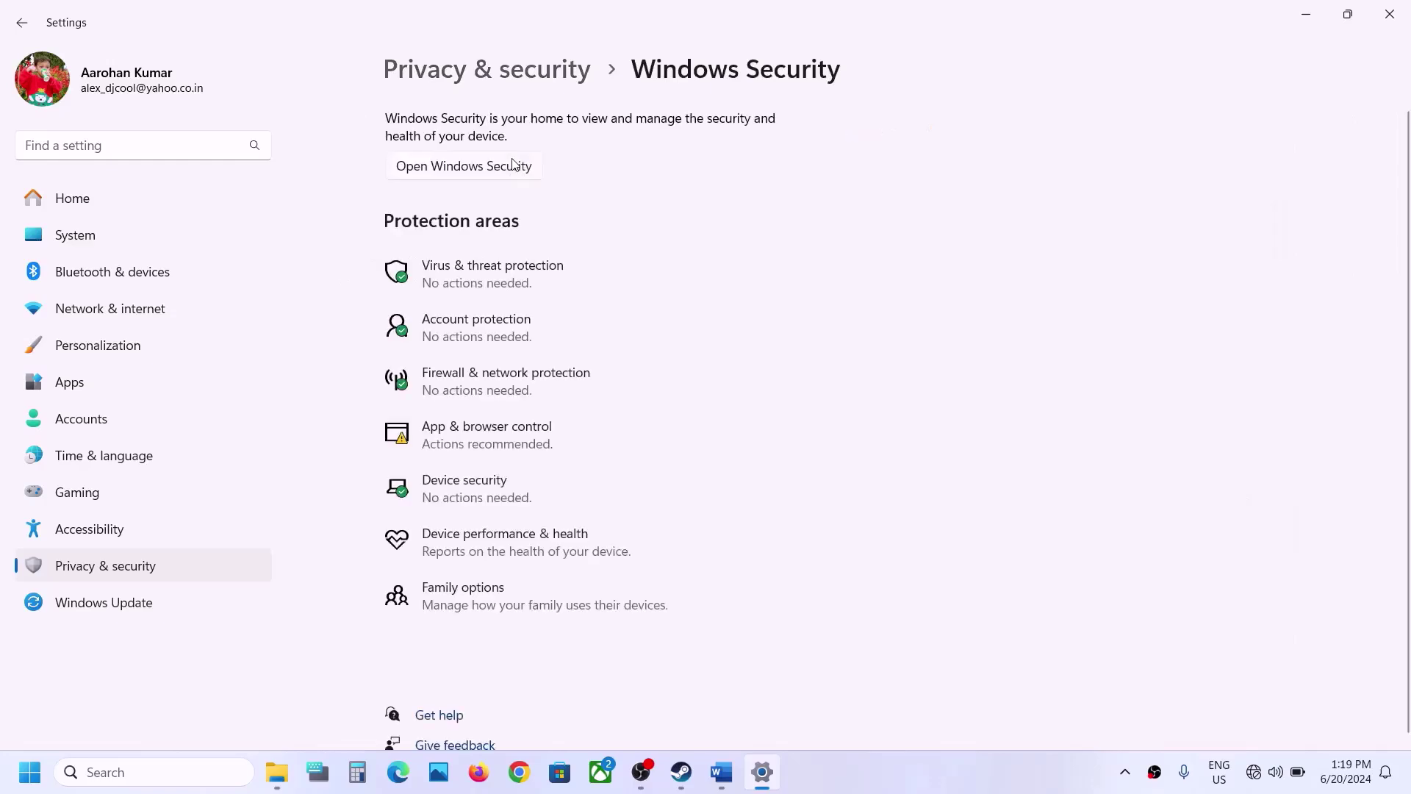
click(499, 280)
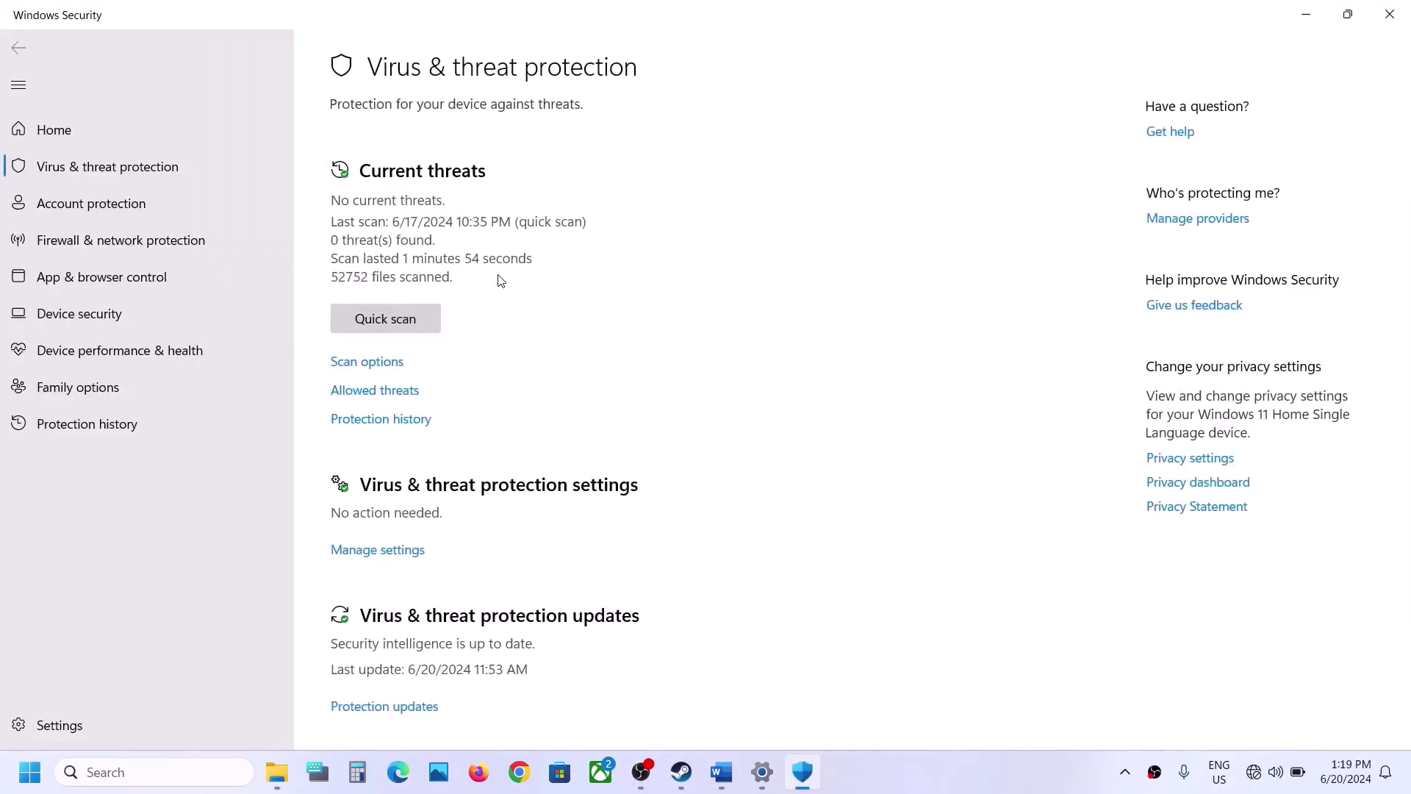
Open the list of apps allowed through Controlled folder access in the ransomware protection settings.
scroll(498, 277, down, 2)
click(413, 691)
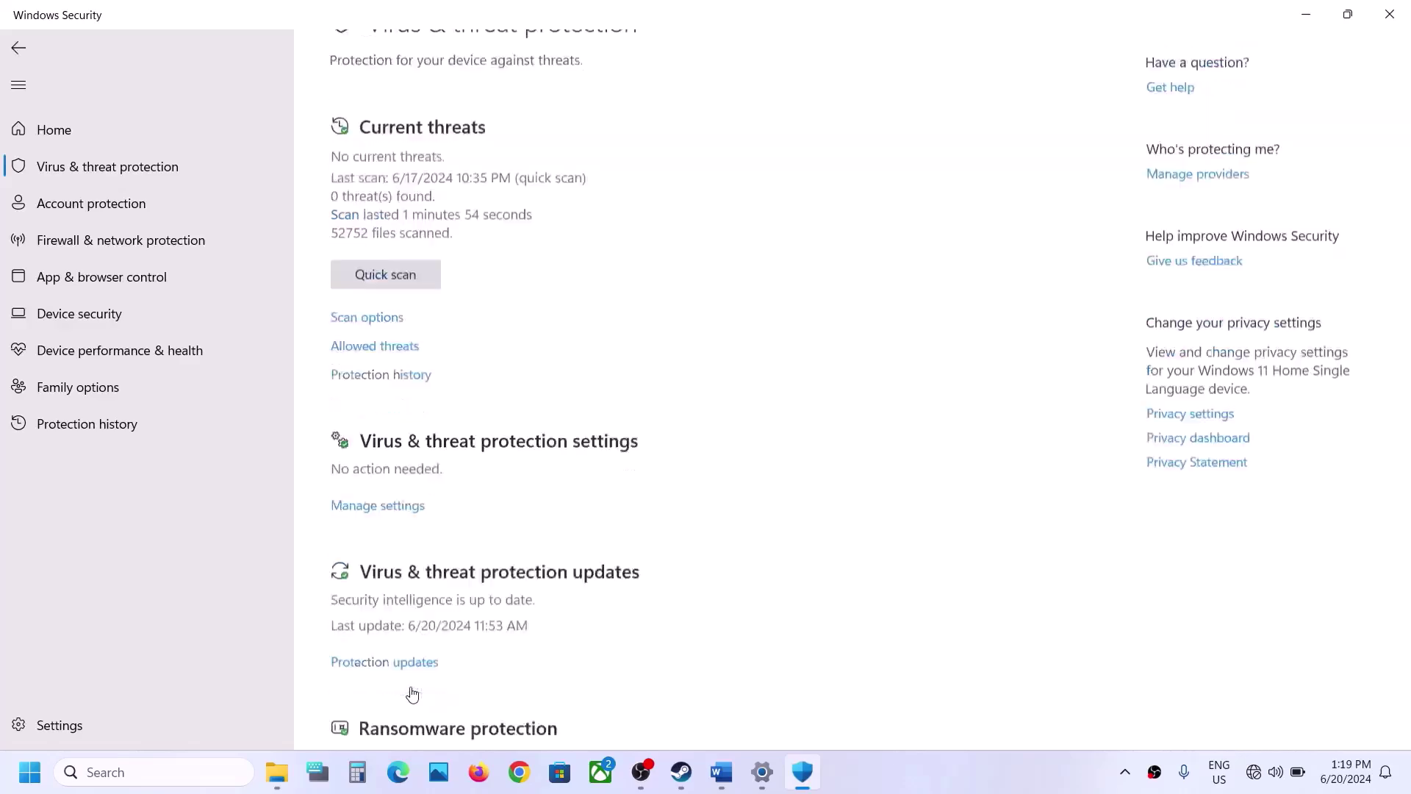
click(492, 376)
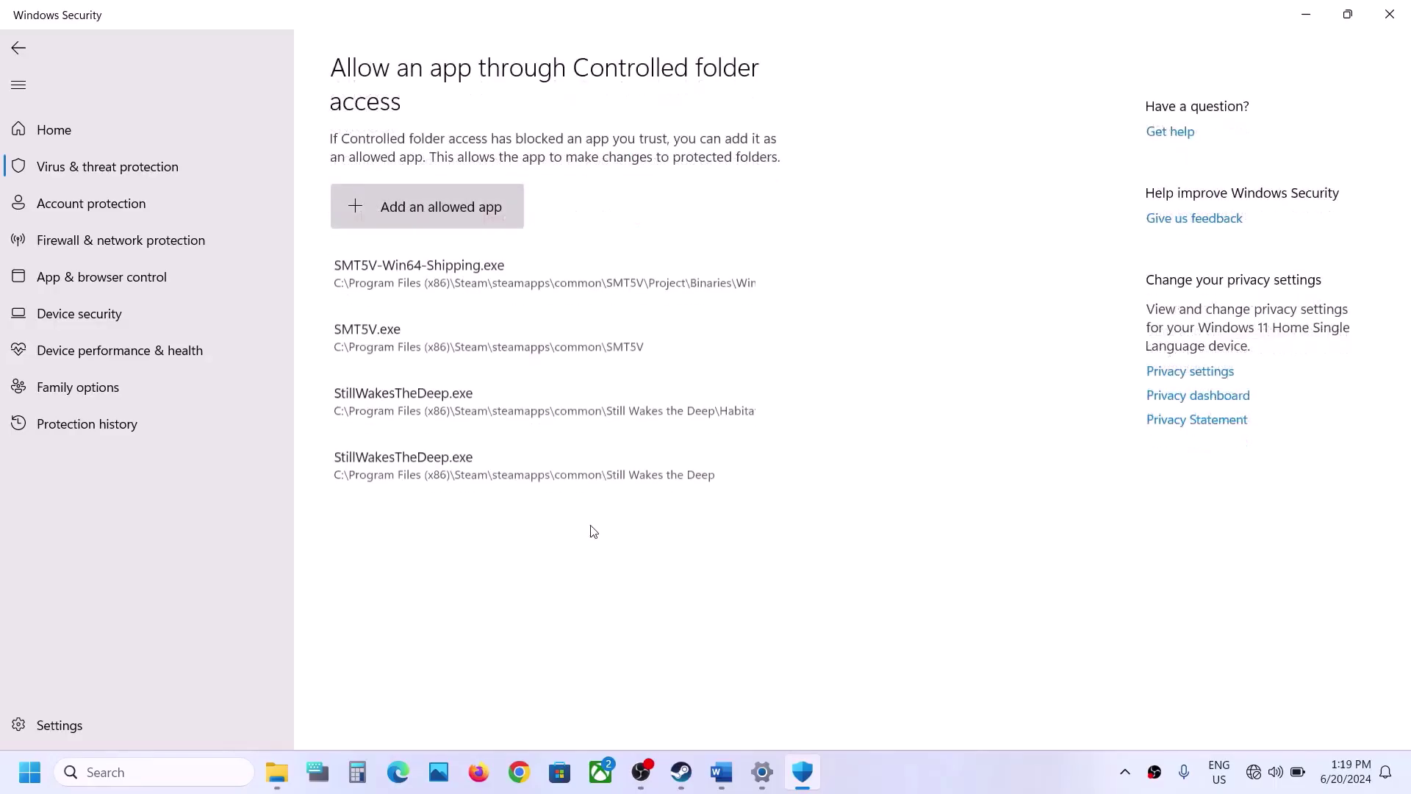
Start adding an allowed app by browsing all apps and open the C:\Program Files (x86)\Steam folder.
click(478, 220)
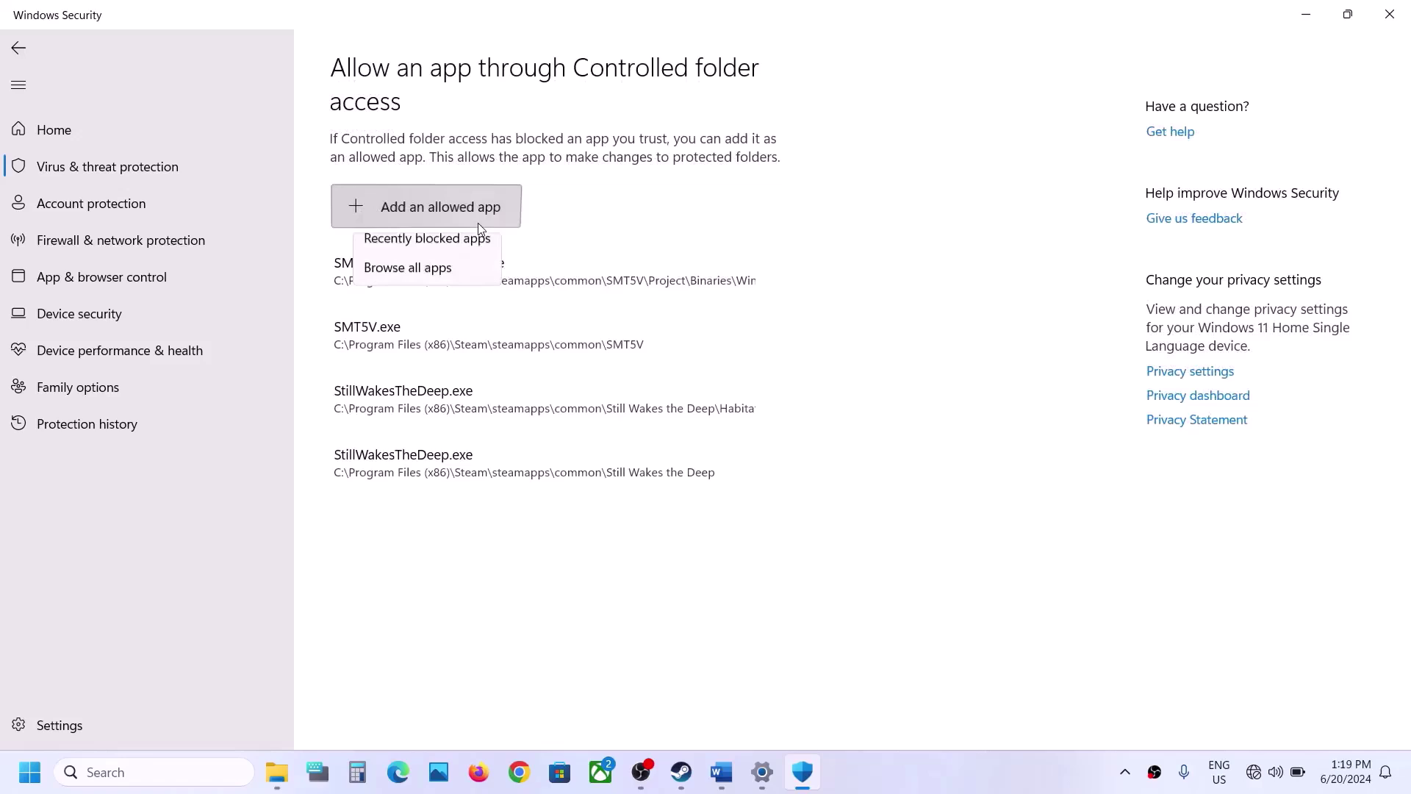
click(423, 268)
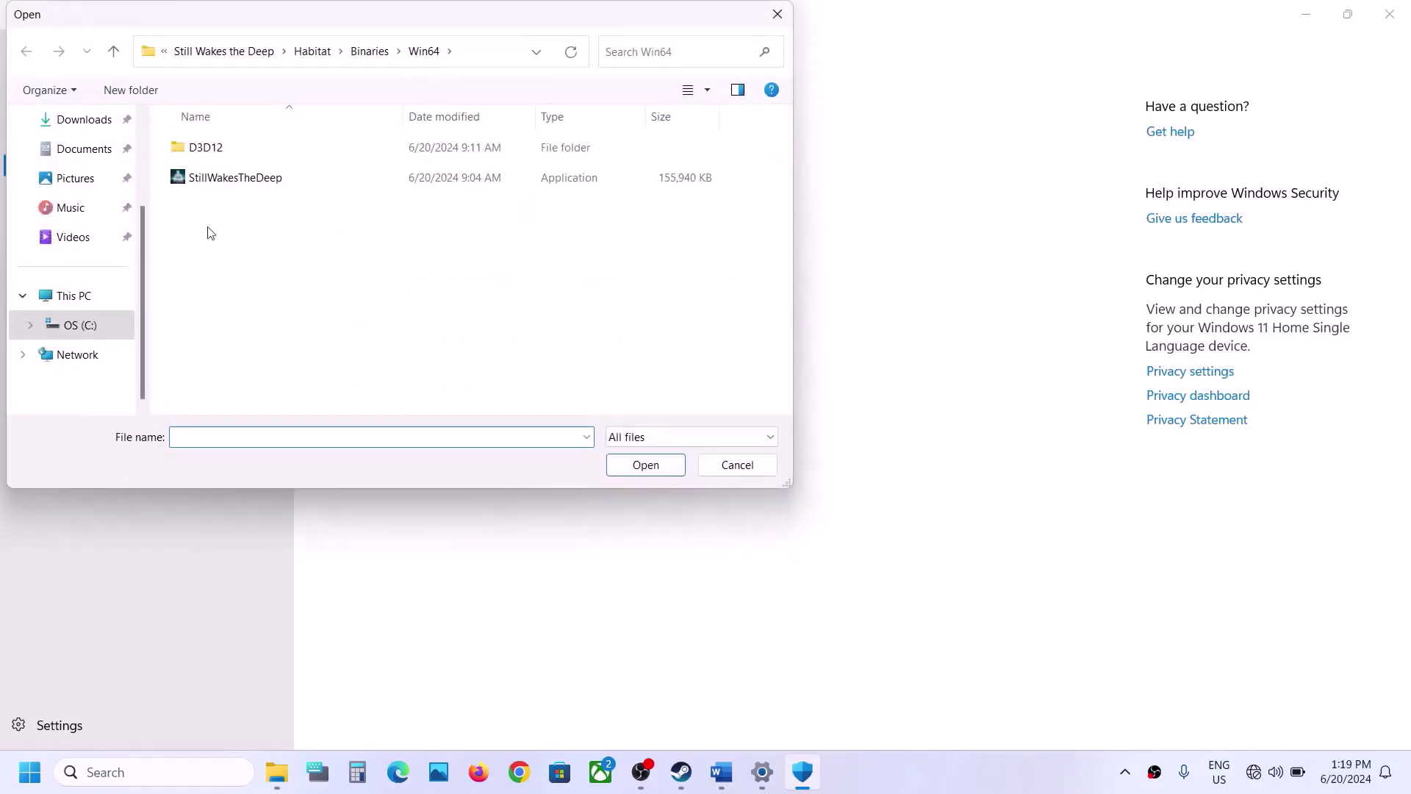
click(79, 295)
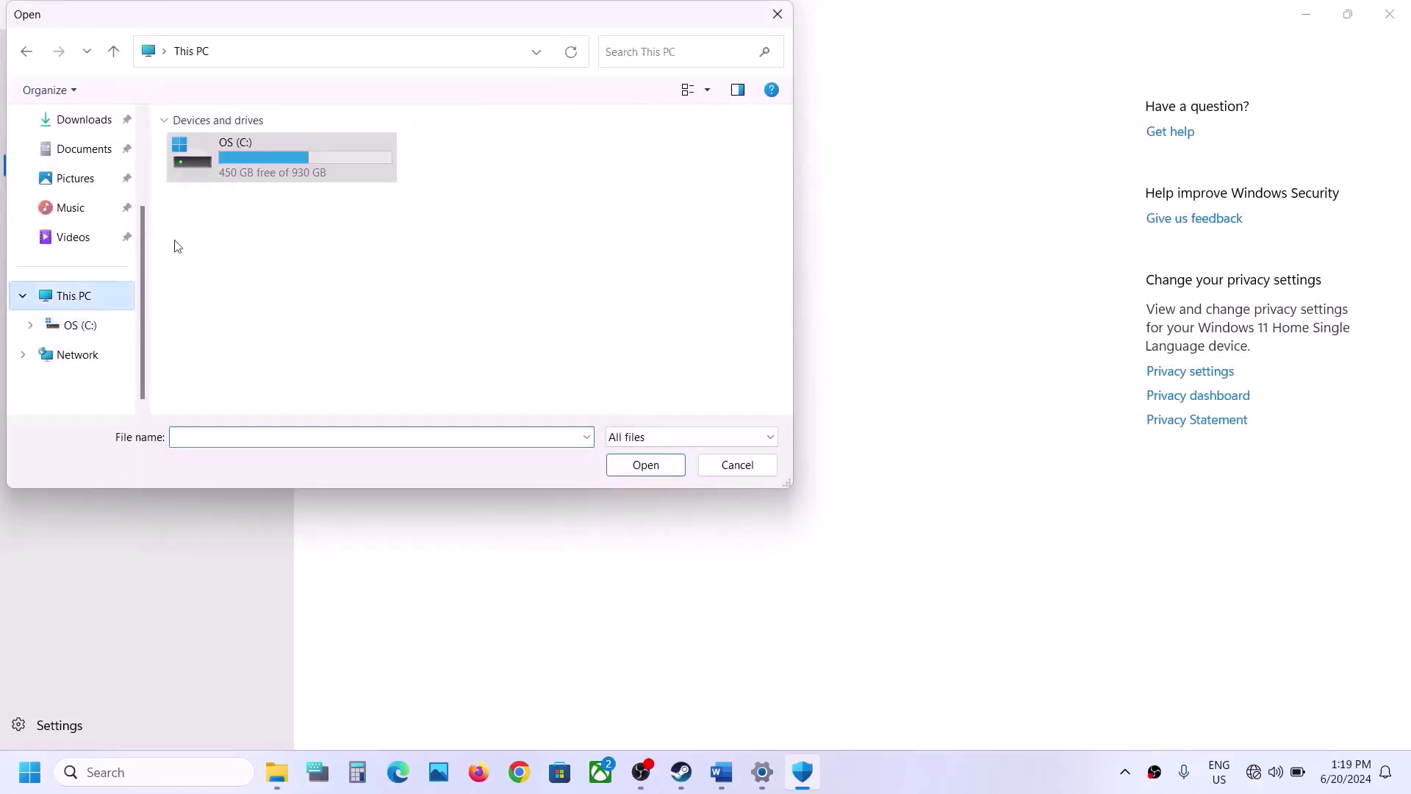
double_click(299, 159)
scroll(290, 201, down, 3)
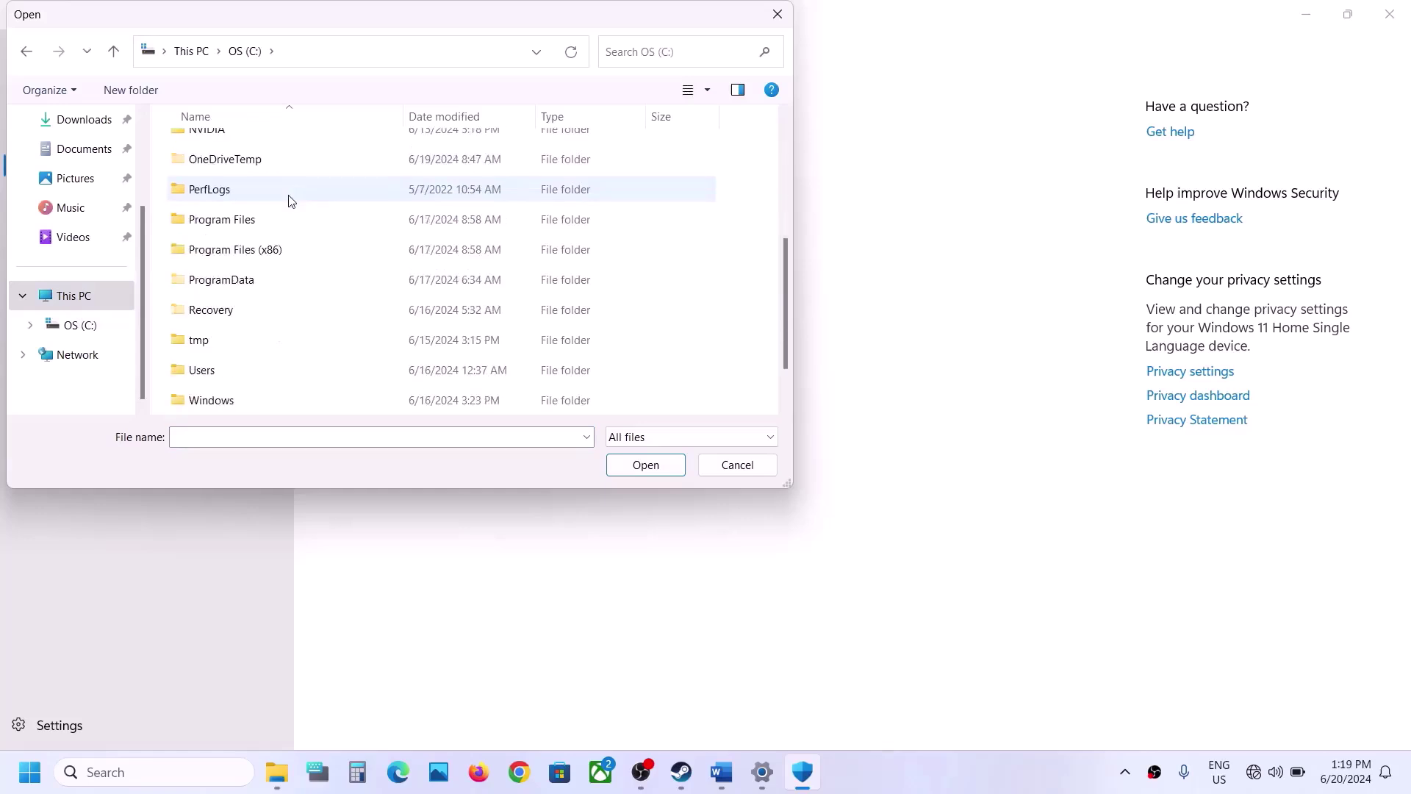
double_click(258, 254)
scroll(259, 260, down, 5)
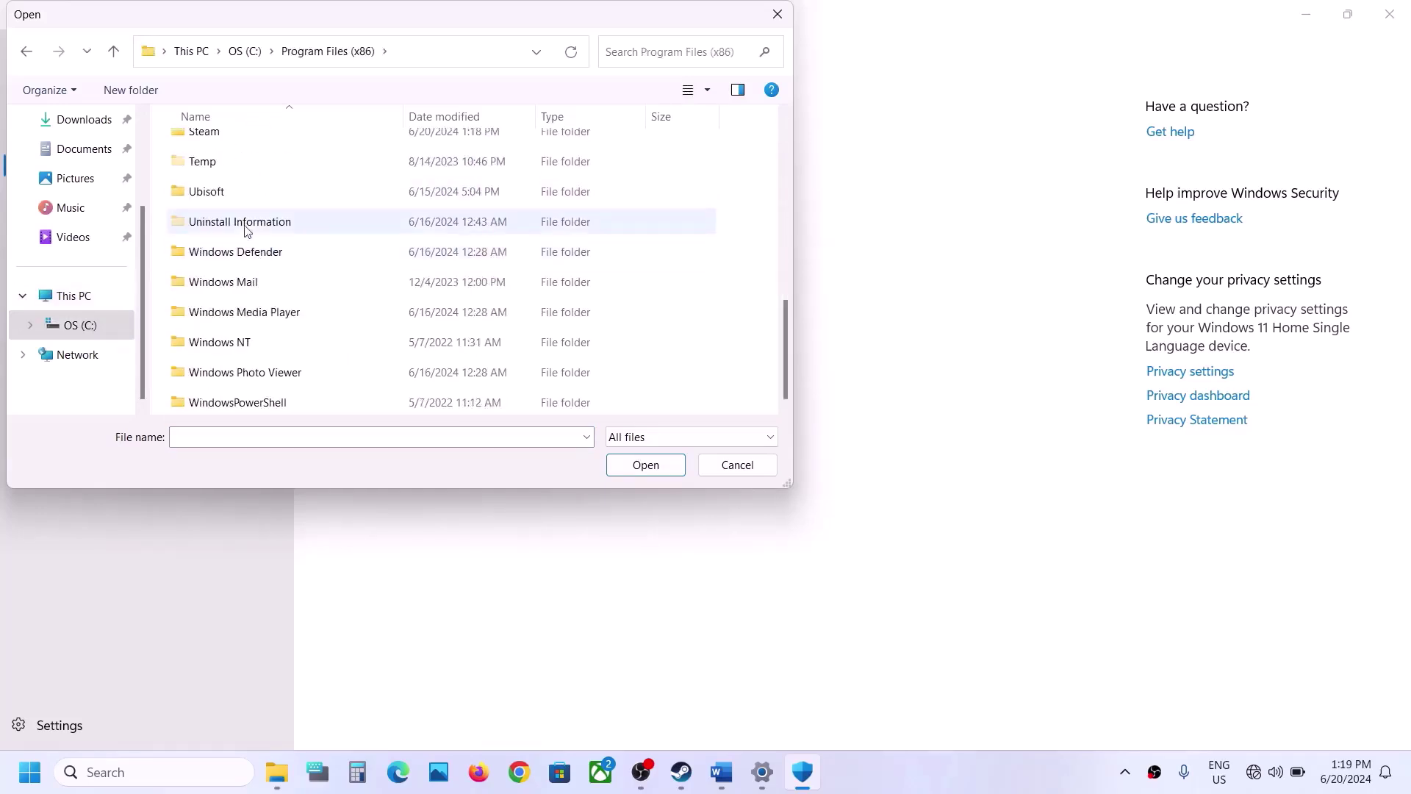
scroll(222, 142, up, 1)
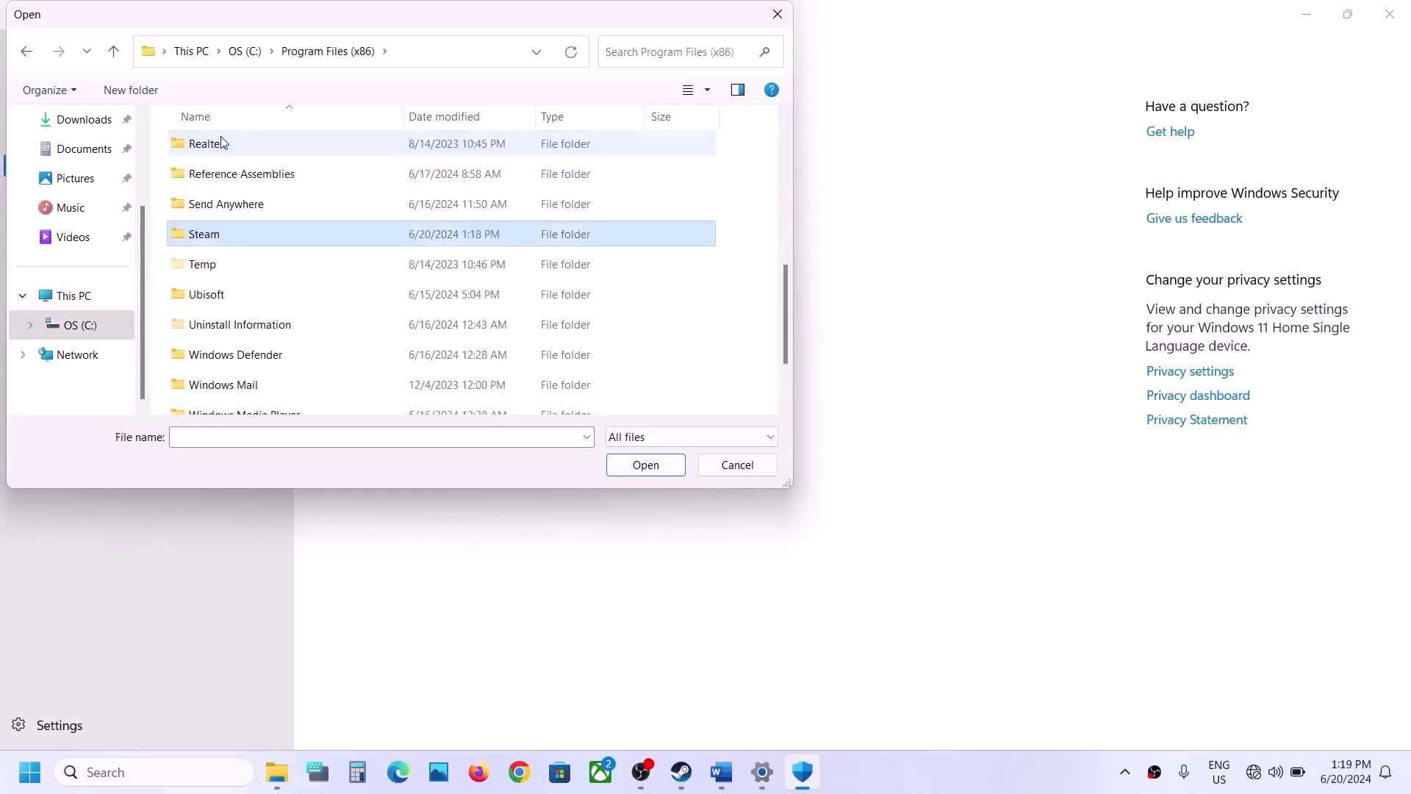
double_click(227, 247)
Add the CrimeBoss application from steamapps\common\CrimeBossRockayCity to the Controlled folder access allowed apps.
scroll(227, 249, down, 3)
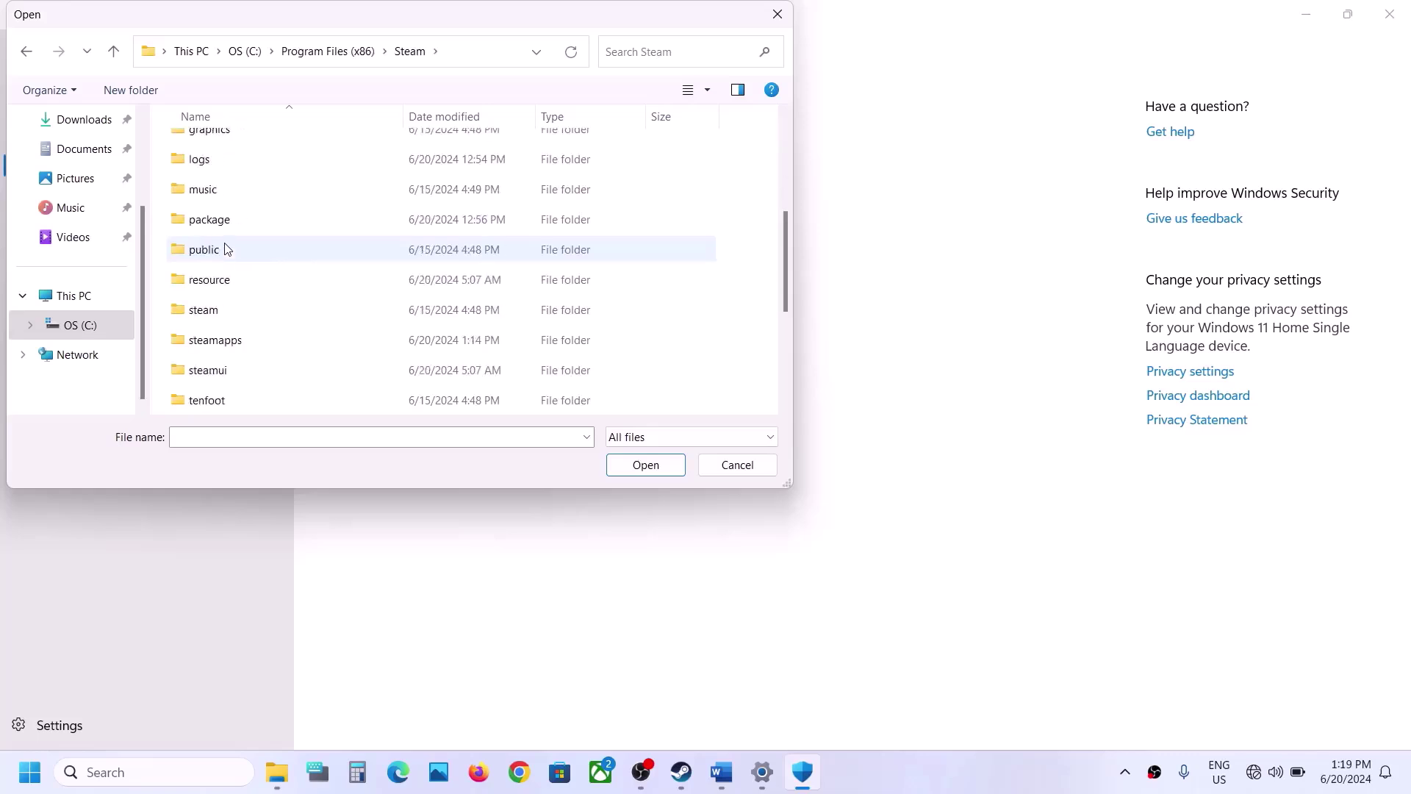
double_click(230, 341)
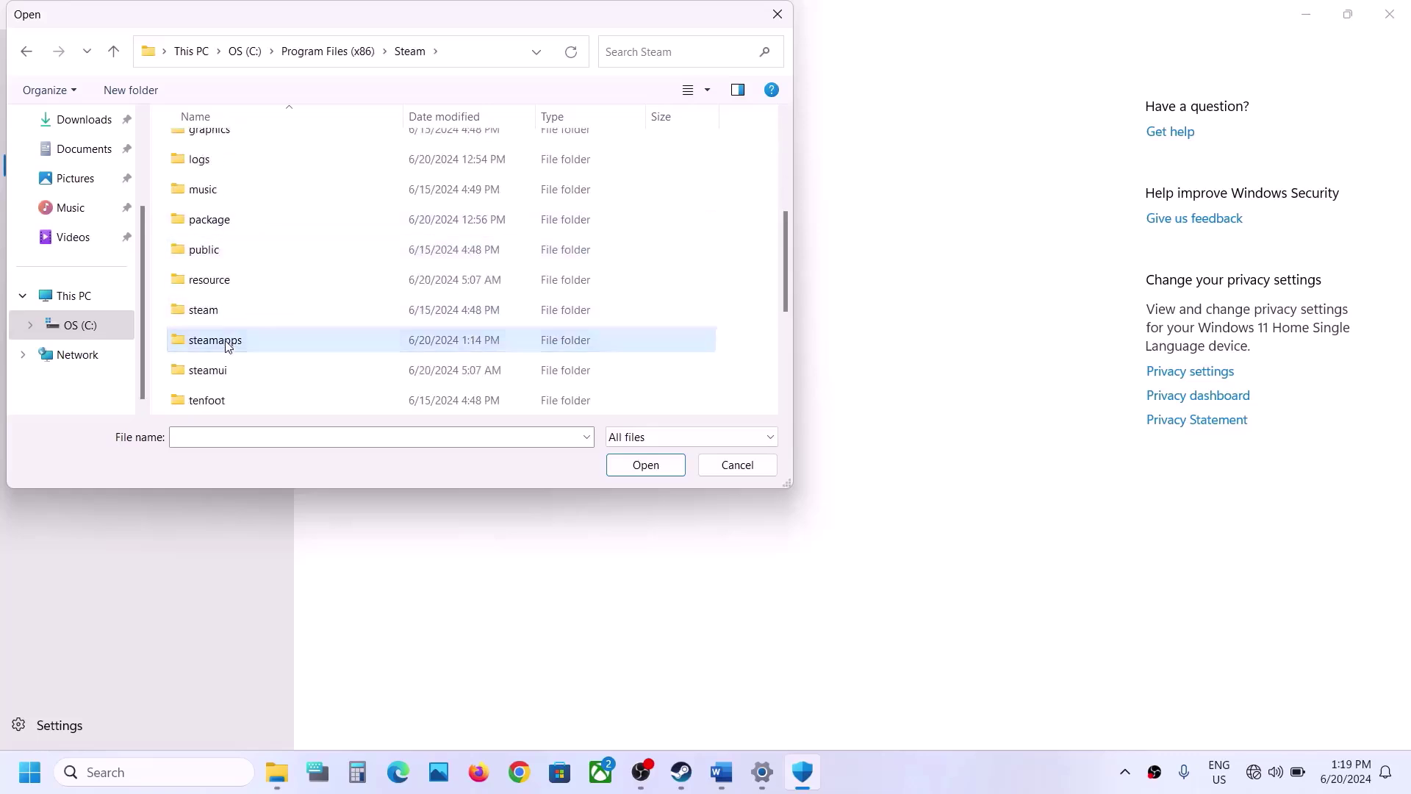
double_click(218, 148)
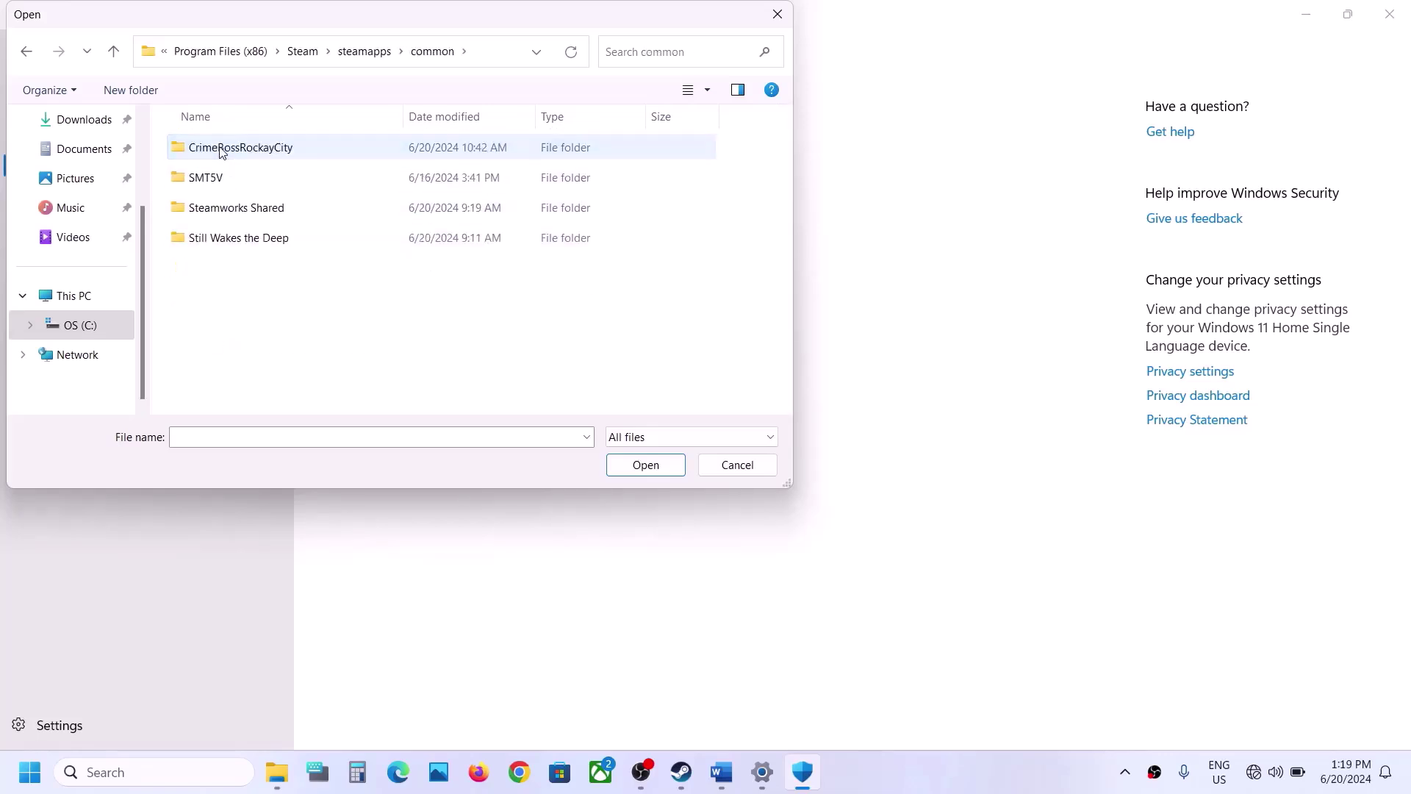
double_click(221, 151)
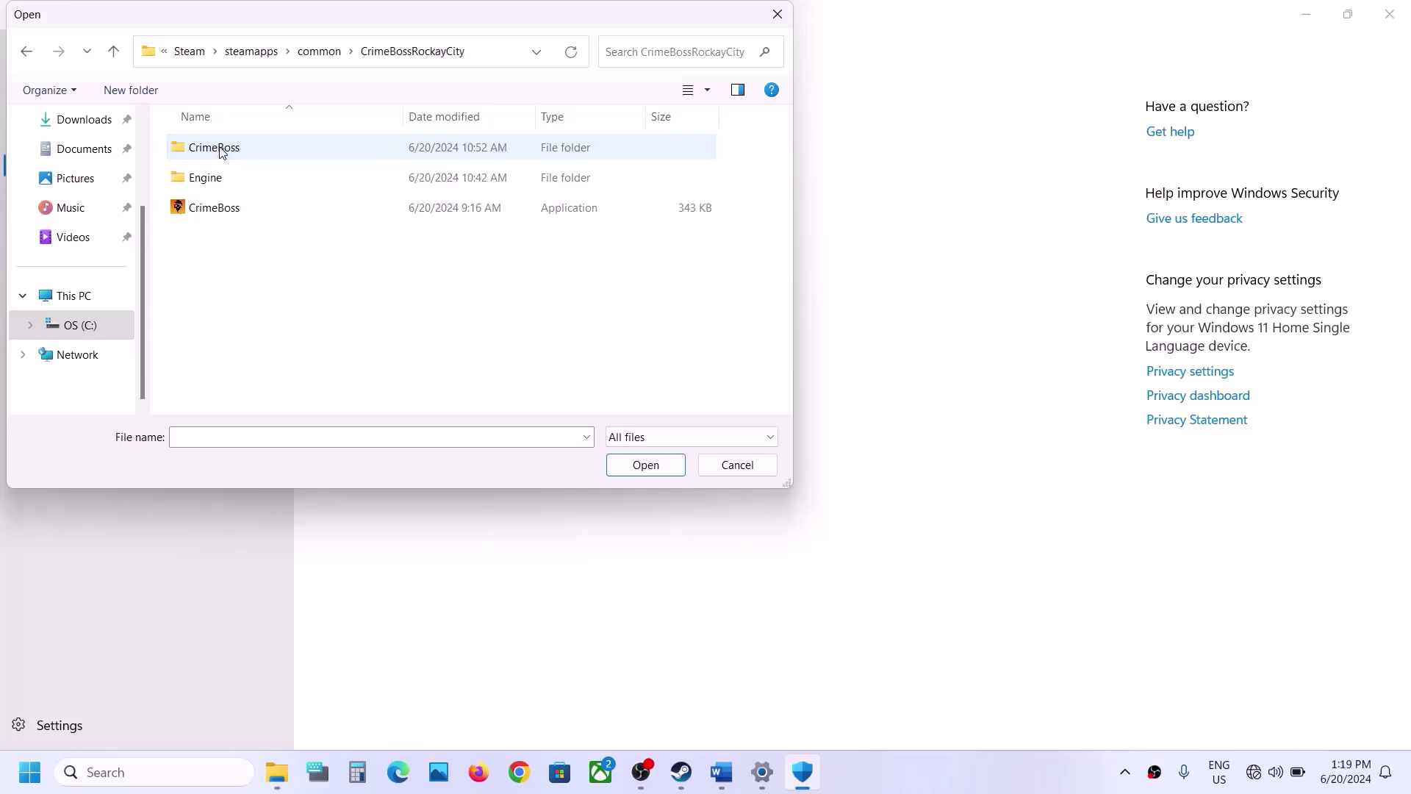
click(261, 211)
click(645, 465)
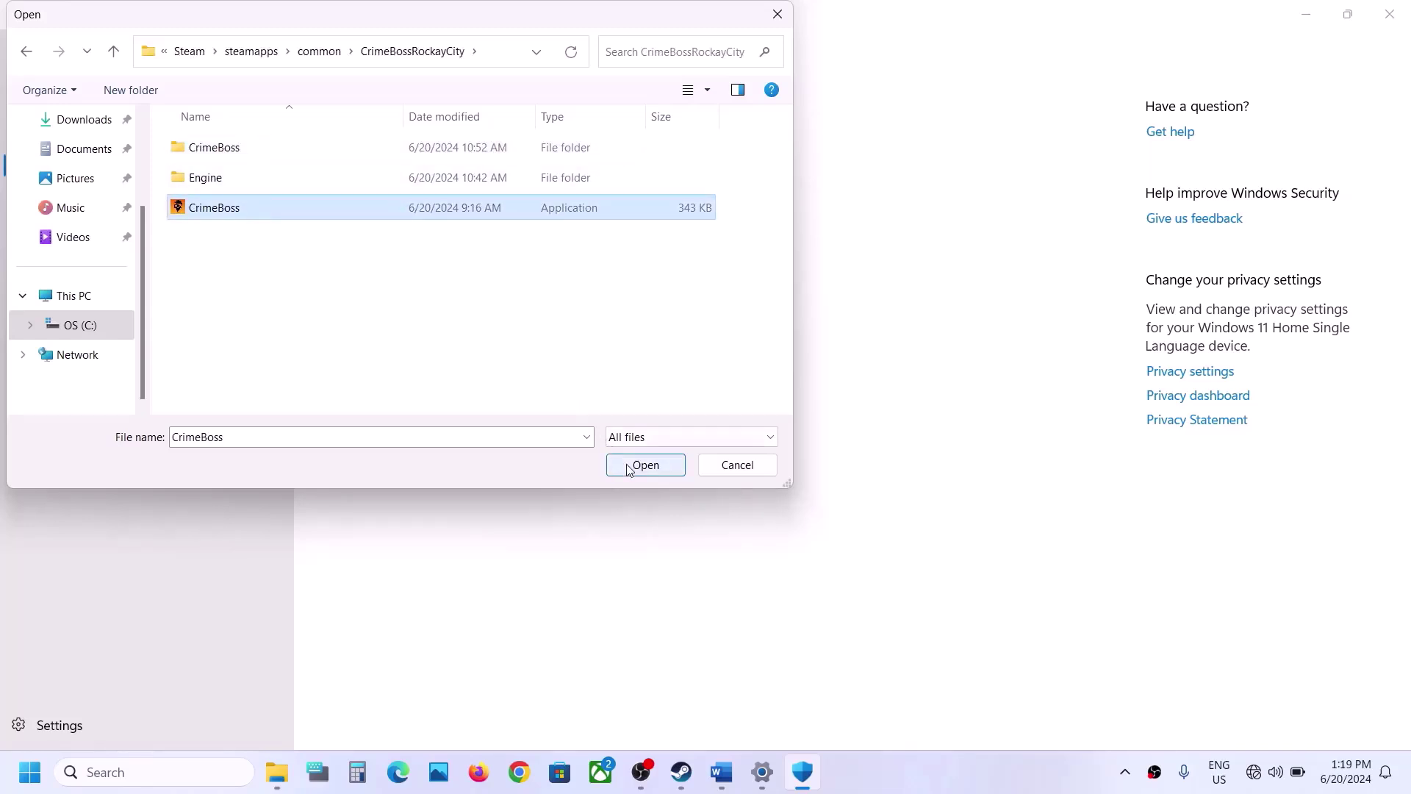
Add CrimeBoss-Win64-Shipping from the CrimeBoss\Binaries\Win64 folder to the Controlled folder access allowed apps.
click(415, 205)
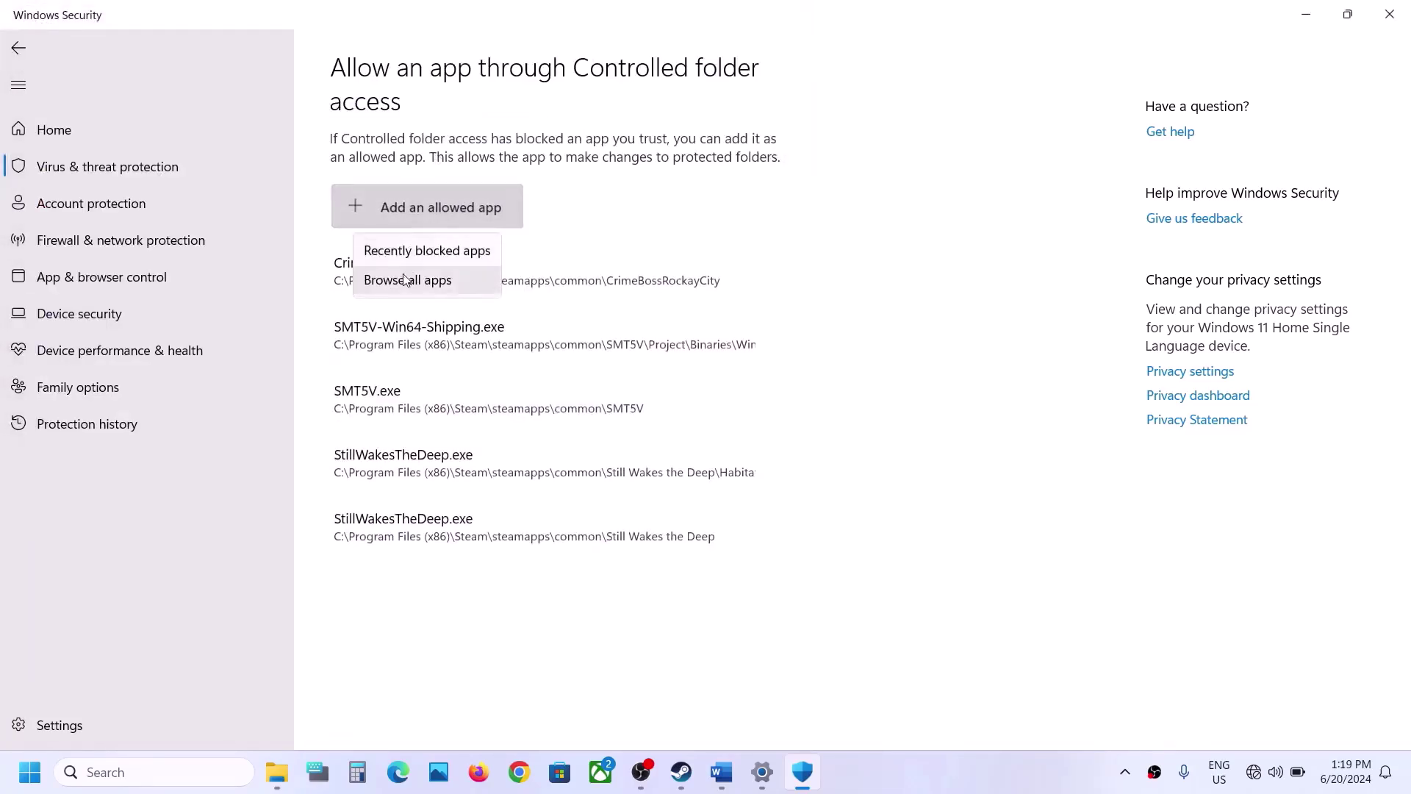
click(402, 278)
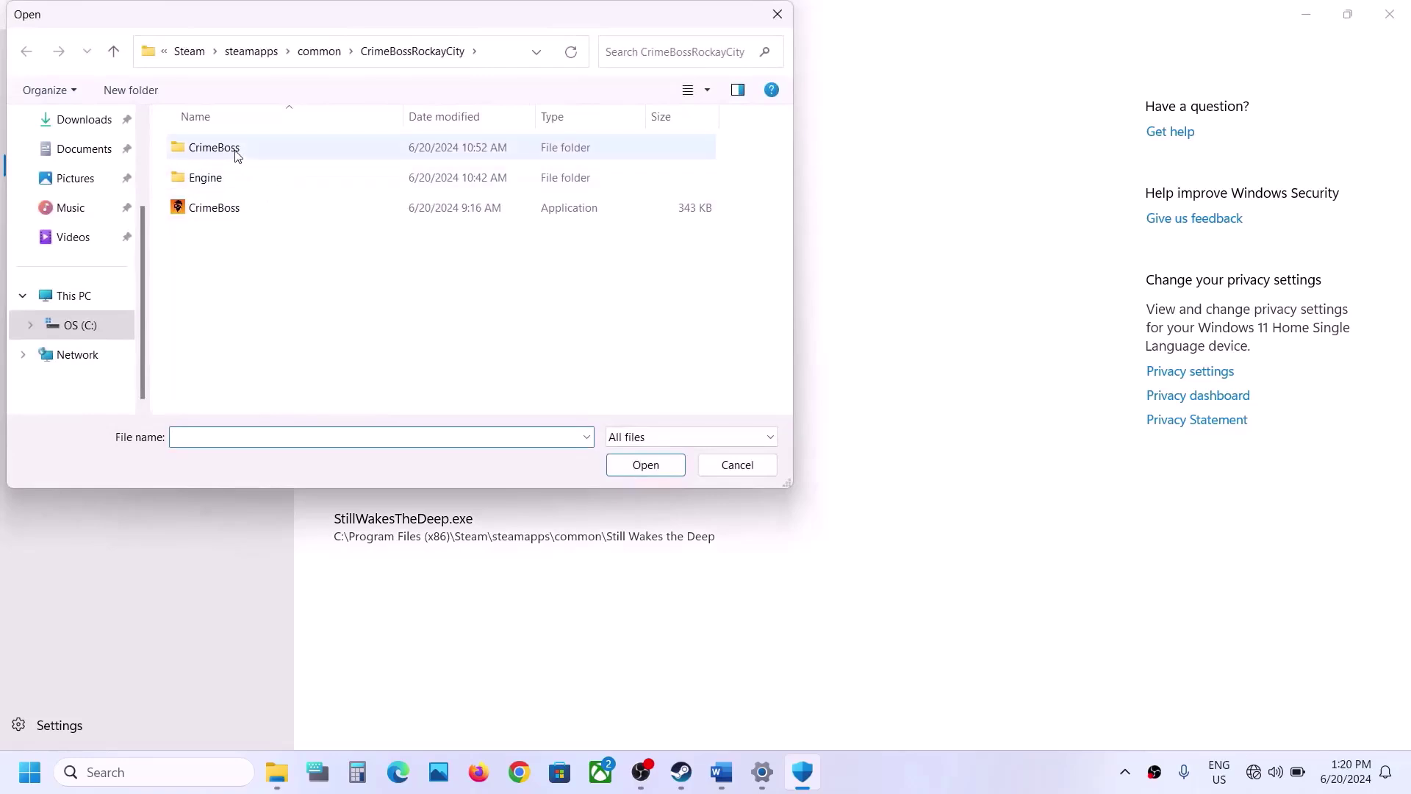
double_click(237, 150)
double_click(237, 151)
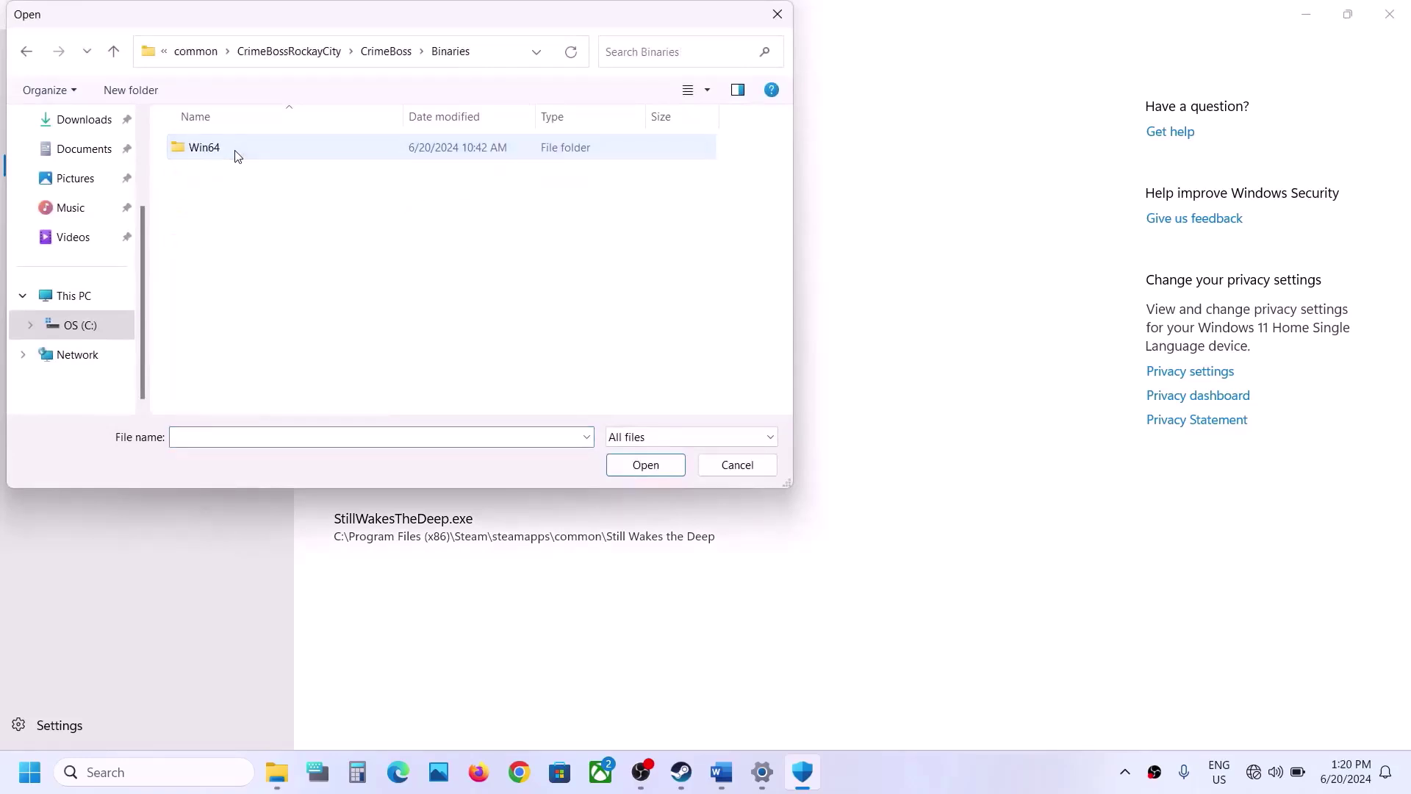
click(237, 153)
double_click(237, 151)
click(307, 149)
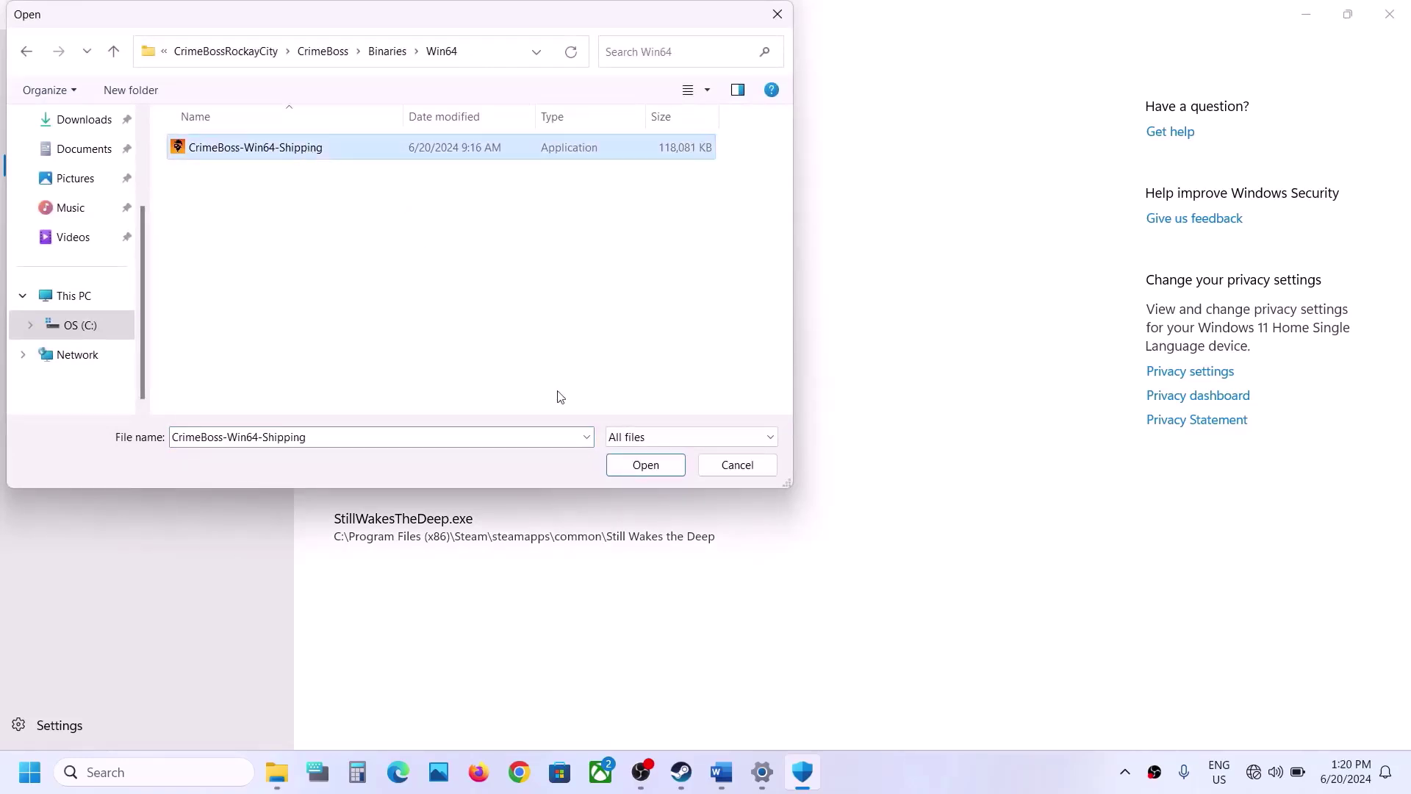
click(643, 474)
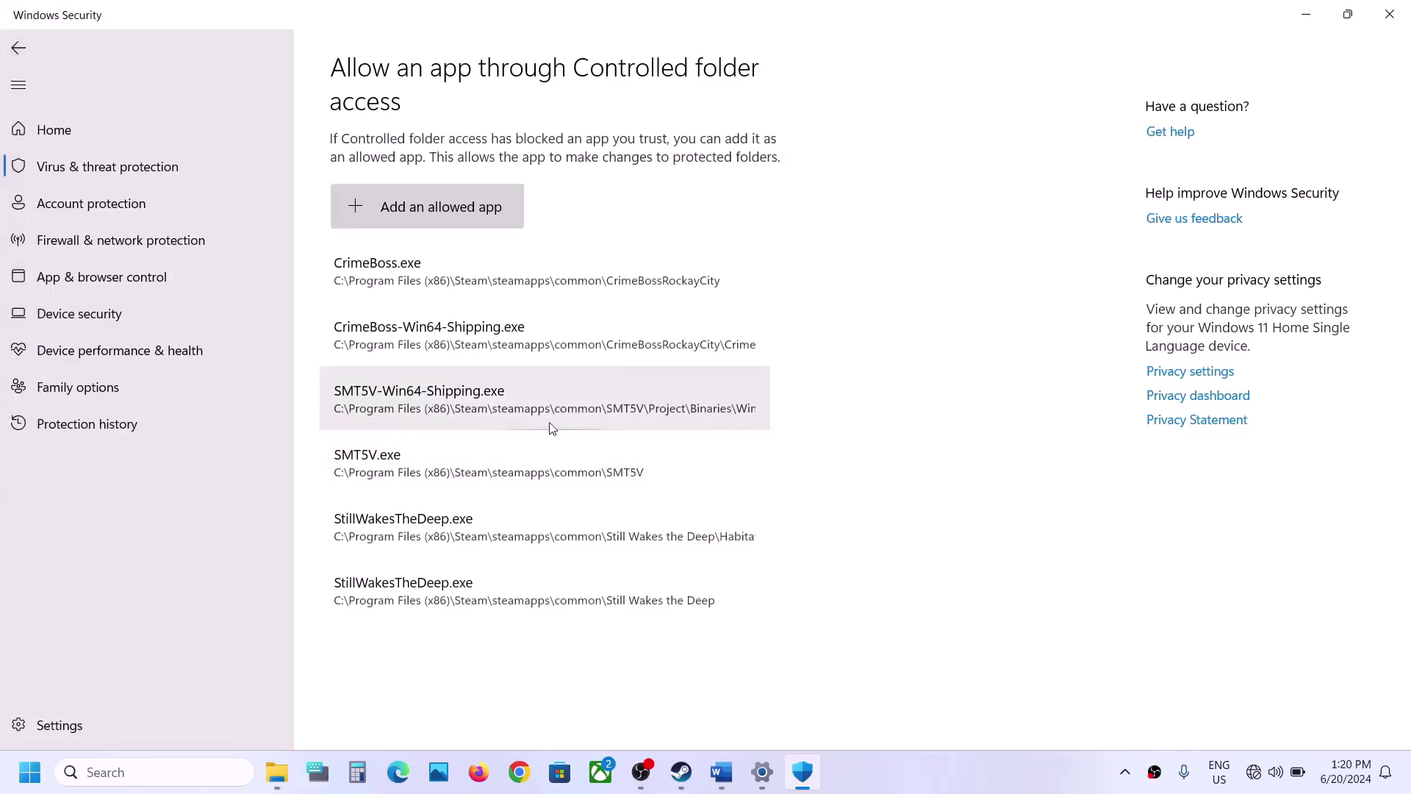
Open Windows Defender Firewall's allowed apps list from the System and Security section of Control Panel and unlock its settings for changes.
click(41, 792)
text(ontrol)
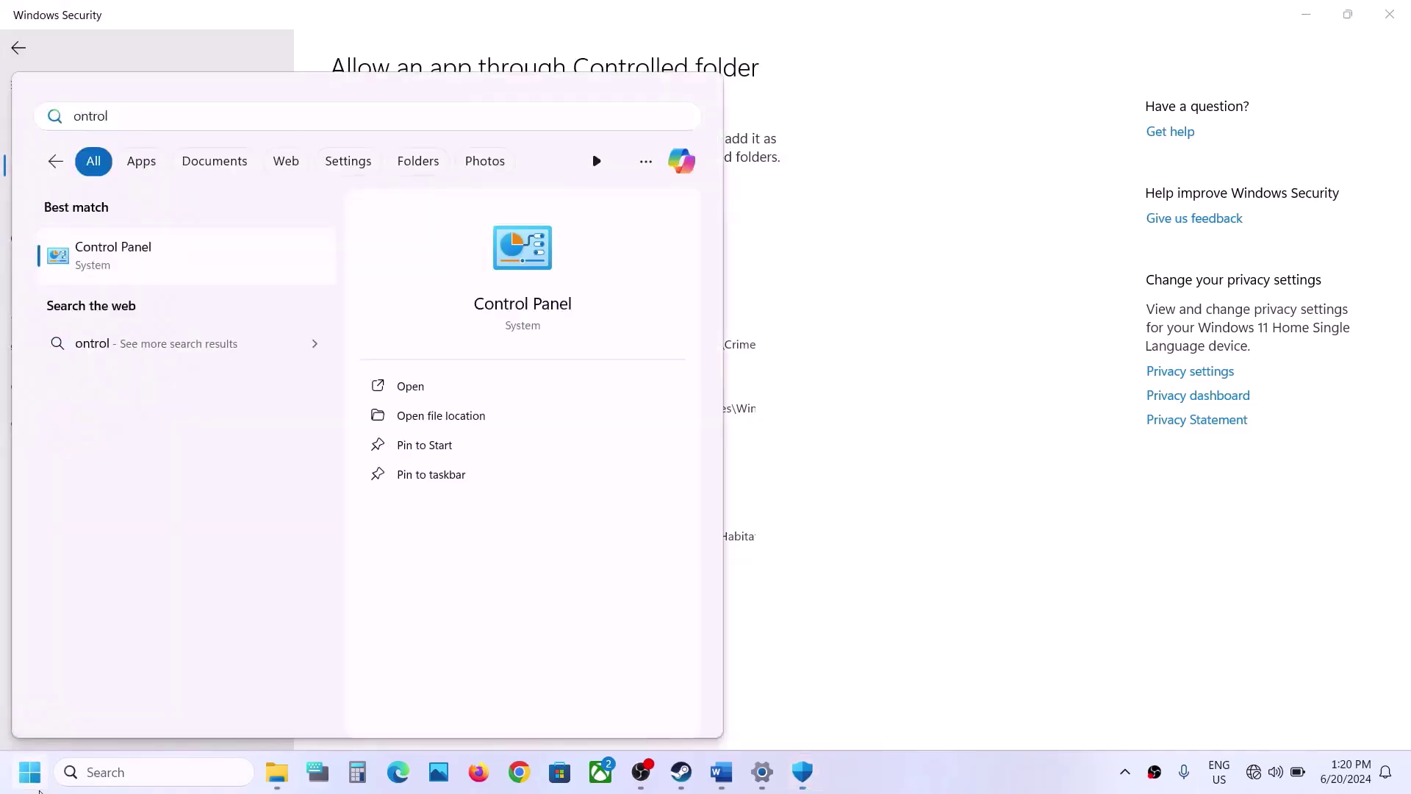
key(Return)
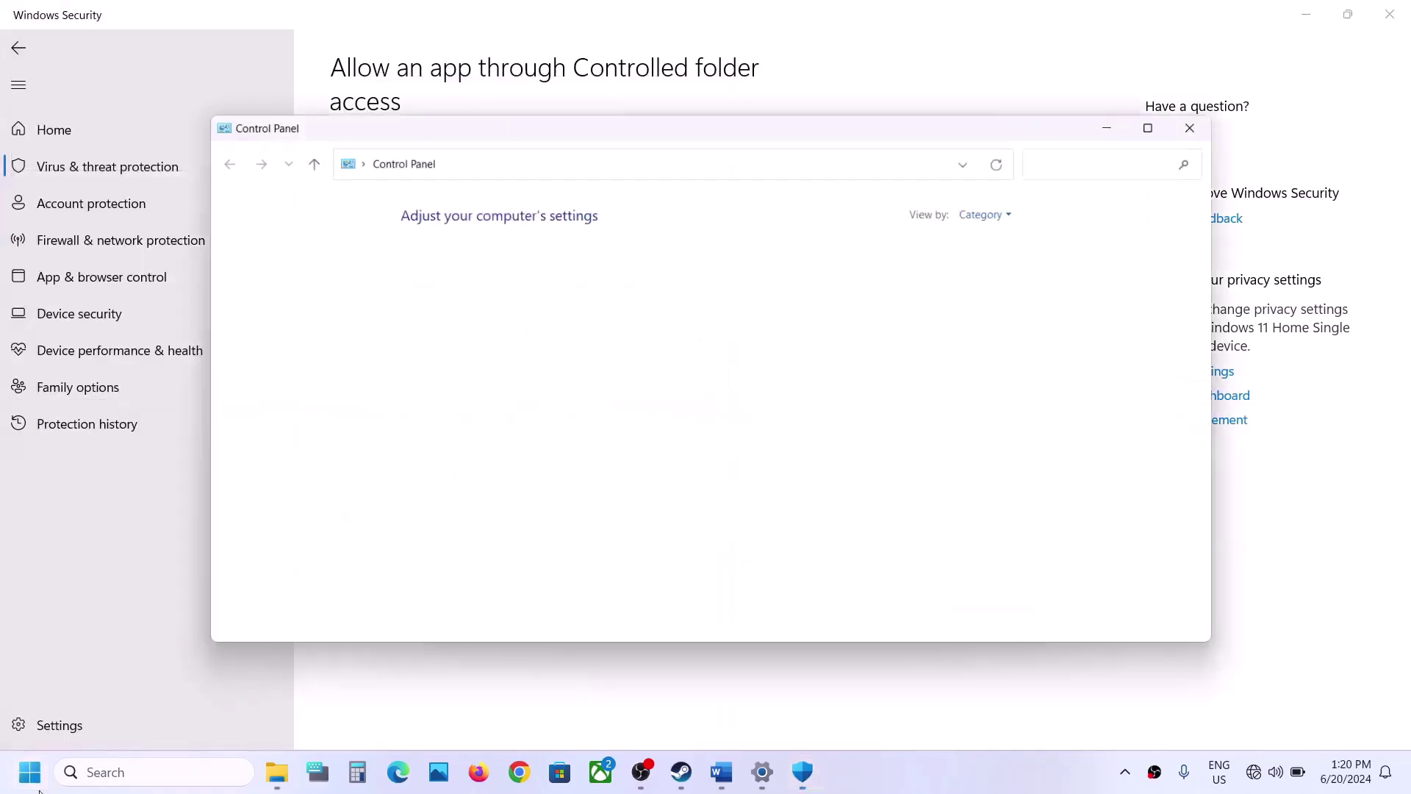
click(477, 263)
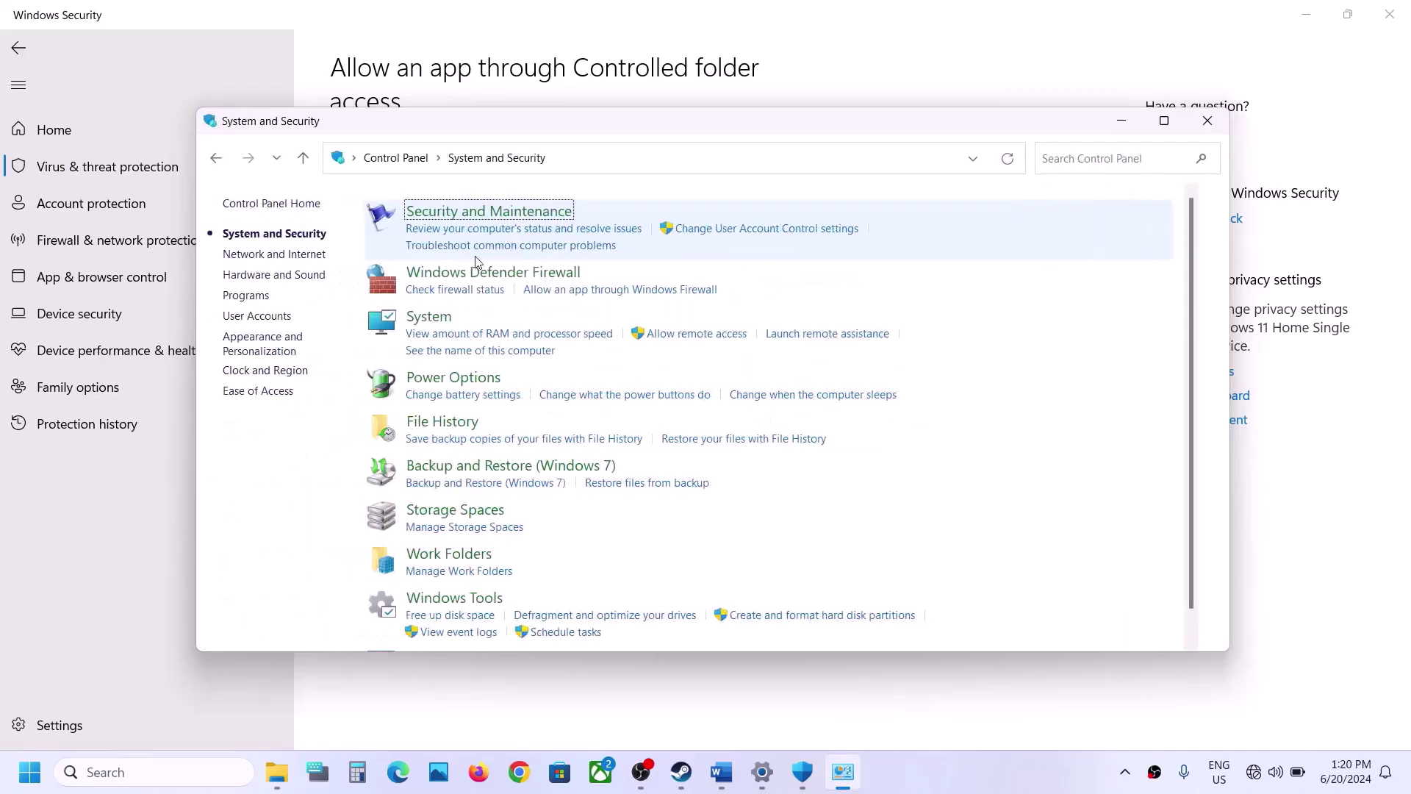
click(476, 279)
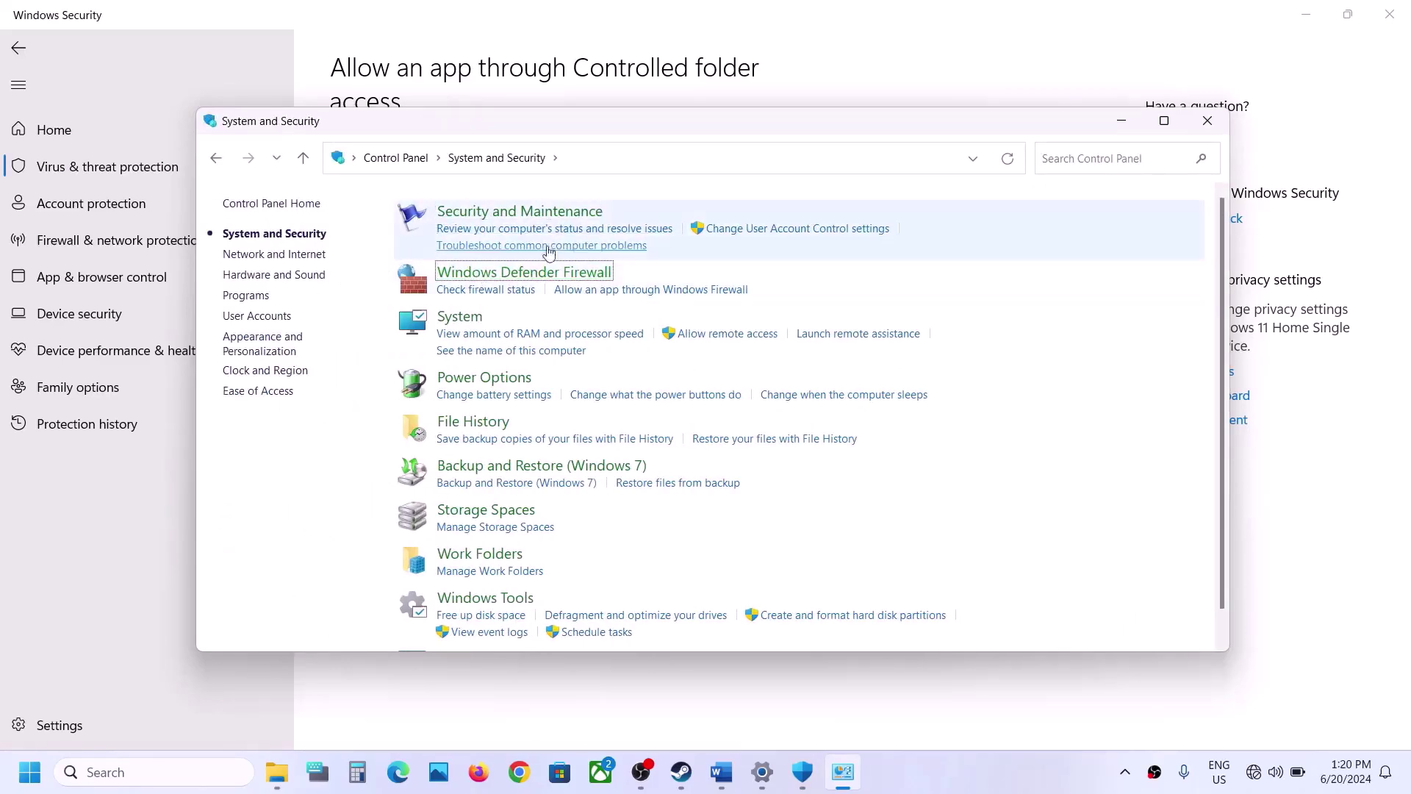
click(289, 247)
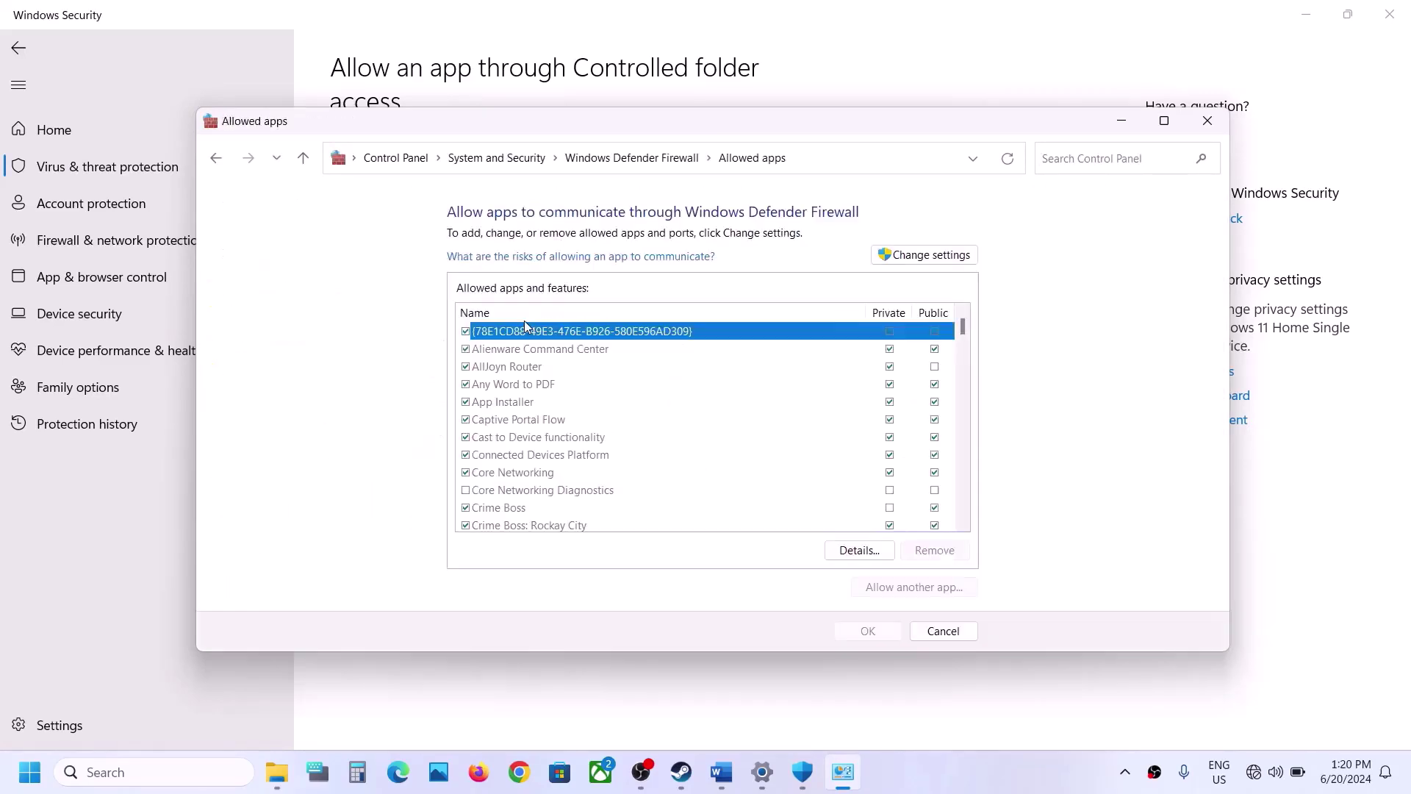
click(976, 257)
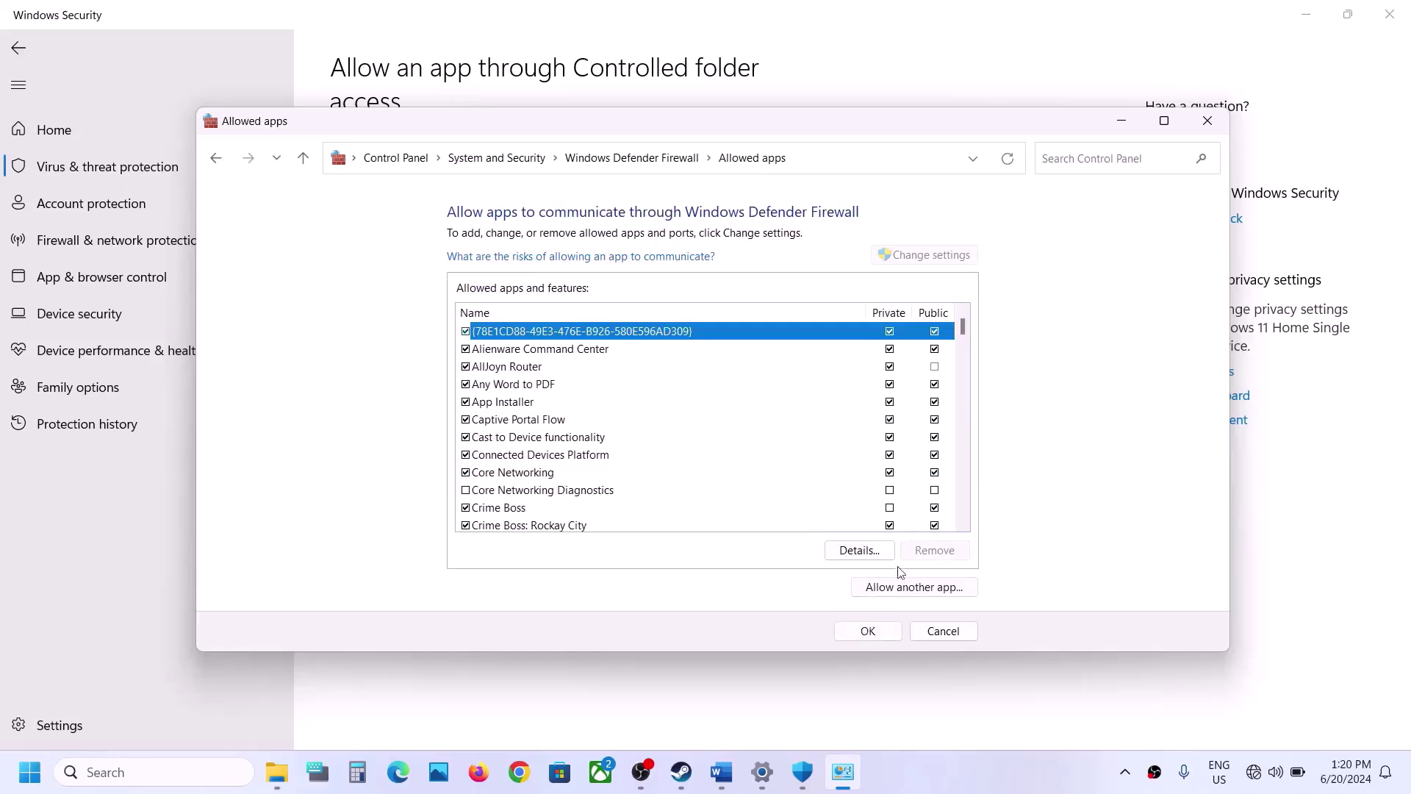
Try to add the CrimeBoss application from steamapps\common\CrimeBossRockayCity as another app allowed through the firewall.
click(909, 587)
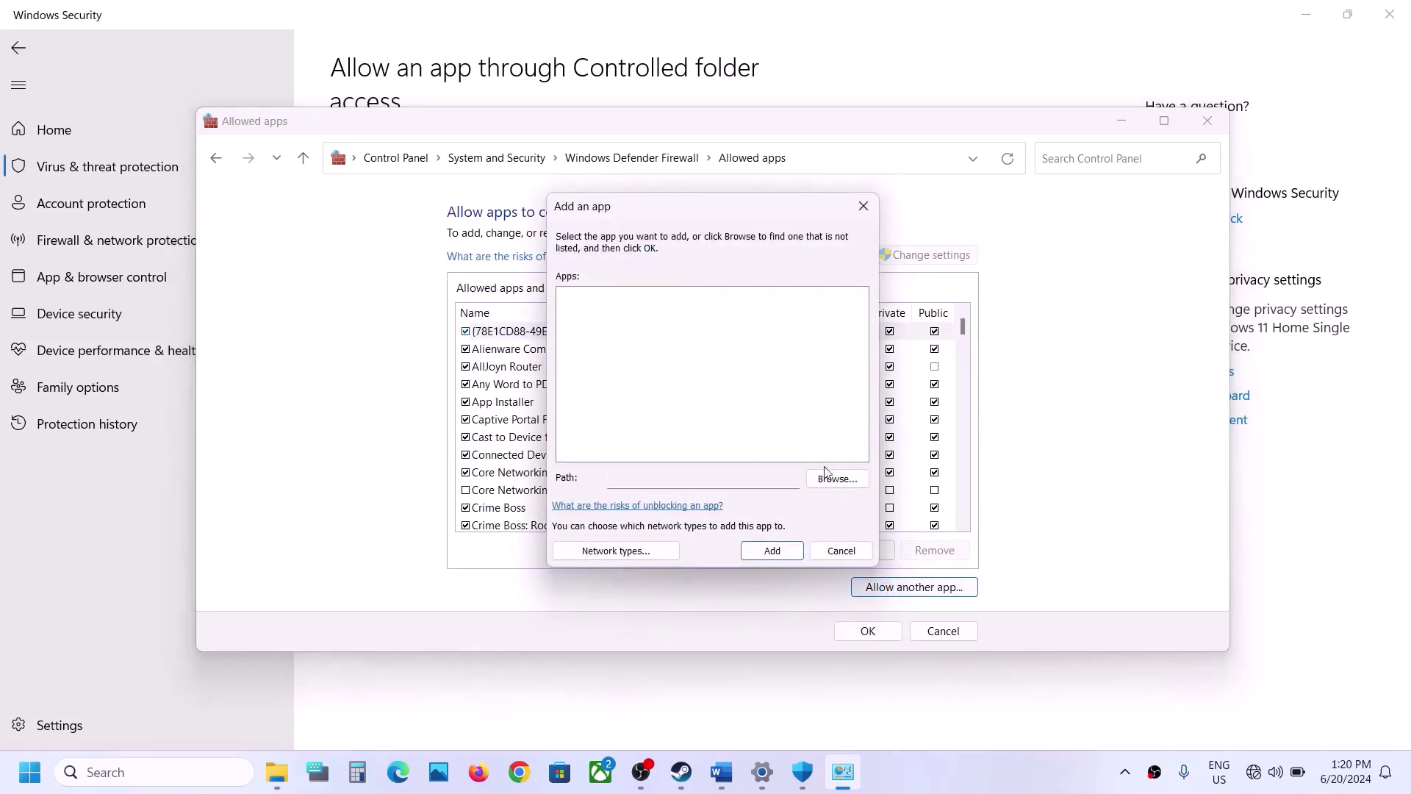
click(827, 474)
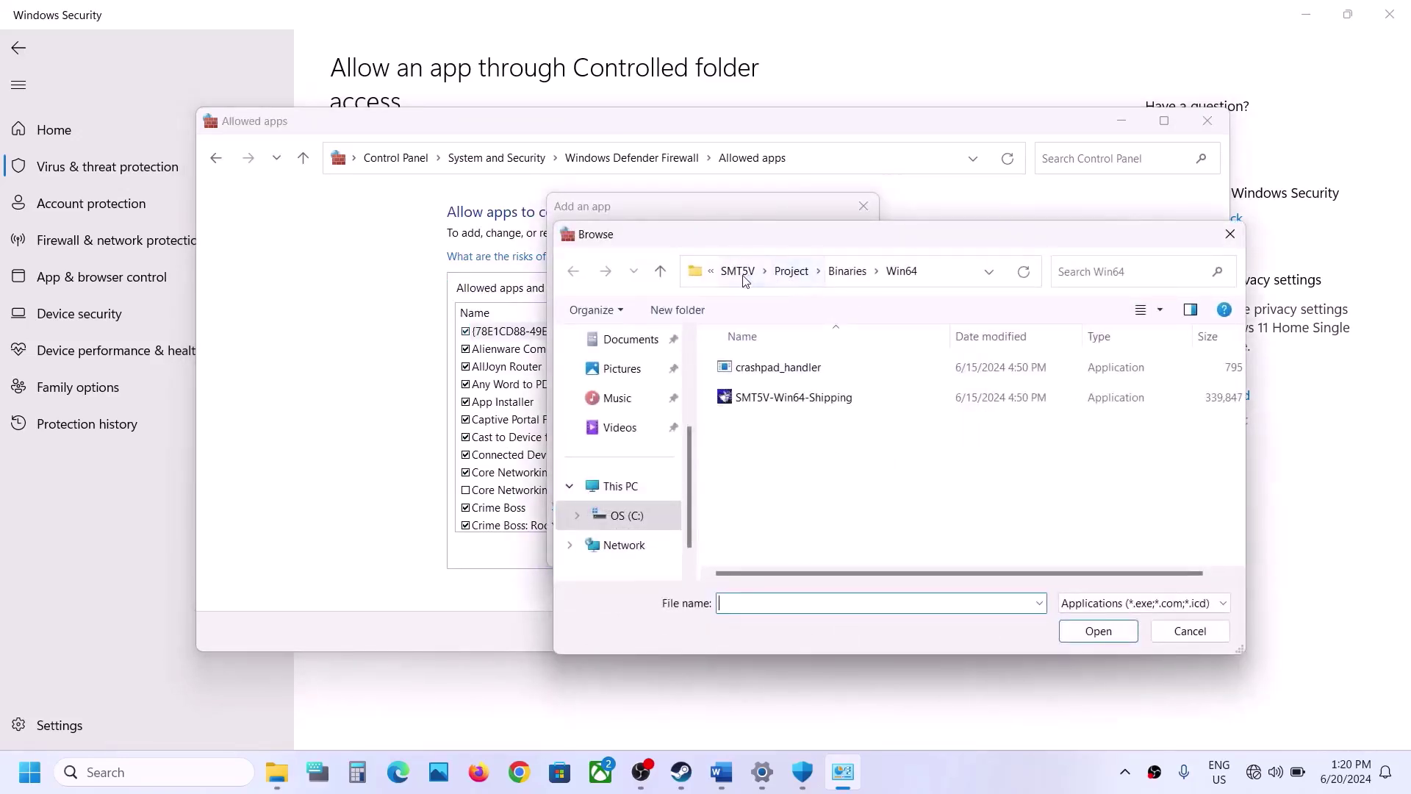
click(744, 276)
click(820, 272)
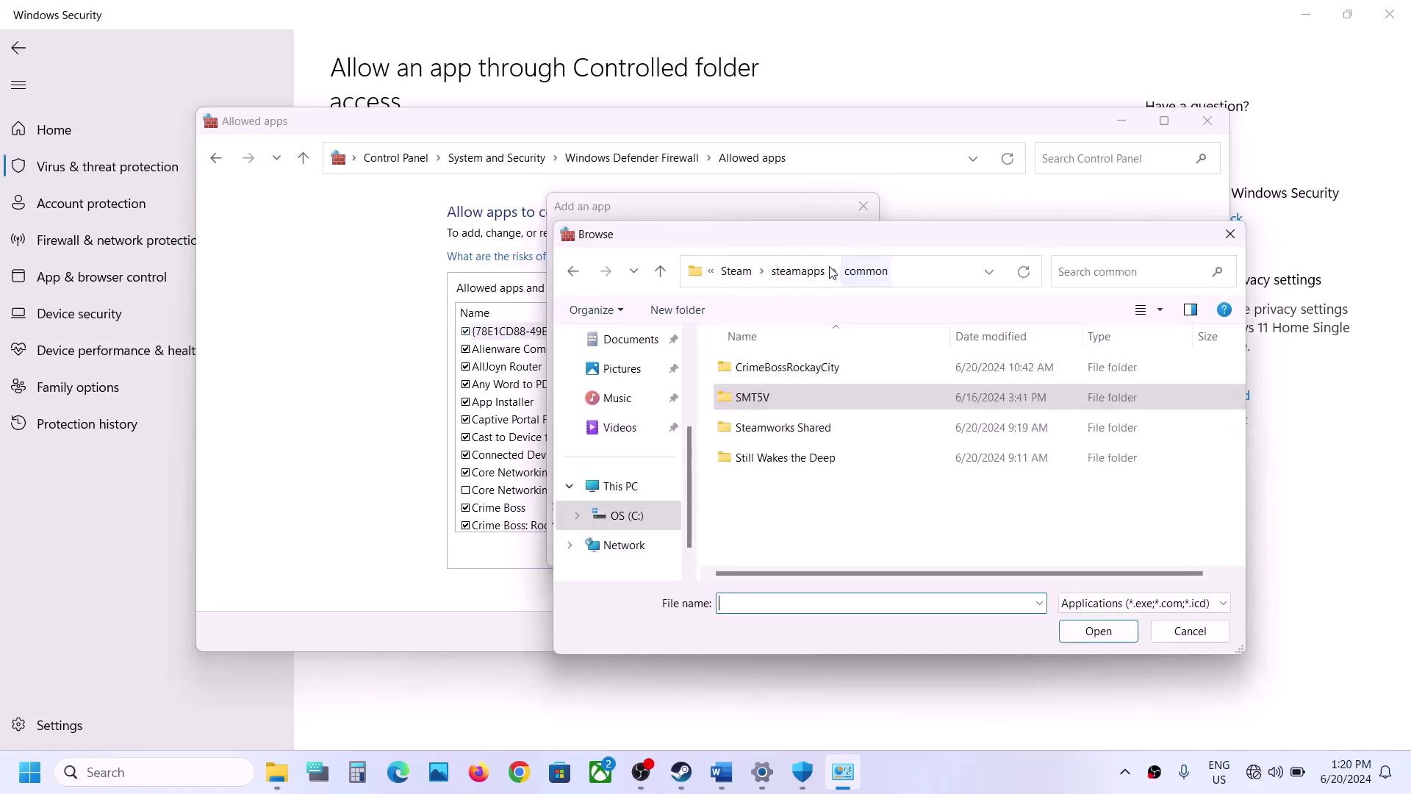
double_click(779, 367)
click(786, 428)
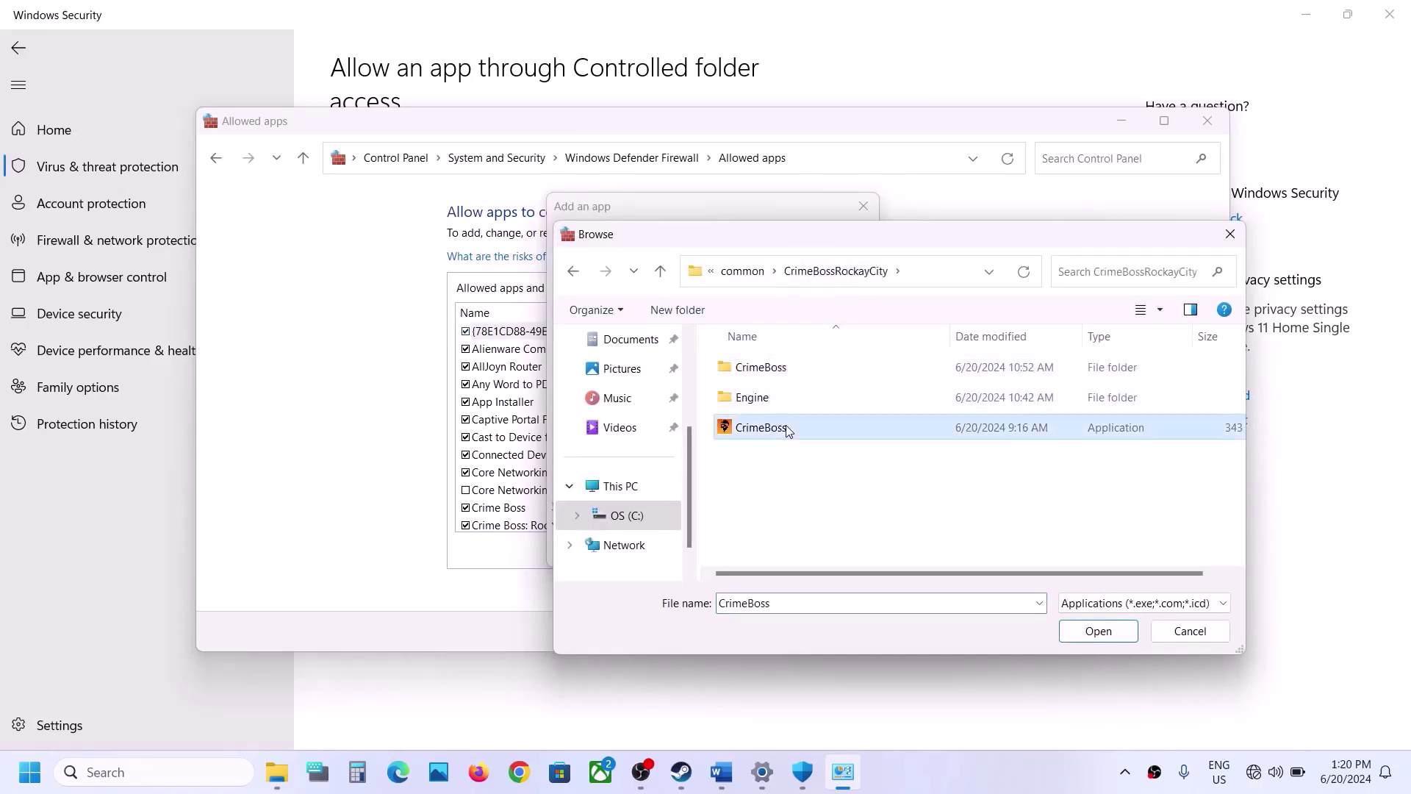
click(1078, 632)
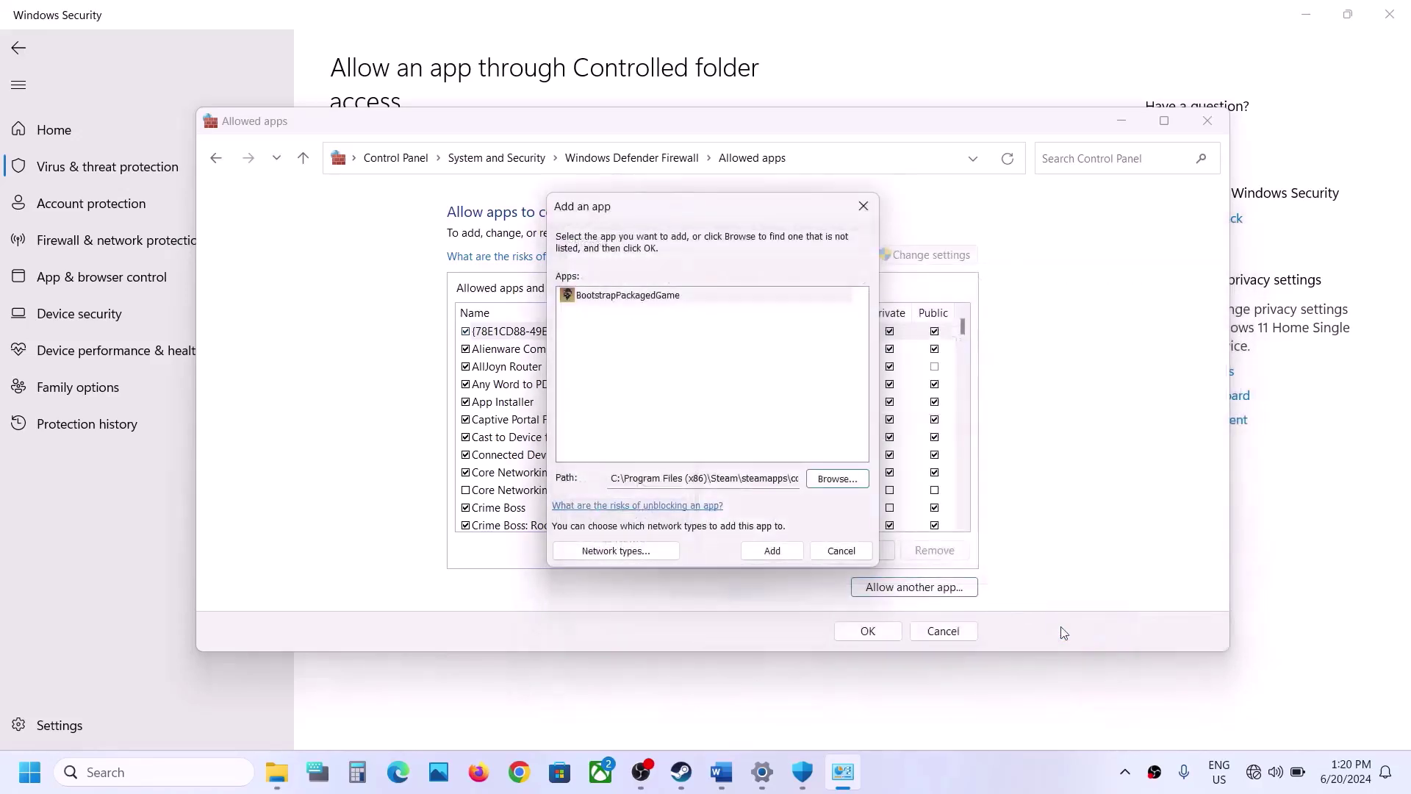
click(771, 559)
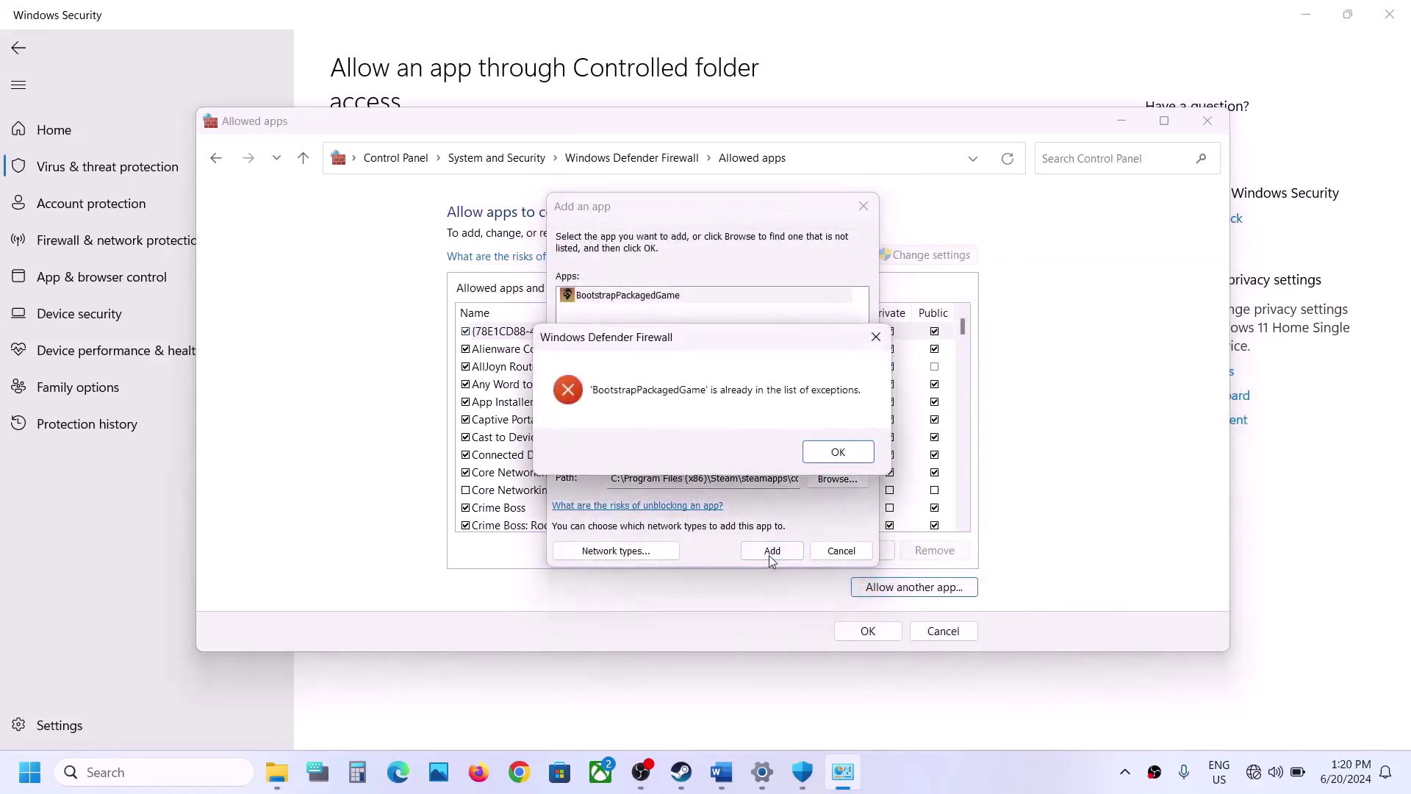
click(838, 452)
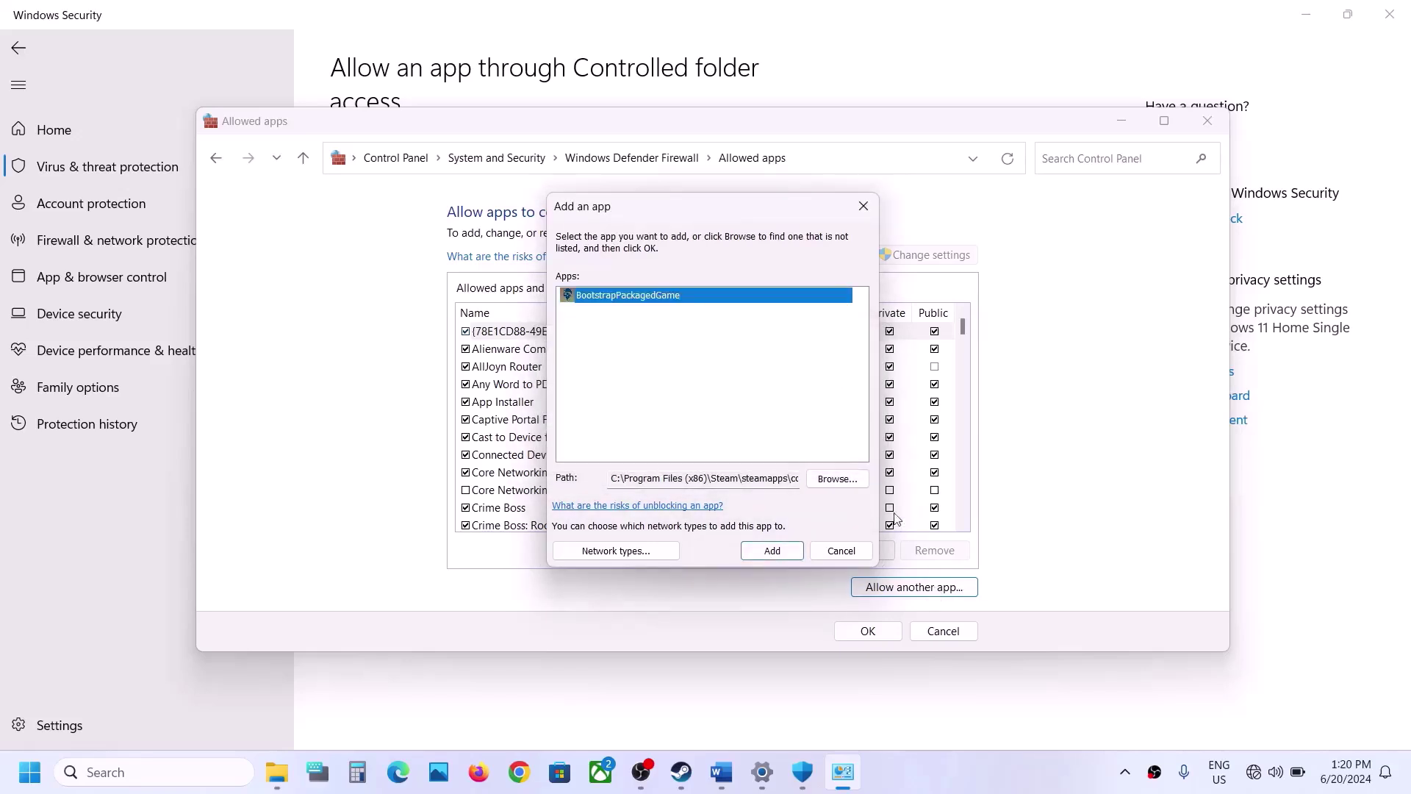
Try to add CrimeBoss-Win64-Shipping from CrimeBoss\Binaries\Win64 to the firewall's allowed apps, and close the Add an app dialog.
click(837, 478)
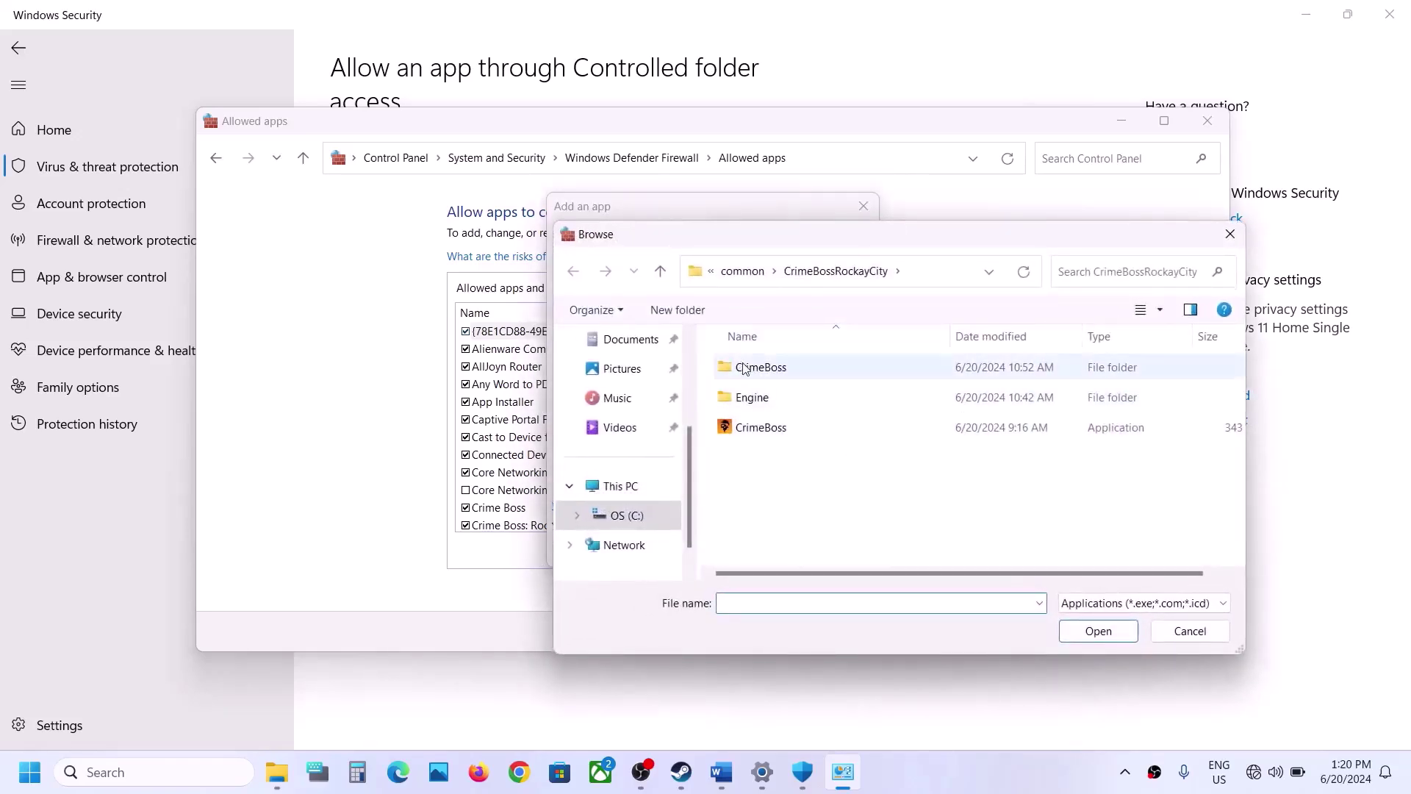
double_click(744, 367)
double_click(744, 368)
double_click(743, 367)
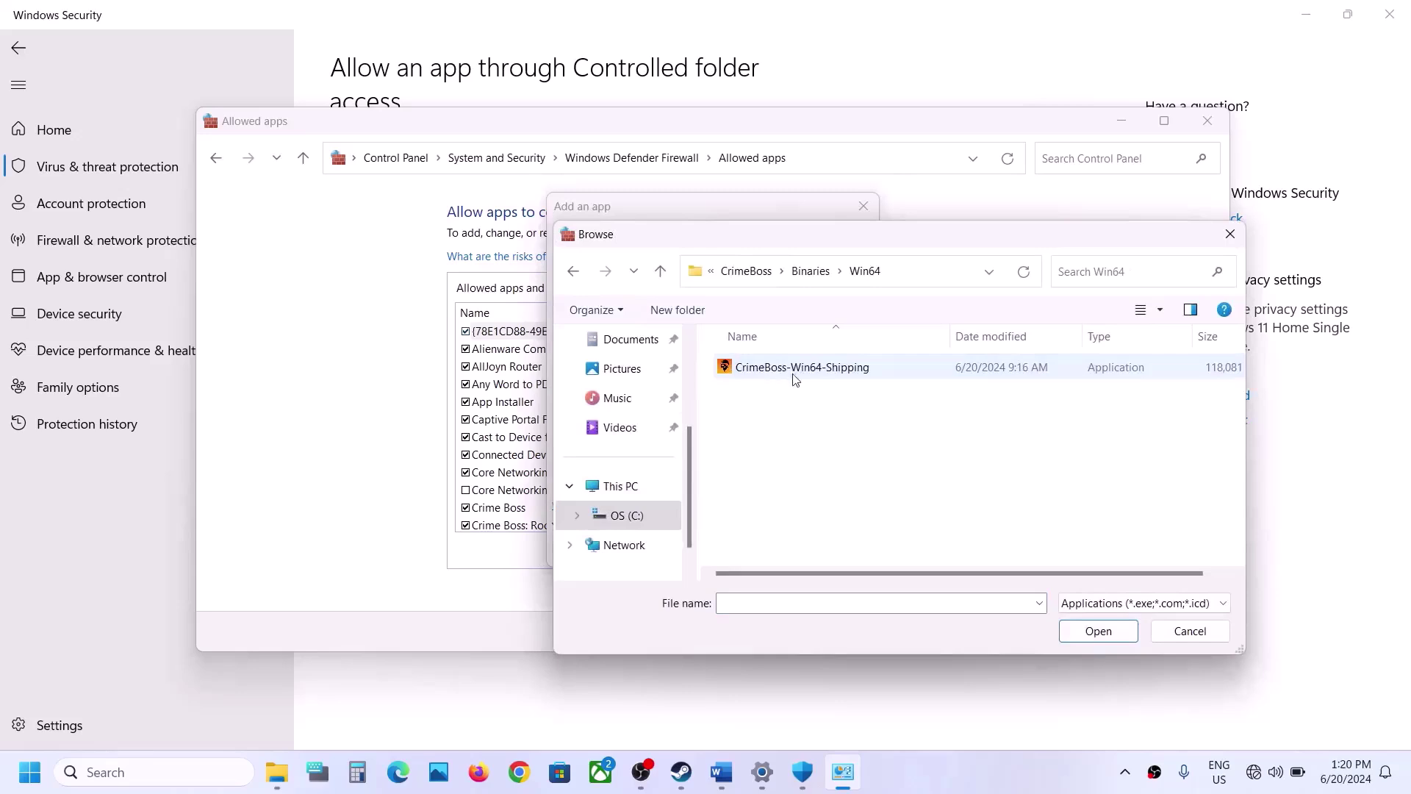
click(796, 375)
click(1098, 631)
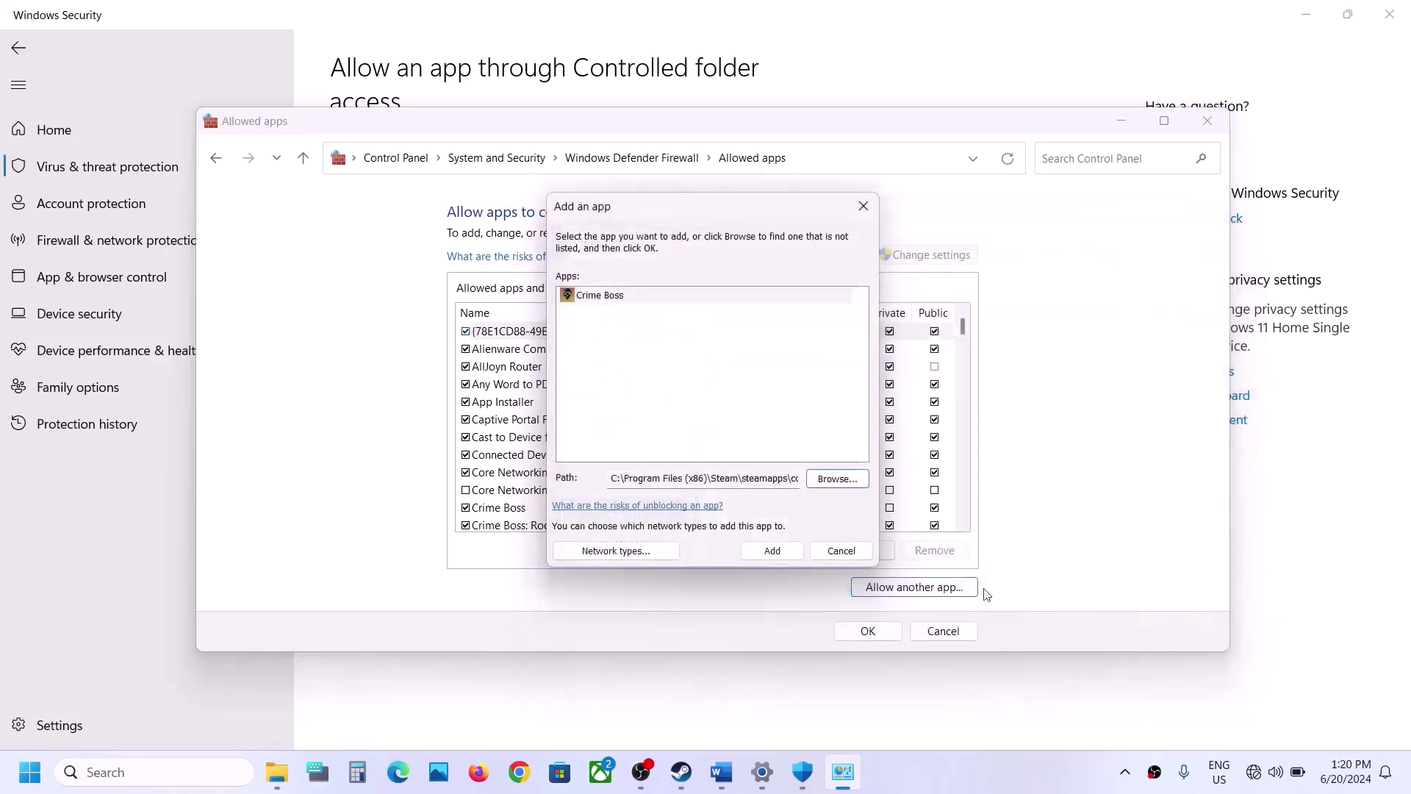
click(789, 557)
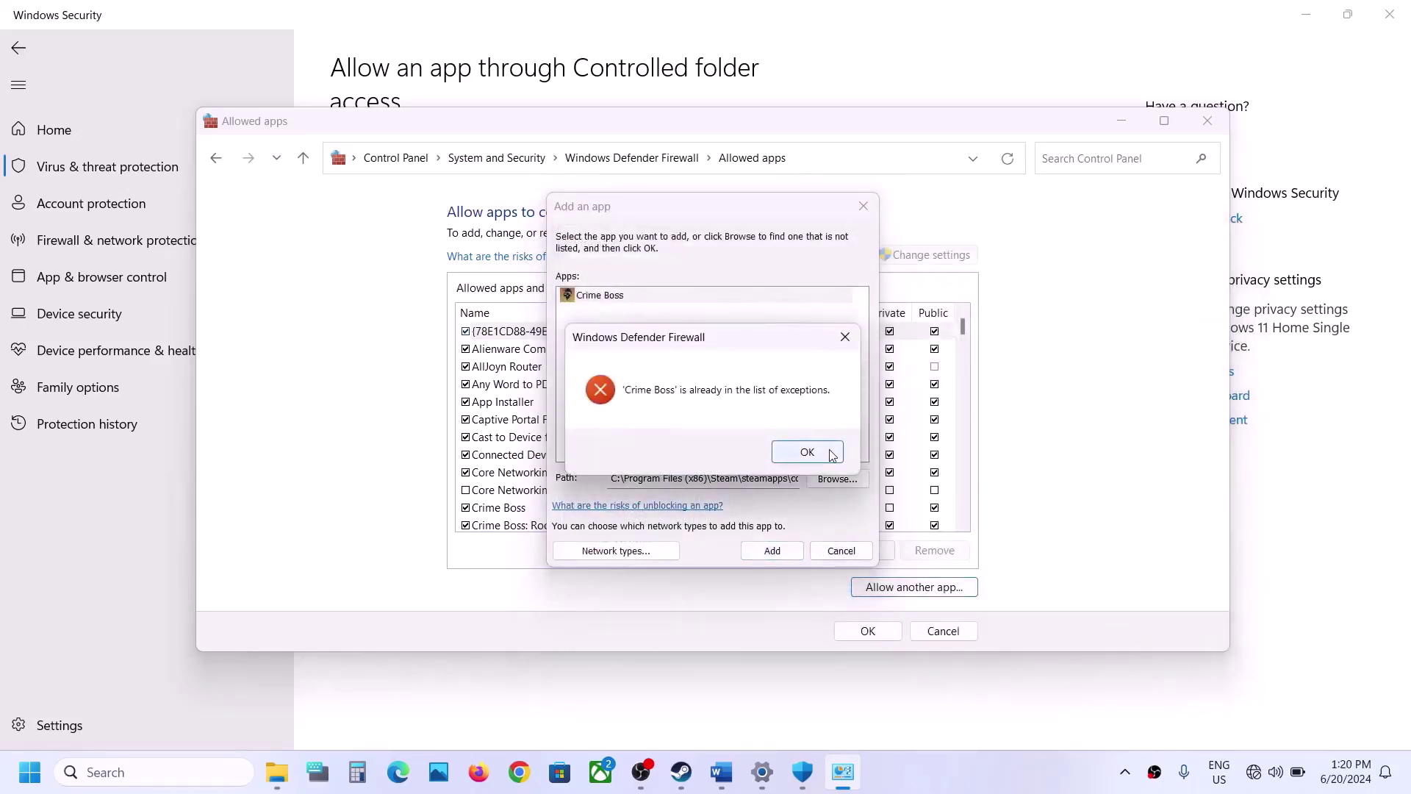
click(823, 451)
click(863, 209)
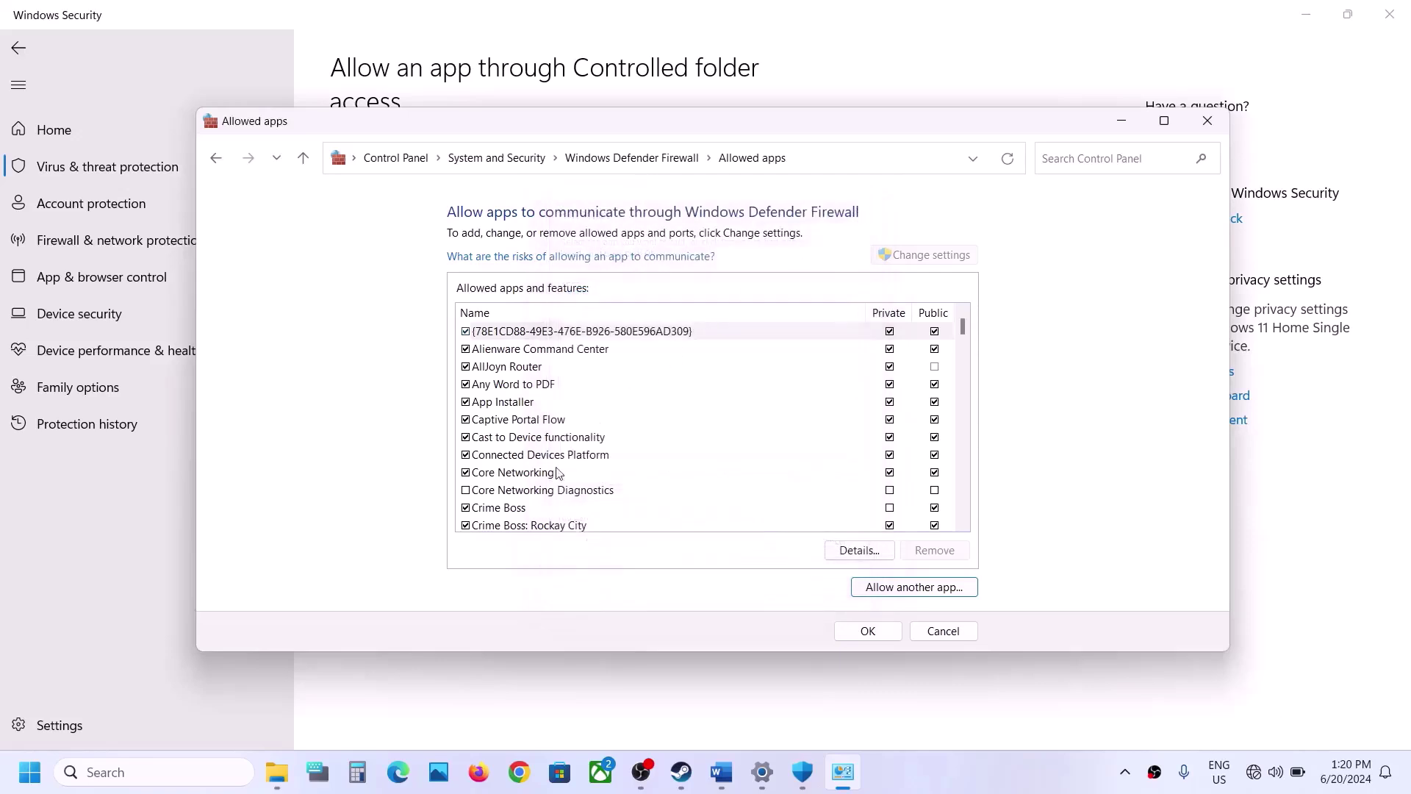
Confirm the firewall's allowed apps list with Crime Boss selected, and close the Allowed apps, Windows Security and Settings windows.
click(519, 510)
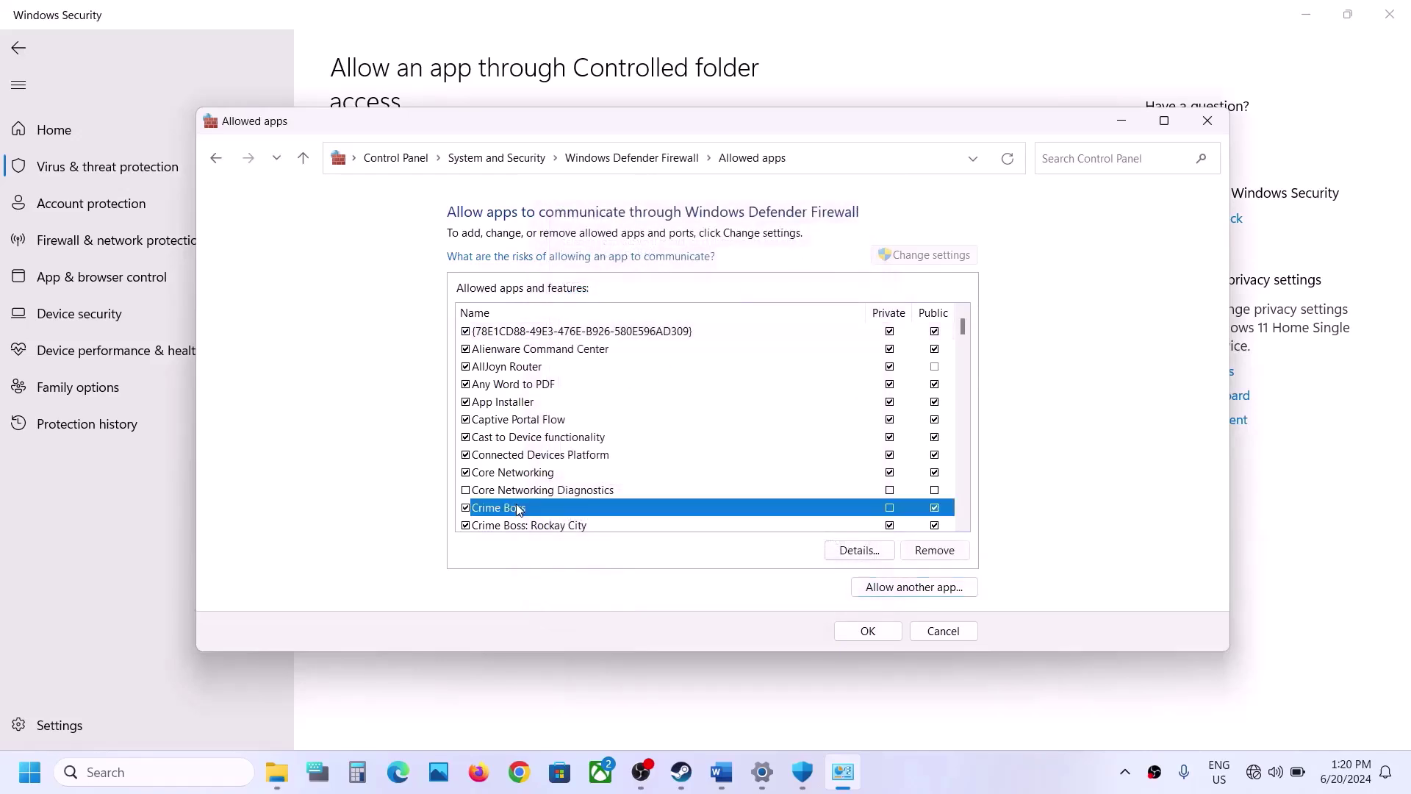
click(897, 631)
click(1208, 120)
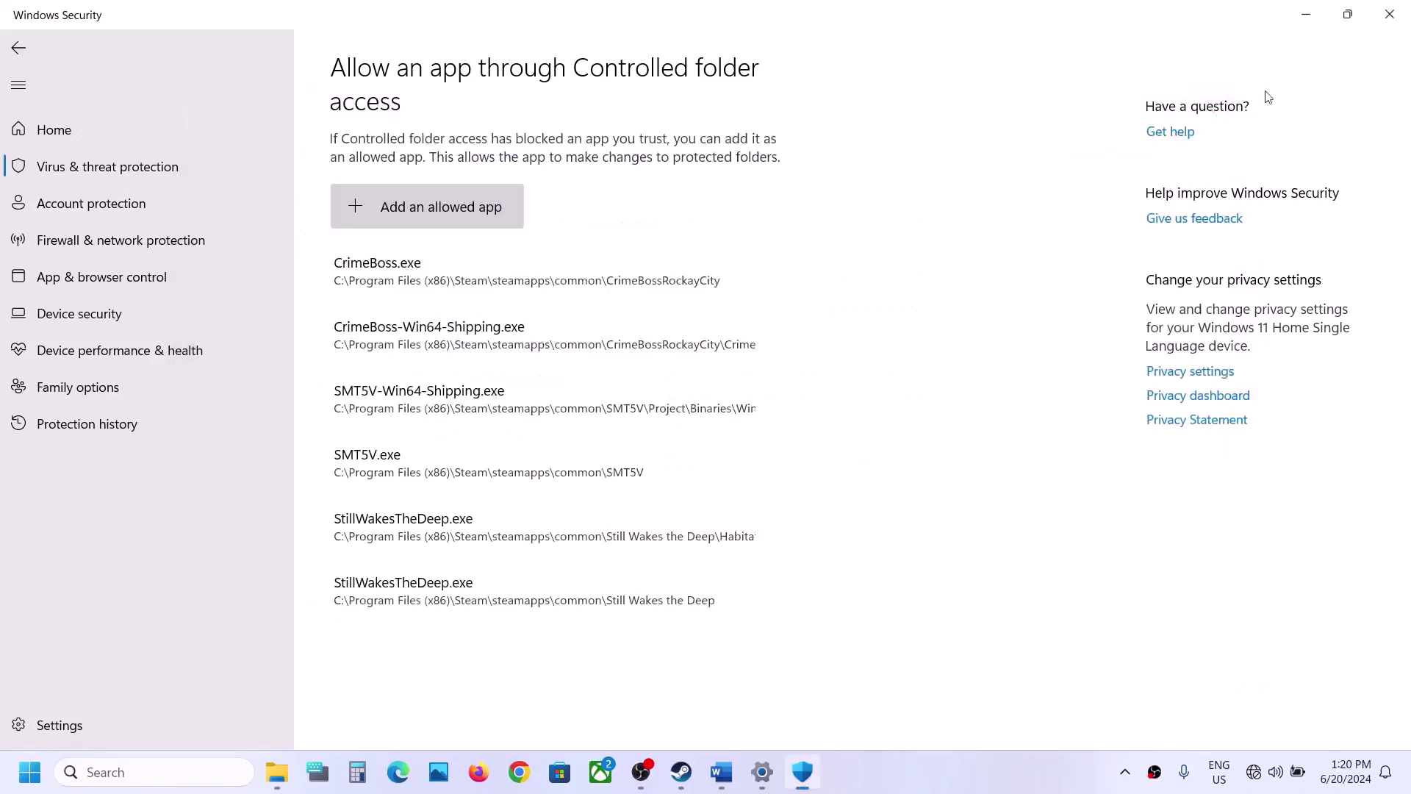
click(1399, 15)
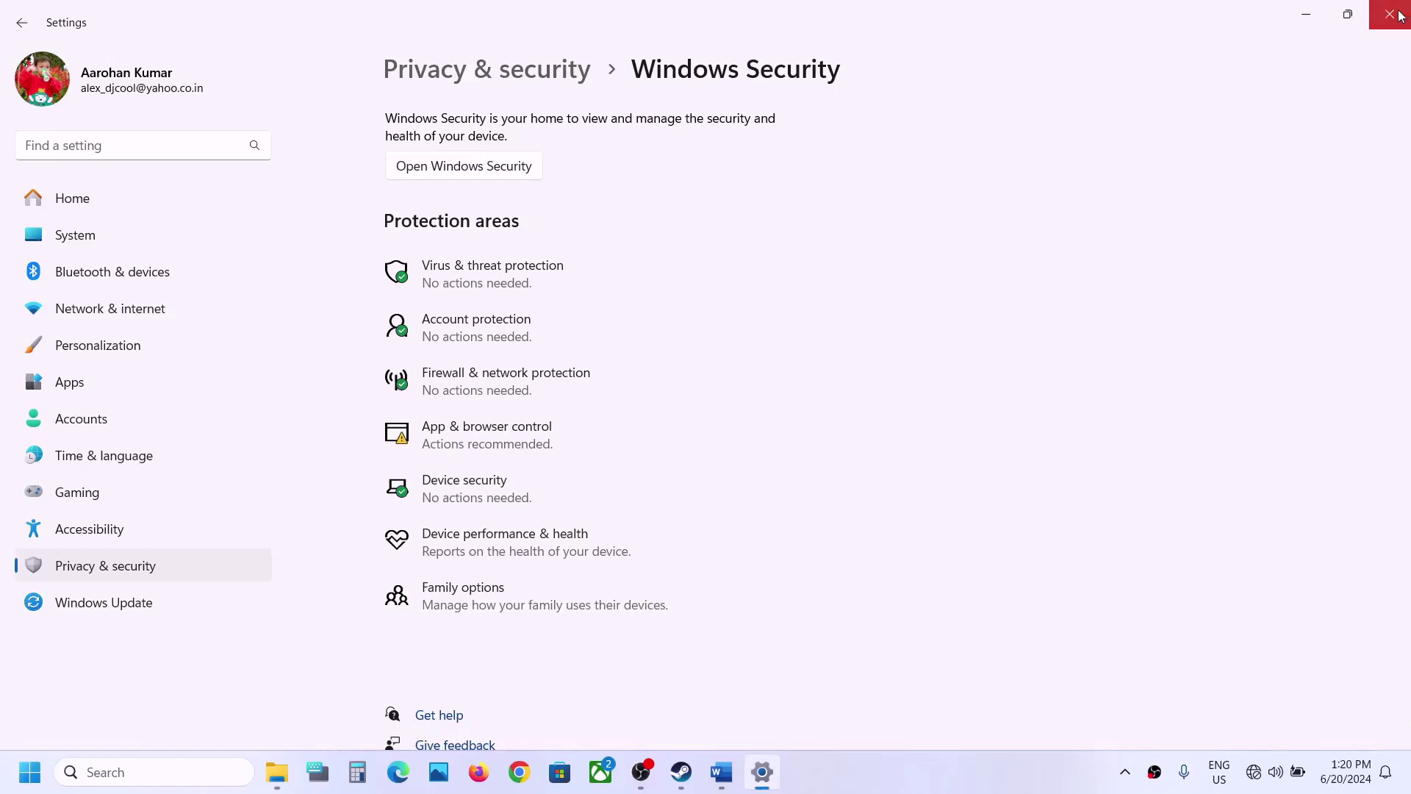
click(1399, 14)
Highlight Step 8, Update Windows, in the Crimeboss document, and check for updates in Windows Update, retrying the check once.
scroll(725, 445, down, 5)
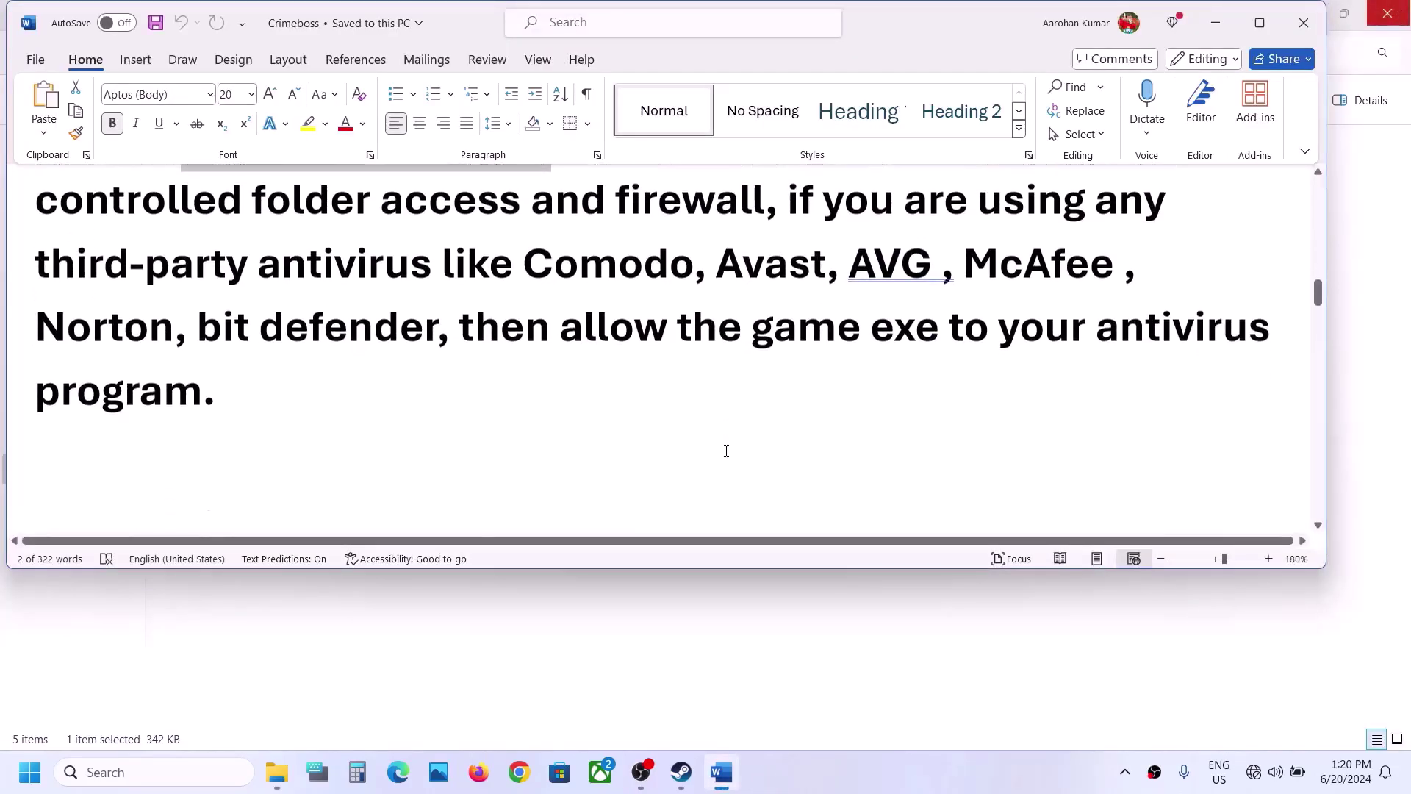
drag(319, 399, 522, 388)
key(super)
click(438, 304)
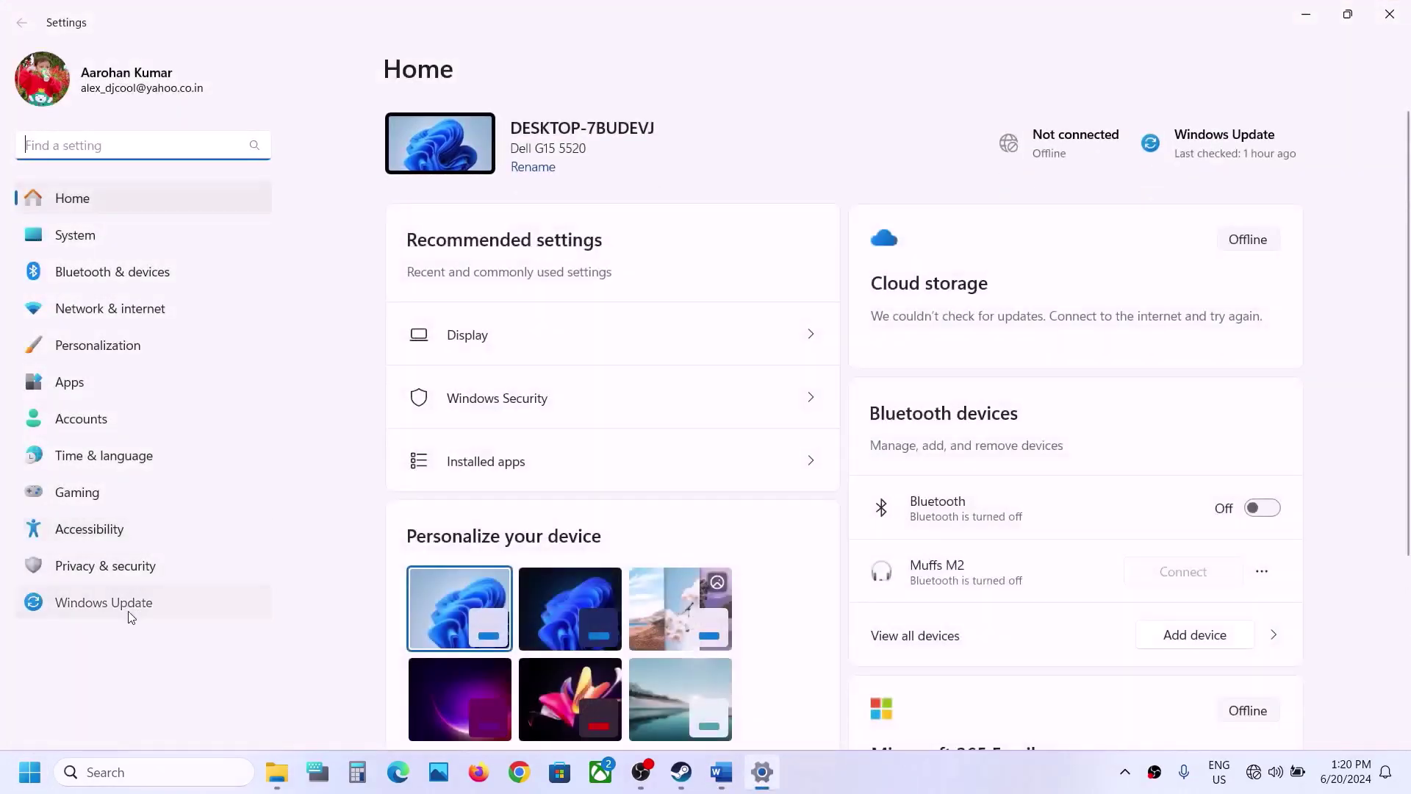
click(131, 604)
click(1197, 153)
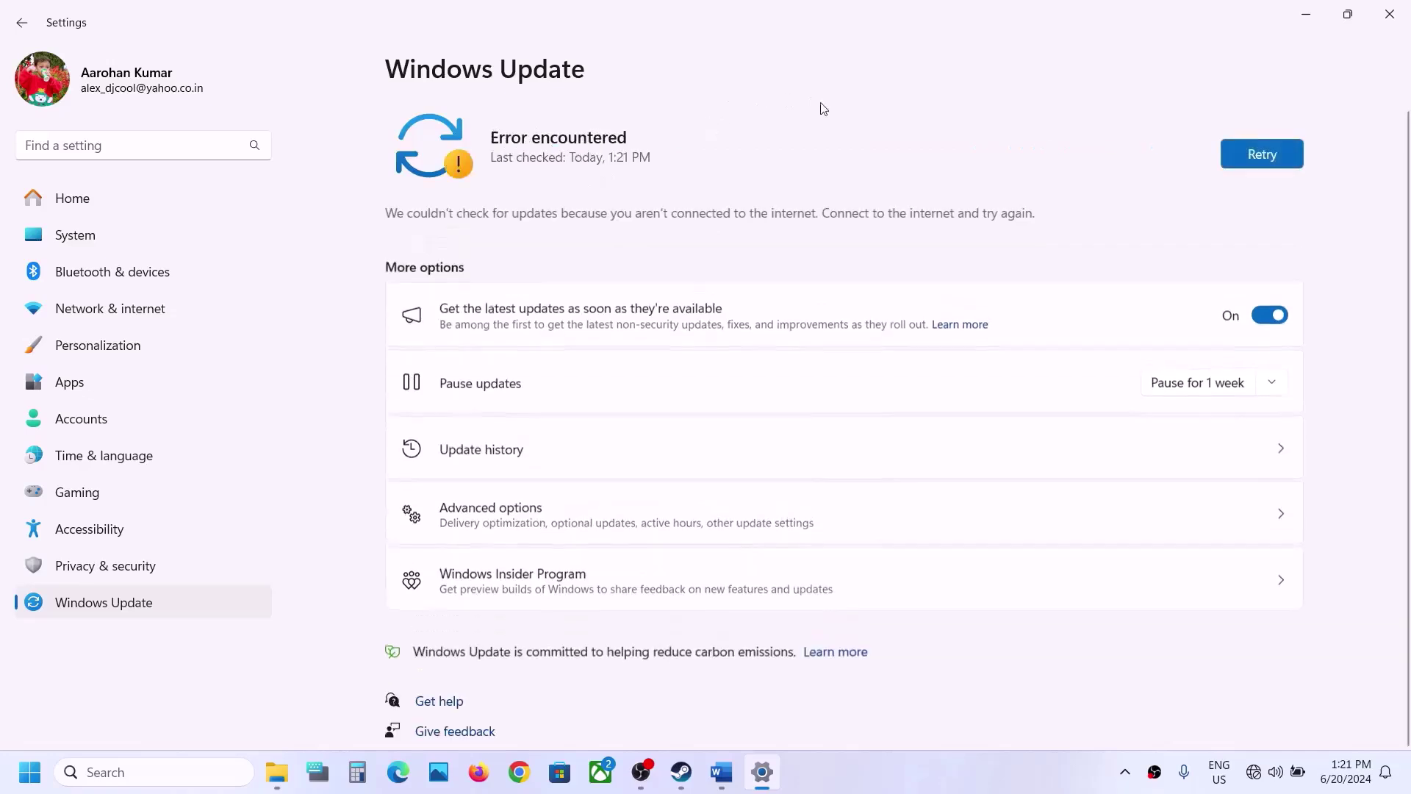
click(1272, 152)
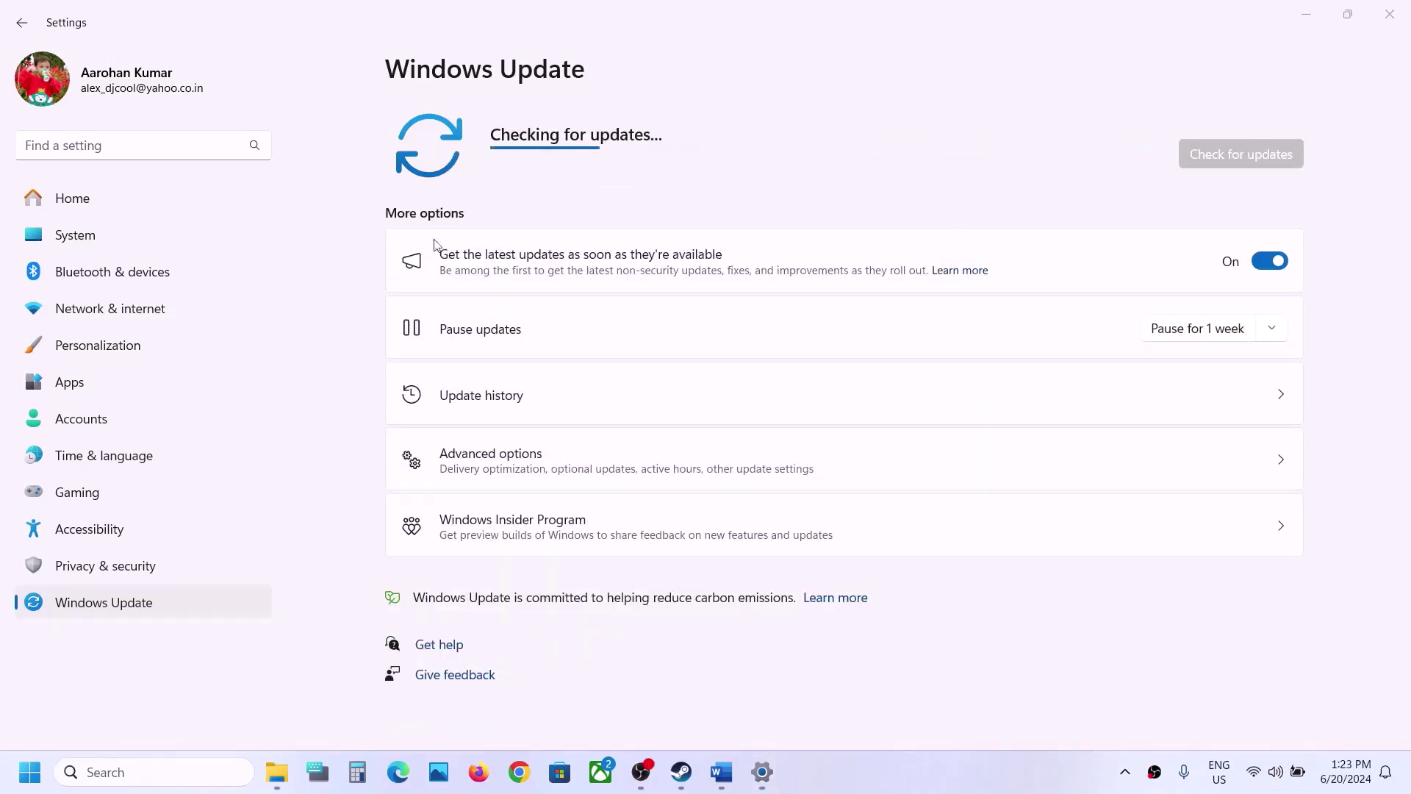
Display the computer's power options without restarting.
key(super)
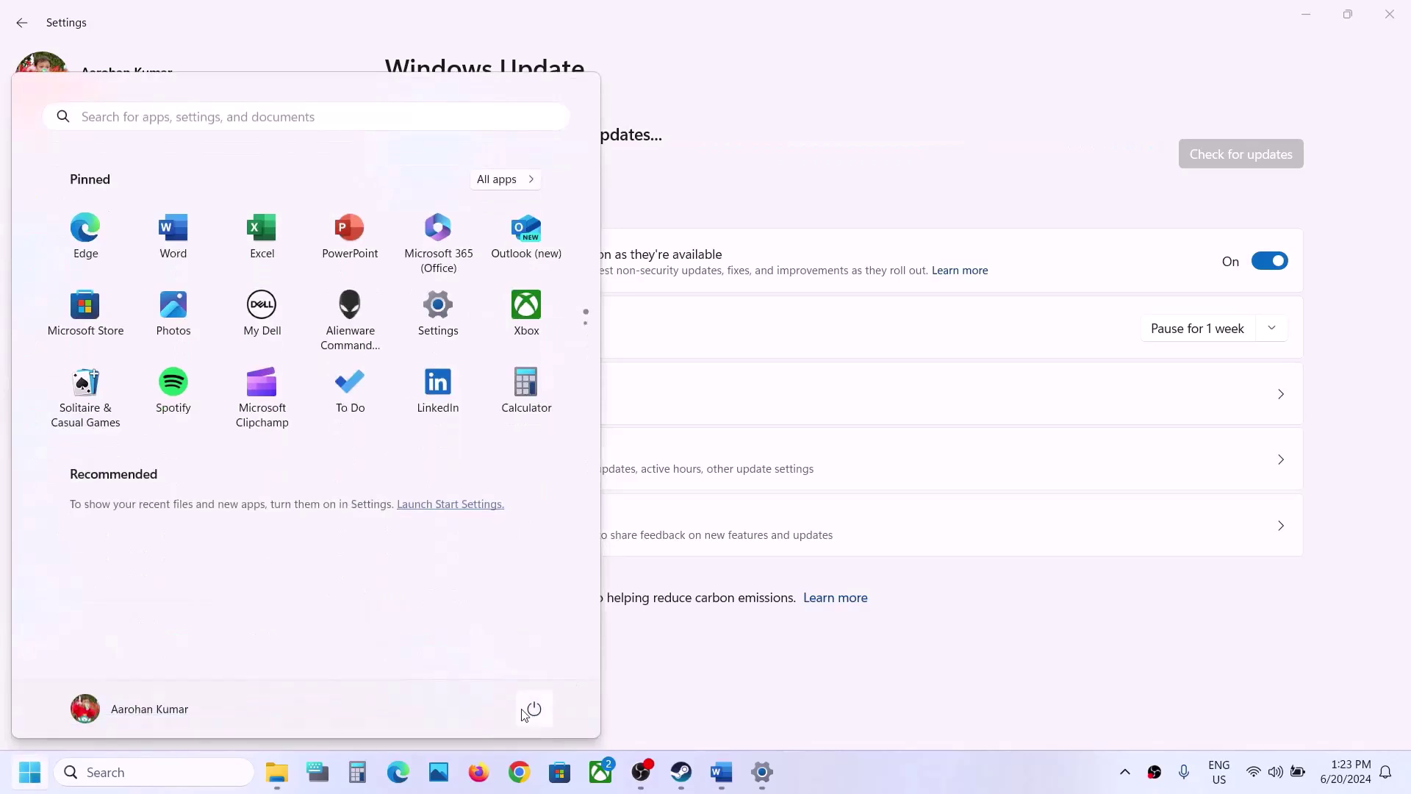
click(525, 713)
click(541, 669)
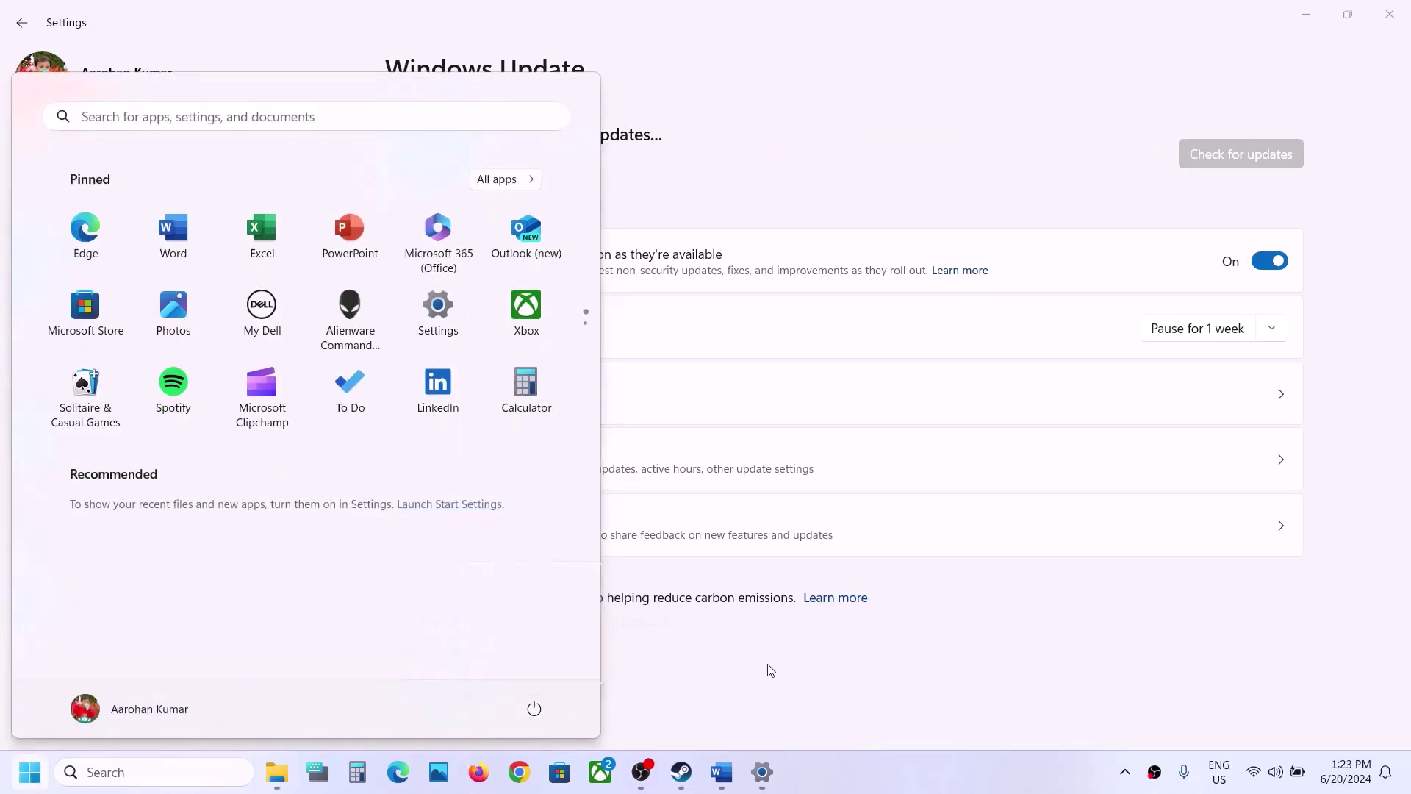
Switch to the Crimeboss document in Word and highlight Step 9 on clean graphics driver installation with its NVIDIA and AMD links.
click(722, 771)
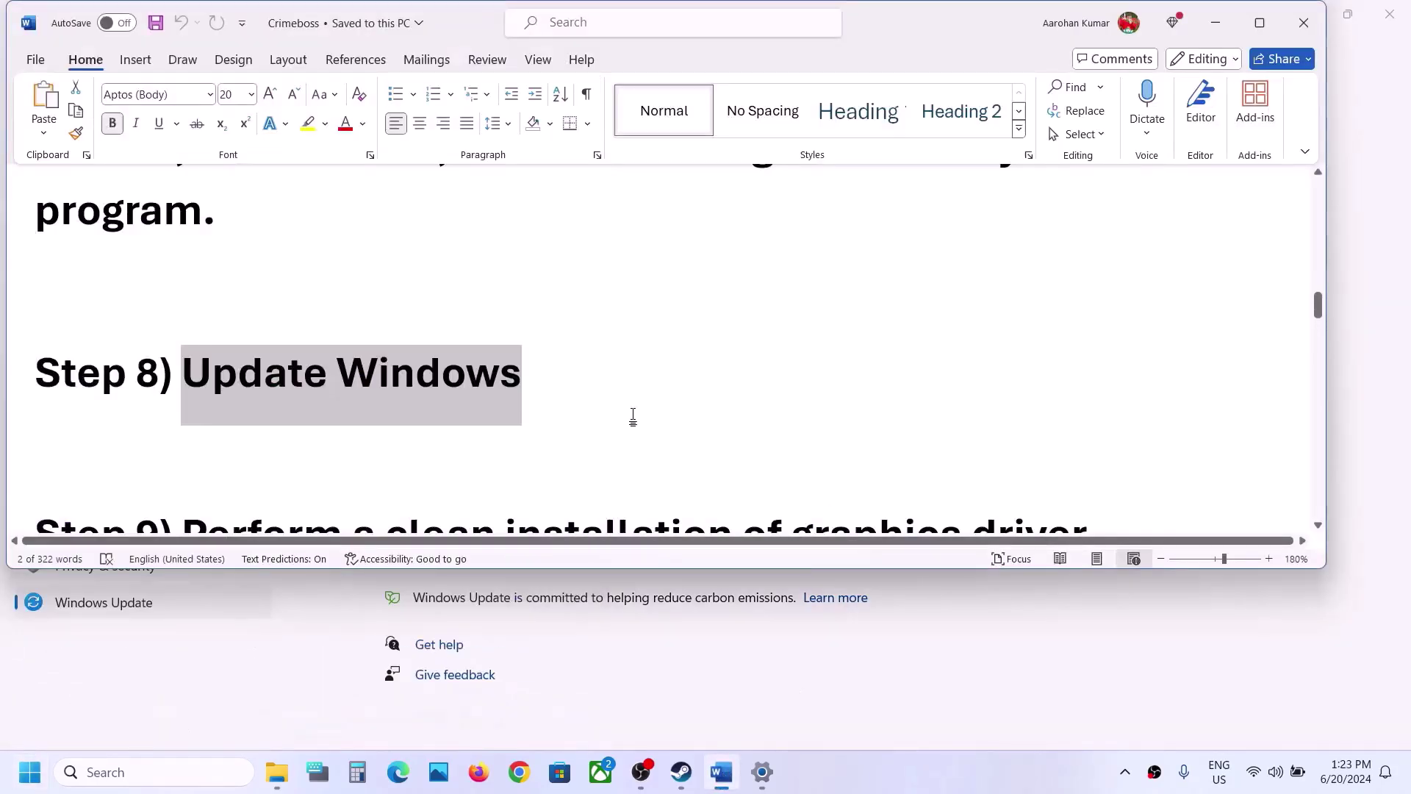
scroll(633, 417, down, 3)
drag(244, 318, 1074, 307)
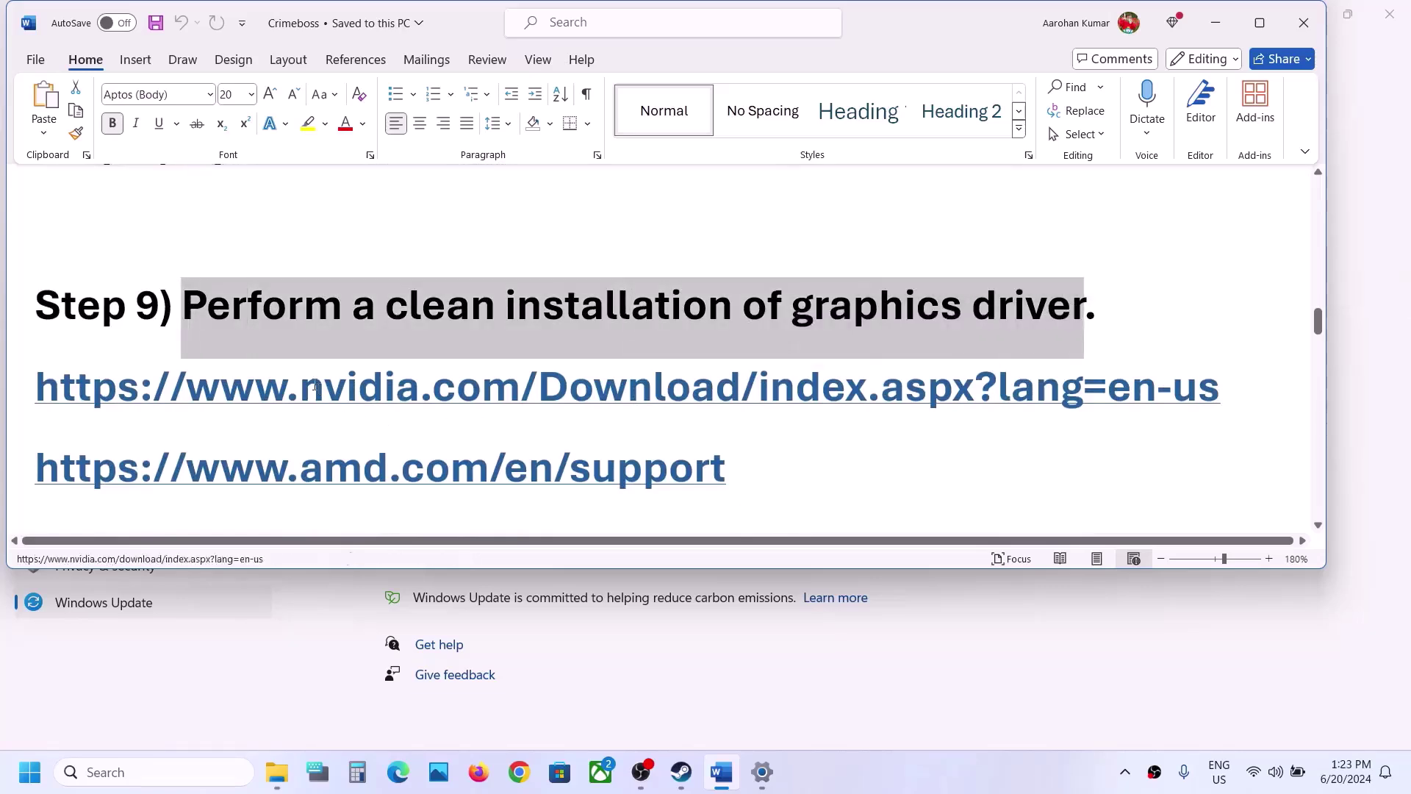
drag(324, 387, 821, 387)
drag(220, 470, 644, 475)
click(682, 768)
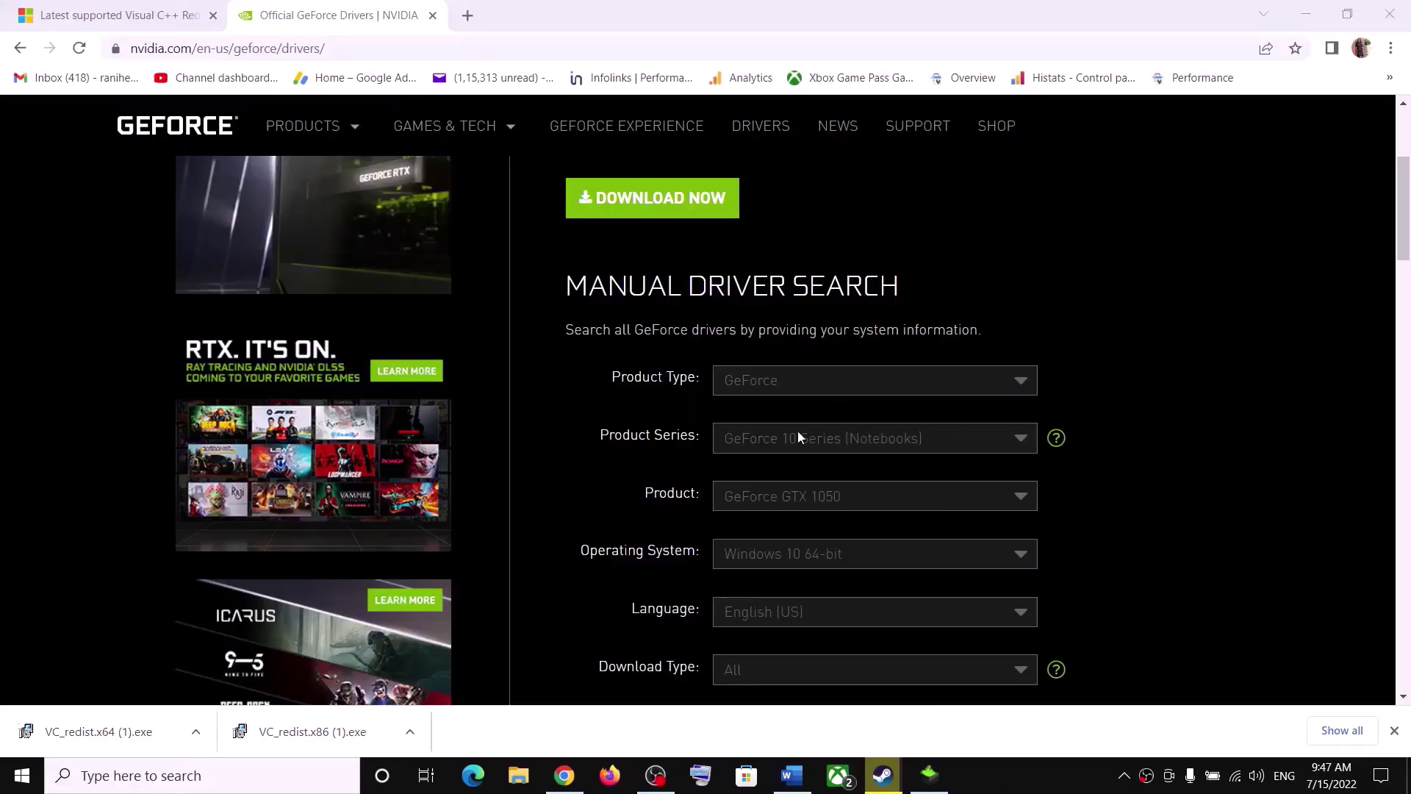
Examine the Product Series, Product and Operating System choices in NVIDIA's manual driver search without changing them.
click(849, 452)
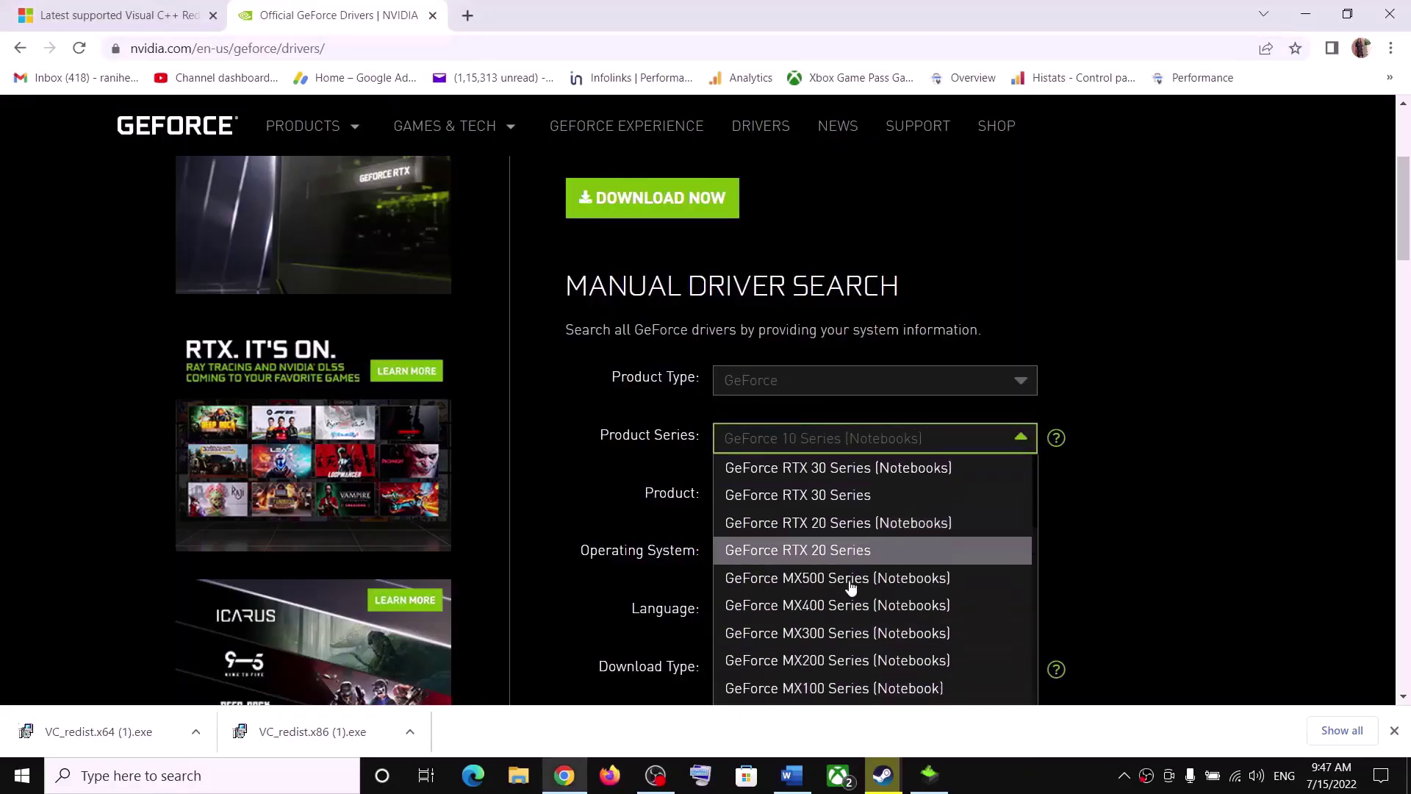
click(1101, 481)
click(882, 496)
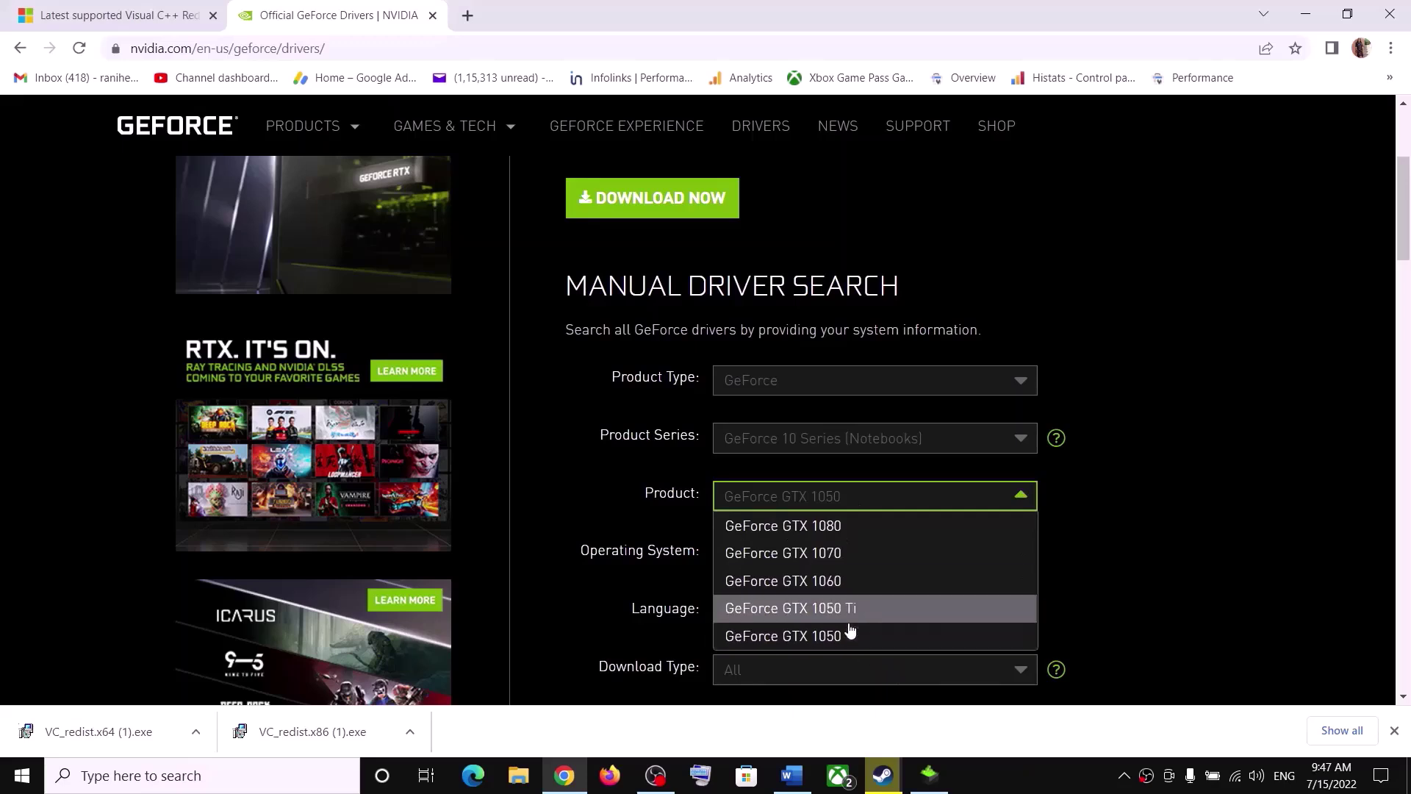
click(1109, 535)
scroll(1106, 528, down, 2)
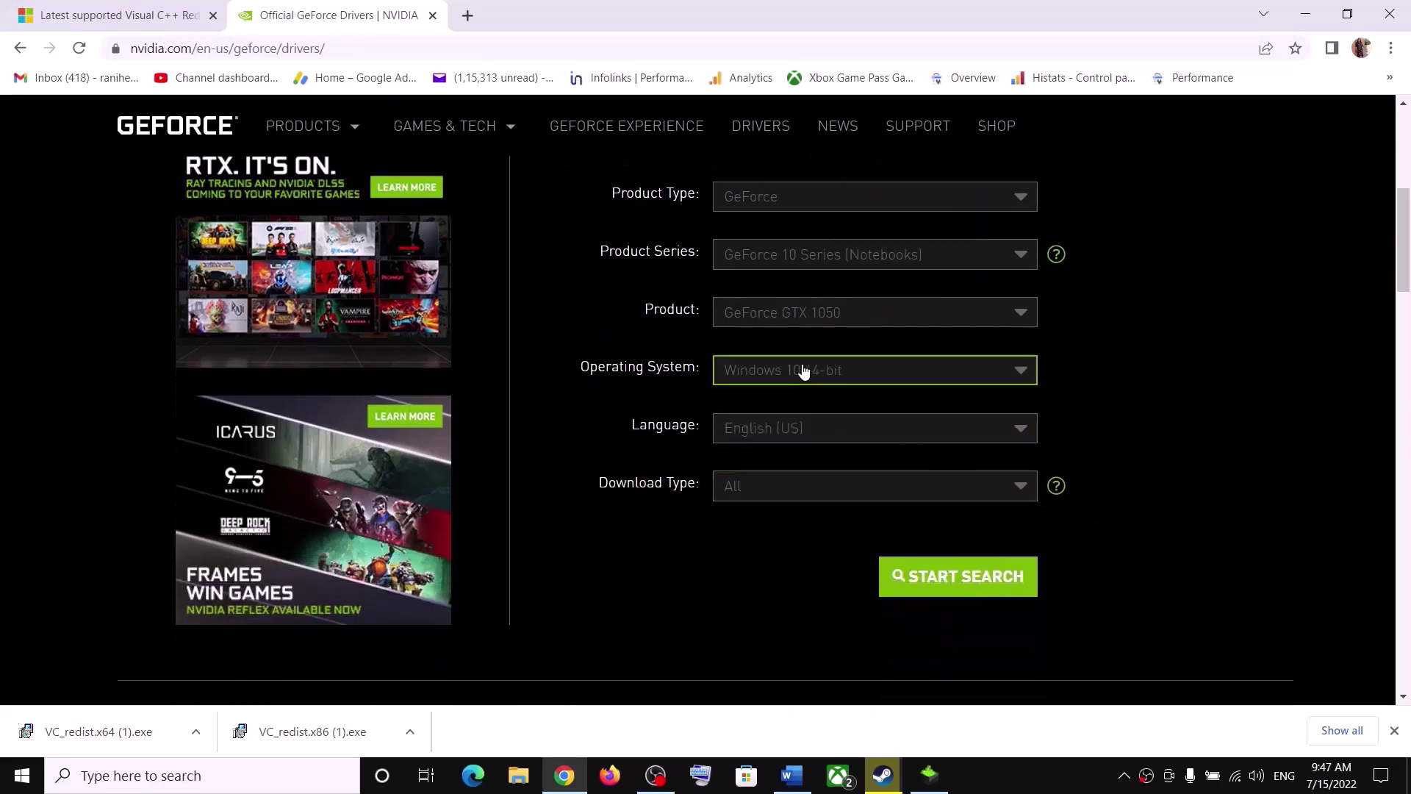
click(803, 368)
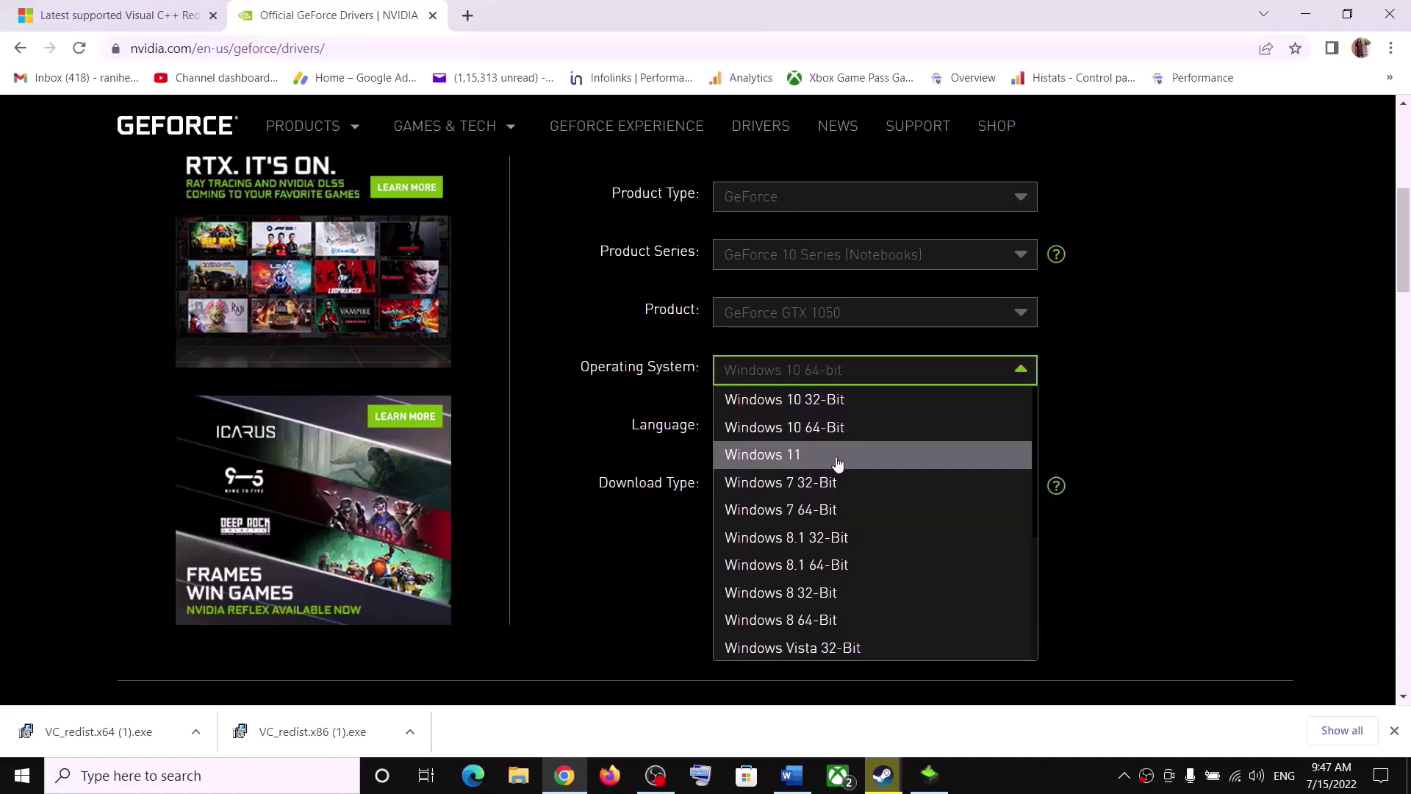
click(1170, 417)
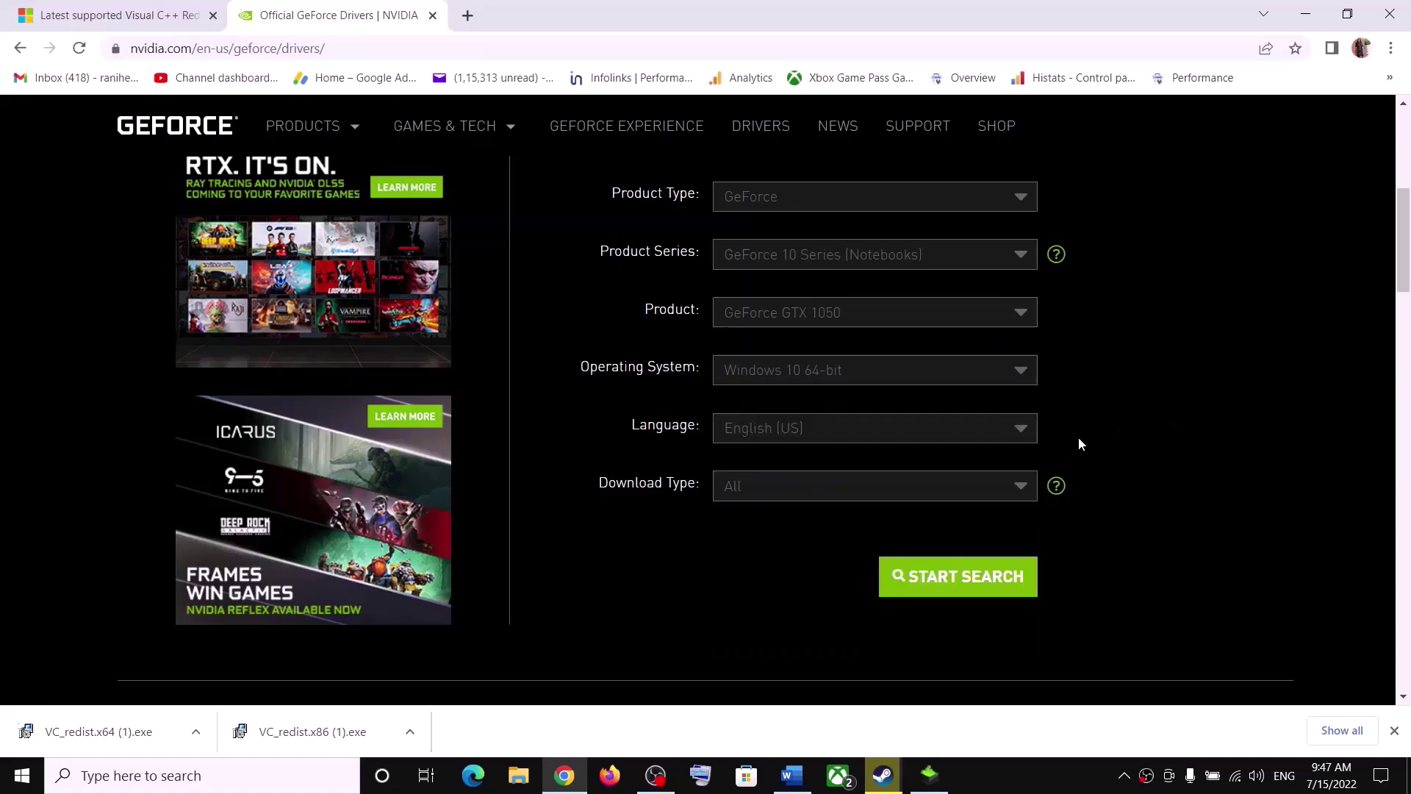
Search for drivers with the current GeForce GTX 1050, Windows 10 64-bit selection and download GeForce Game Ready Driver 516.59.
click(1004, 578)
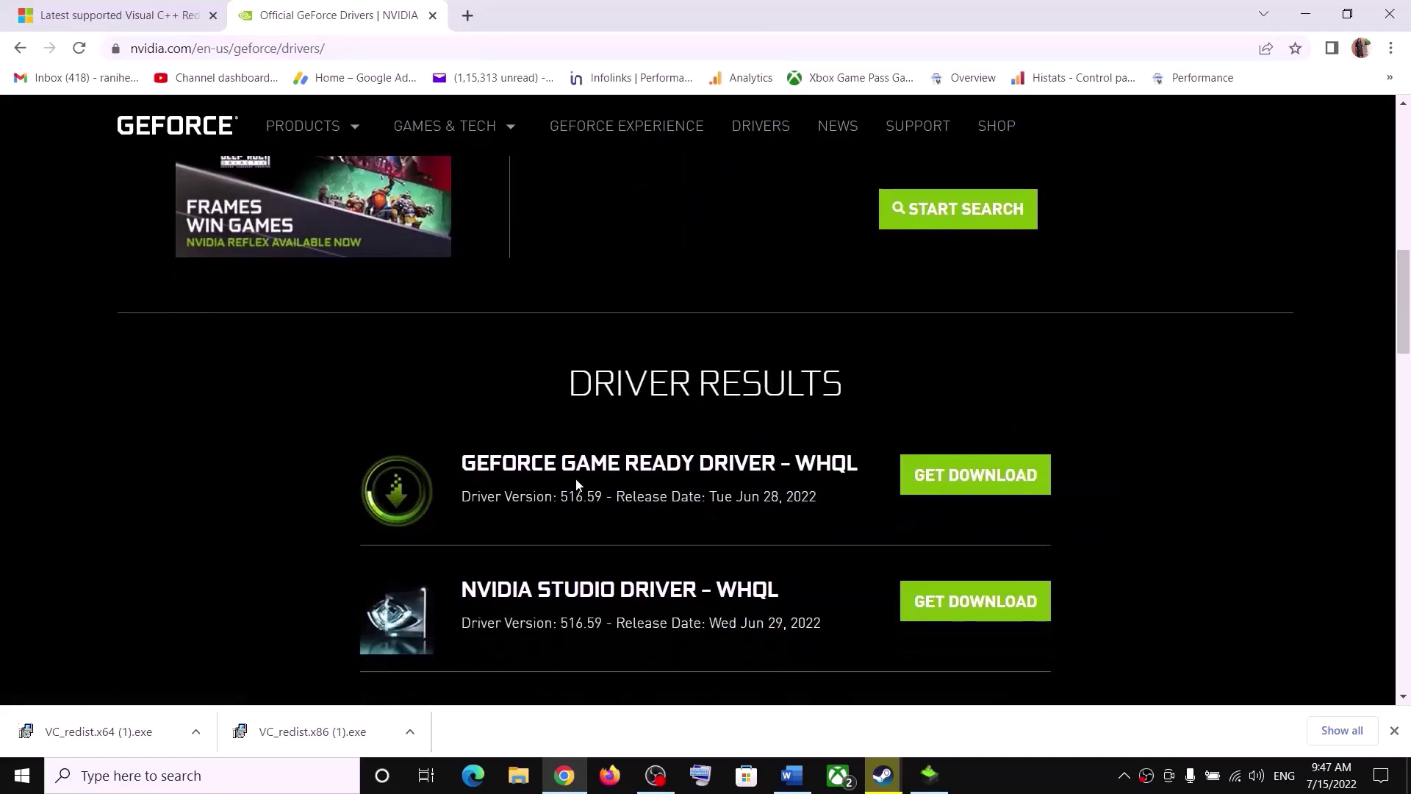
drag(470, 461, 694, 465)
drag(512, 497, 614, 498)
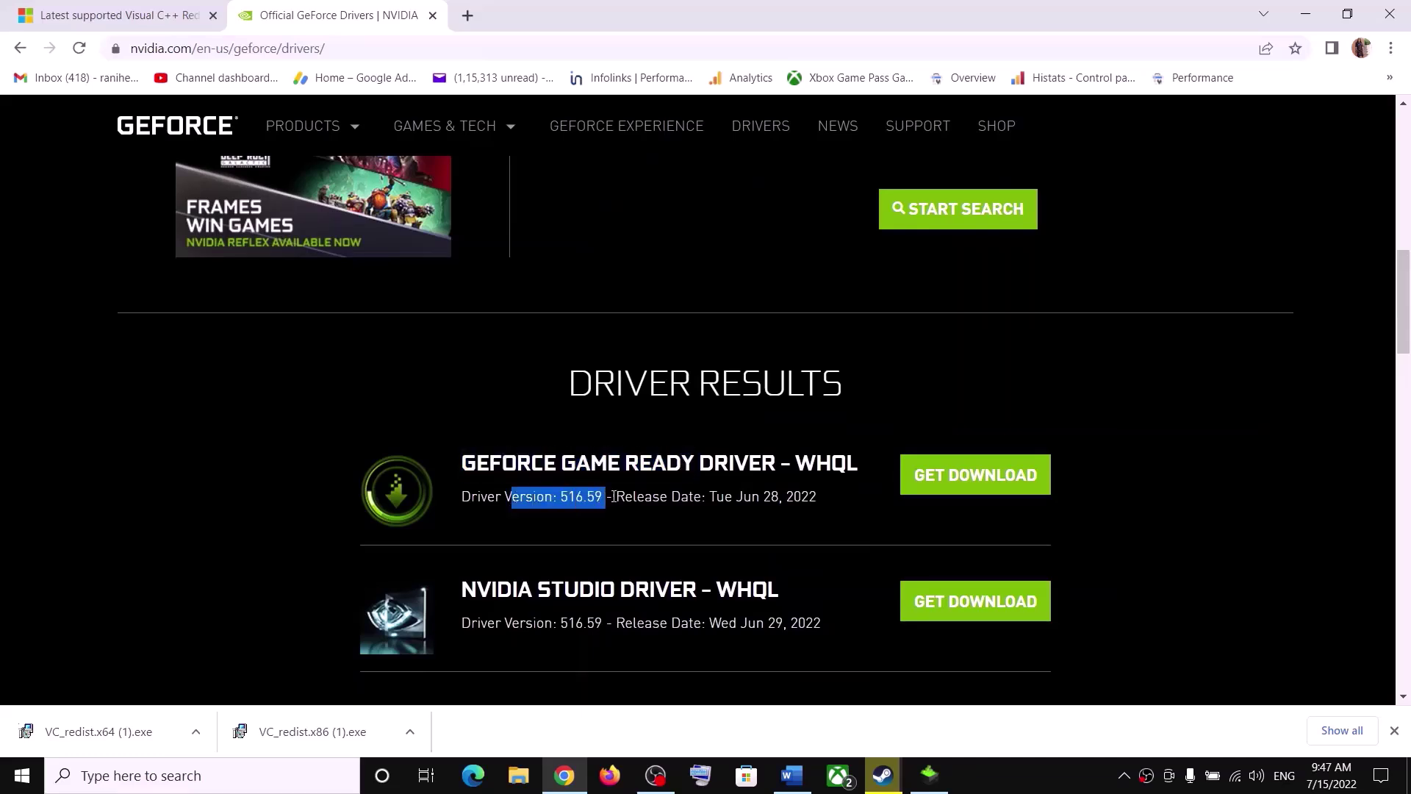
click(991, 477)
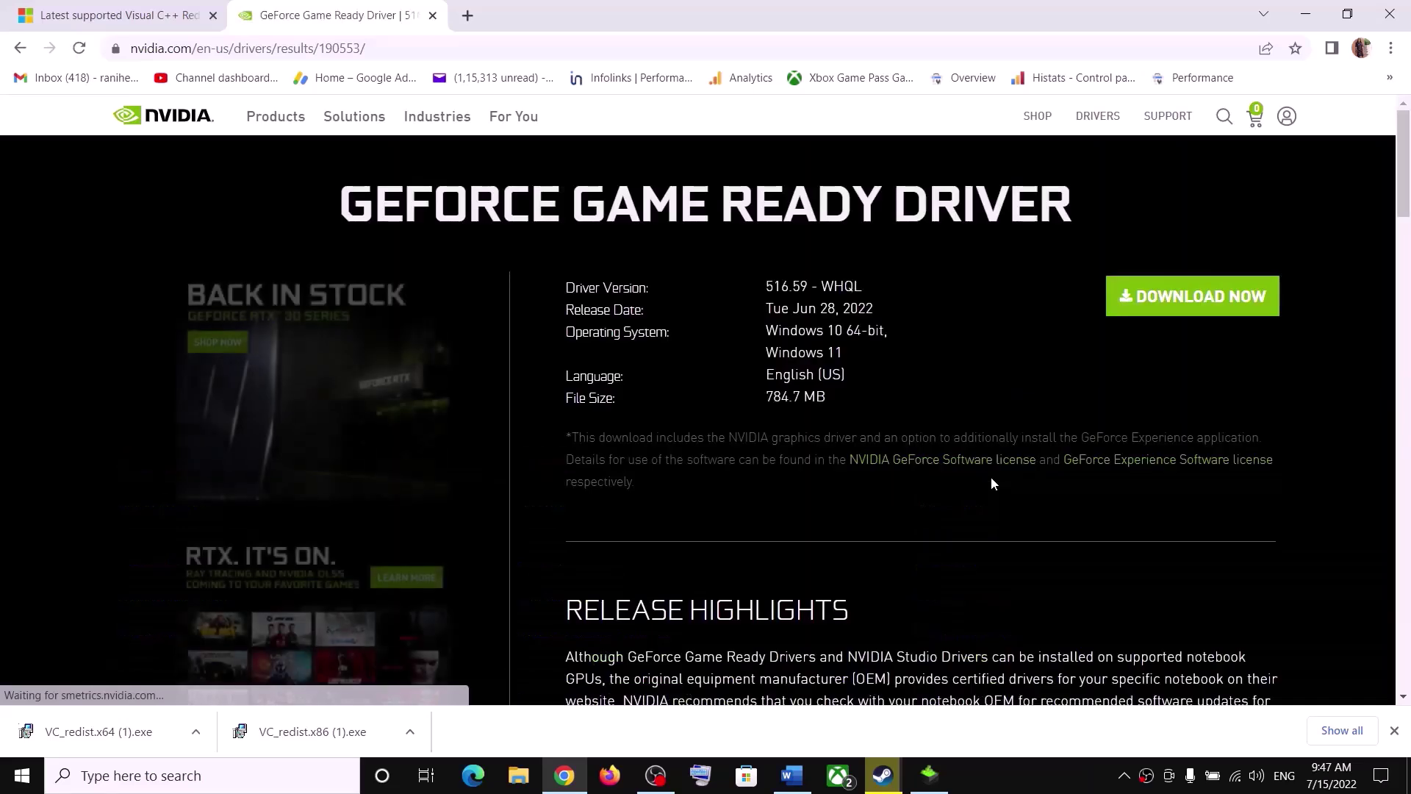
click(1182, 301)
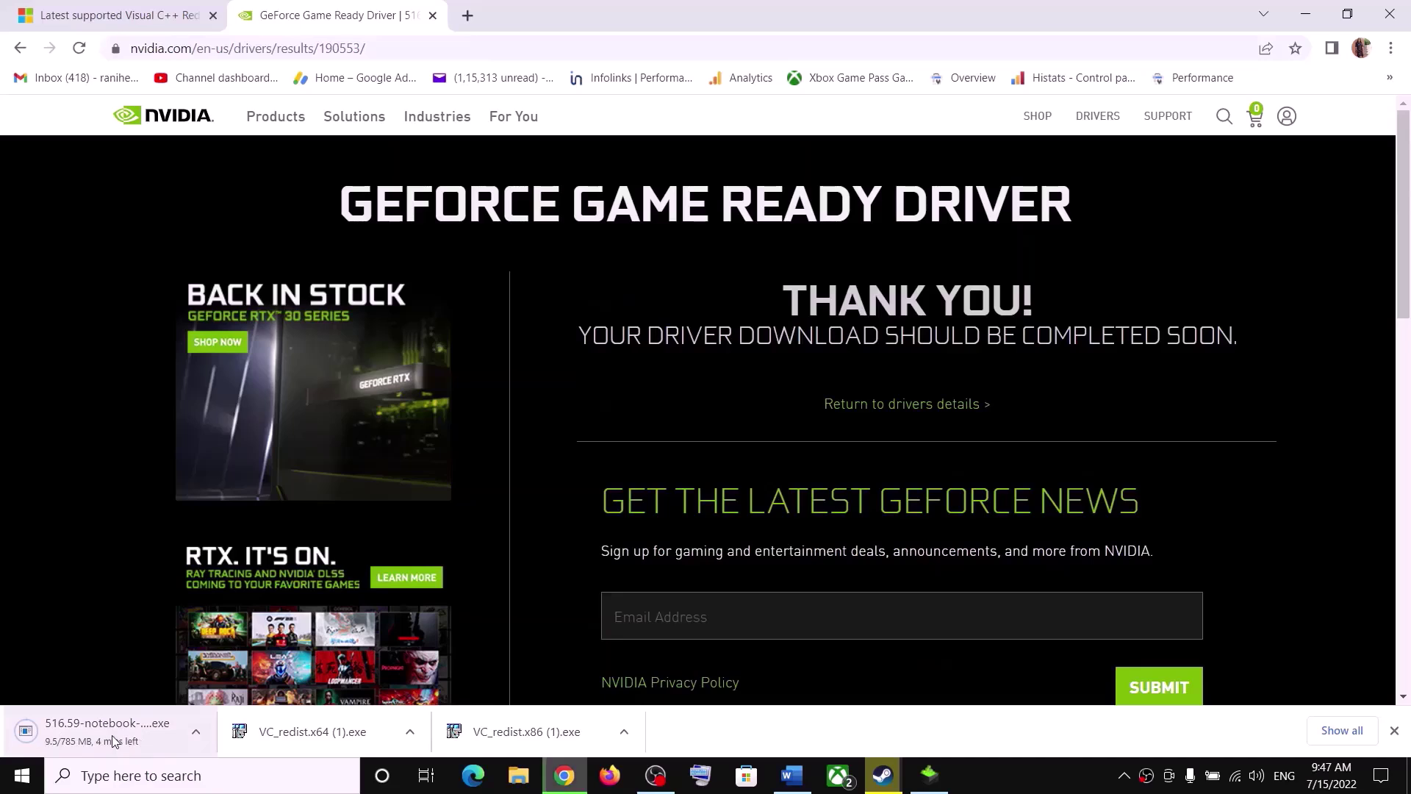
In the NVIDIA Installer, accept the license, choose Custom (Advanced), enable Perform a clean installation and proceed with the driver installation.
click(930, 775)
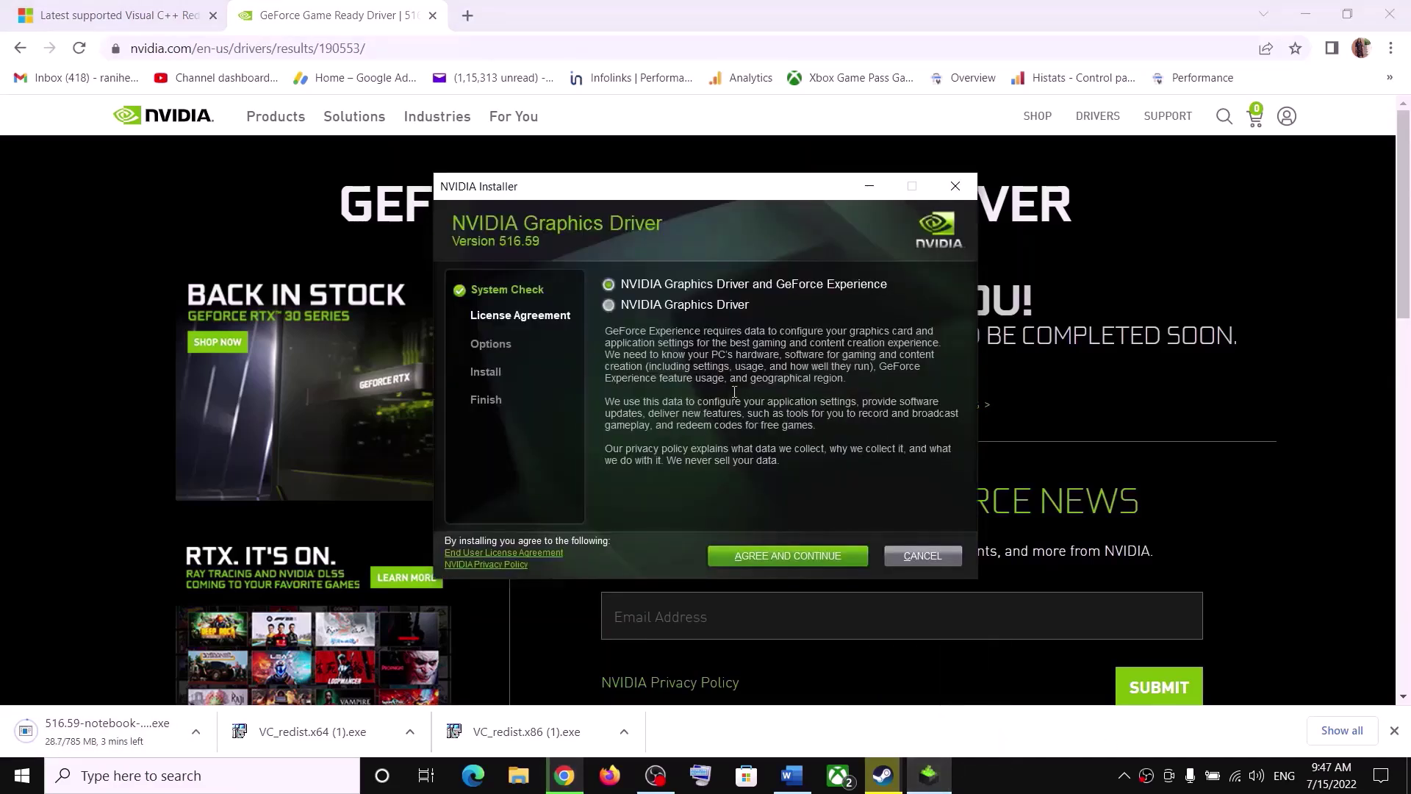
click(747, 558)
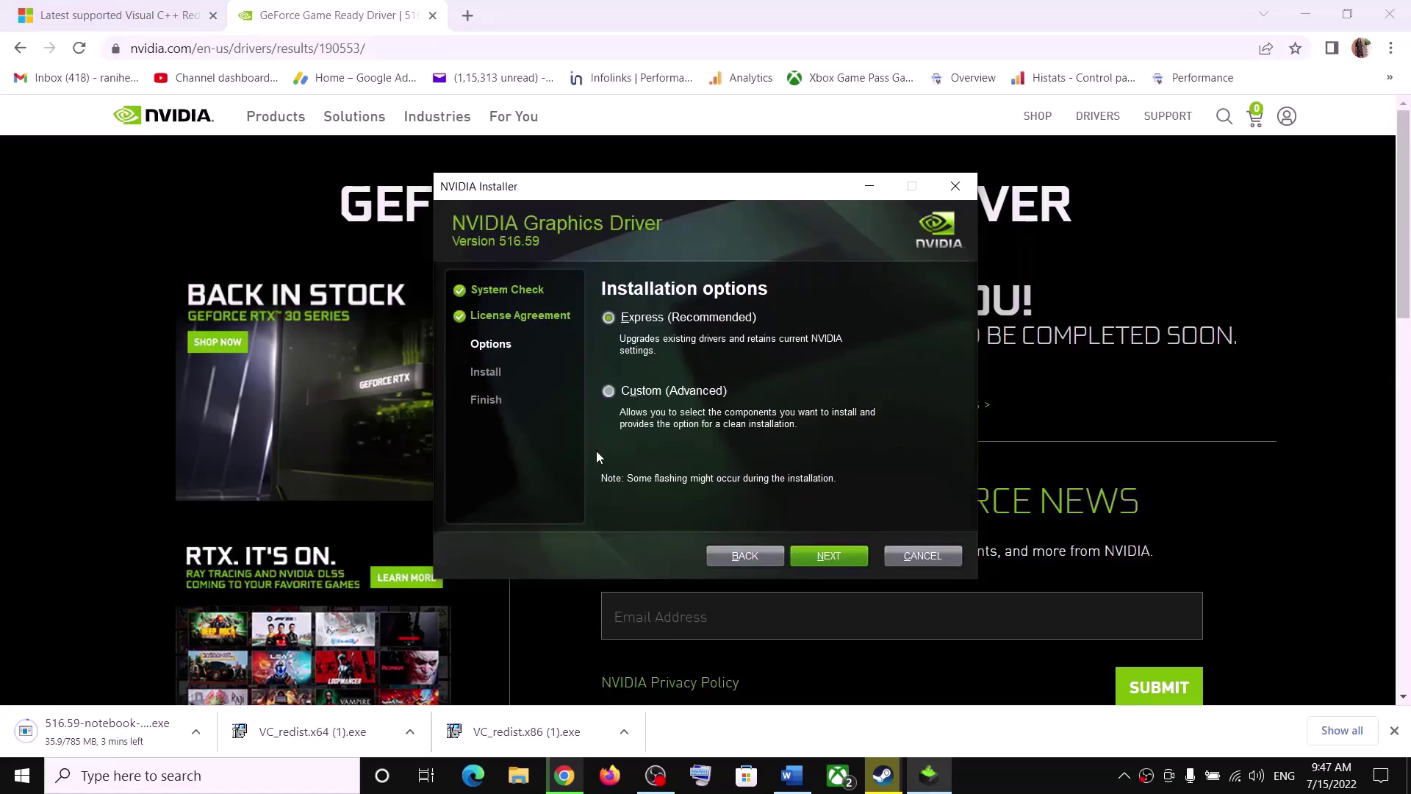
click(612, 391)
click(839, 563)
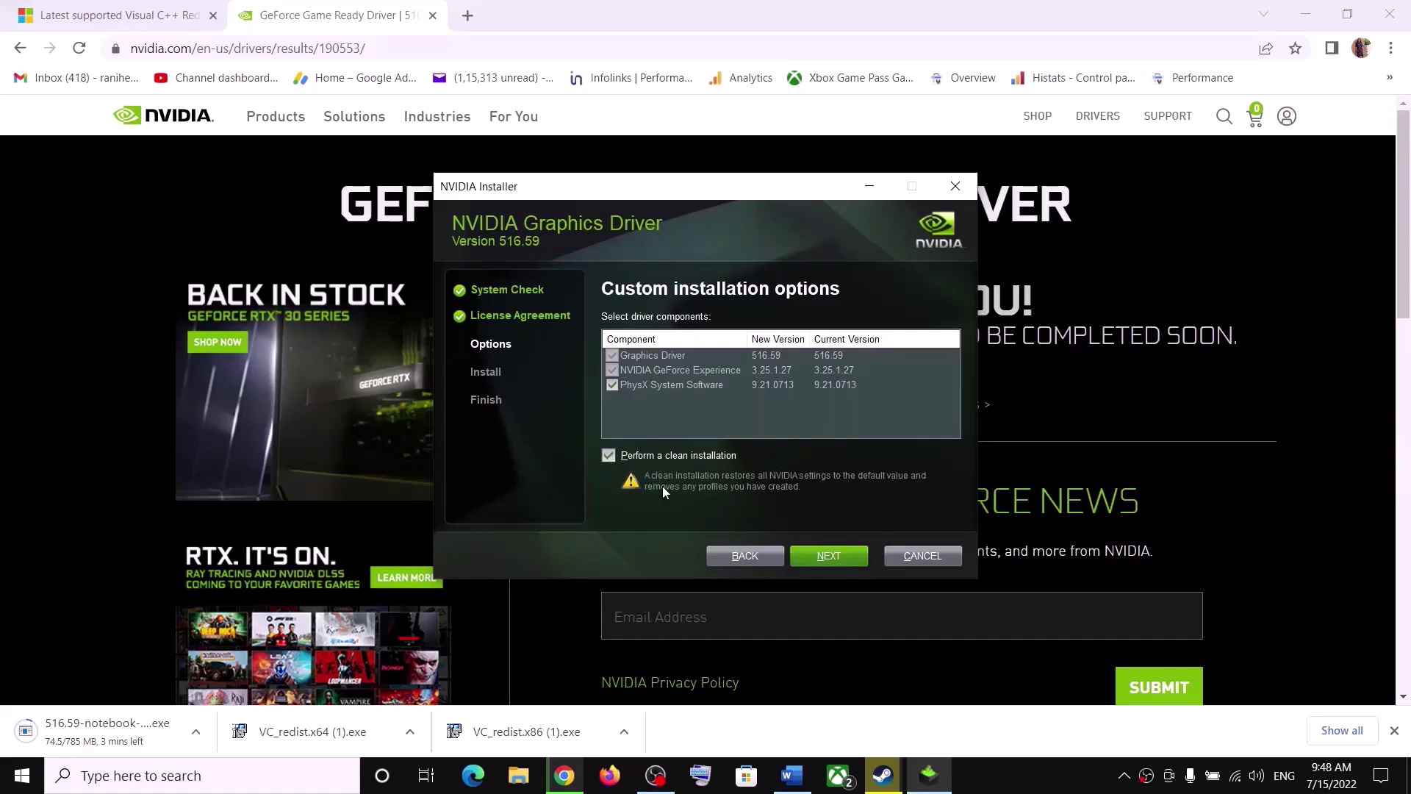
click(841, 558)
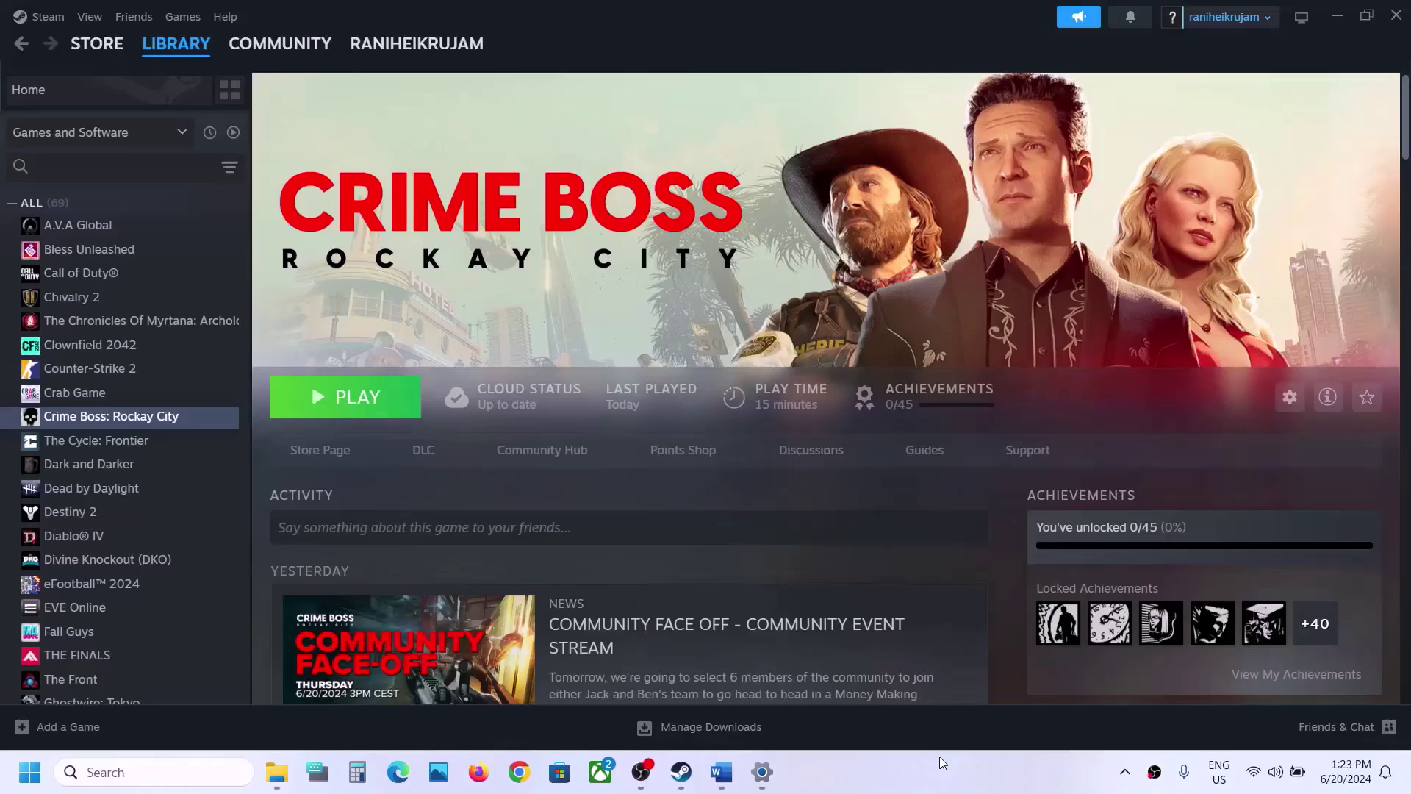
Go to Step 10 on the dedicated graphics card in the Crimeboss document, and open the Windows Graphics settings.
click(721, 772)
scroll(497, 301, down, 3)
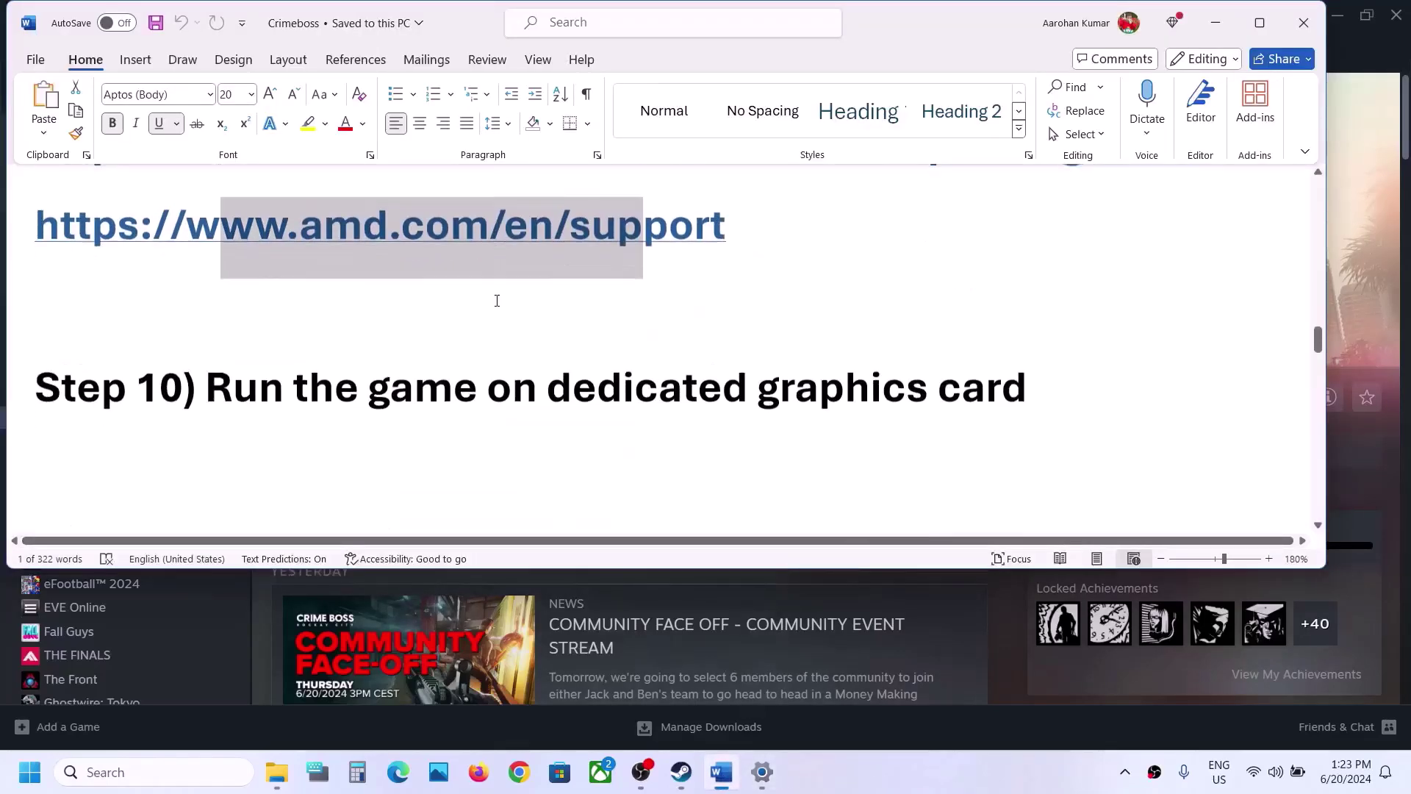
double_click(837, 393)
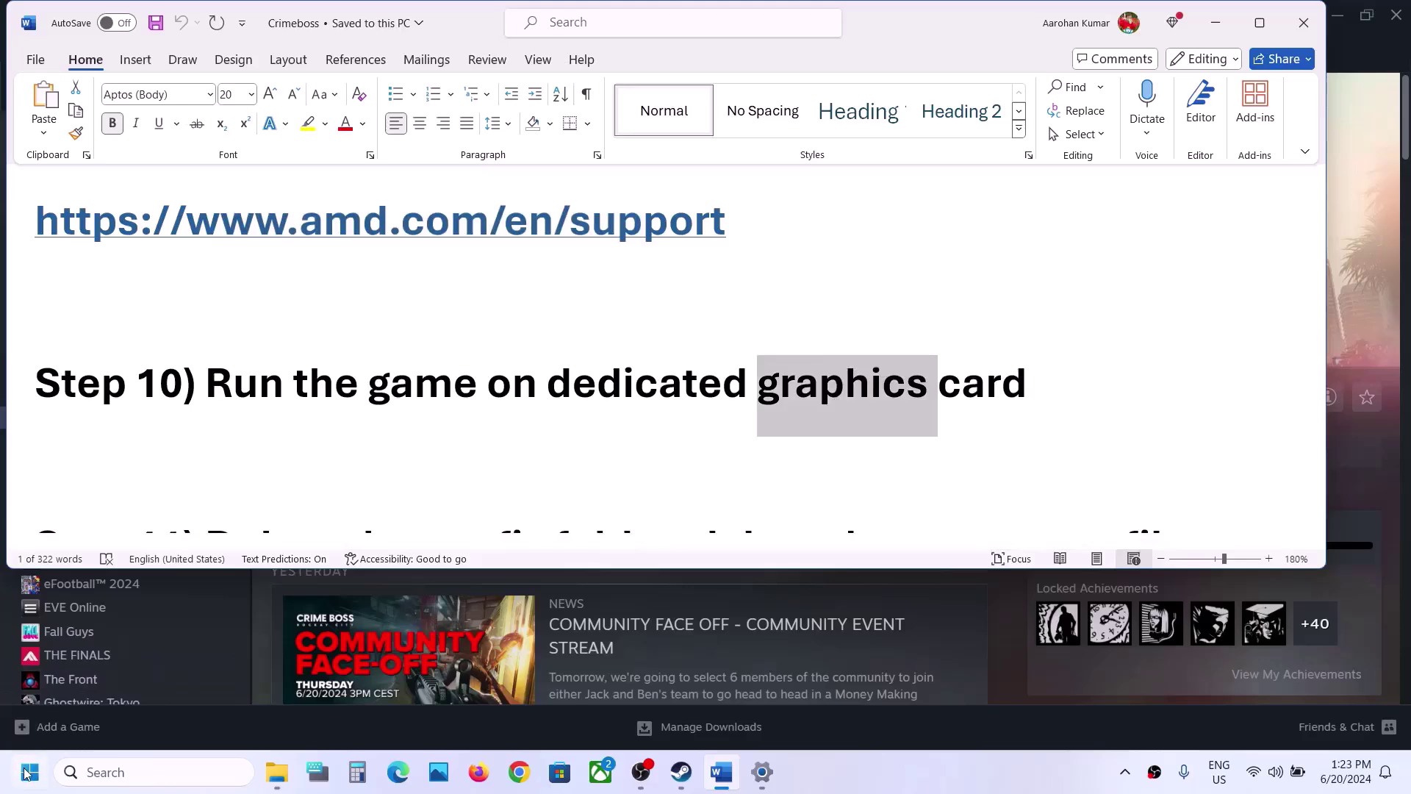
click(26, 772)
text(graphics)
click(169, 255)
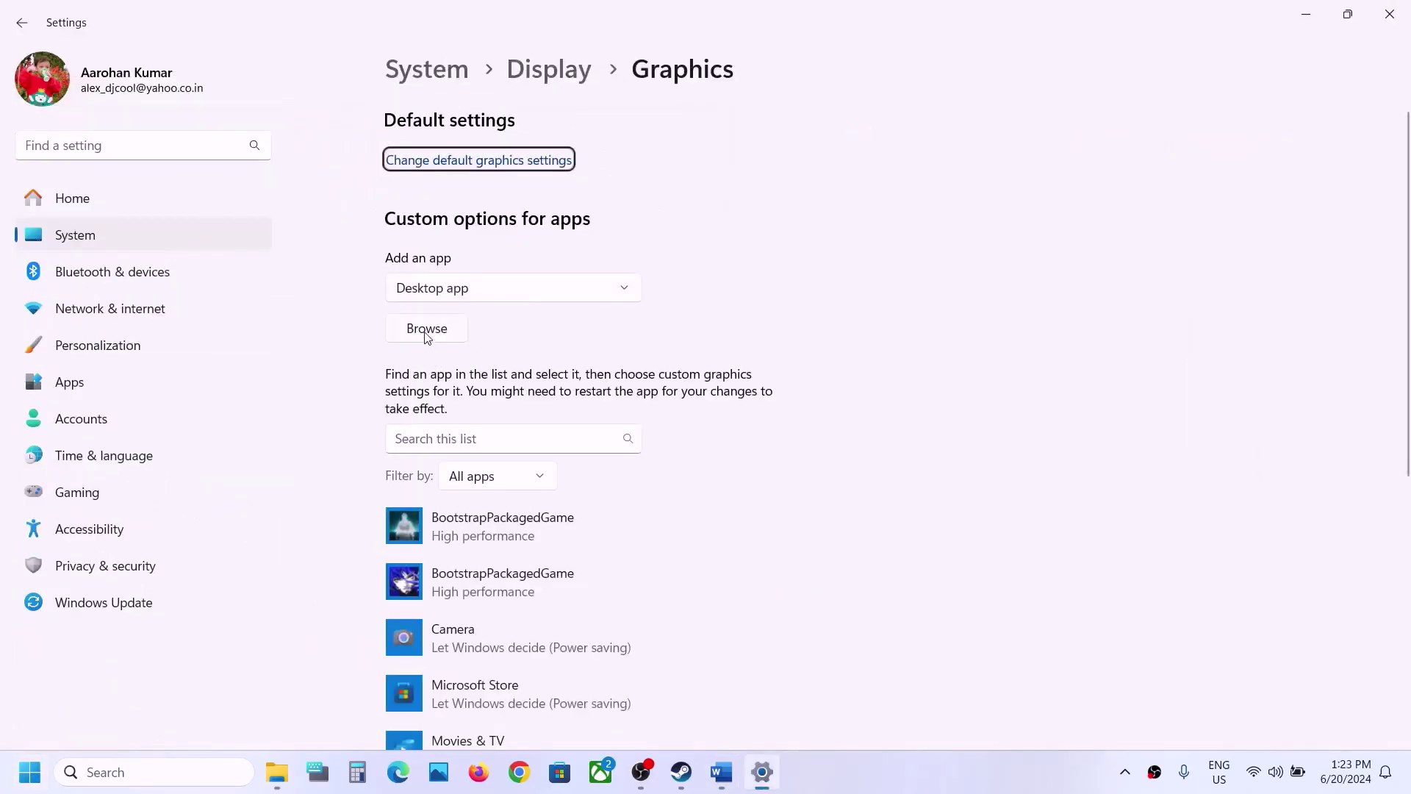
Add the CrimeBoss application from steamapps\common\CrimeBossRockayCity to the custom graphics options for desktop apps.
click(427, 331)
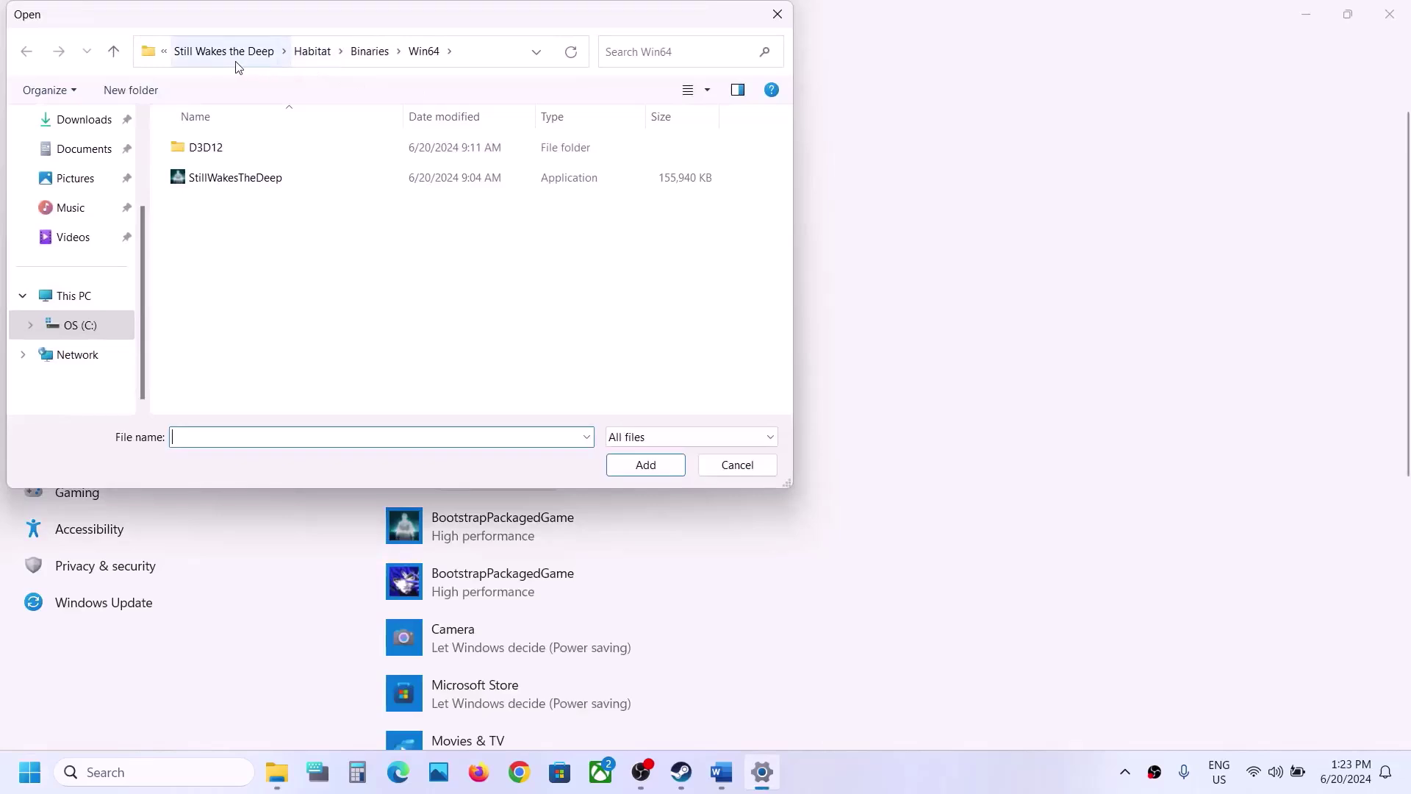
click(234, 52)
click(327, 52)
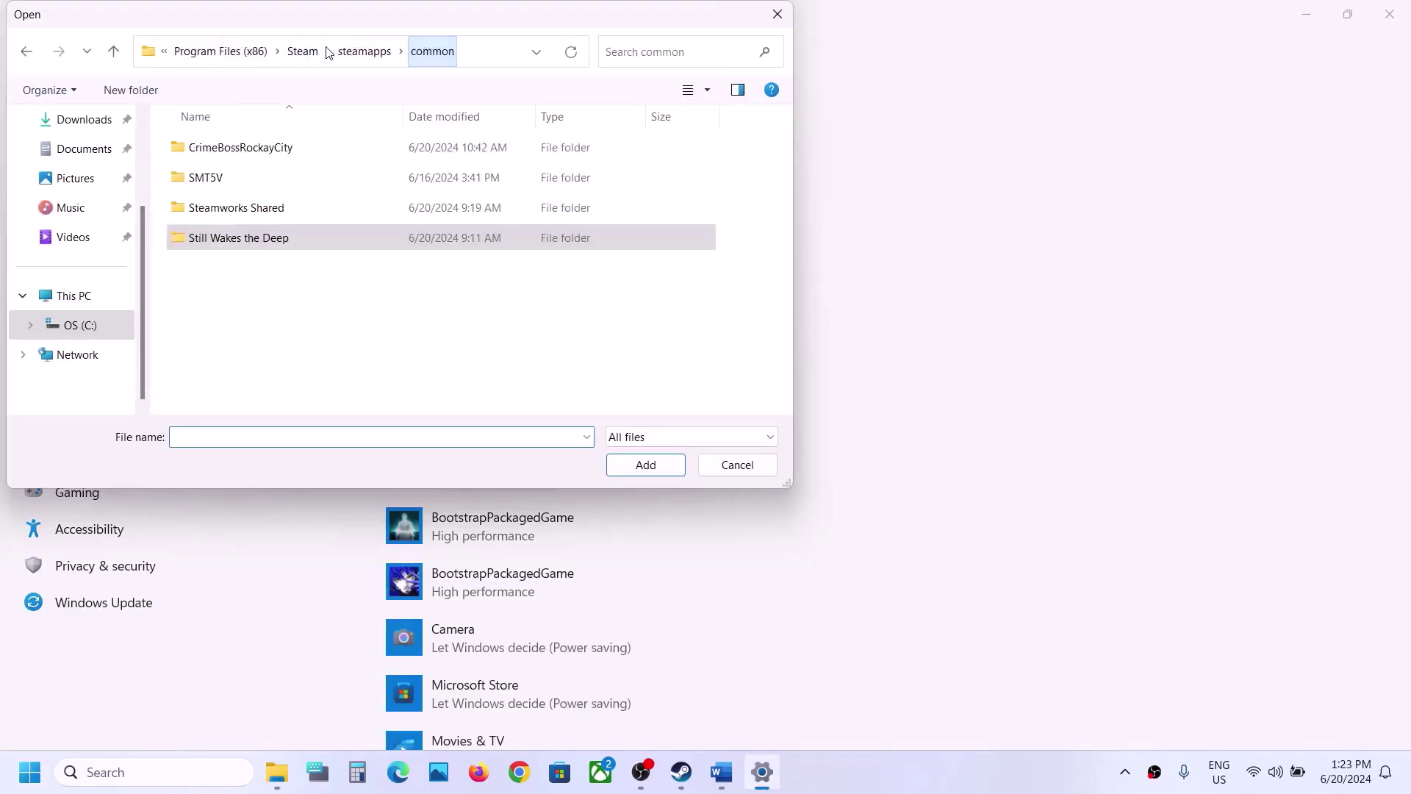
double_click(264, 146)
click(250, 206)
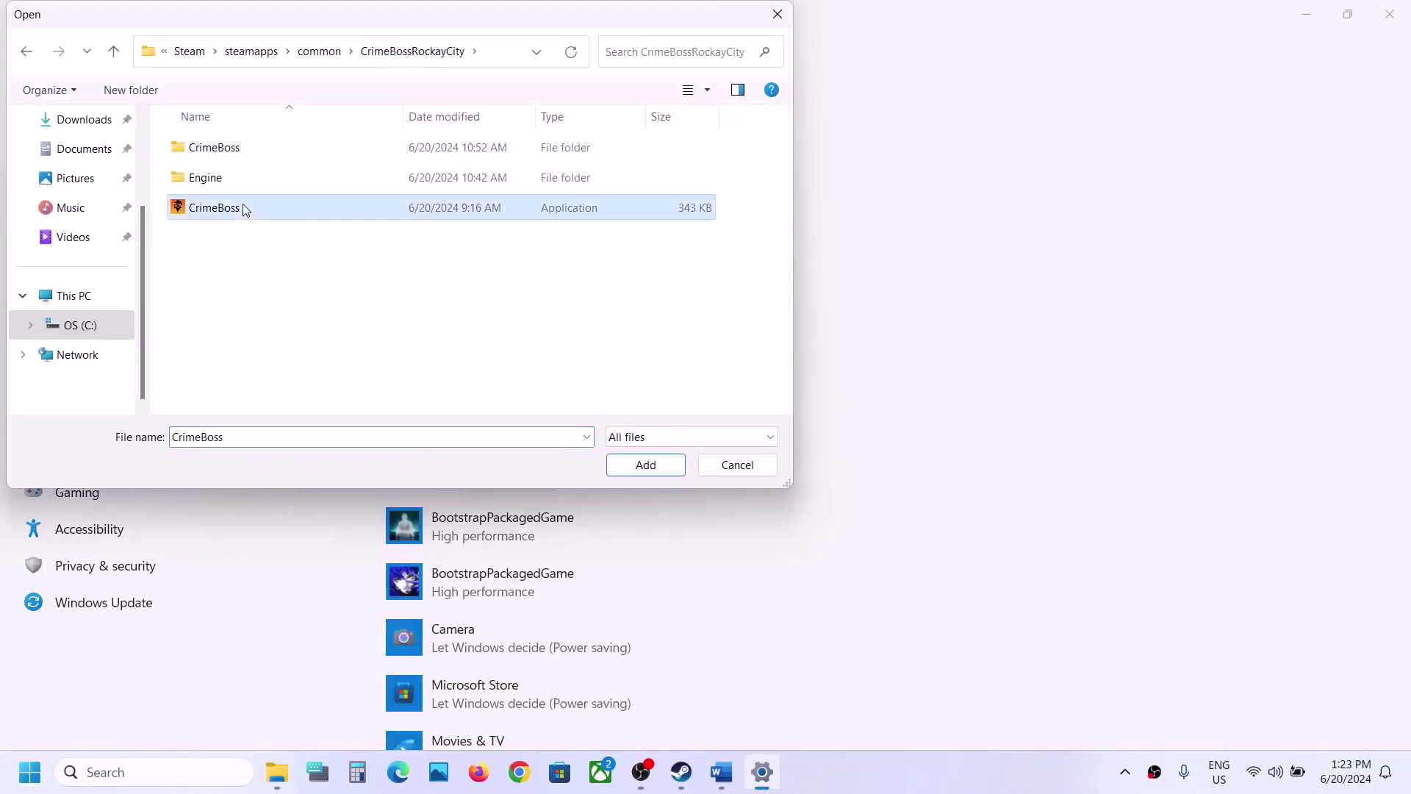
click(646, 464)
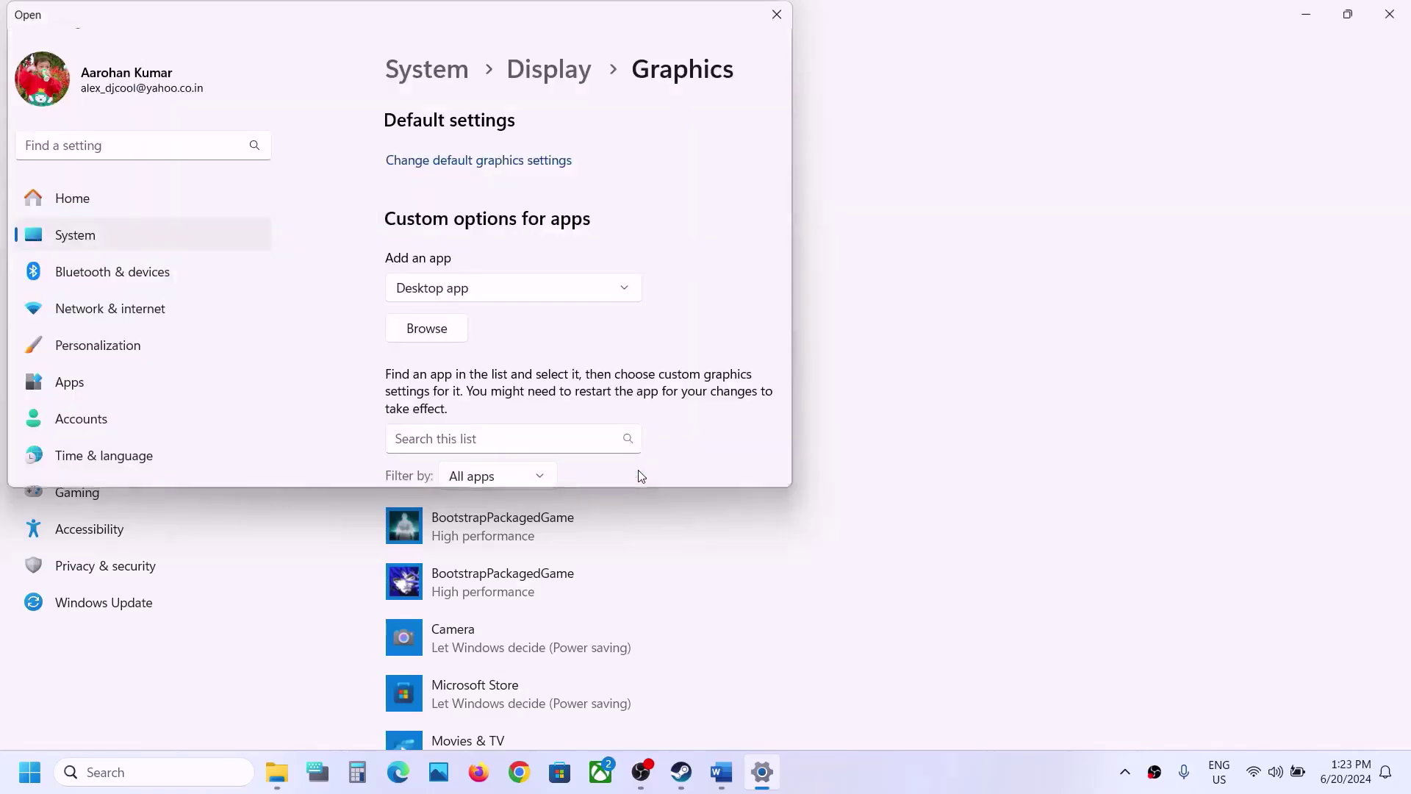
Set the graphics preference of the CrimeBoss.exe entry to High performance and save it.
scroll(641, 478, down, 2)
click(643, 485)
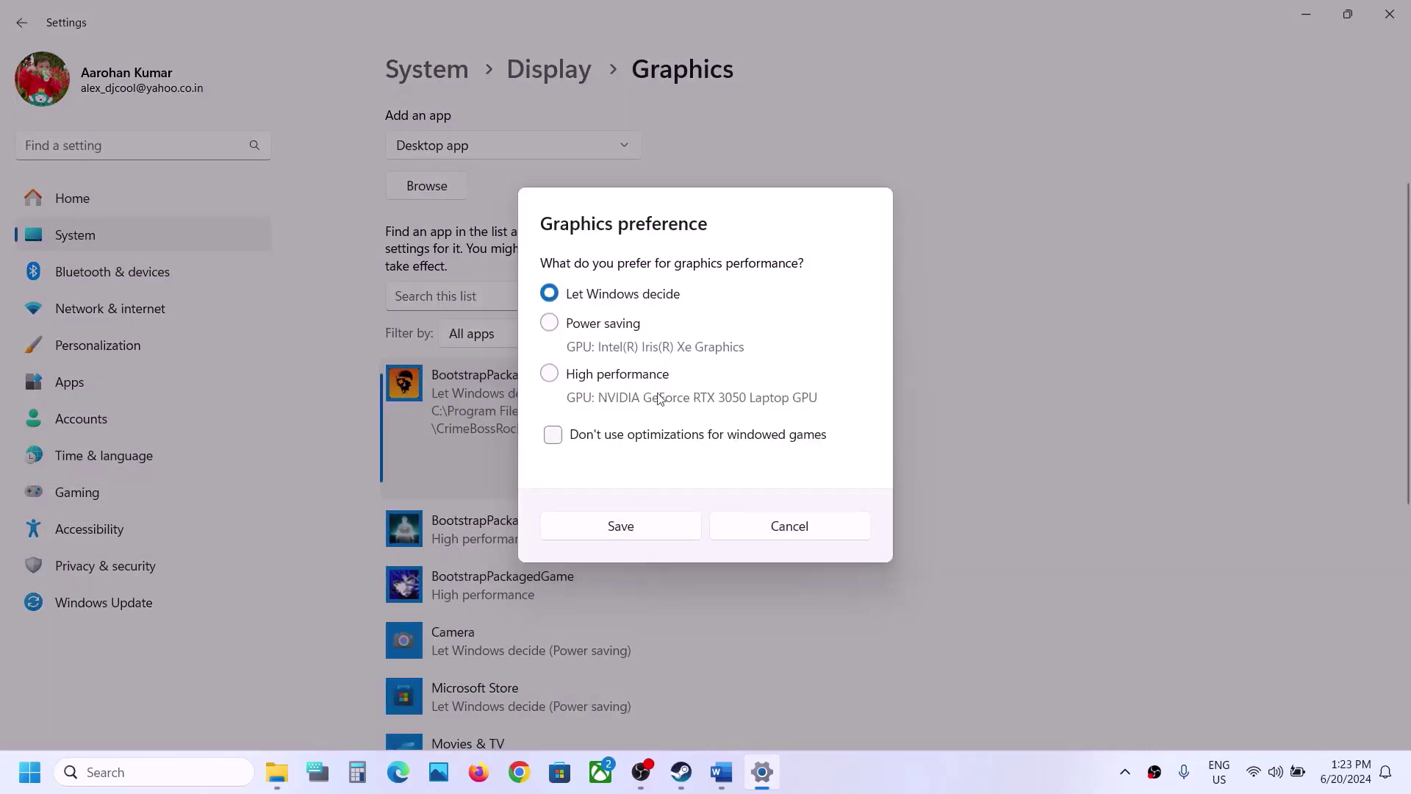
click(615, 379)
click(638, 528)
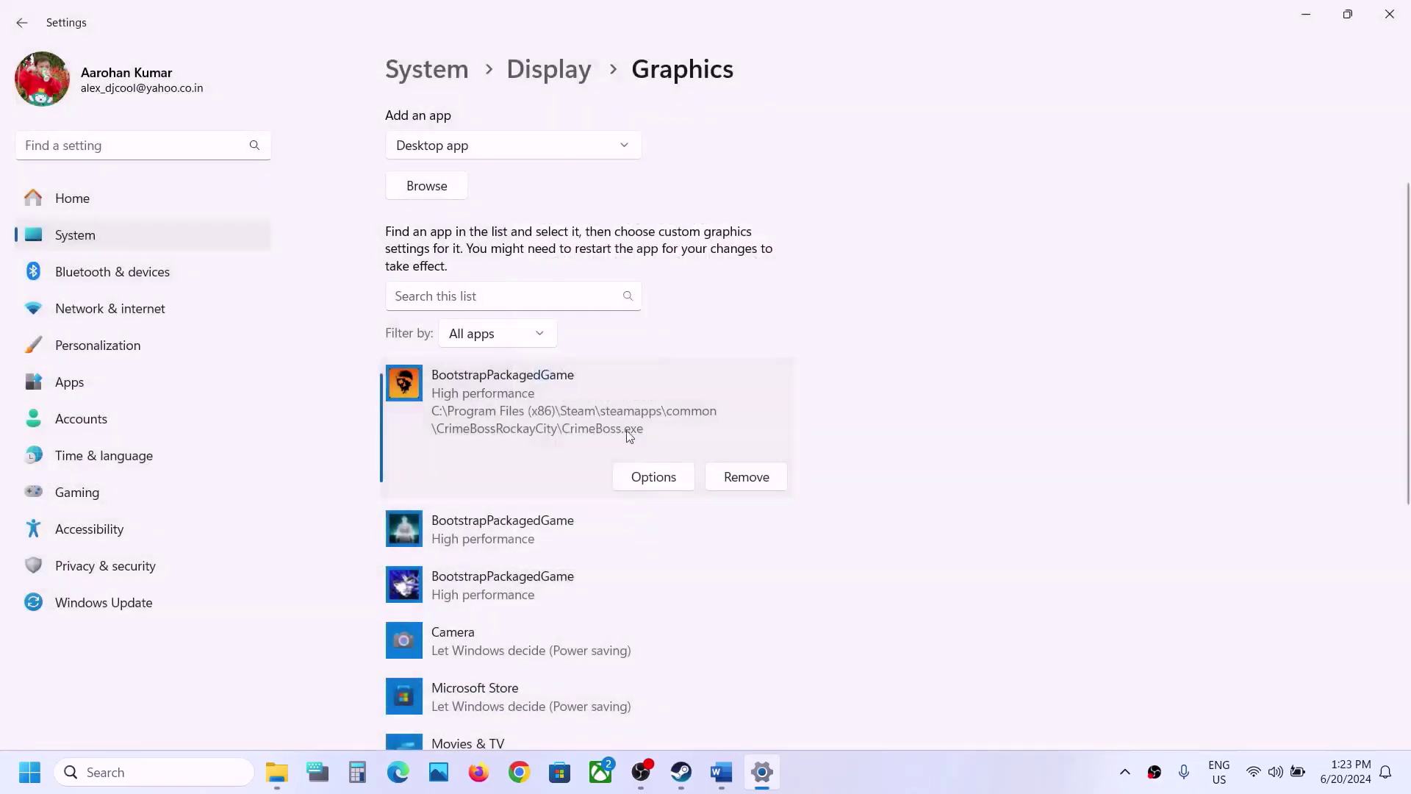
Add the CrimeBoss-Win64-Shipping application from CrimeBossRockayCity\CrimeBoss\Binaries\Win64 to the custom graphics options for desktop apps.
scroll(501, 375, up, 3)
click(428, 333)
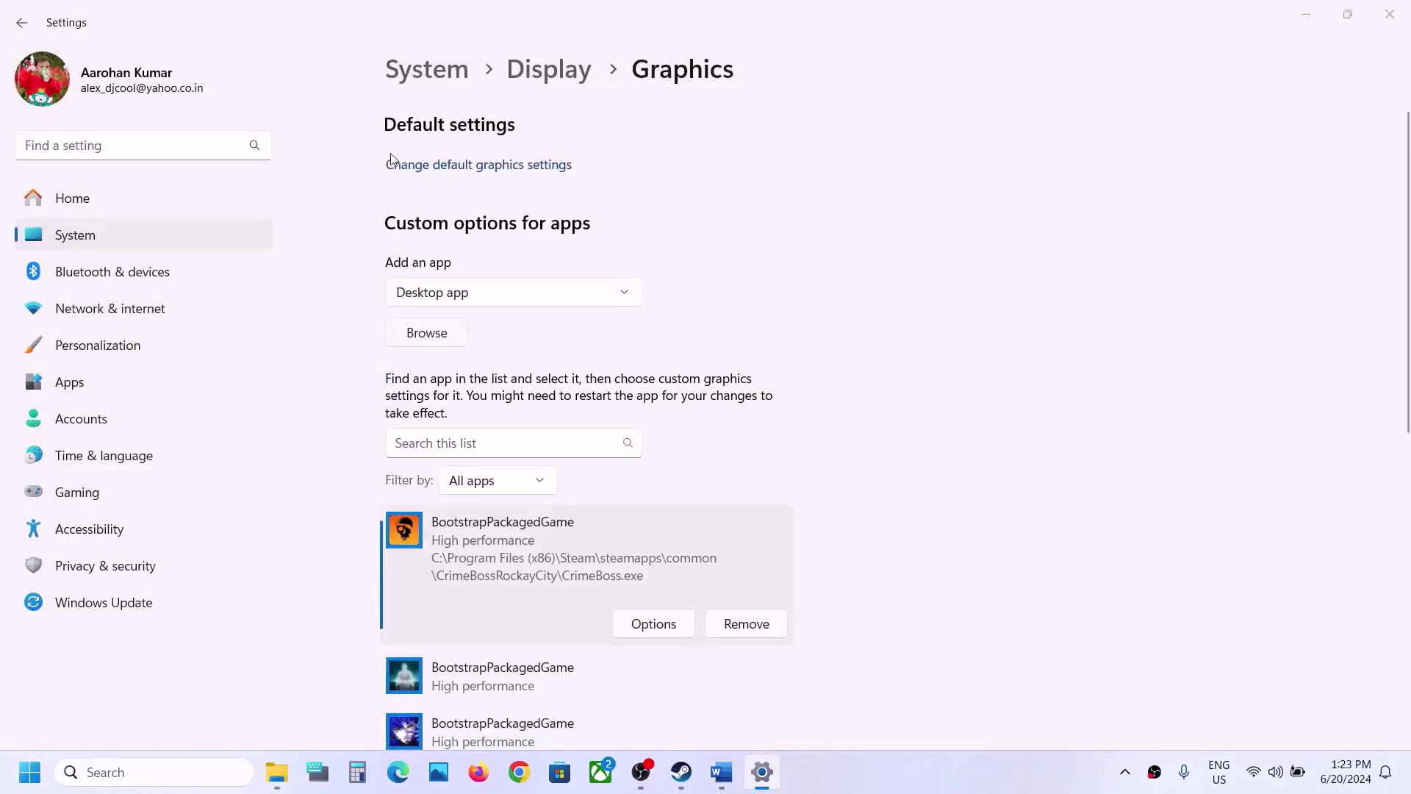
double_click(214, 148)
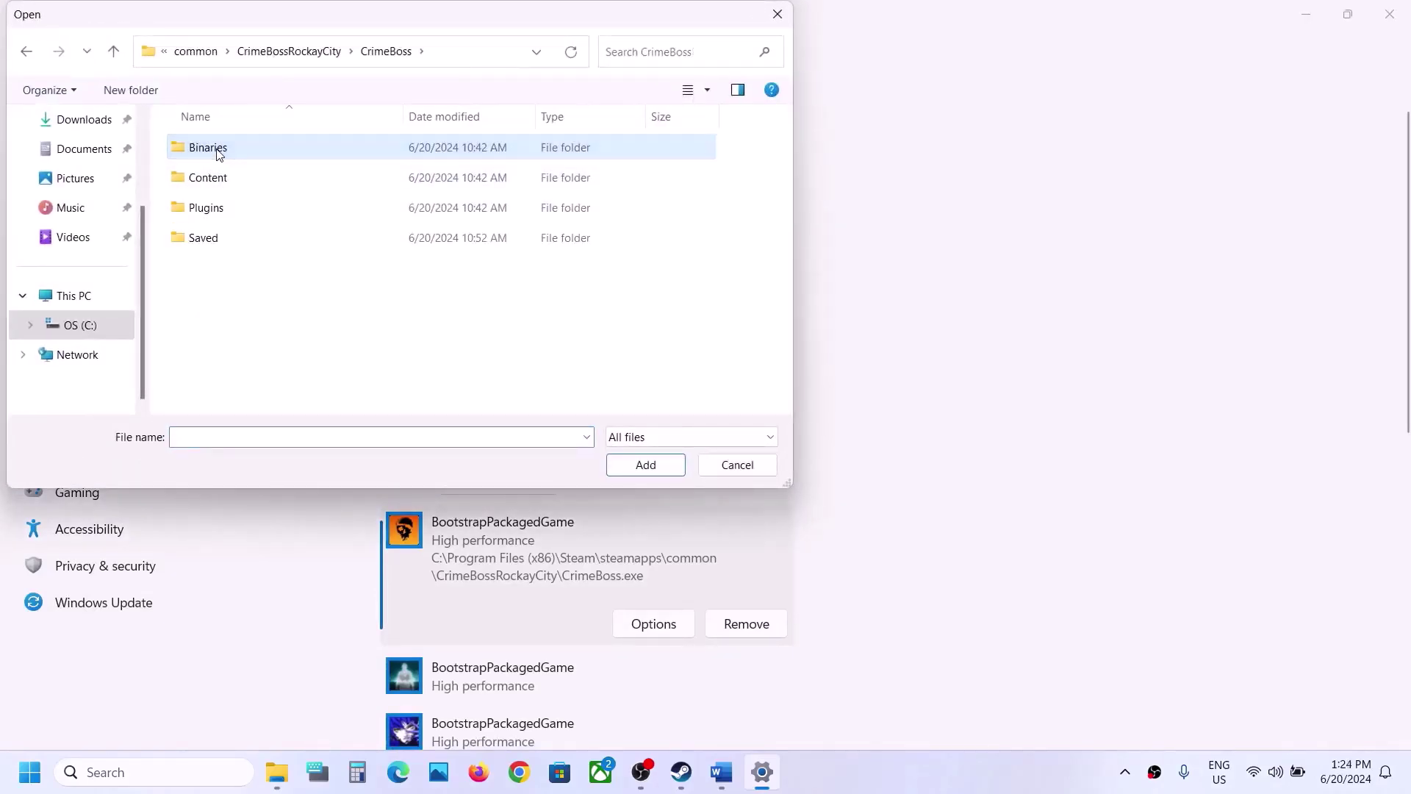
double_click(213, 148)
double_click(214, 149)
click(288, 150)
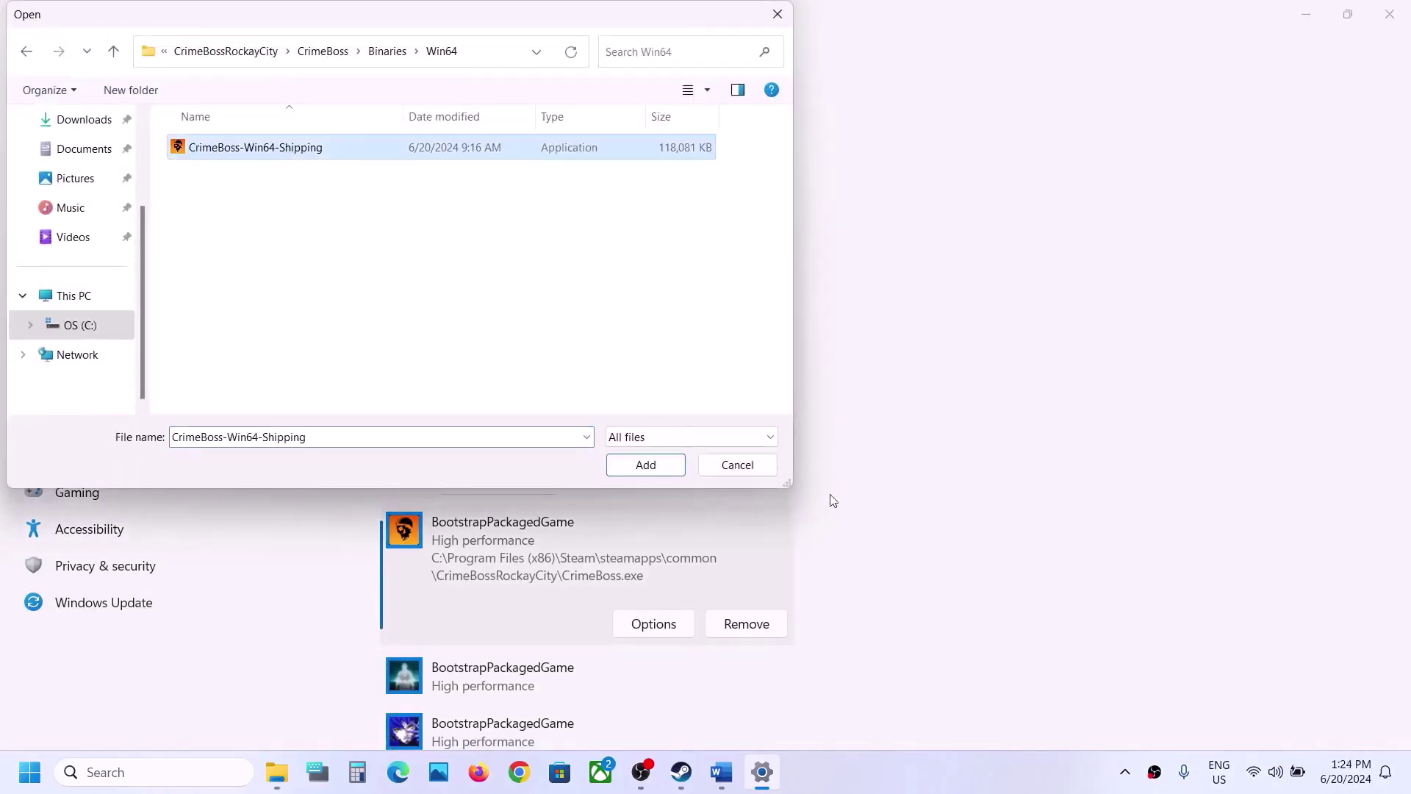
click(669, 468)
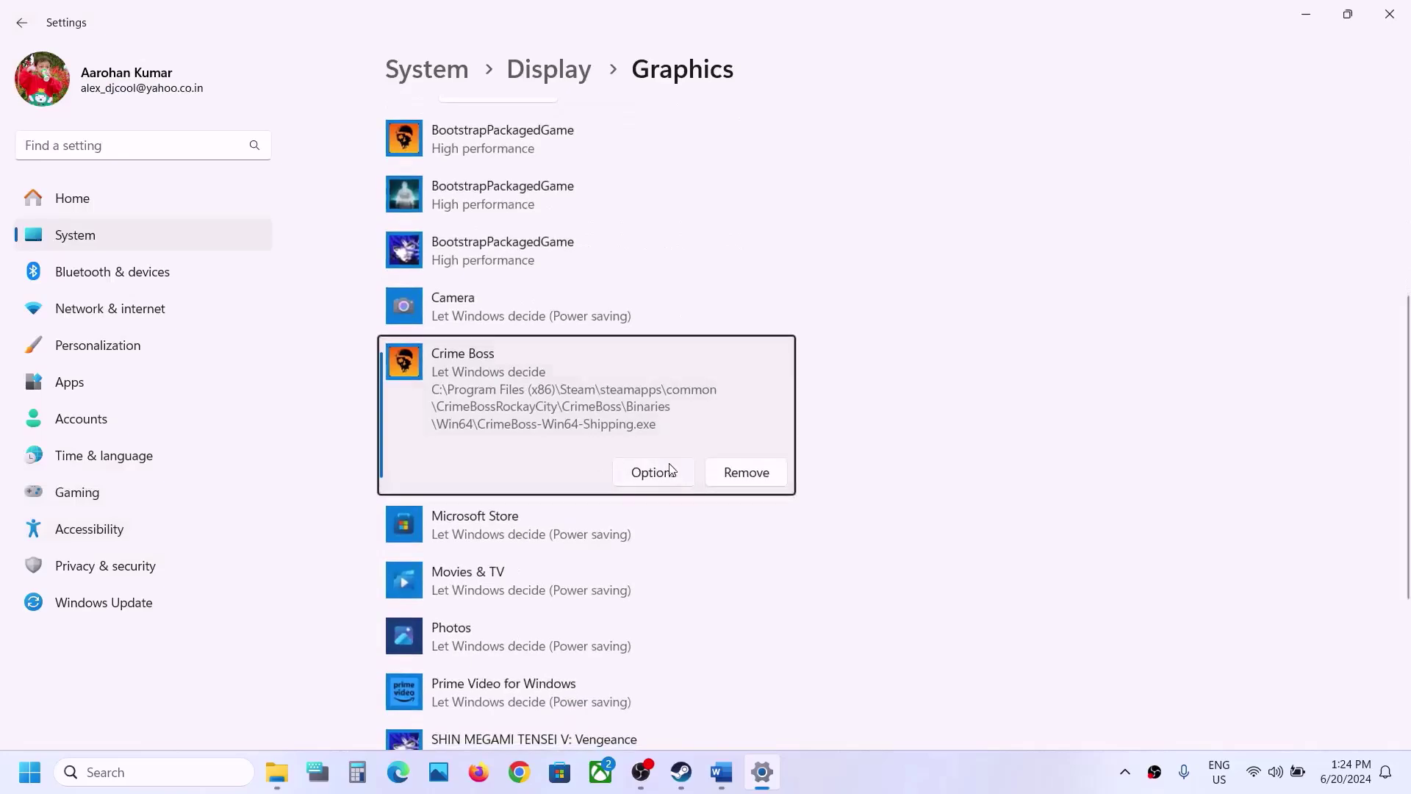
Set the graphics preference of the Crime Boss entry (CrimeBoss-Win64-Shipping.exe) to High performance and save it.
click(670, 470)
click(607, 374)
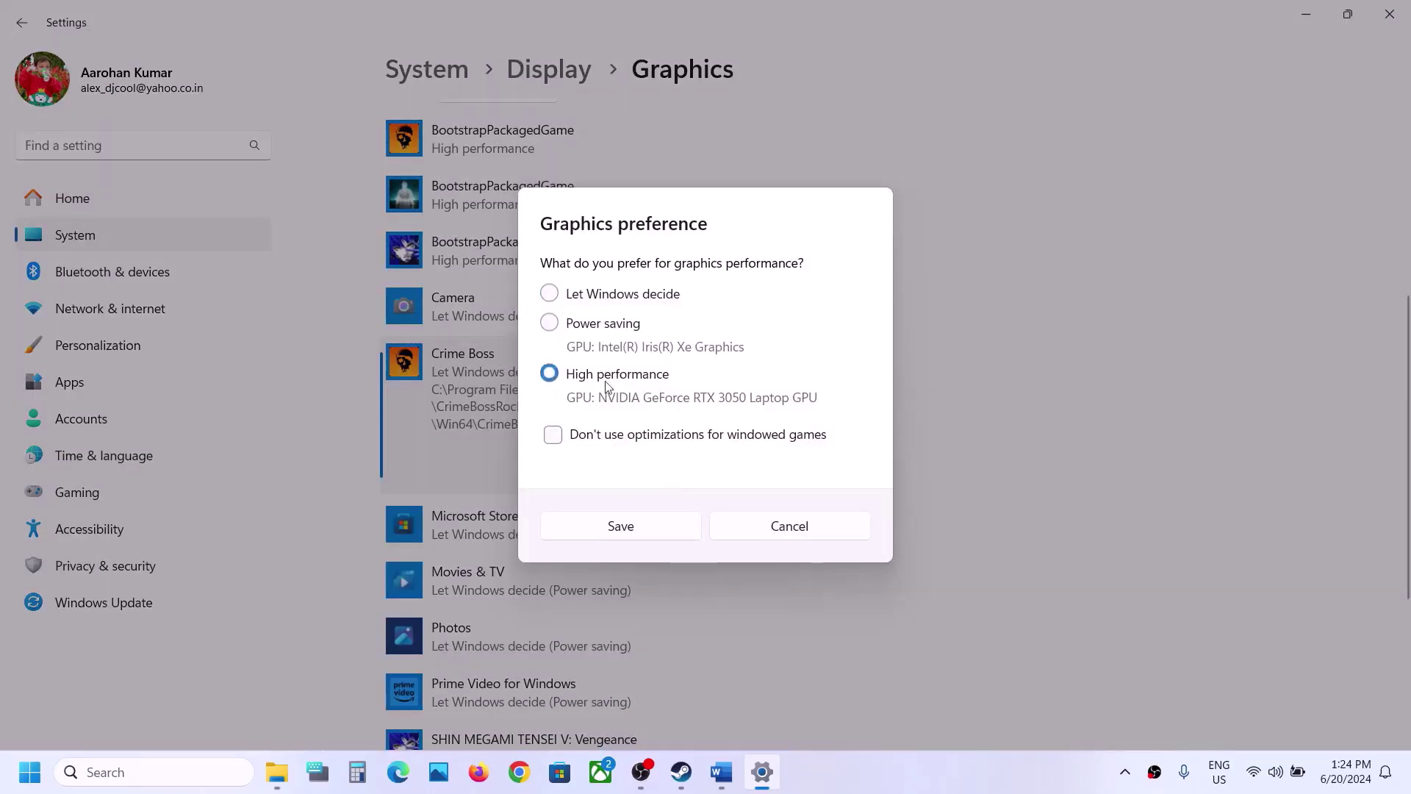
click(650, 530)
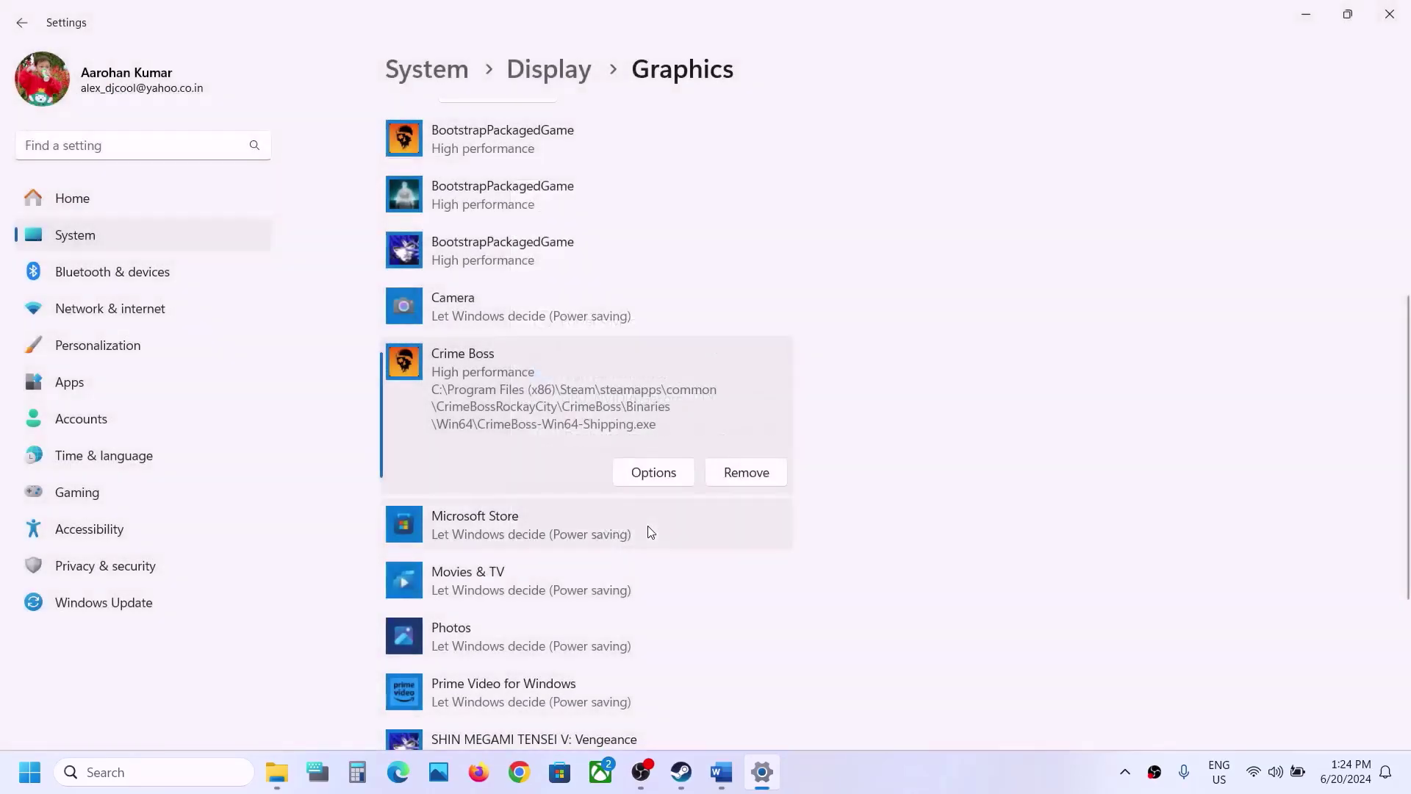
Close Settings and highlight the instruction to delete the config folder in Step 11 of the Crimeboss document.
click(1386, 16)
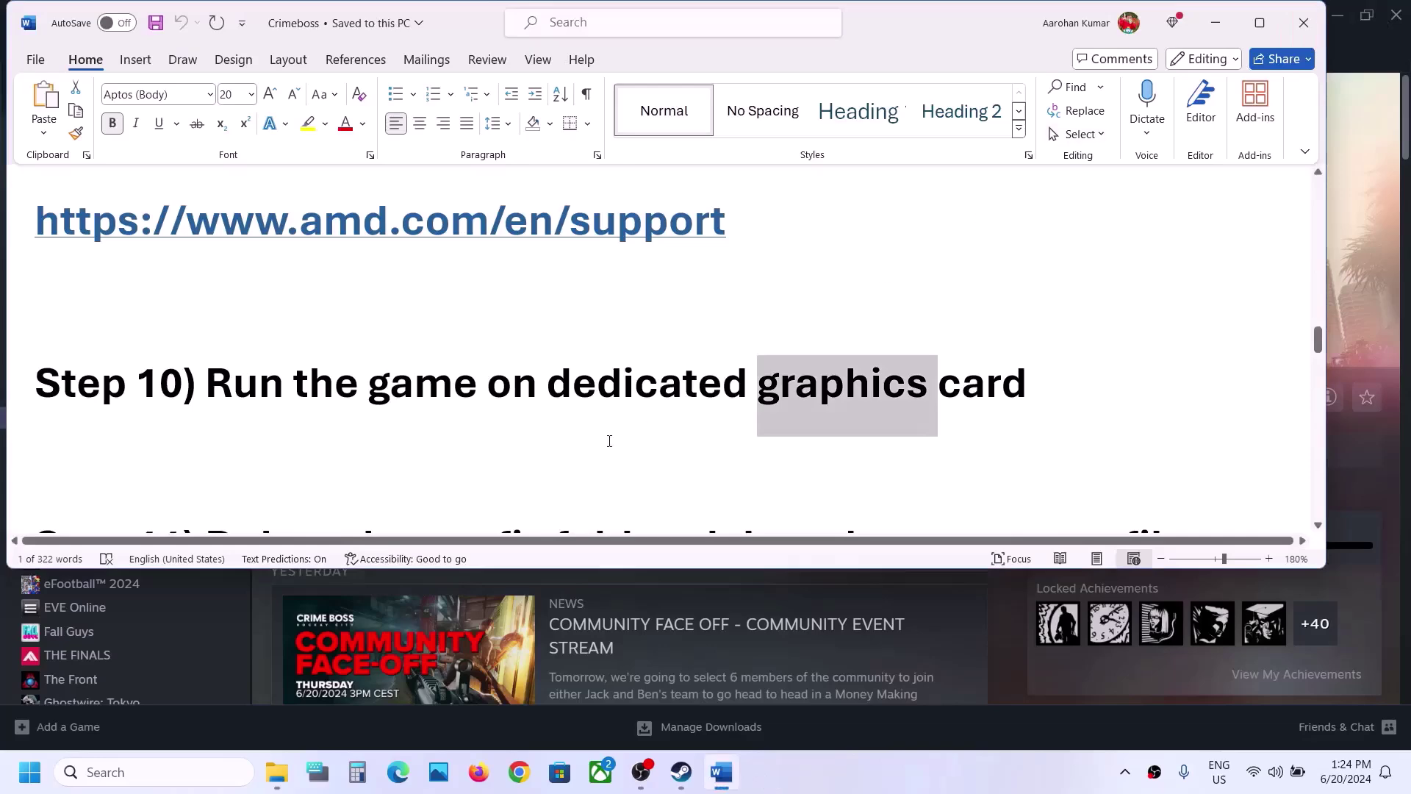
scroll(608, 438, down, 3)
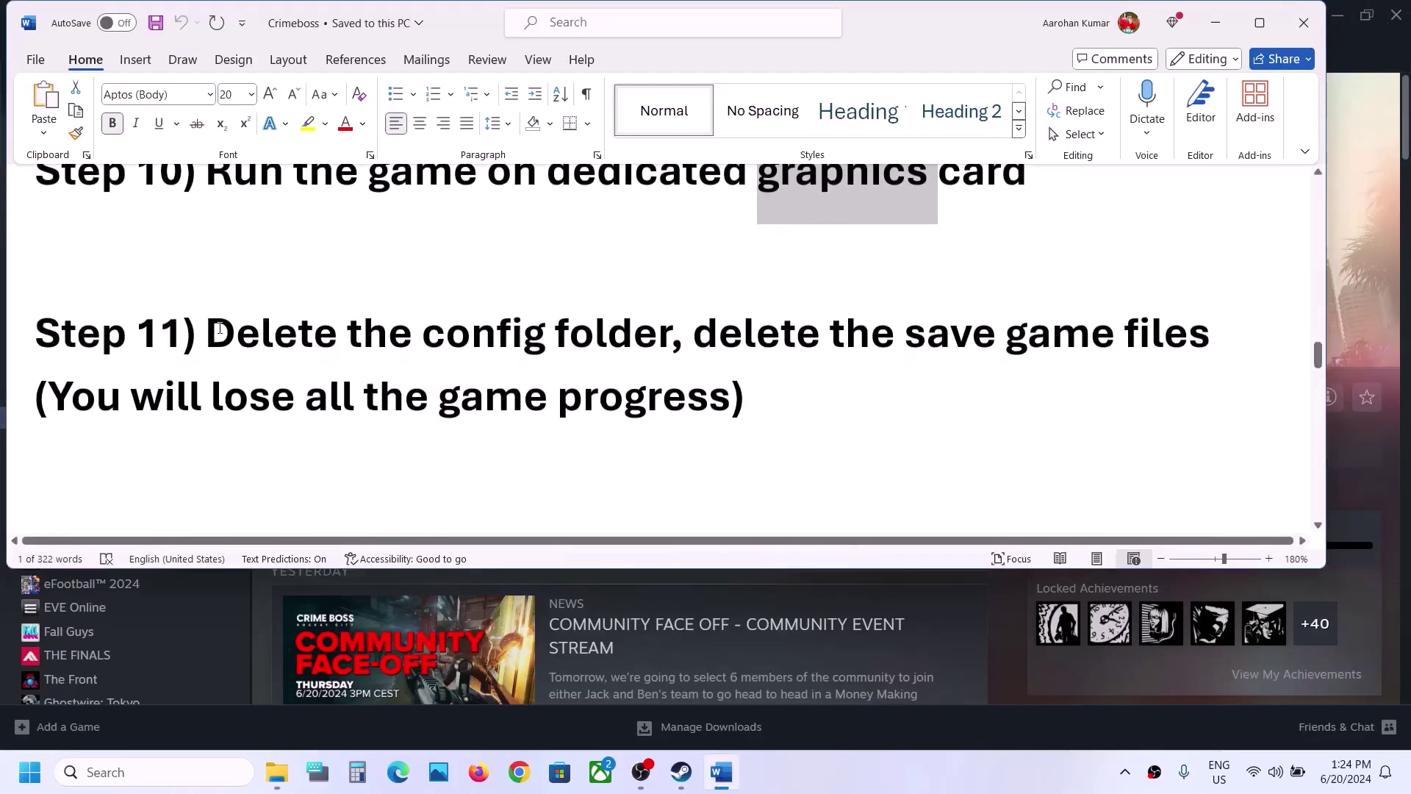
drag(219, 329, 691, 335)
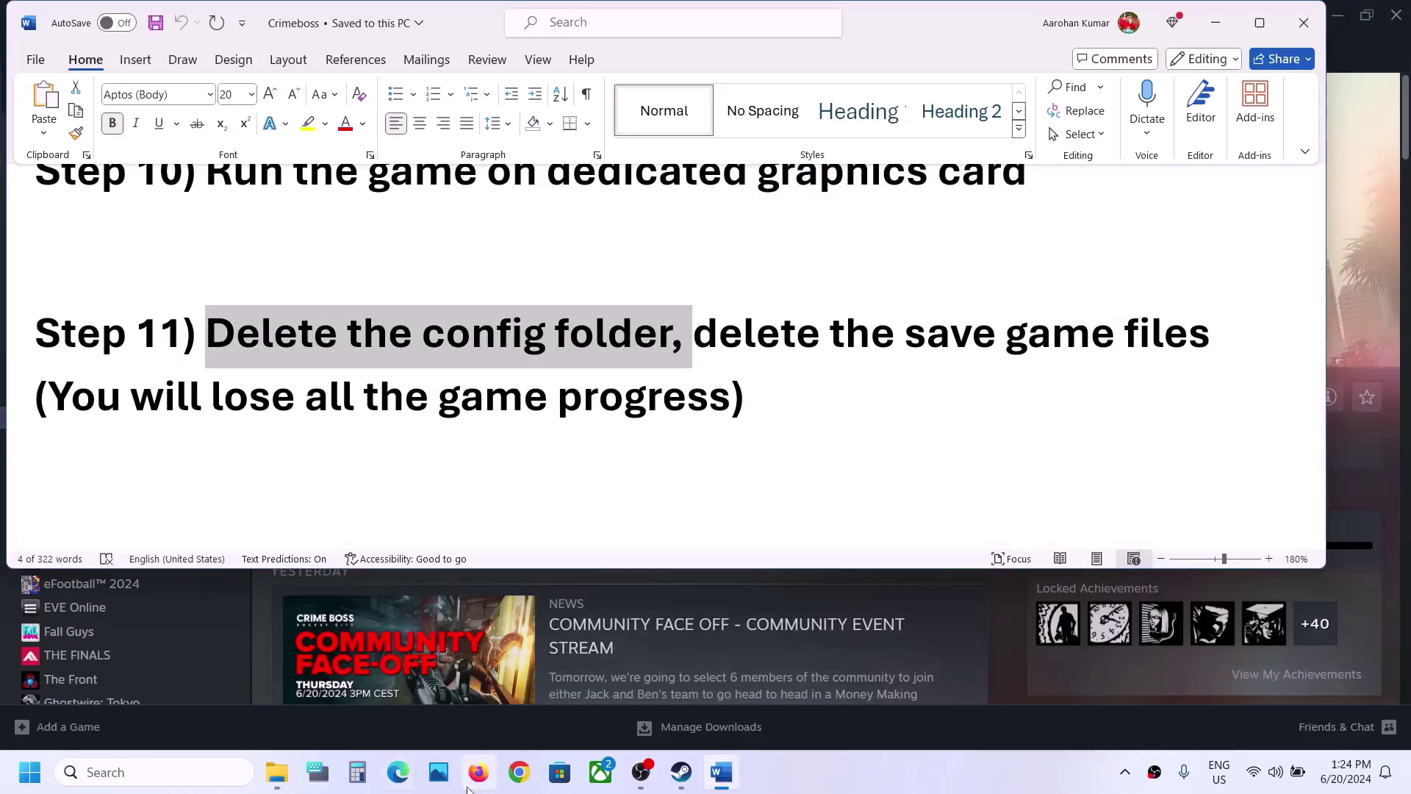
Switch to File Explorer and open the personal user profile folder under C:\Users.
click(287, 784)
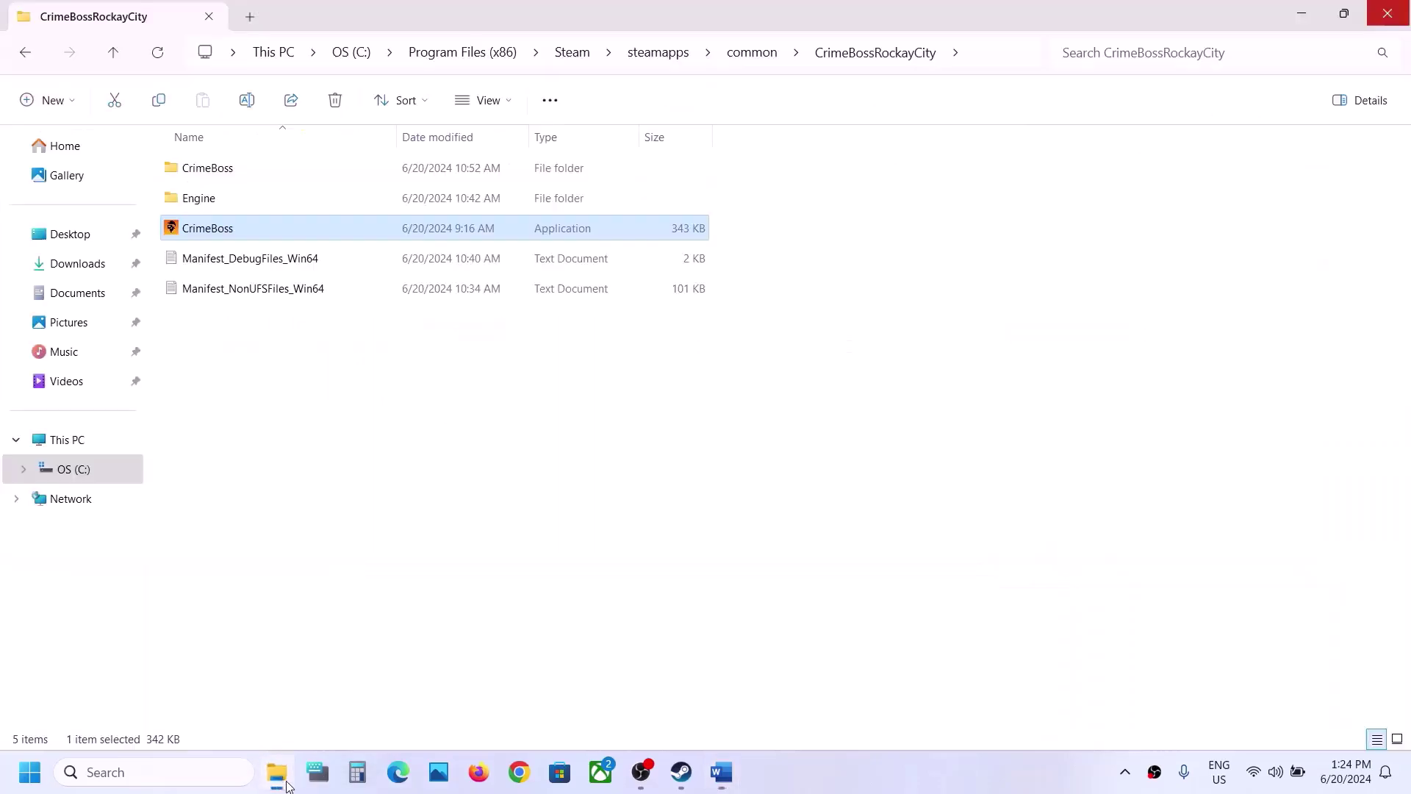
click(67, 440)
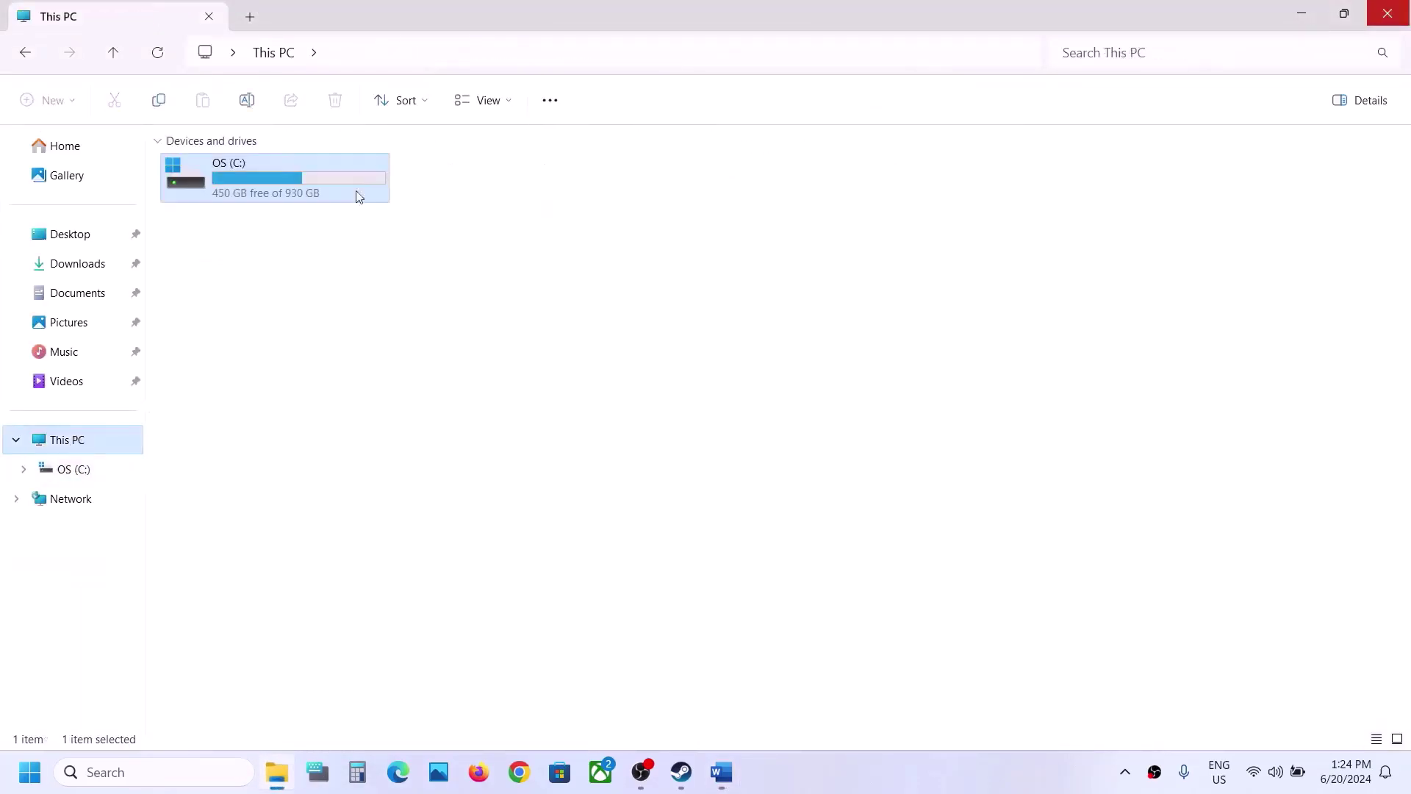
double_click(280, 167)
scroll(299, 456, down, 2)
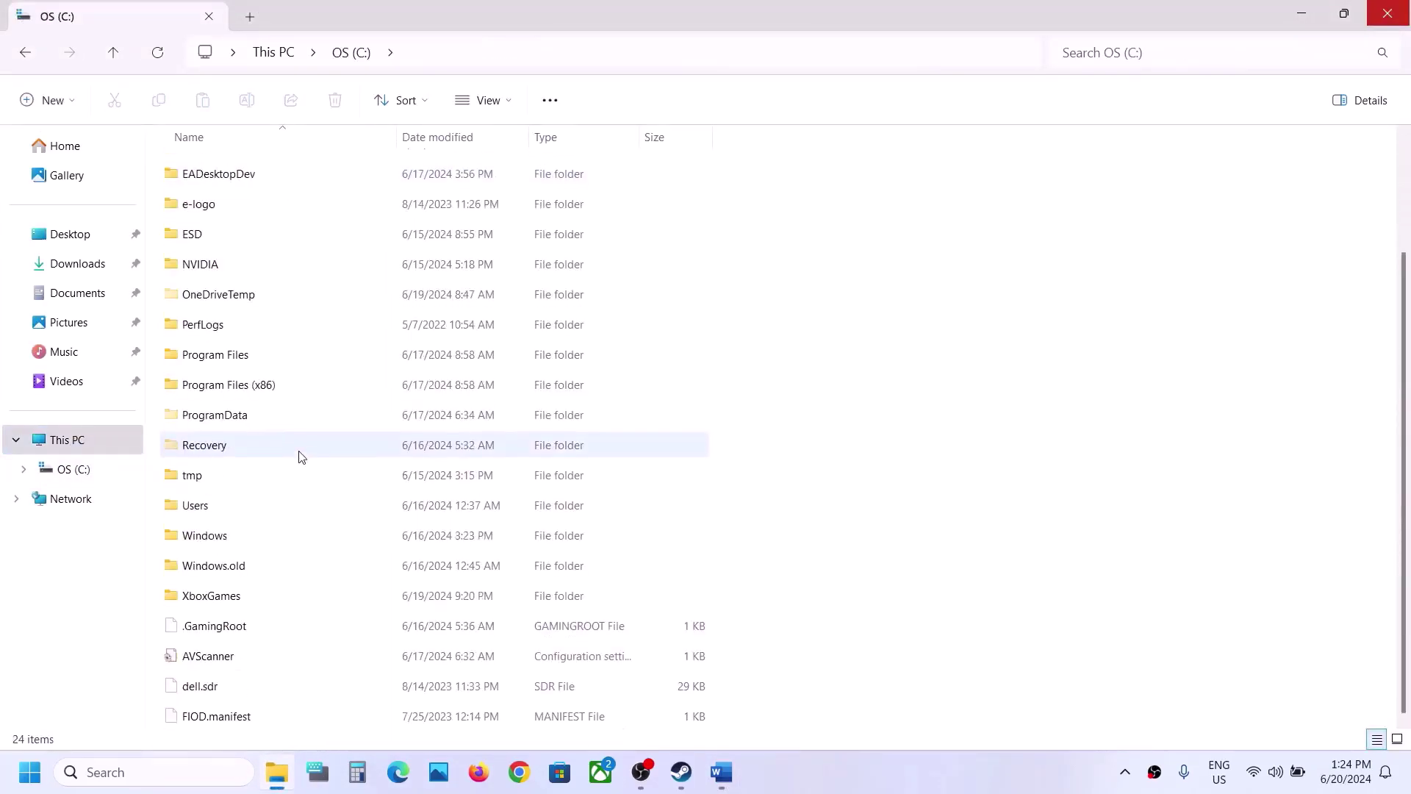
double_click(208, 507)
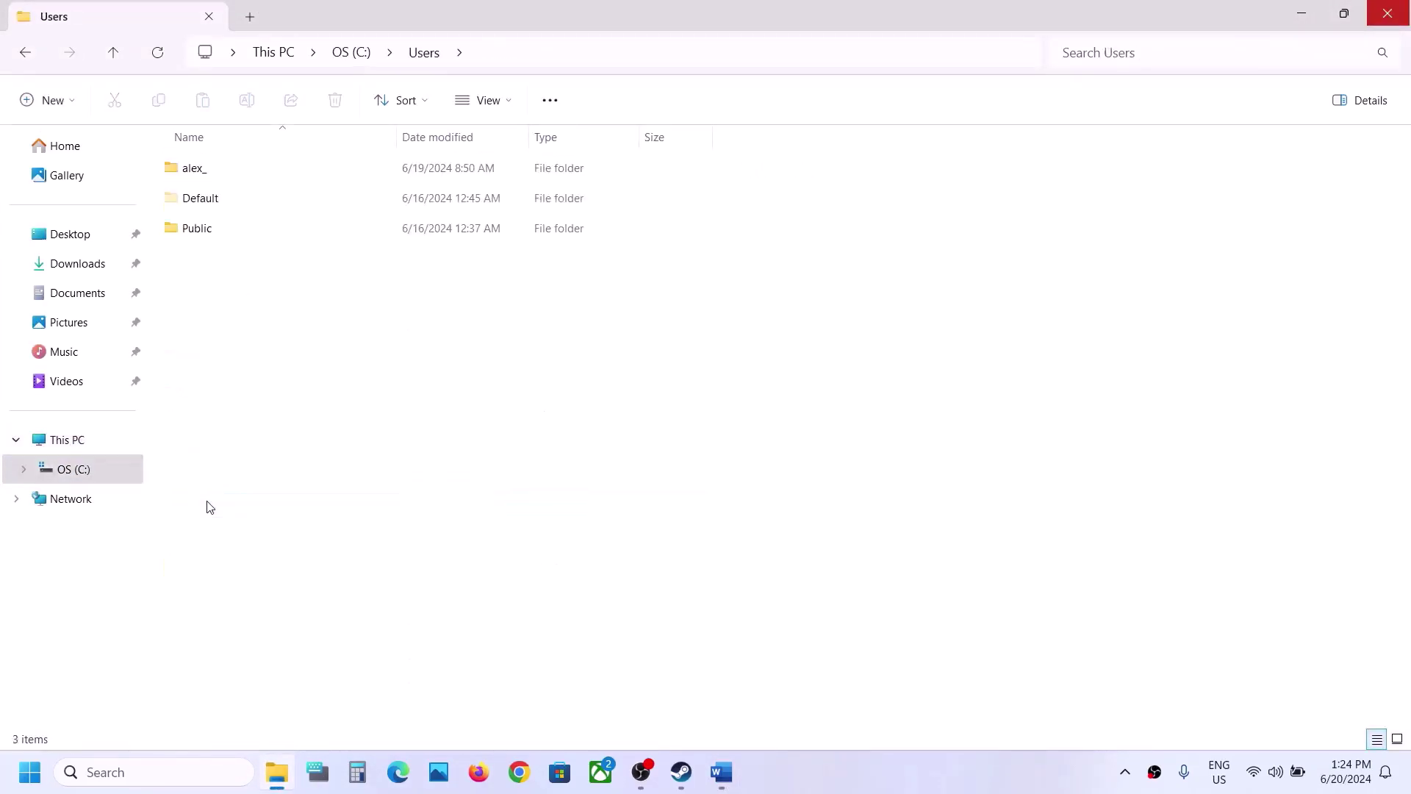
click(208, 177)
double_click(276, 167)
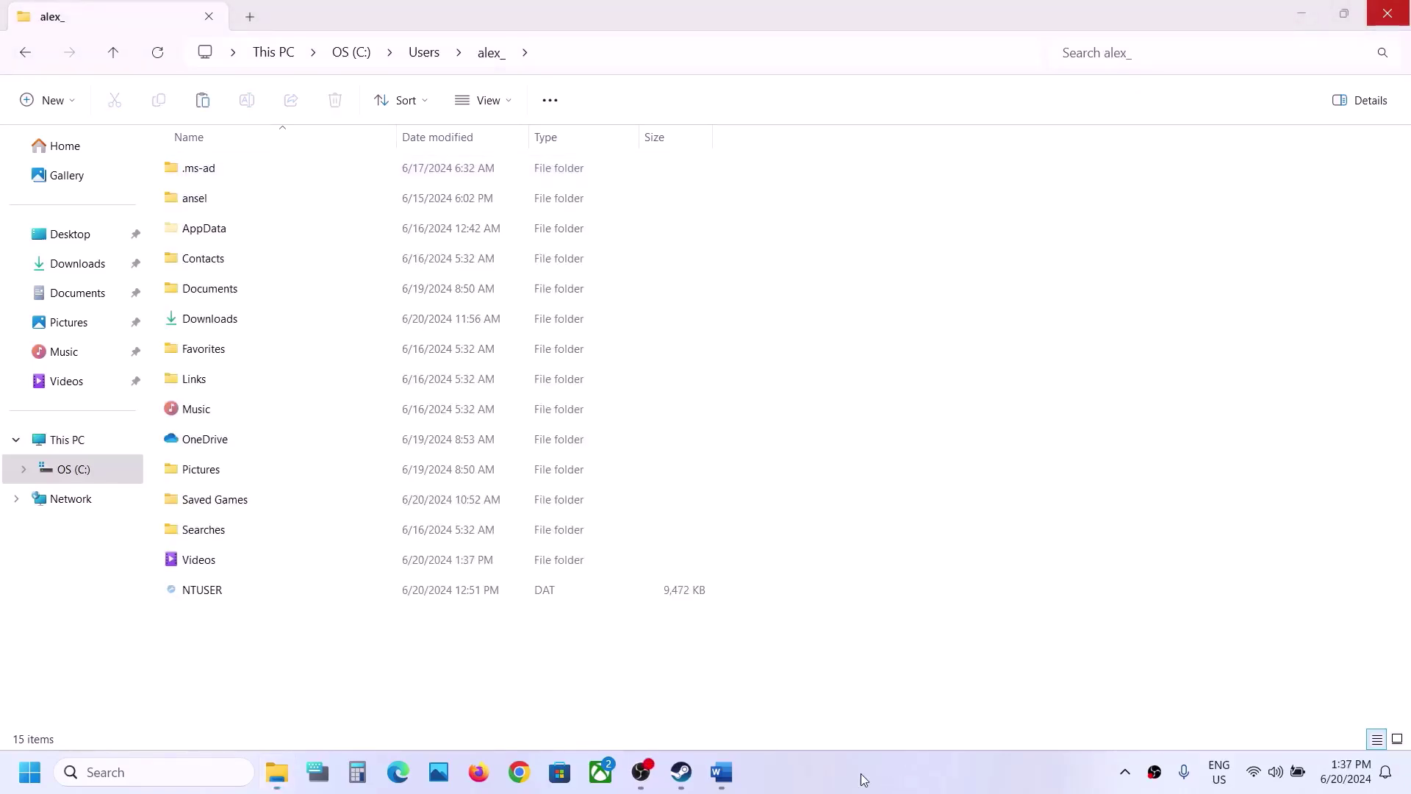
Open the Saved Games\CrimeBoss\Steam\Saved folder within the user profile.
click(230, 500)
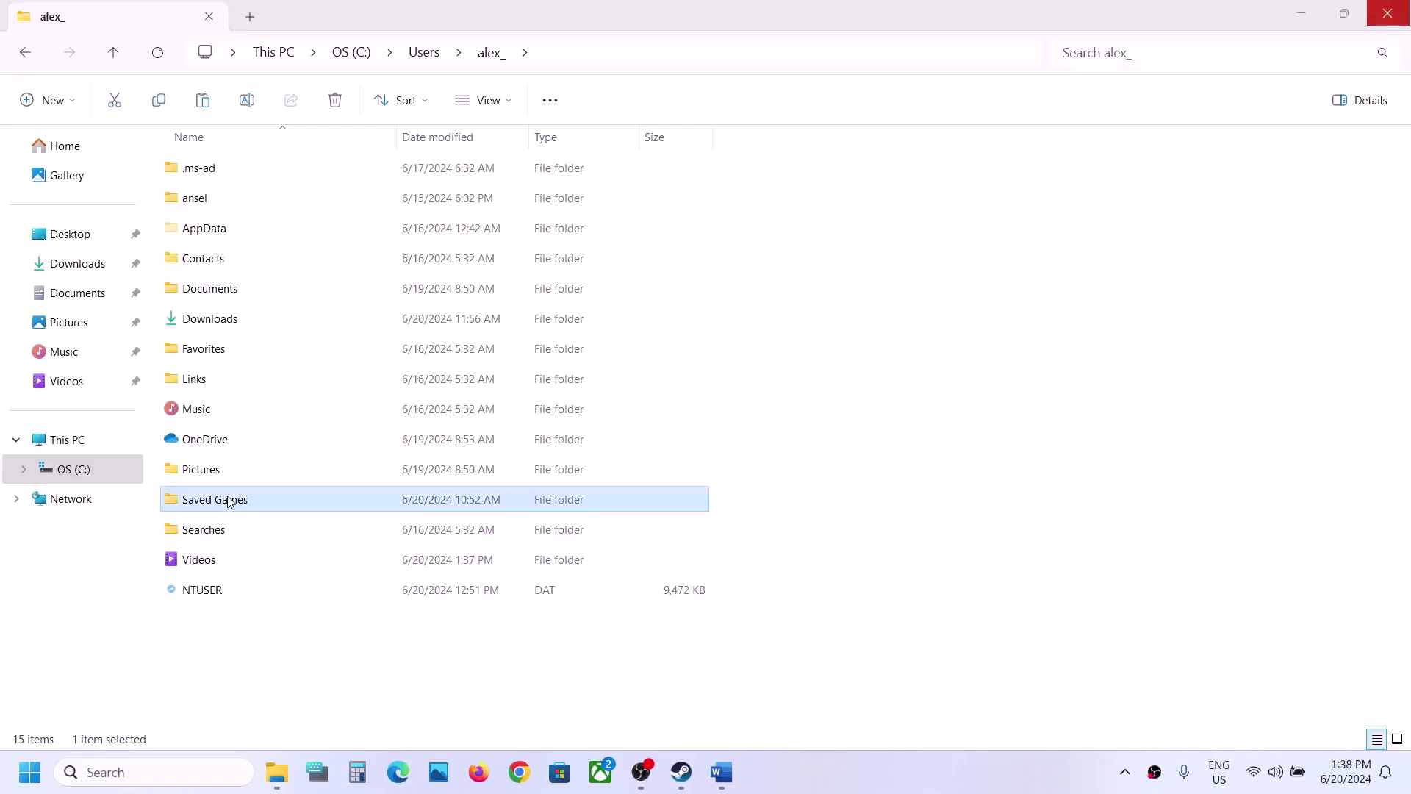
double_click(264, 499)
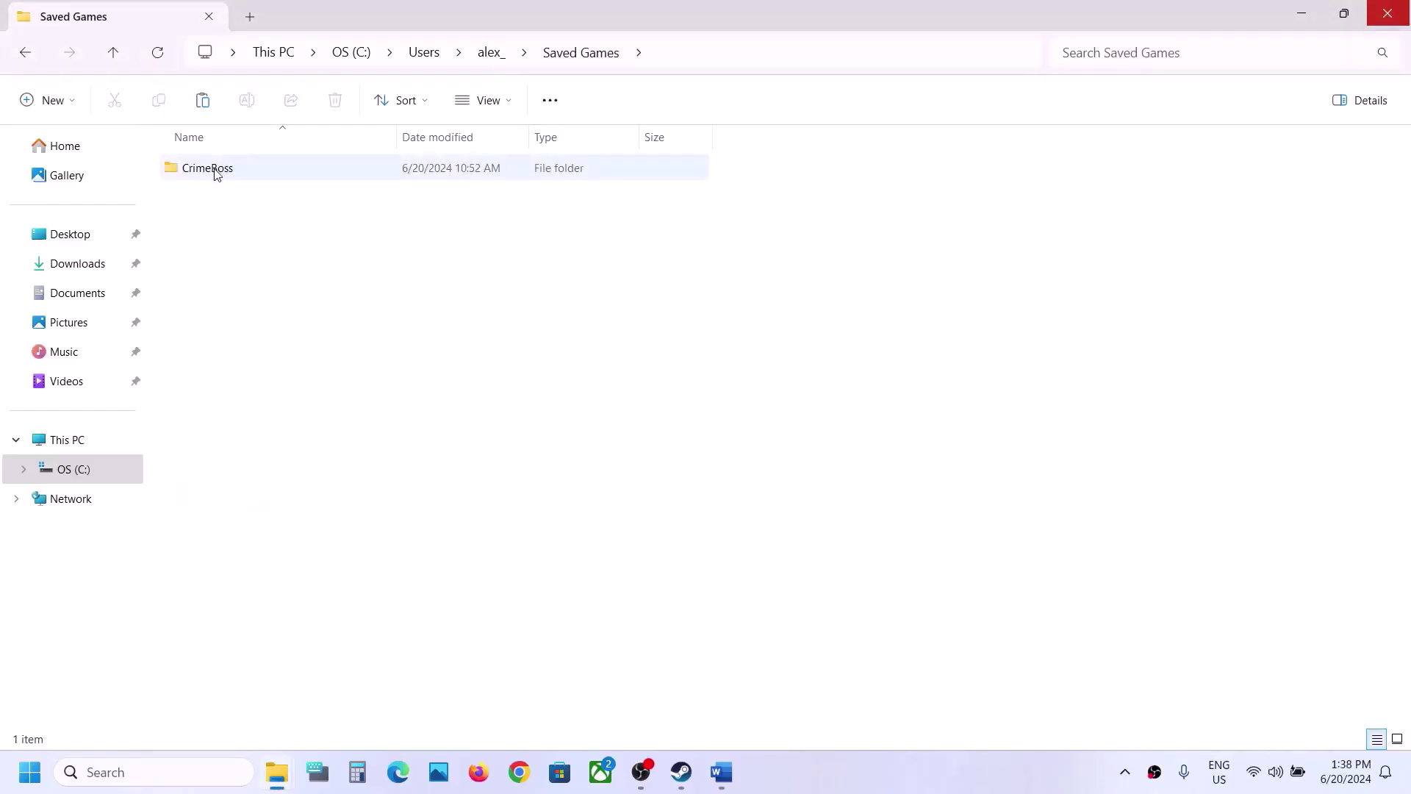
double_click(208, 168)
double_click(263, 168)
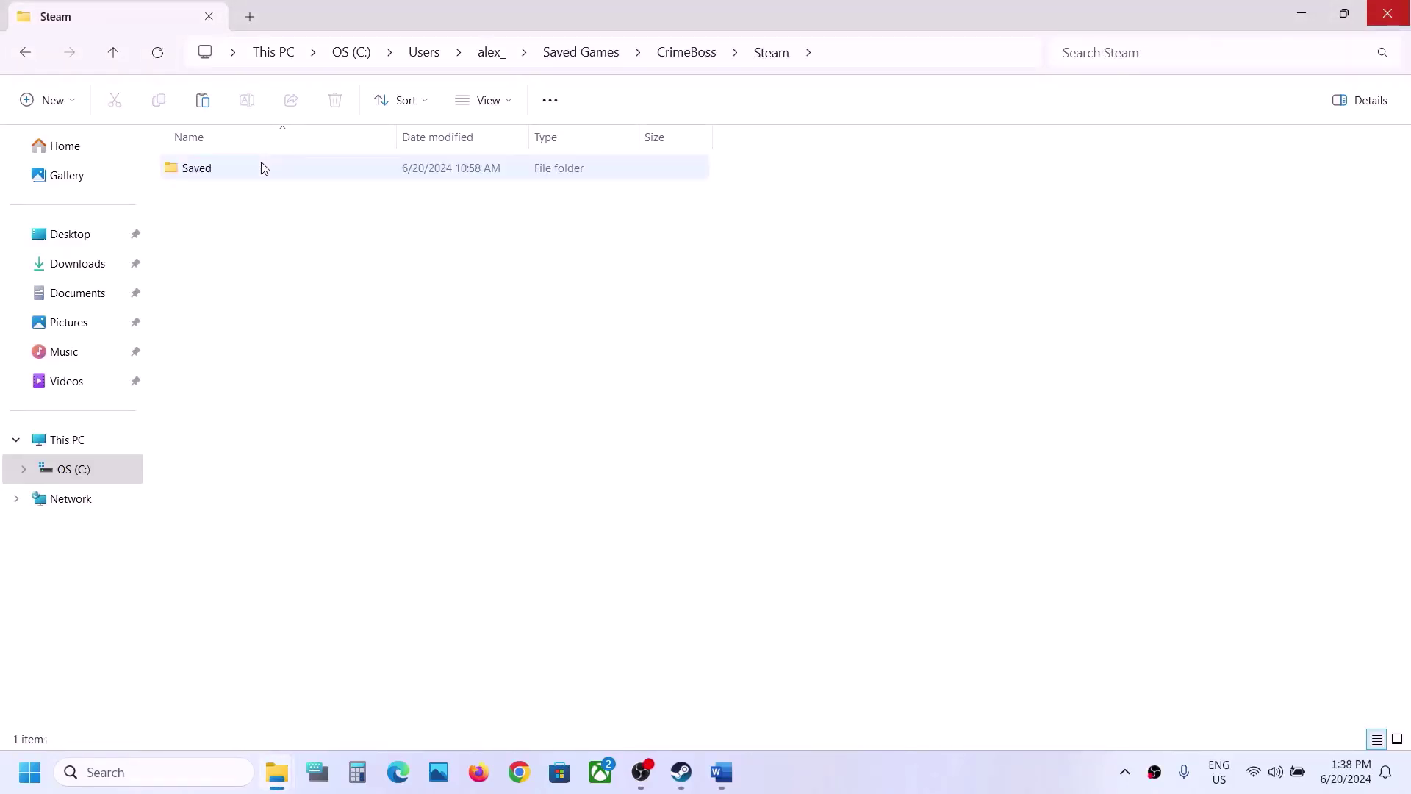
double_click(264, 168)
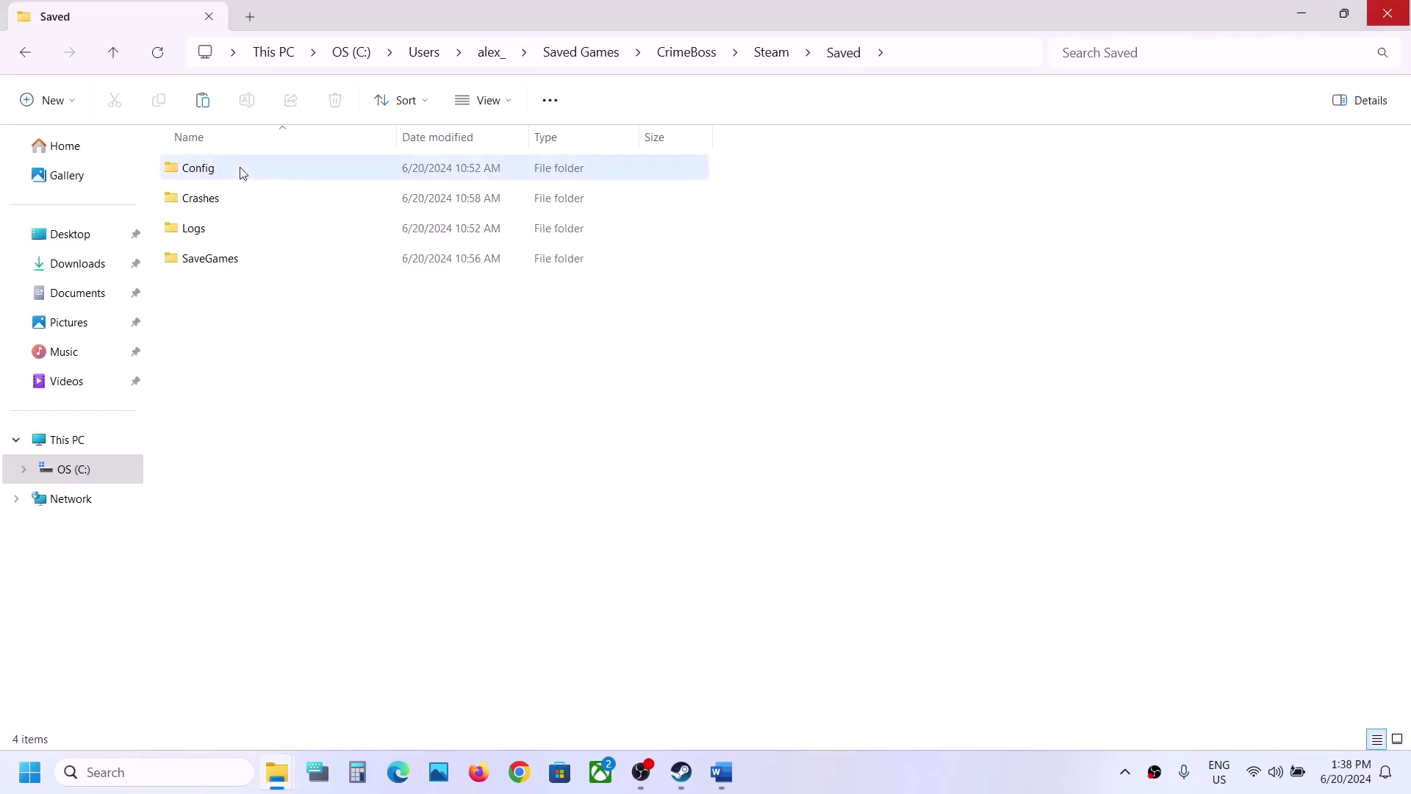
Examine the configuration files in Config\WindowsNoEditor, return to the Saved folder and check the delete option for the Config folder.
click(244, 173)
double_click(243, 173)
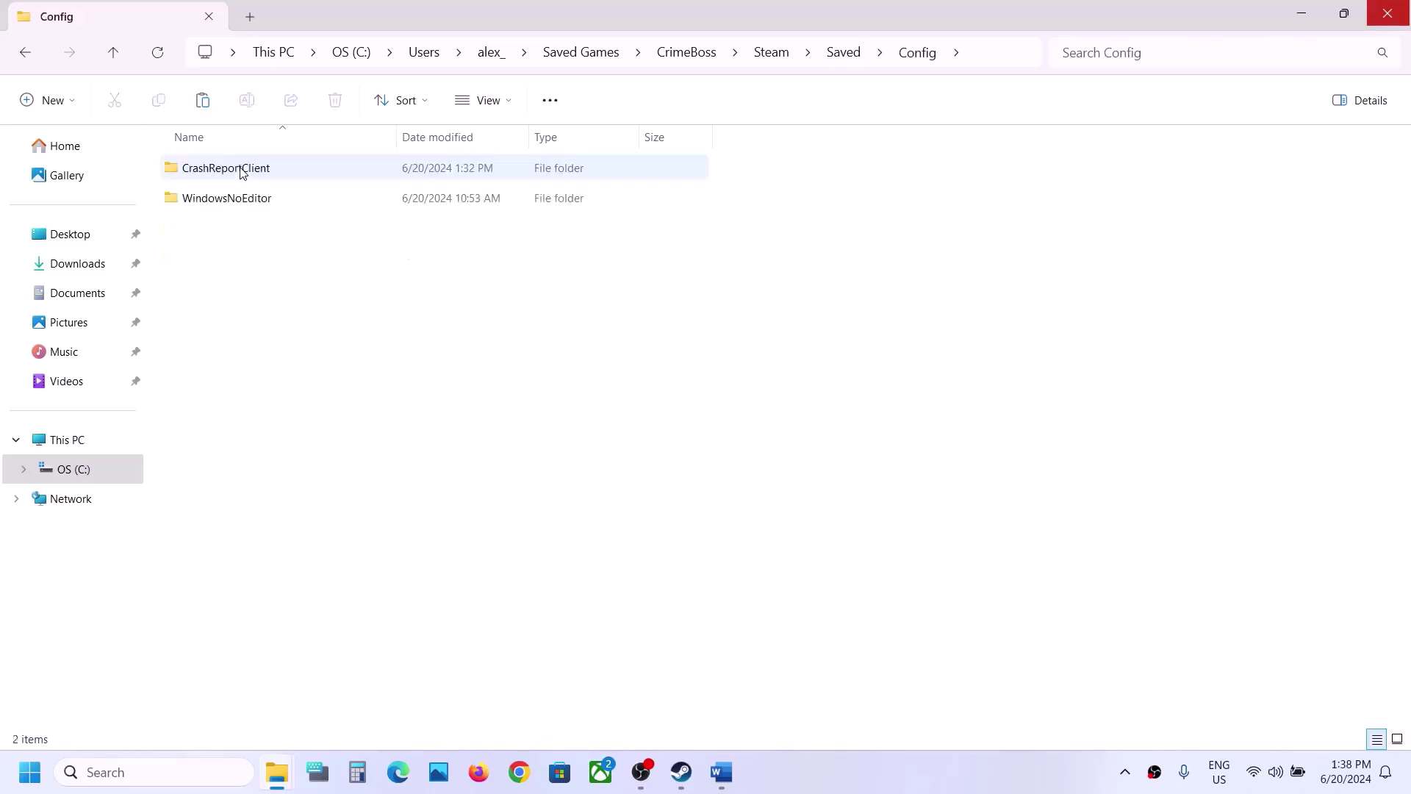
double_click(247, 202)
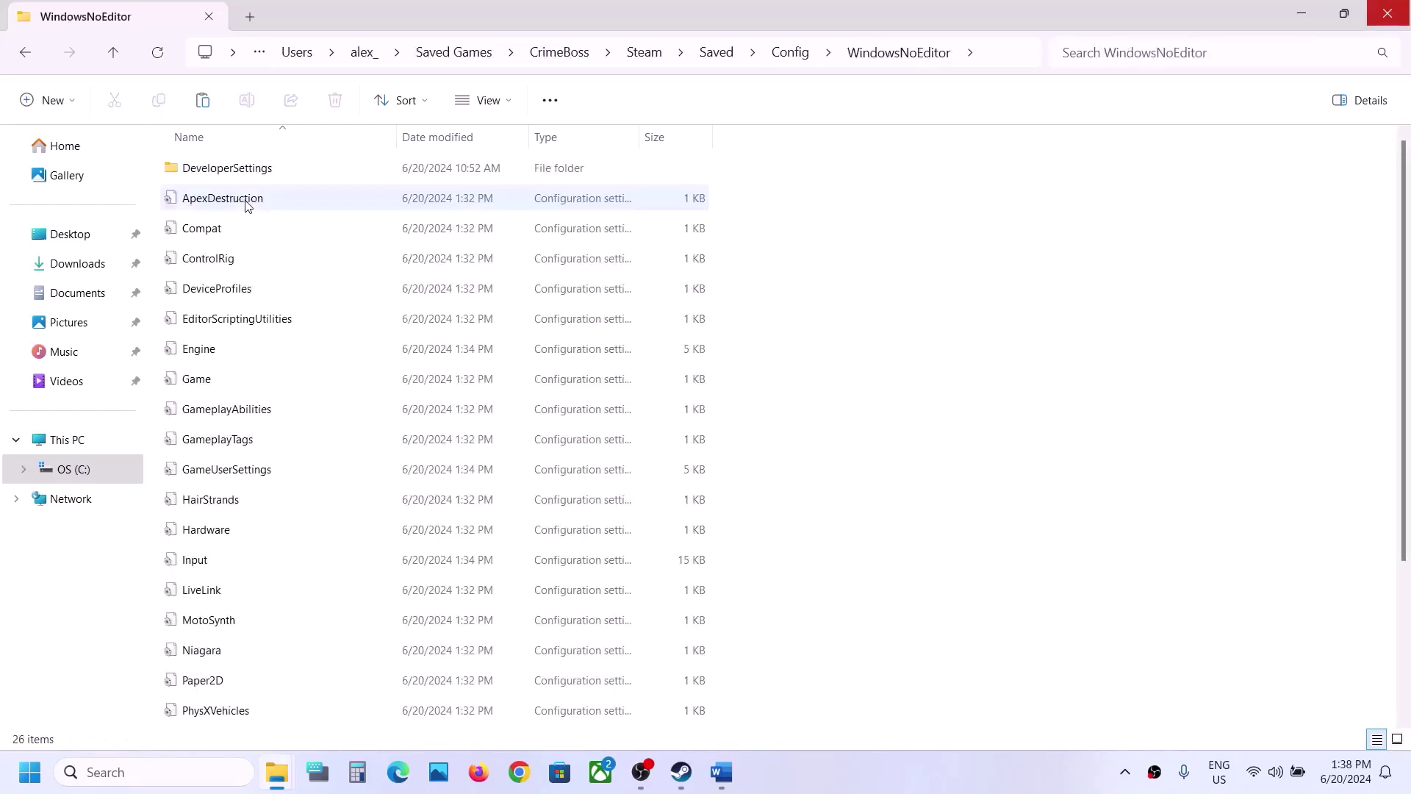
click(124, 57)
click(124, 57)
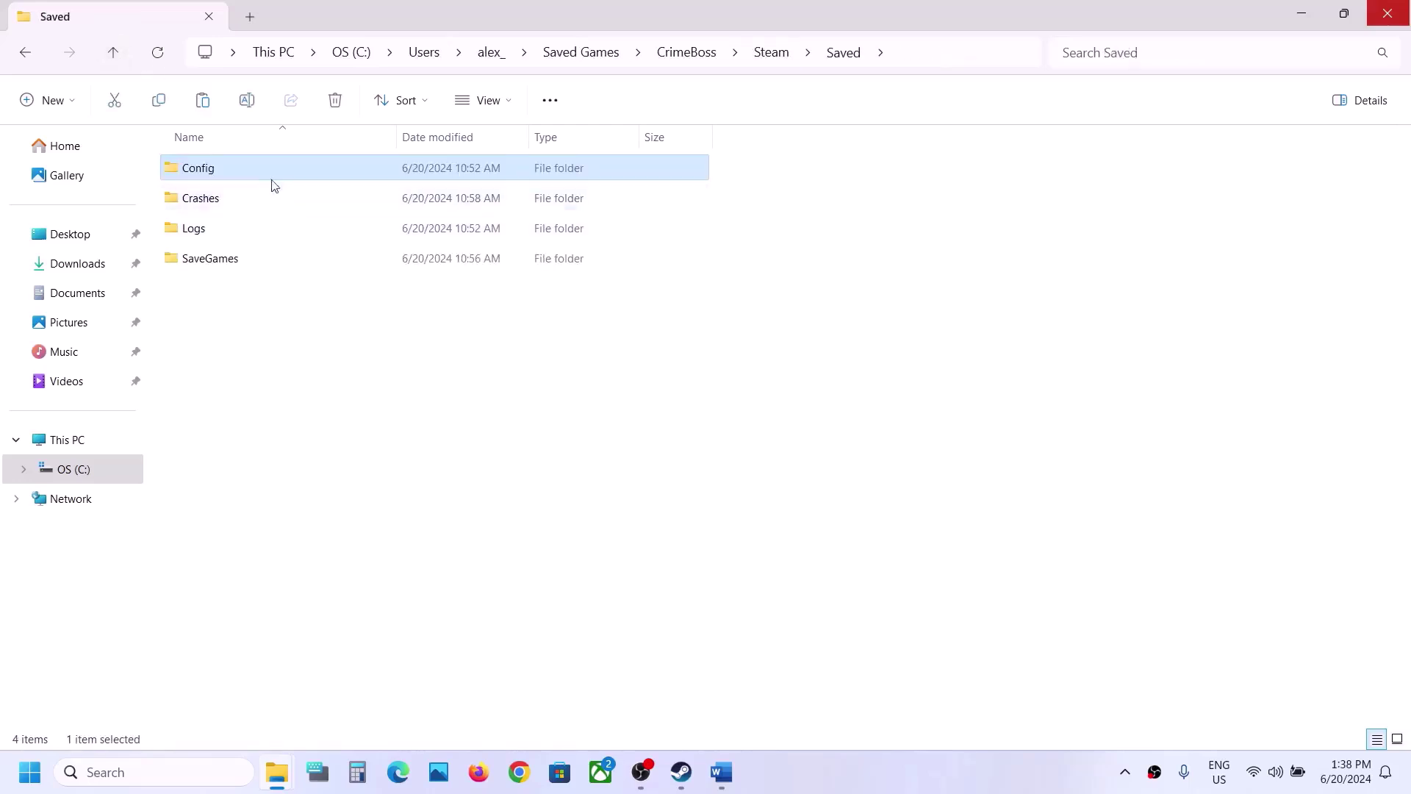
right_click(234, 172)
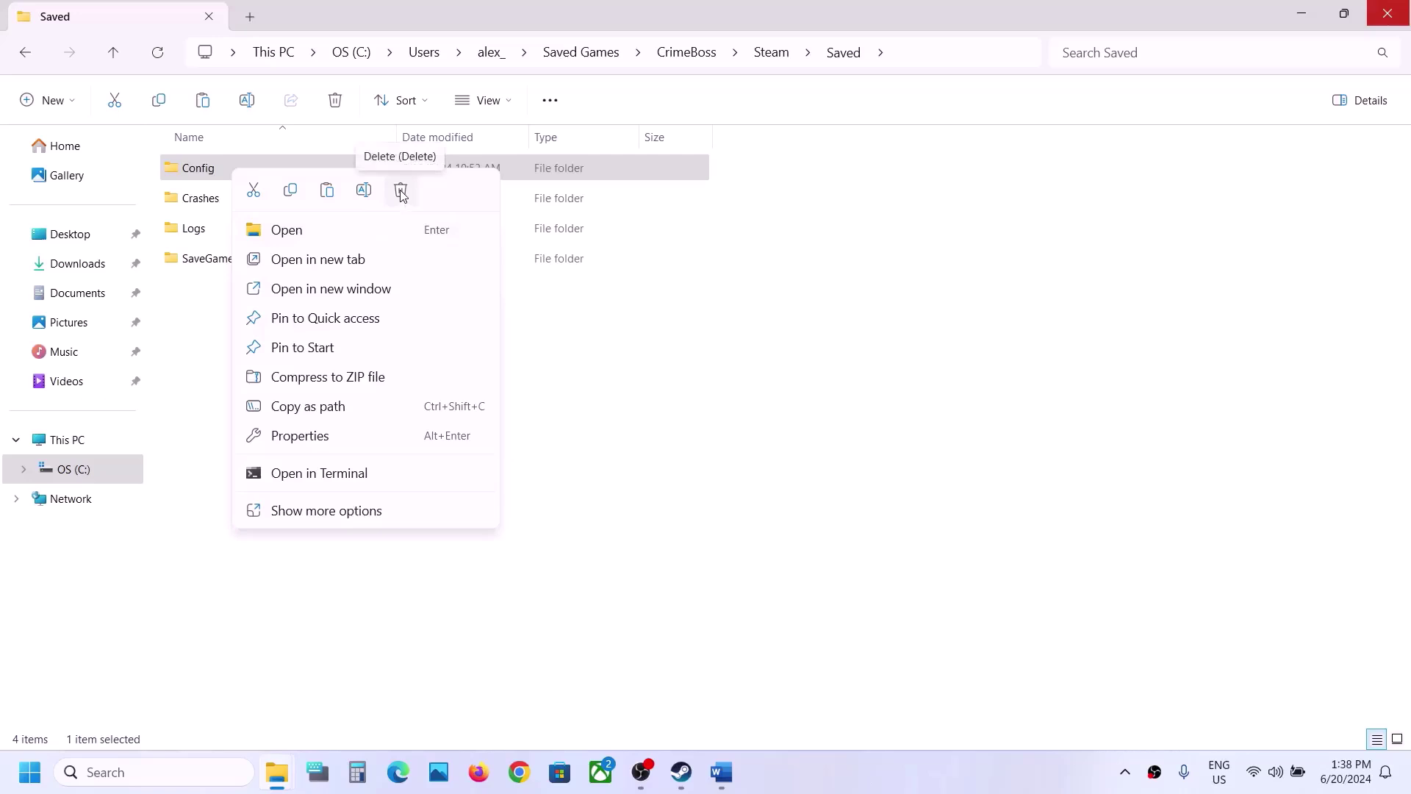
click(693, 416)
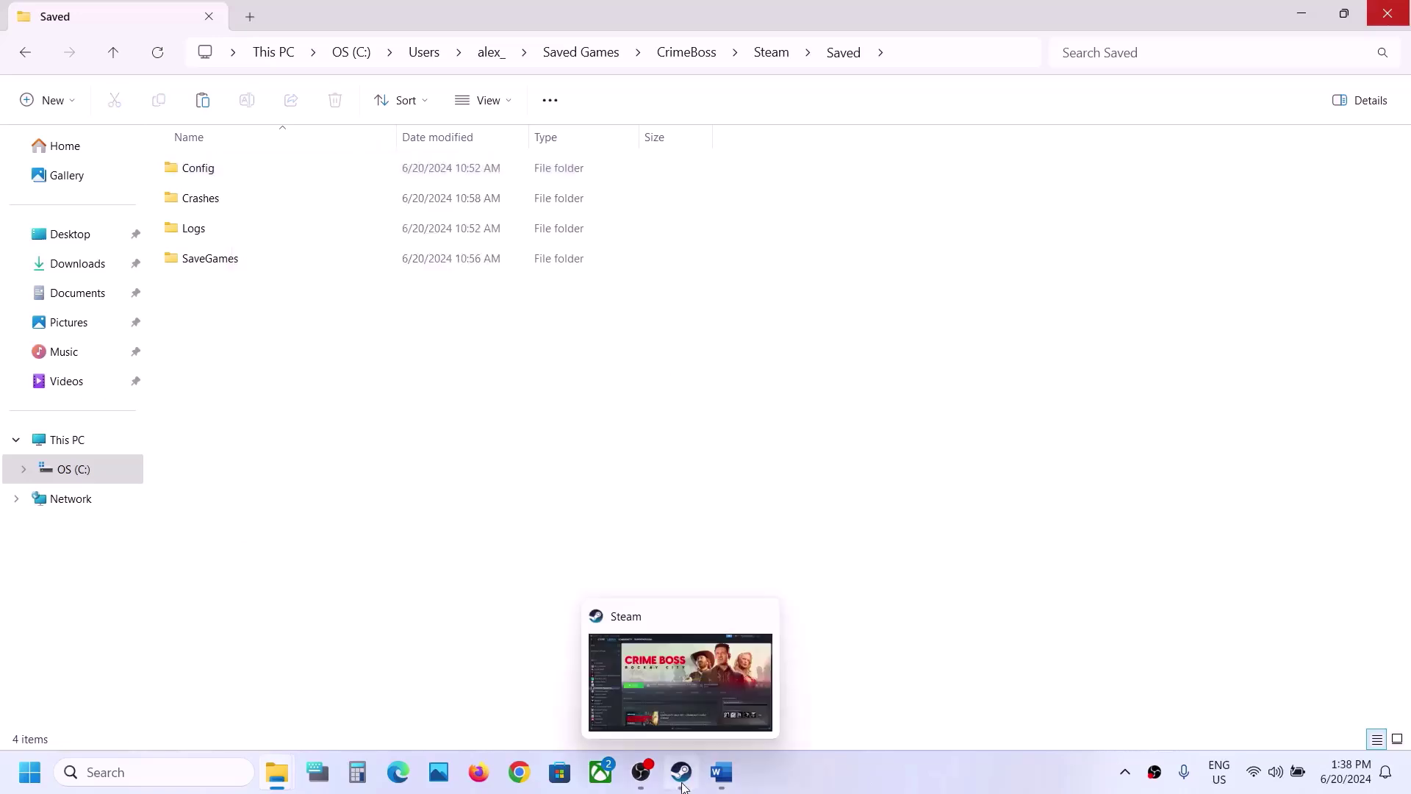
Switch to the Crimeboss document in Word, go to Step 11 and highlight the instruction to delete the save game files.
click(682, 771)
click(721, 772)
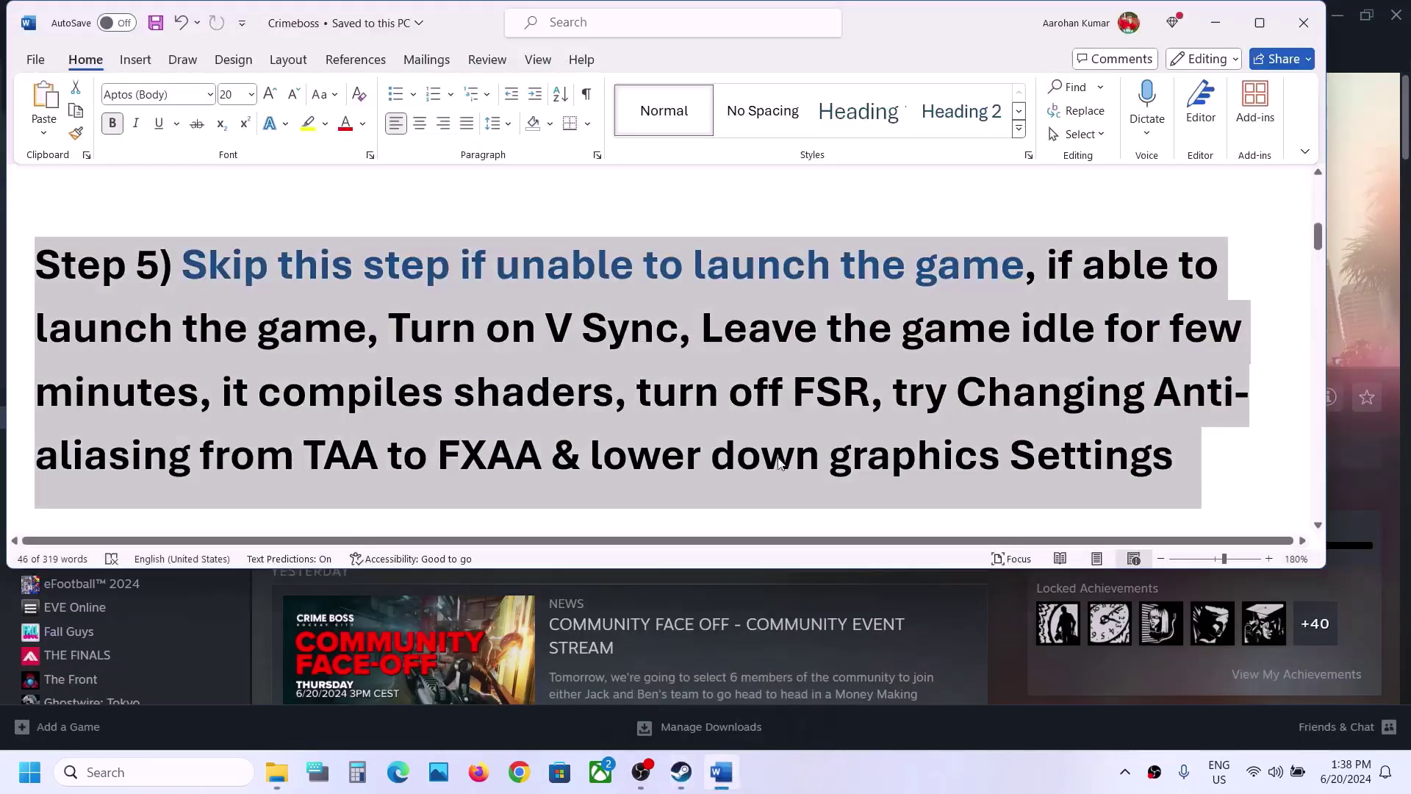
click(747, 430)
scroll(746, 430, down, 10)
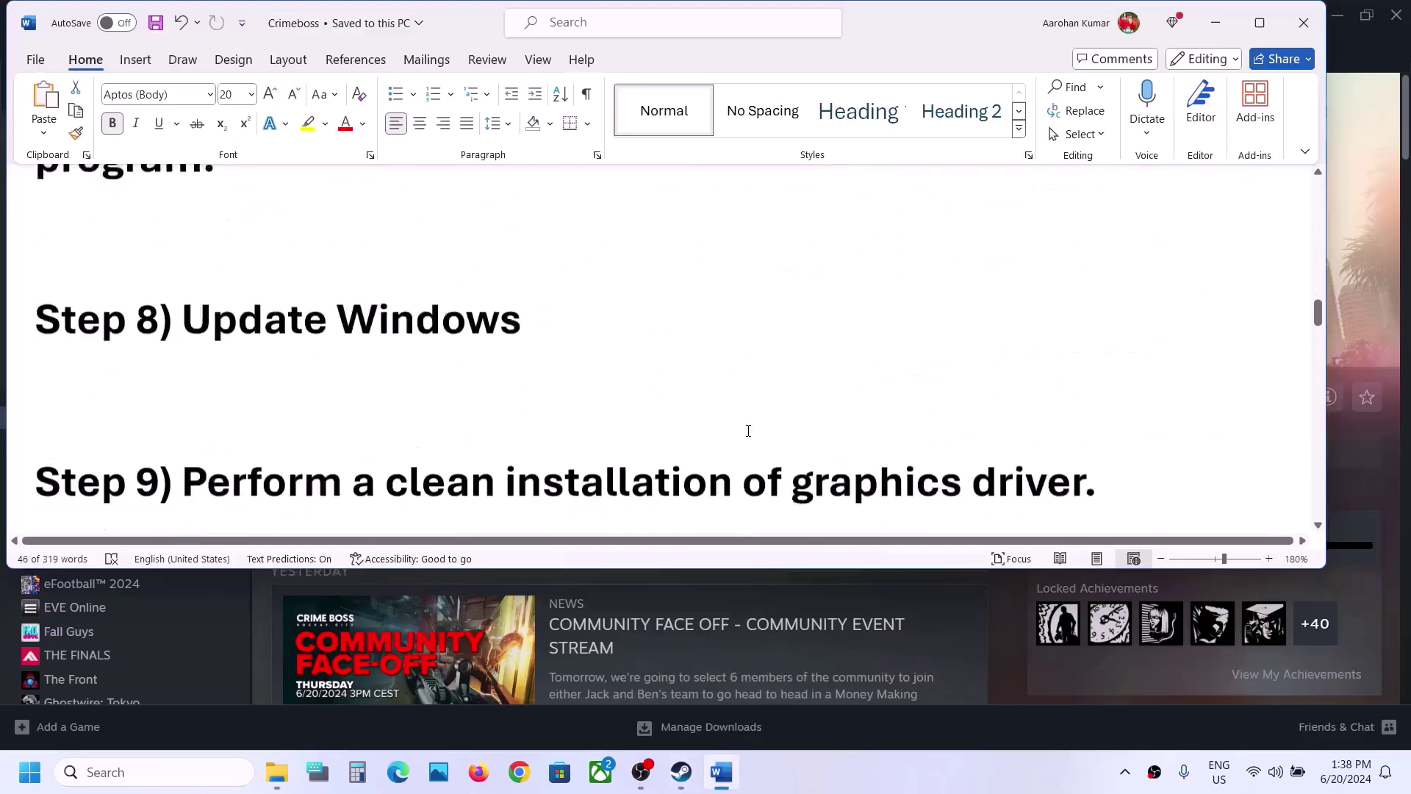
scroll(748, 430, down, 5)
scroll(755, 397, up, 3)
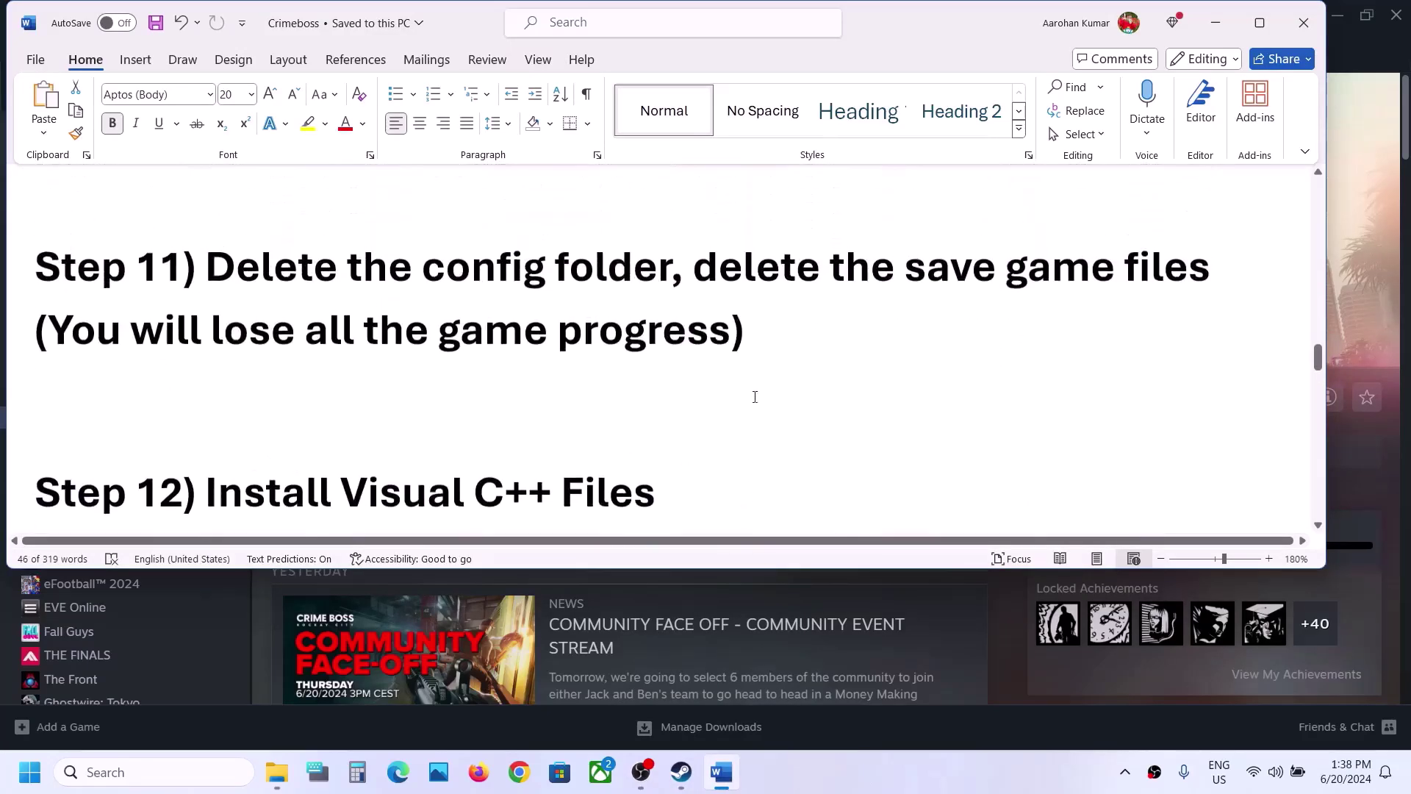
drag(688, 268, 761, 322)
click(761, 321)
drag(704, 268, 749, 317)
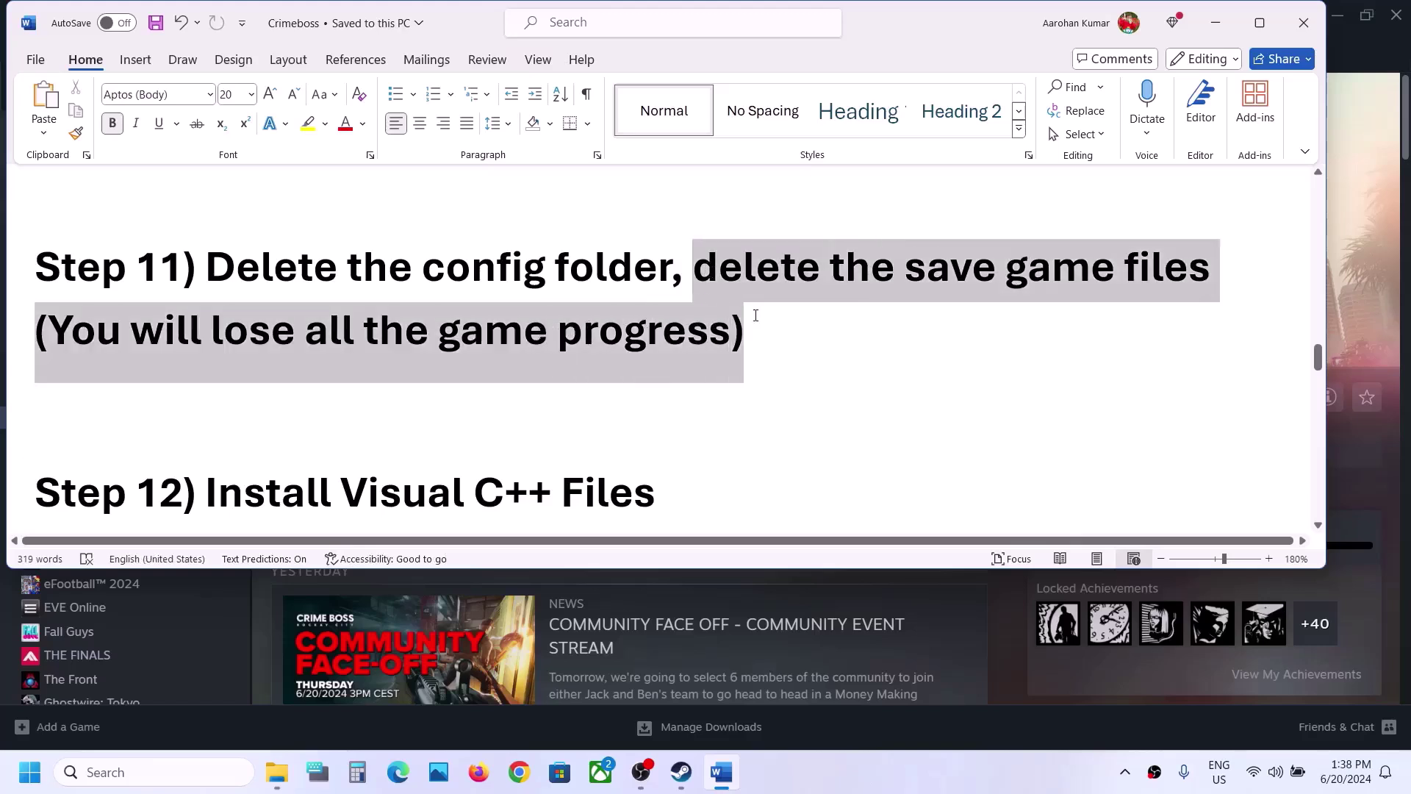
click(755, 316)
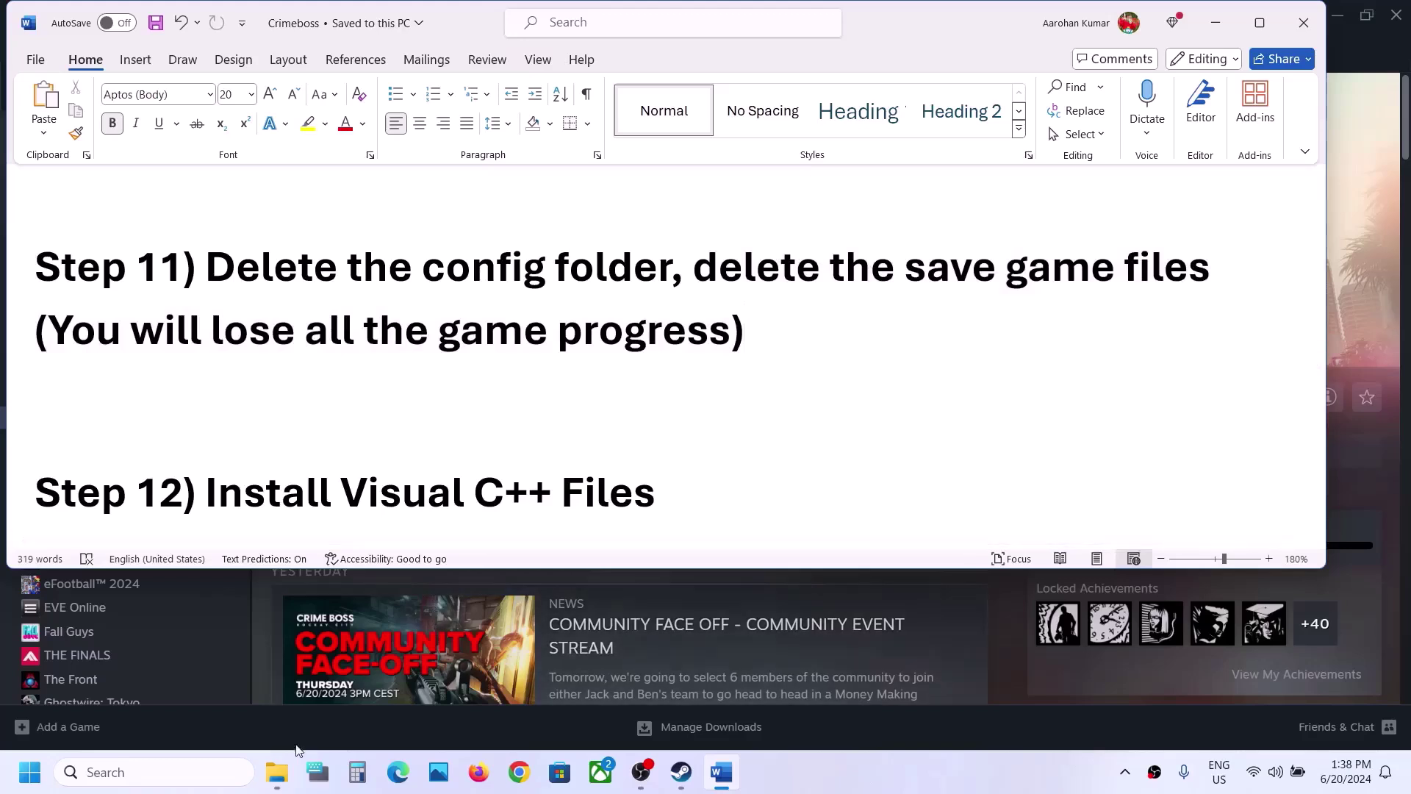
Switch back to the File Explorer window showing the CrimeBoss Saved folder.
click(282, 776)
click(353, 697)
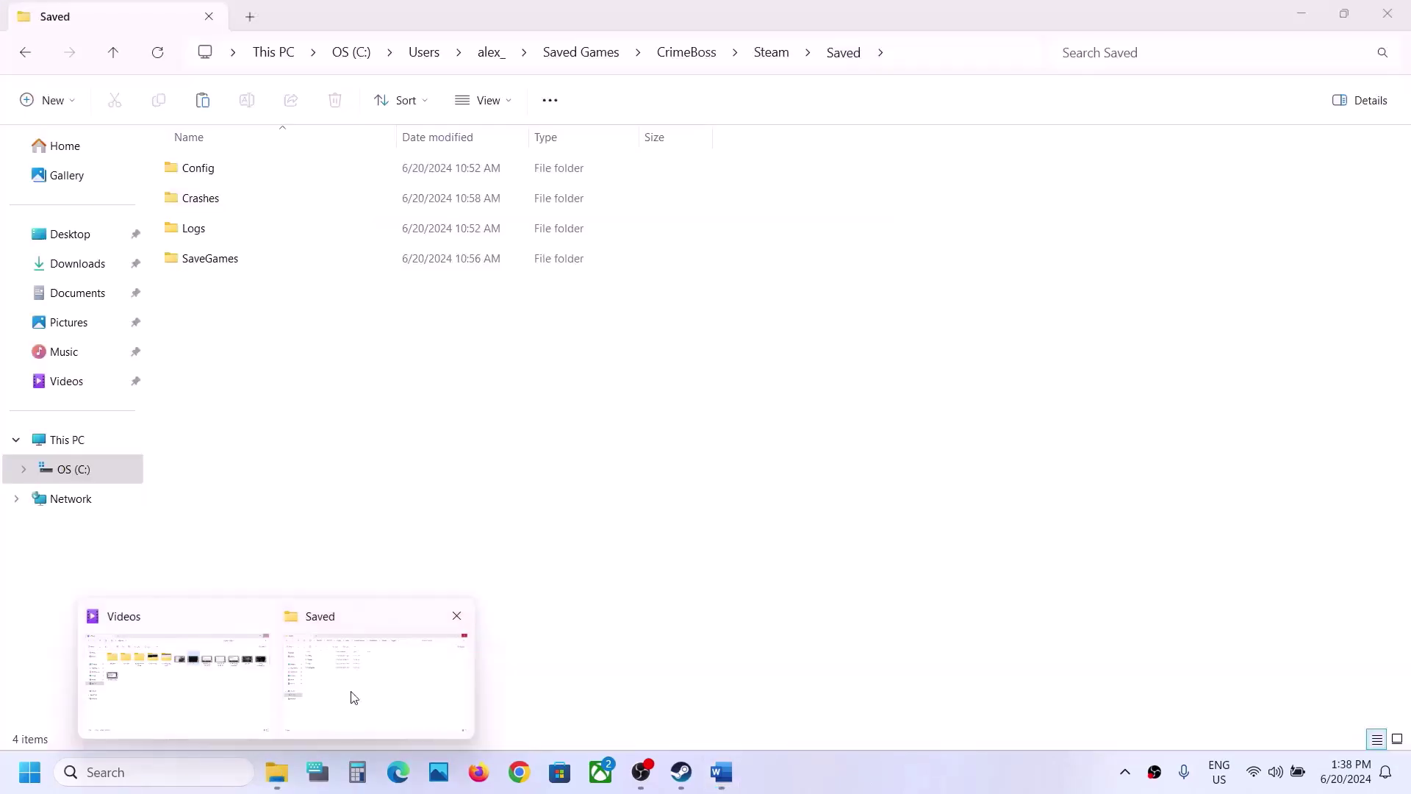